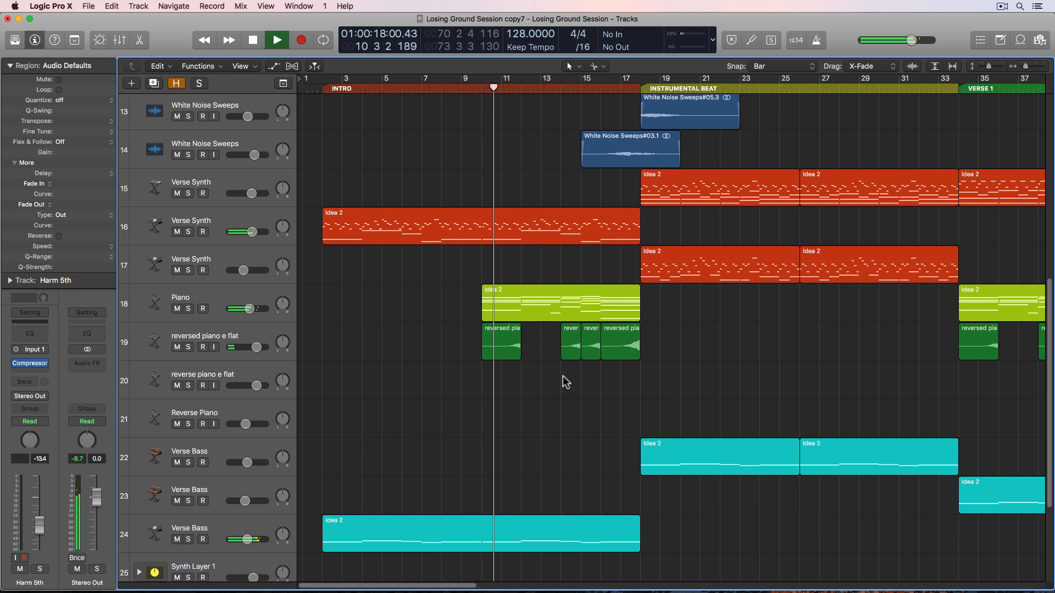
# Step: Copy the intro's last reversed piano region to bar 8 on the same track and set the copy's gain to 0
pyautogui.moveTo(618, 347); pyautogui.dragTo(459, 349)
pyautogui.click(459, 405)
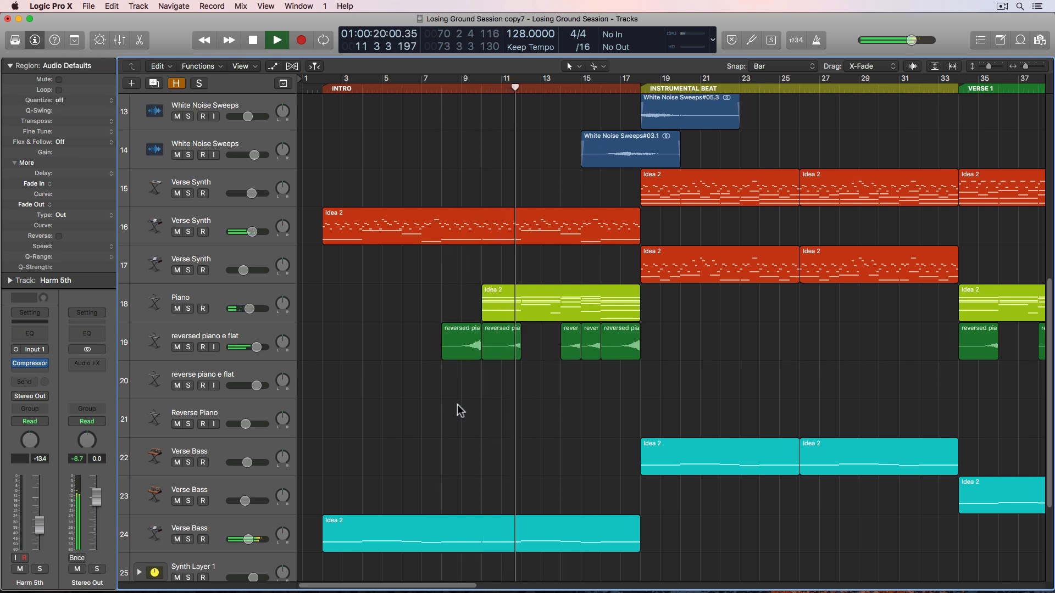
pyautogui.click(458, 347)
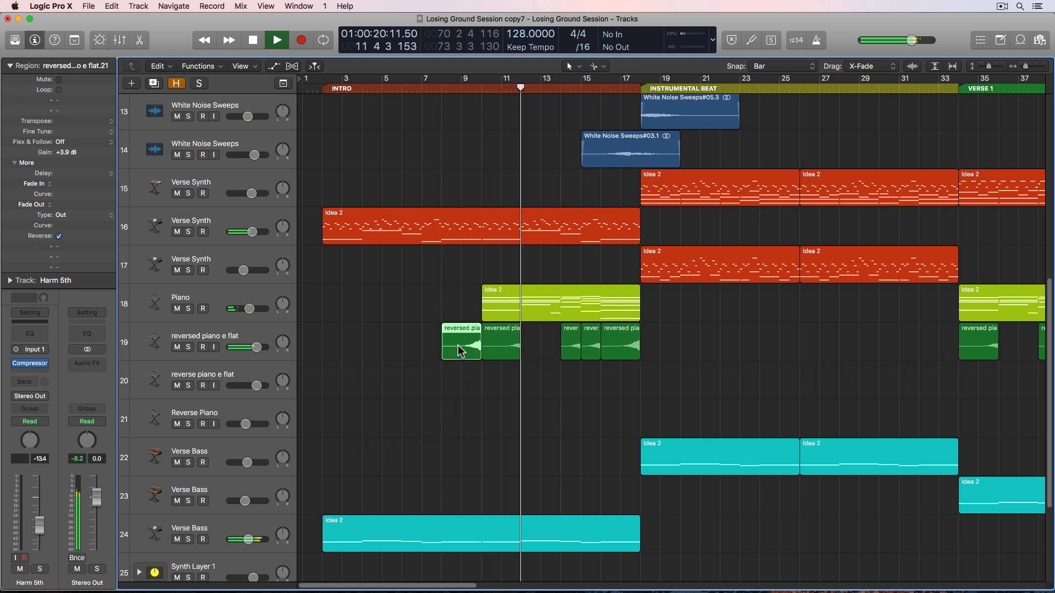
pyautogui.doubleClick(61, 155)
pyautogui.write('0')
pyautogui.press('Return')
pyautogui.click(394, 344)
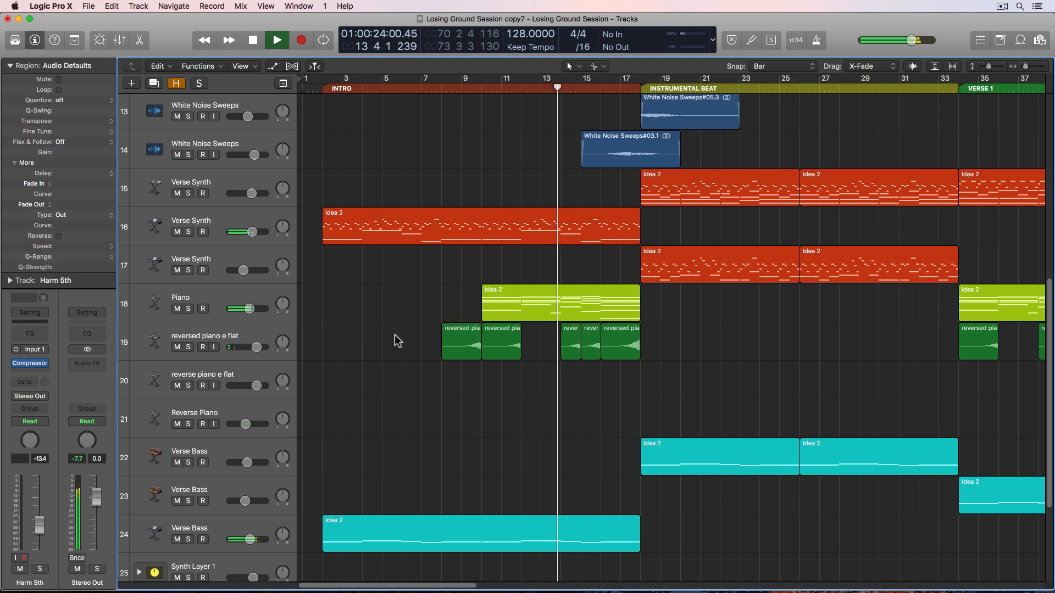
# Step: Play the intro from bar 8, show the automation lanes, and replay the transition into the Instrumental Beat up close
pyautogui.click(445, 89)
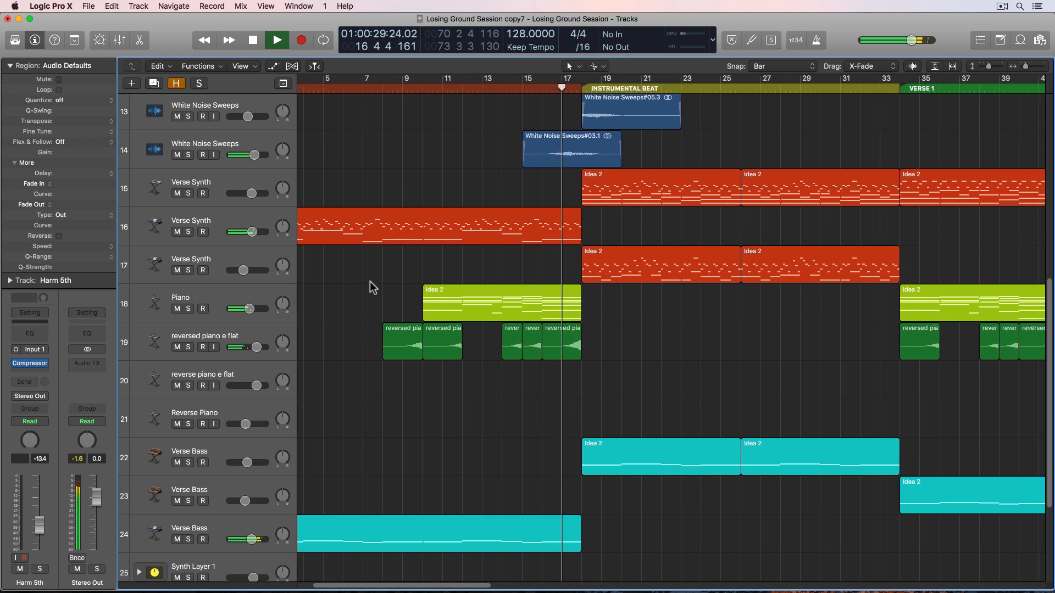
pyautogui.scroll(1, 369, 286)
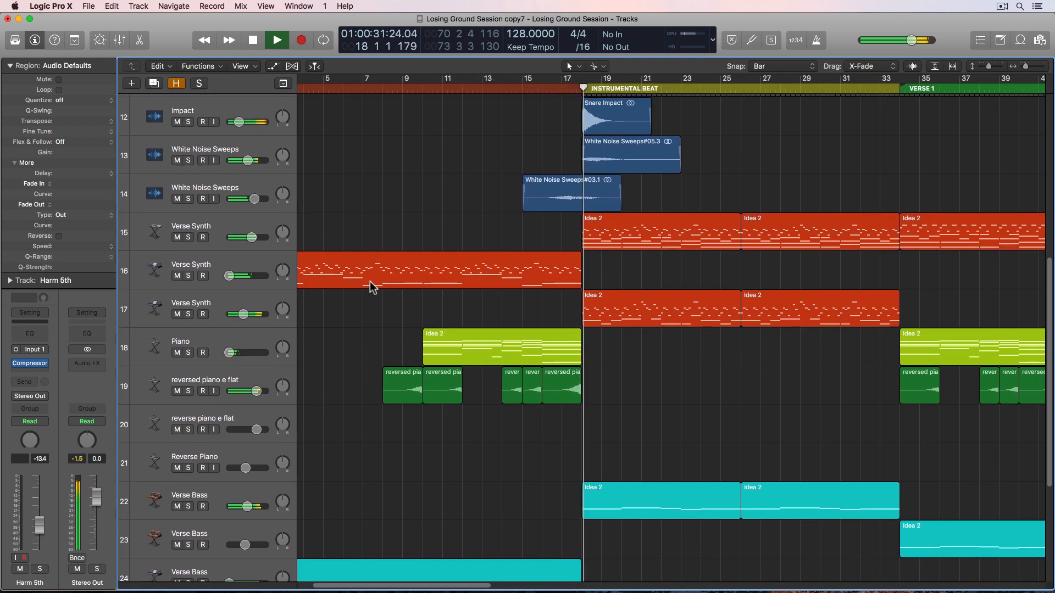
pyautogui.press('a')
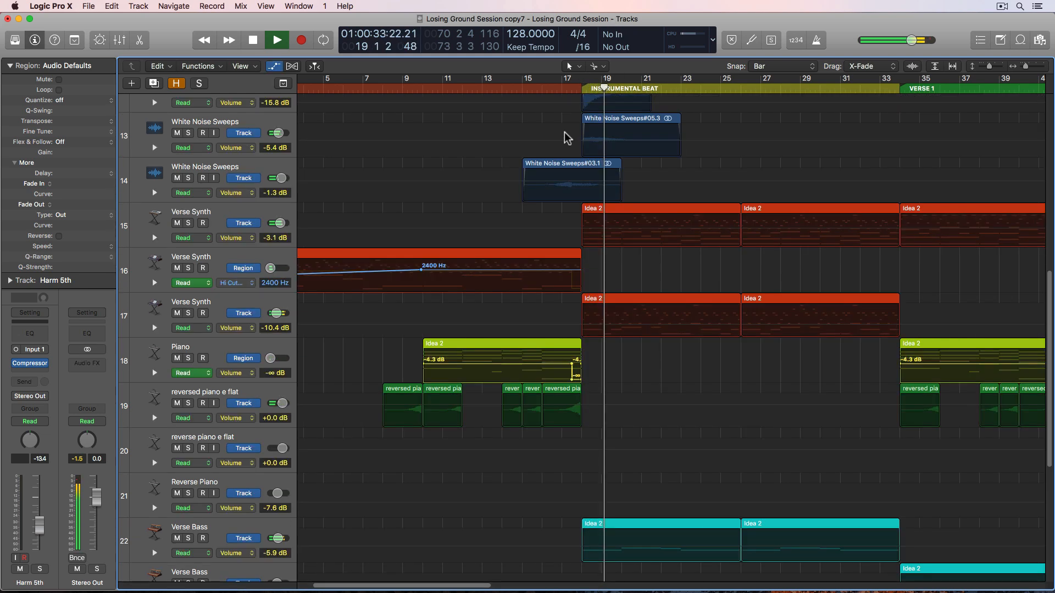
pyautogui.click(578, 89)
pyautogui.press('super+Right')
pyautogui.press('super+Right')
pyautogui.press('super+Right')
pyautogui.press('super+Right')
pyautogui.press('super+Right')
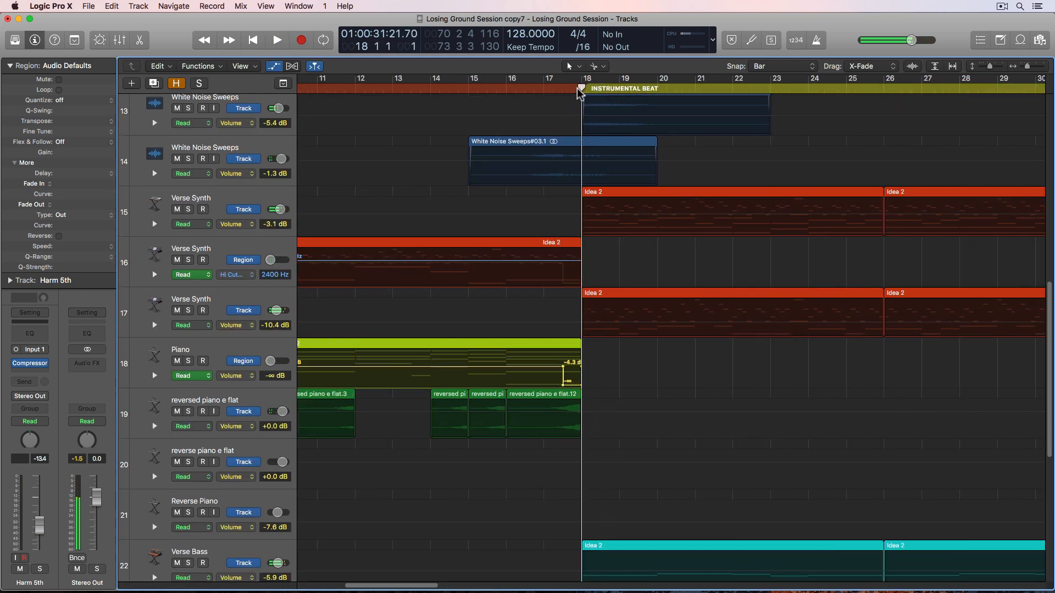
pyautogui.click(478, 84)
pyautogui.press('space')
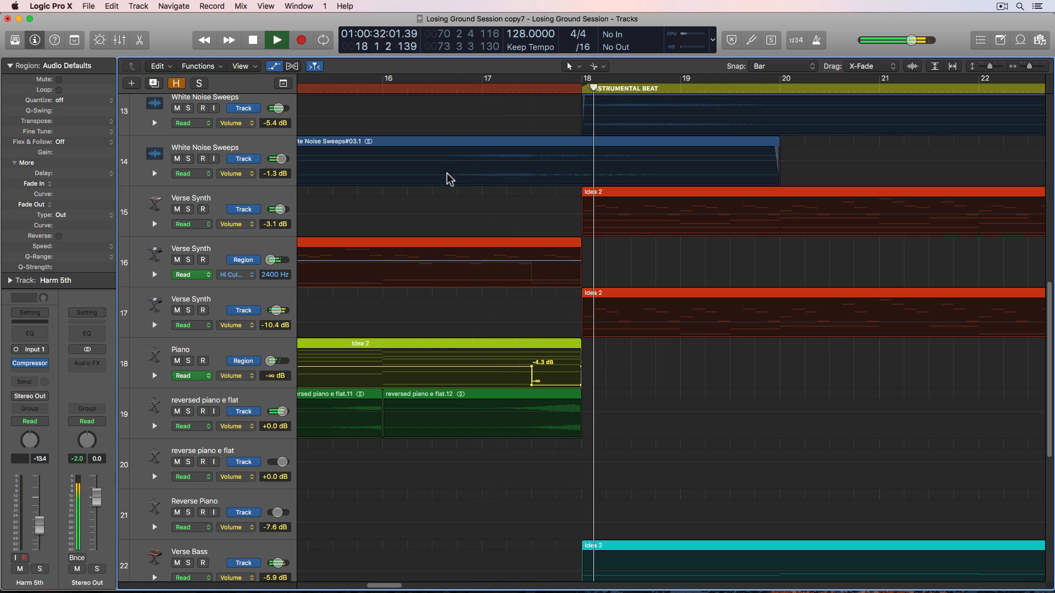
# Step: Hide the automation lanes and look over the whole arrangement with all sections and tracks in view
pyautogui.press('super+Up')
pyautogui.scroll(-3, 626, 385)
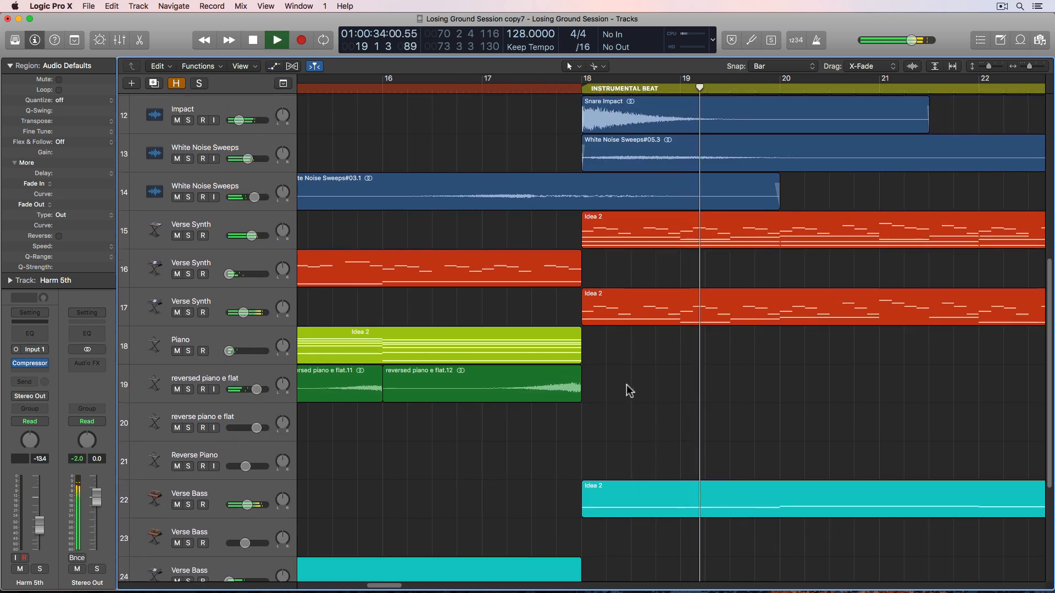
pyautogui.press('super+Left')
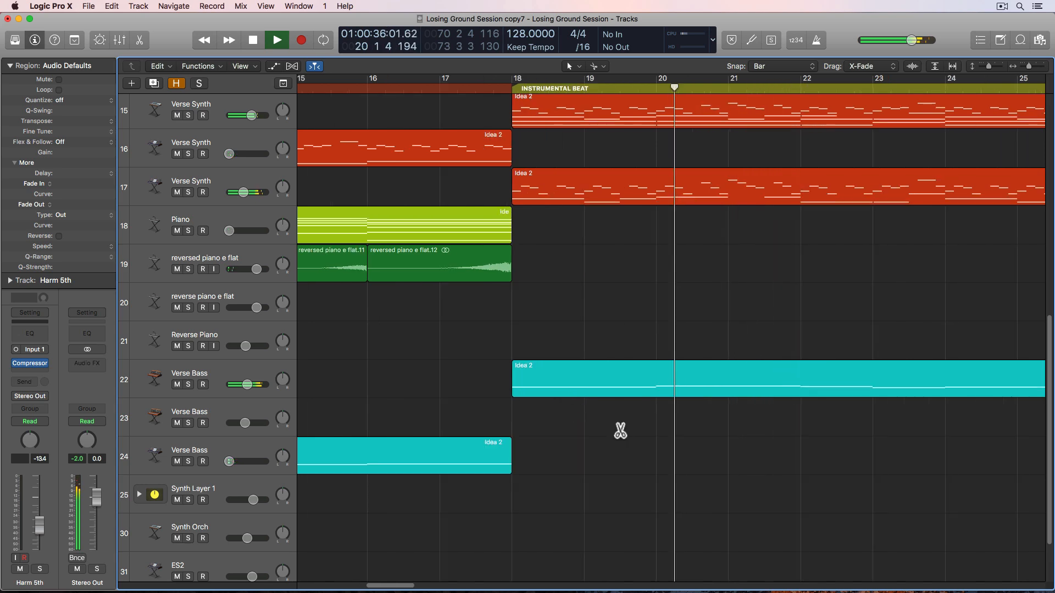
pyautogui.press('super+Left')
pyautogui.press('super+Left')
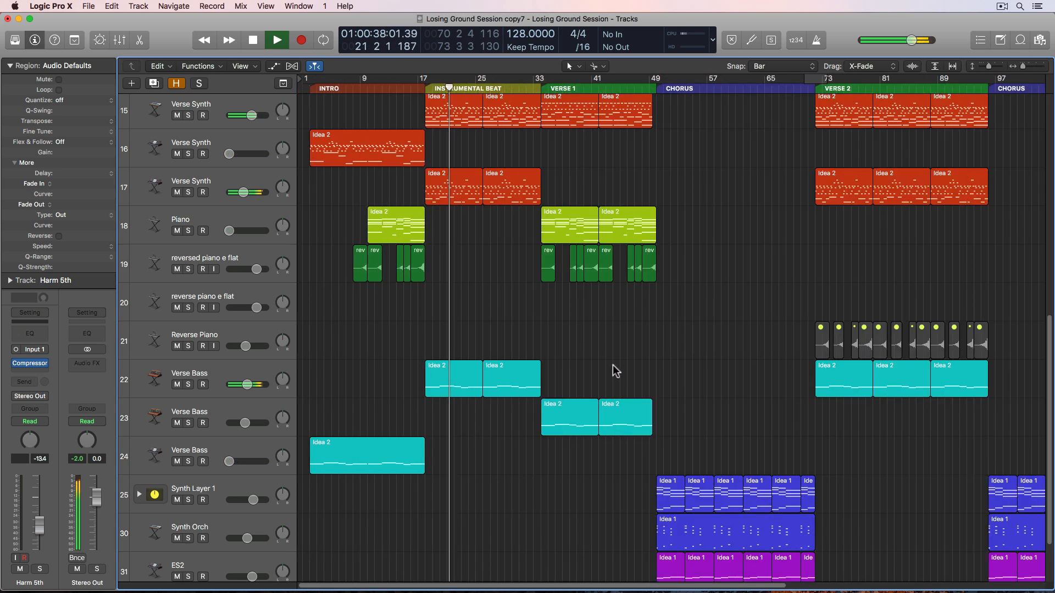
pyautogui.scroll(4, 621, 357)
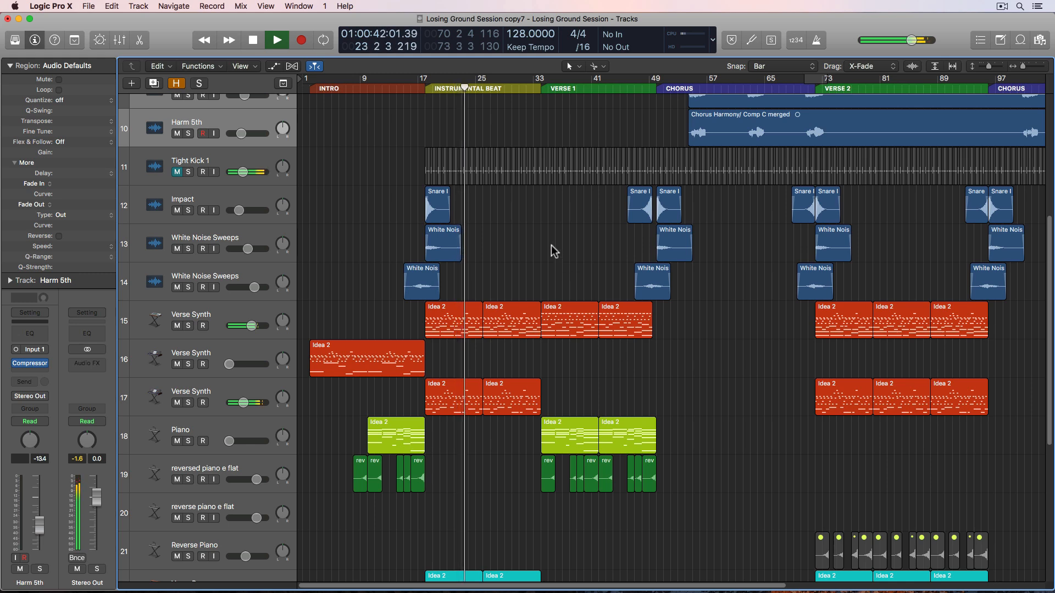
pyautogui.press('super+Up')
pyautogui.press('super+Up')
pyautogui.press('super+Up')
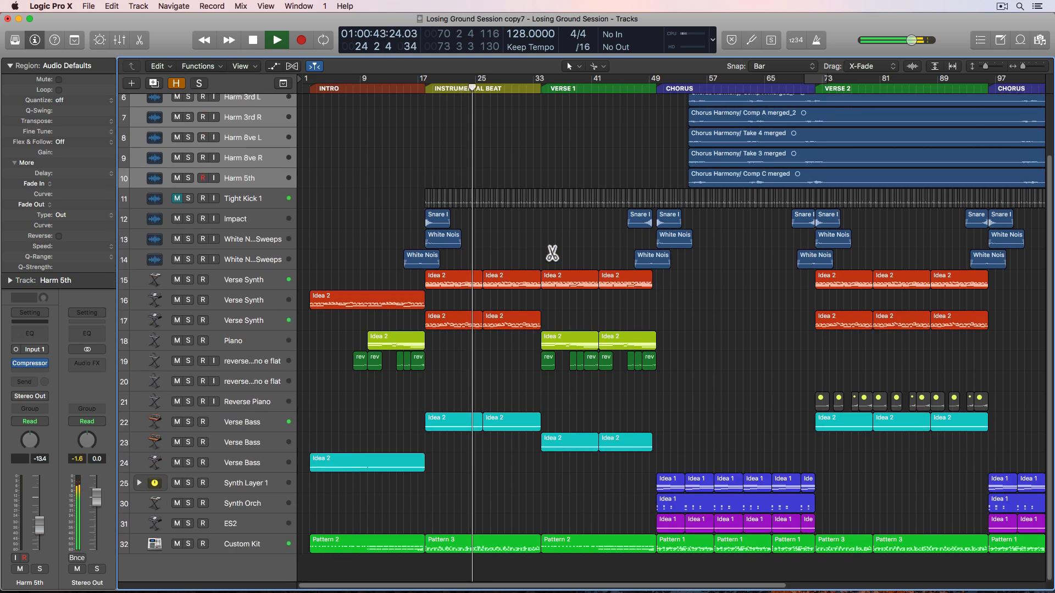
# Step: Examine the Instrumental Beat section across its tracks, from Tight Kick 1 down to Custom Kit
pyautogui.press('super+Right')
pyautogui.press('super+Right')
pyautogui.press('super+Right')
pyautogui.press('super+Down')
pyautogui.press('super+Down')
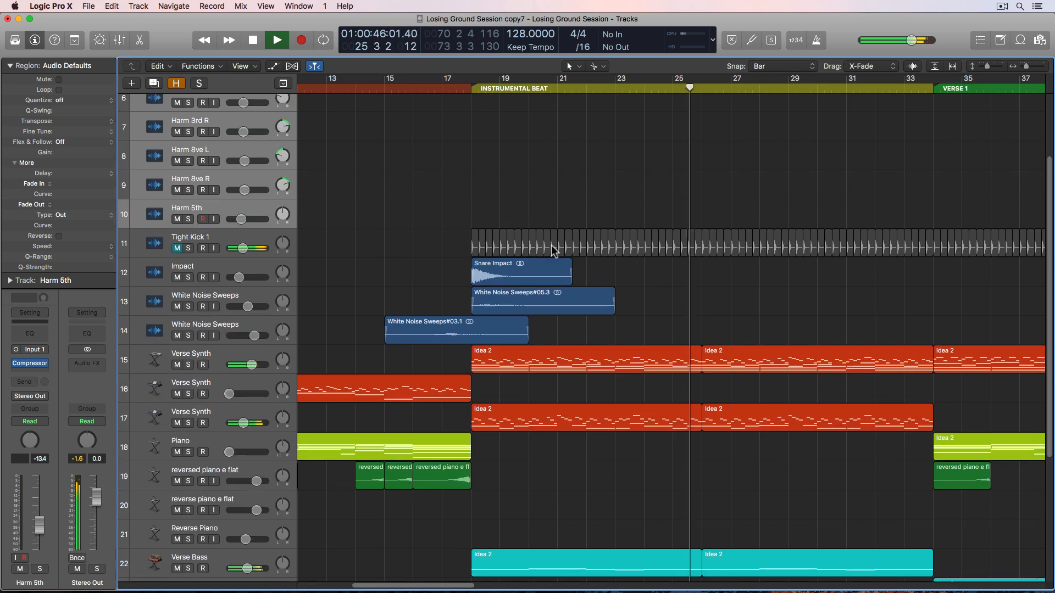
pyautogui.hscroll(4, 571, 330)
pyautogui.scroll(-7, 534, 287)
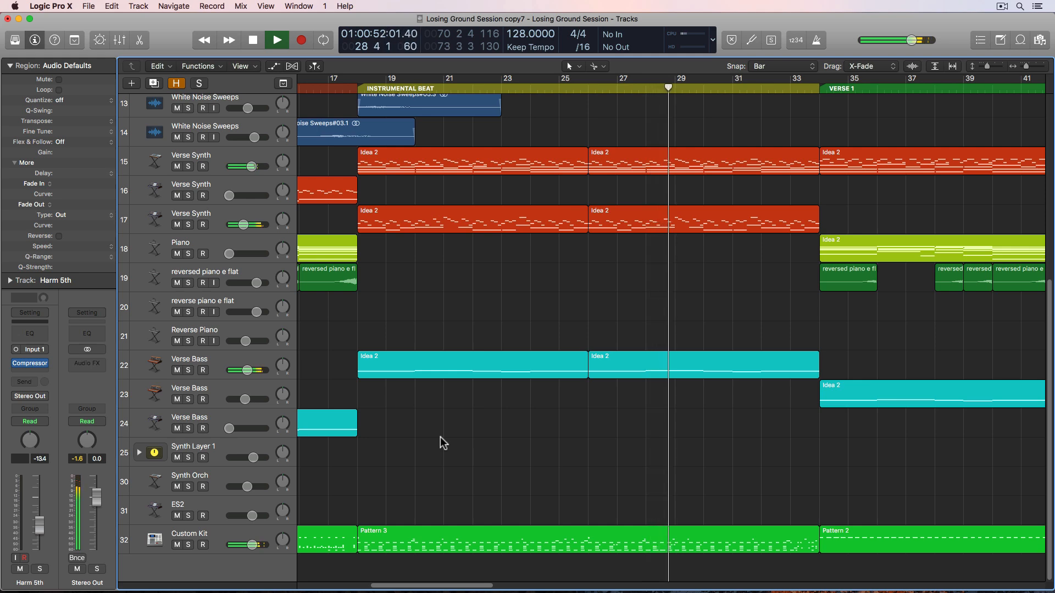
pyautogui.scroll(5, 442, 437)
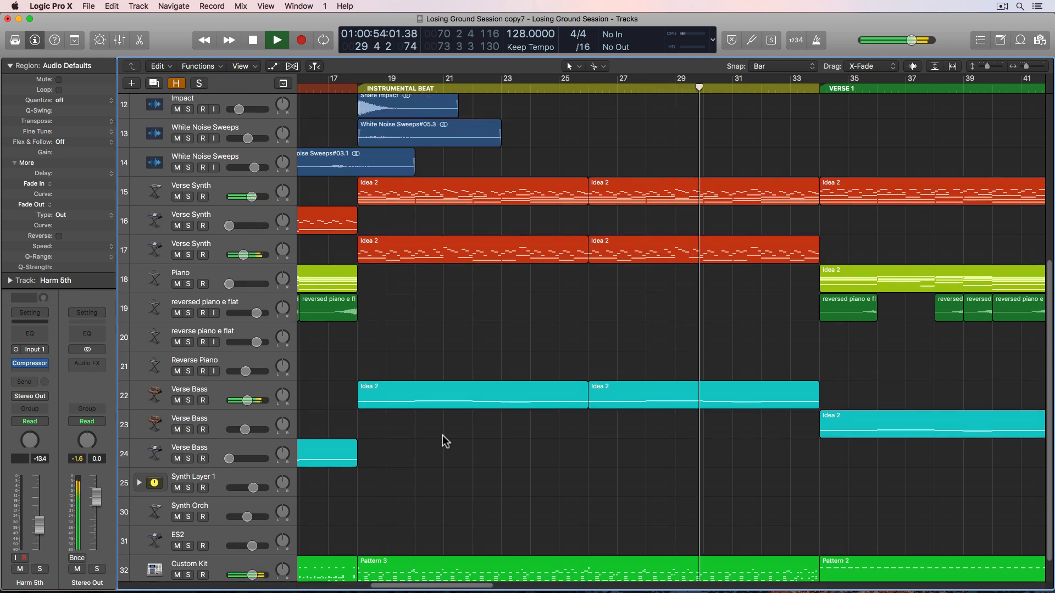
pyautogui.scroll(-3, 421, 467)
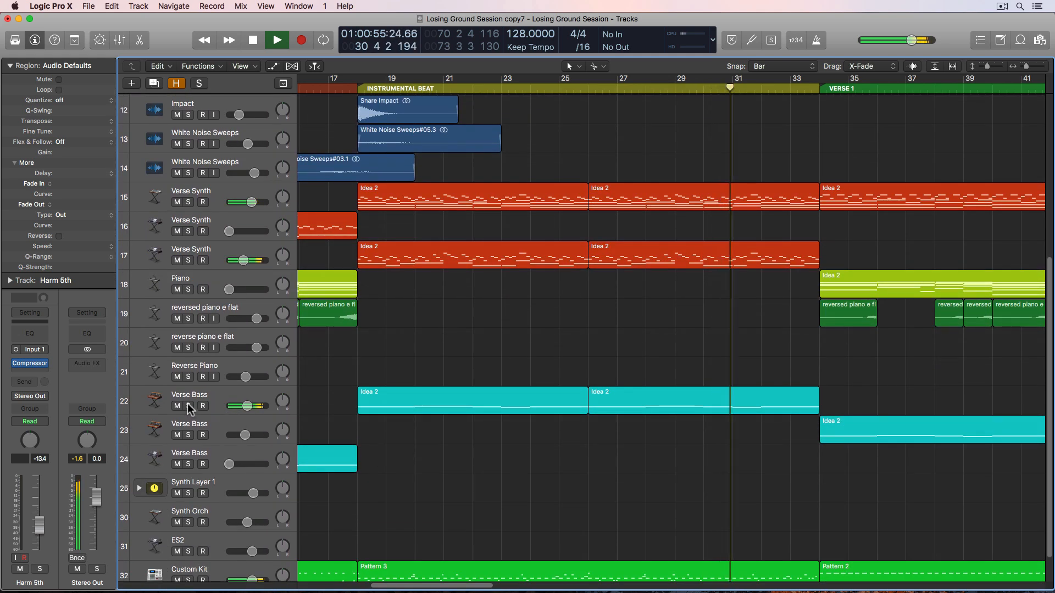
# Step: Solo the Verse Bass on track 22 and loop playback over its two Instrumental Beat regions
pyautogui.click(189, 406)
pyautogui.moveTo(466, 354); pyautogui.dragTo(638, 396)
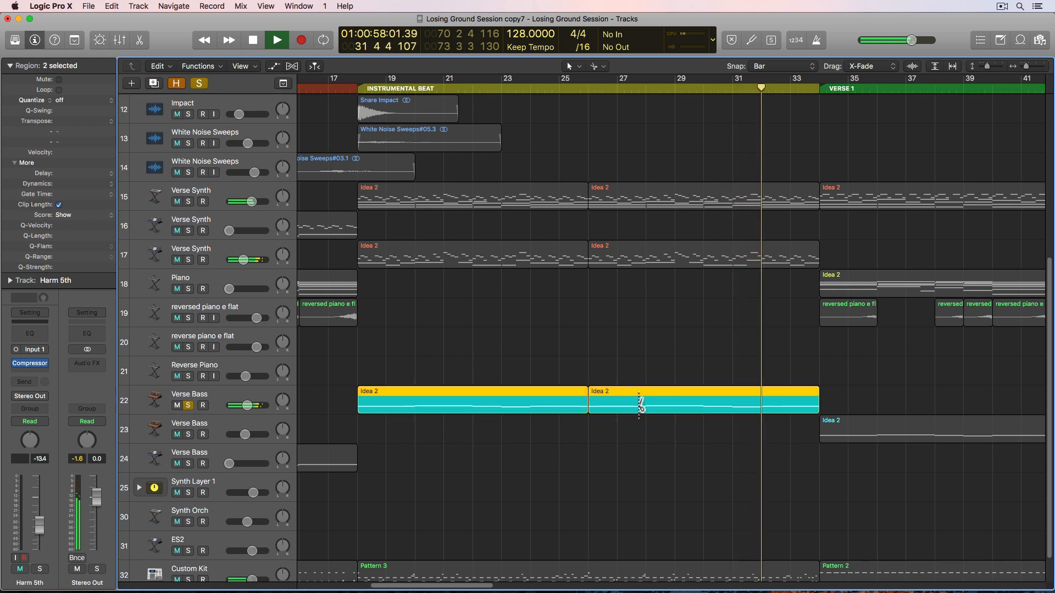
pyautogui.press('u')
# Step: Set the distortion of the soloed Verse Bass's Compressor to Soft and close the plug-in
pyautogui.click(236, 396)
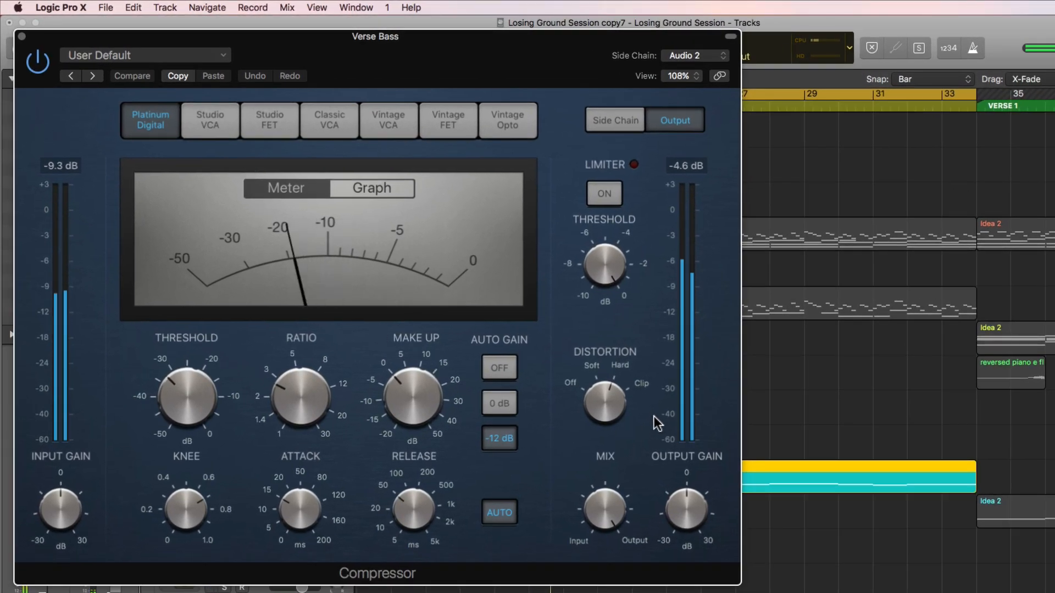
pyautogui.click(639, 381)
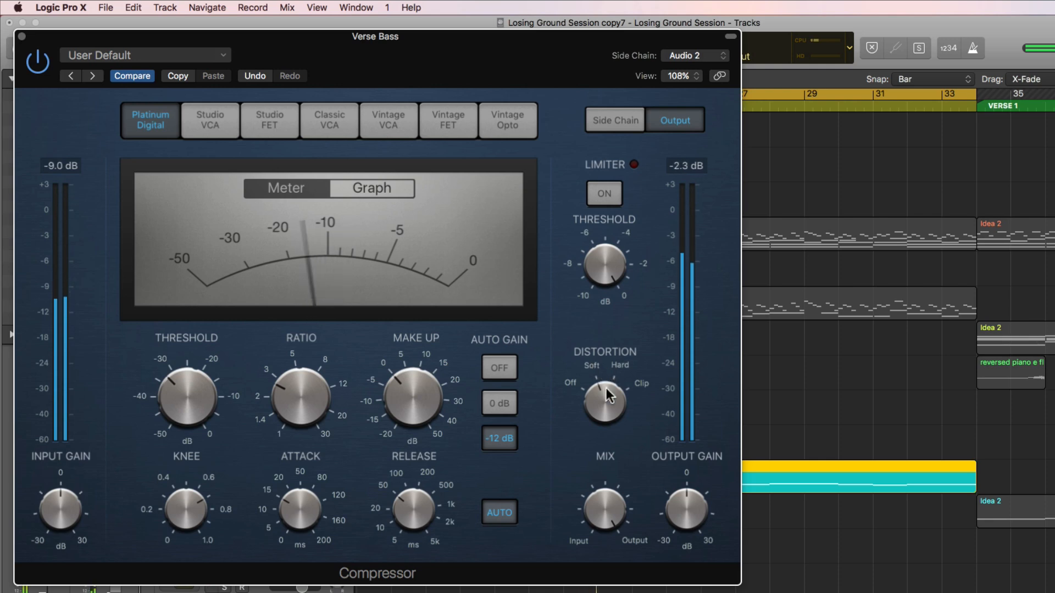
pyautogui.click(22, 36)
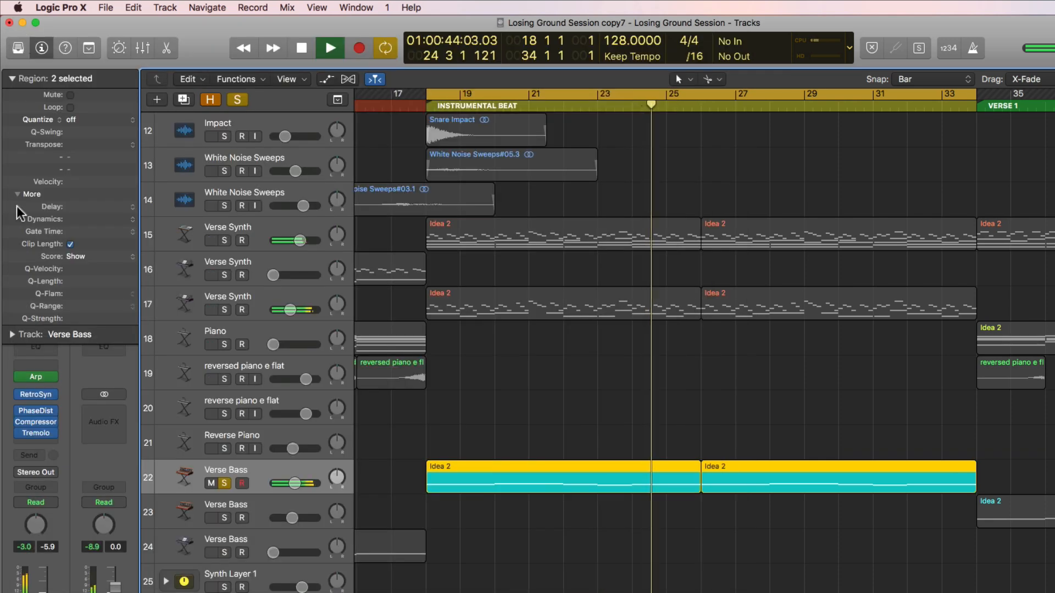
# Step: In the Verse Bass's Phase Distortion, set the cutoff to 980 Hz and keep the resonance at 0 %
pyautogui.click(40, 420)
pyautogui.moveTo(62, 209); pyautogui.dragTo(61, 240)
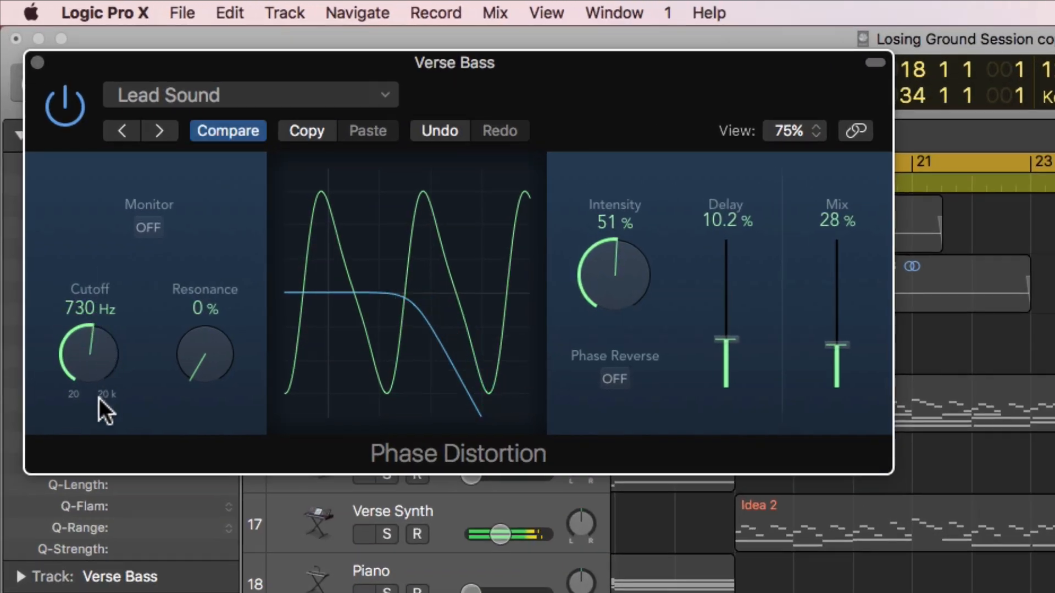
pyautogui.moveTo(99, 440); pyautogui.dragTo(121, 377)
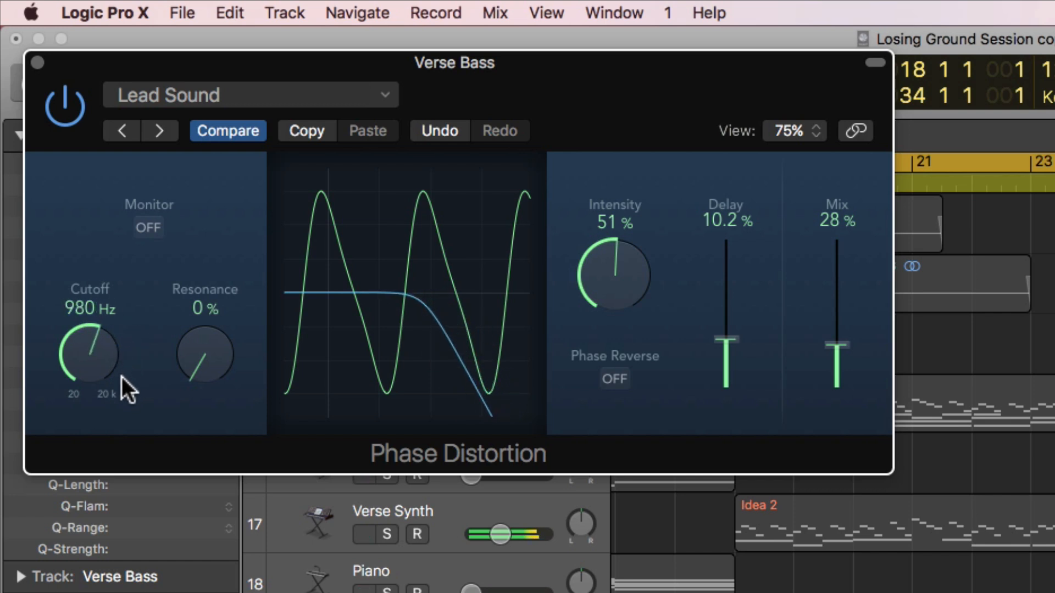
pyautogui.moveTo(205, 355); pyautogui.dragTo(245, 223)
pyautogui.moveTo(201, 363); pyautogui.dragTo(186, 467)
# Step: Set the Phase Distortion's intensity to 60 % and mix to 51 %, close it, and take the Verse Bass out of solo
pyautogui.moveTo(637, 274); pyautogui.dragTo(668, 256)
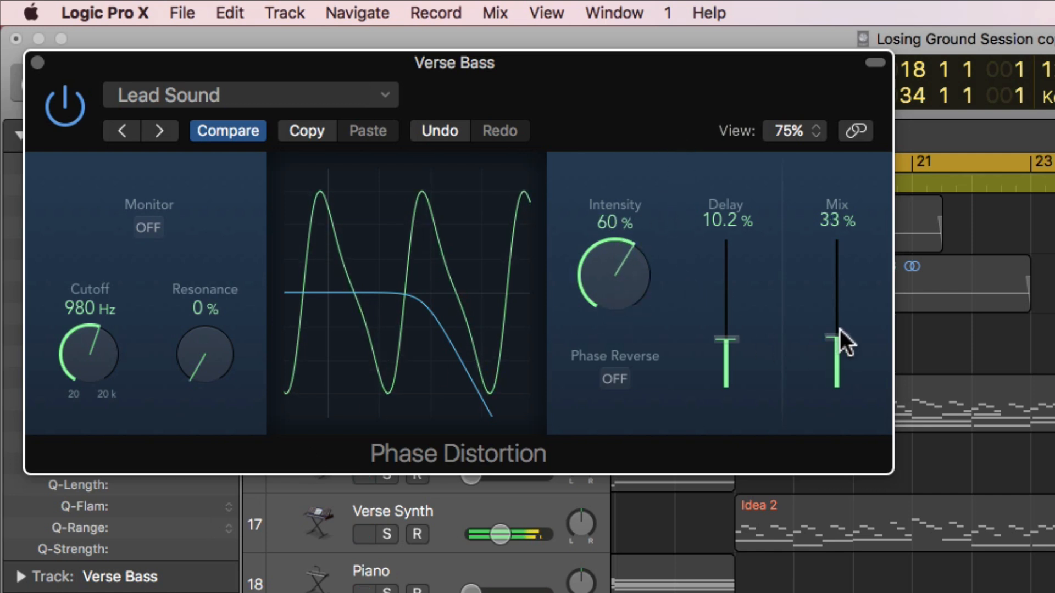
pyautogui.moveTo(863, 229); pyautogui.dragTo(869, 260)
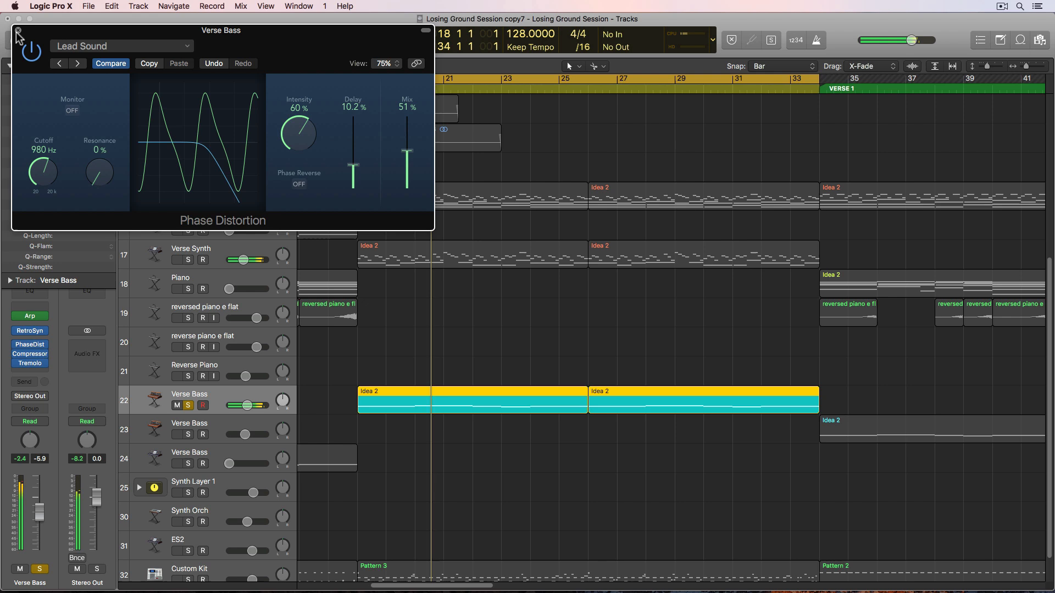
pyautogui.click(37, 62)
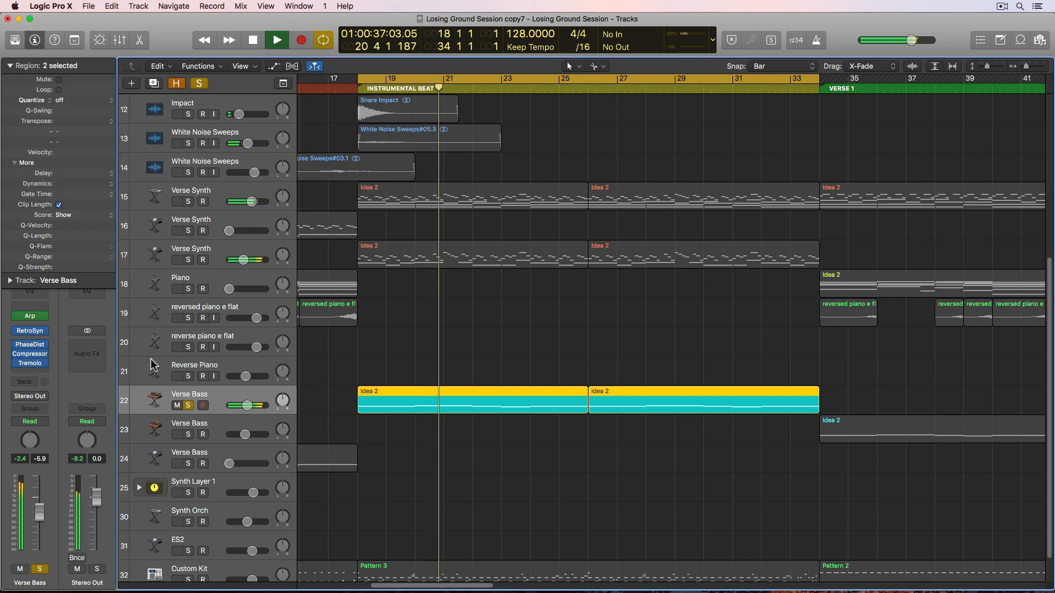
pyautogui.click(188, 406)
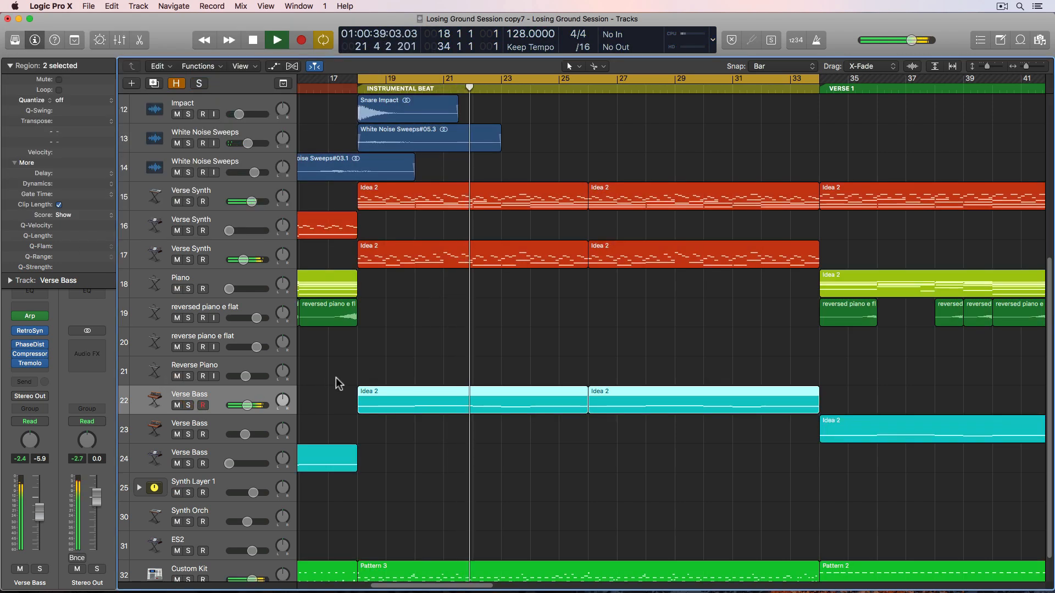
# Step: Add a Channel EQ to the Verse Bass on track 22 and boost its low peak band by 3.5 dB at 60 Hz
pyautogui.click(469, 344)
pyautogui.moveTo(531, 329); pyautogui.dragTo(618, 398)
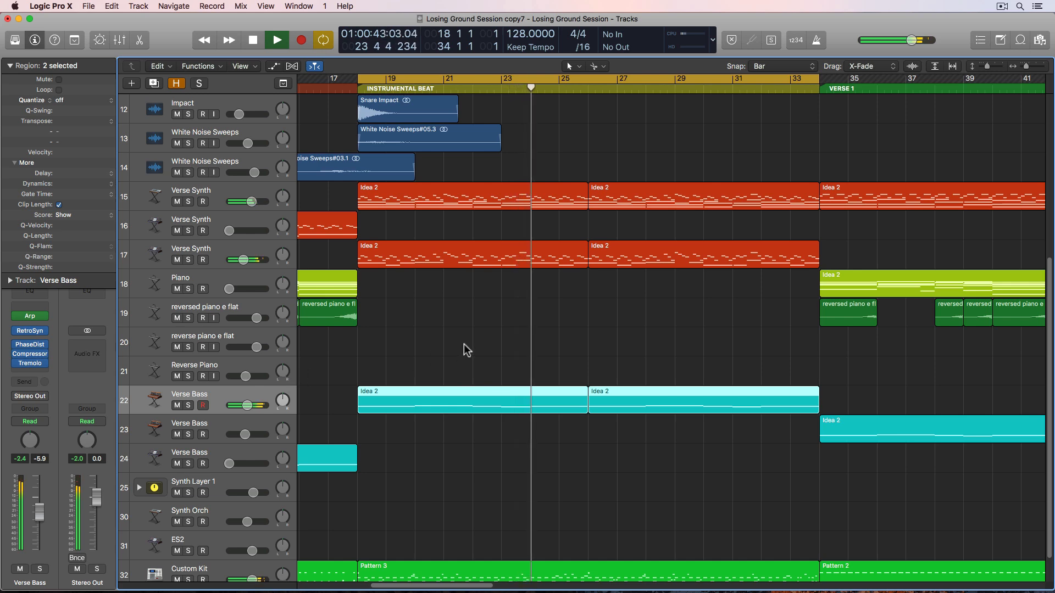
pyautogui.moveTo(464, 343); pyautogui.dragTo(626, 403)
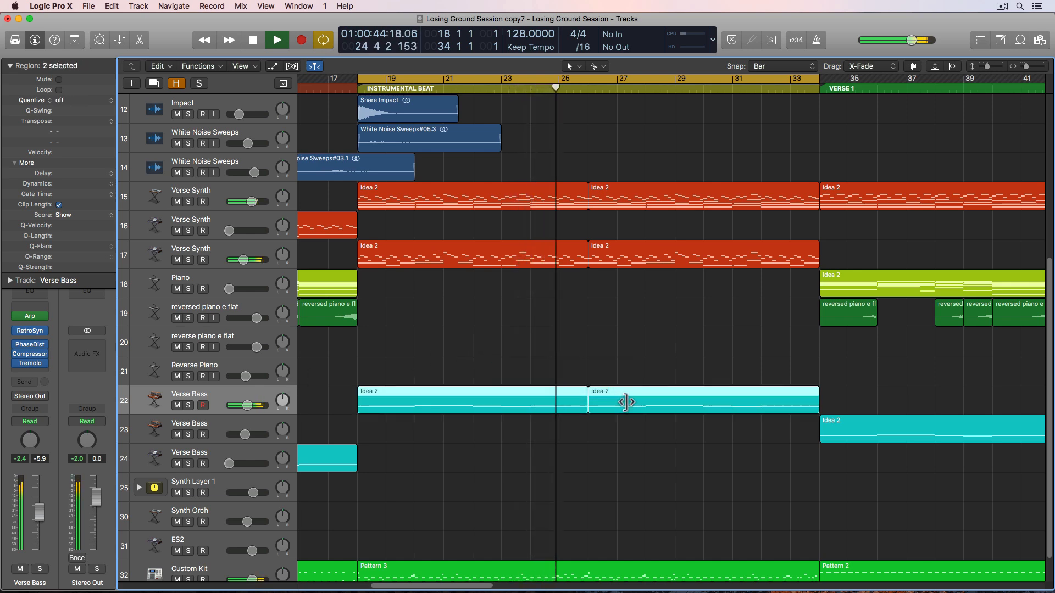
pyautogui.doubleClick(626, 403)
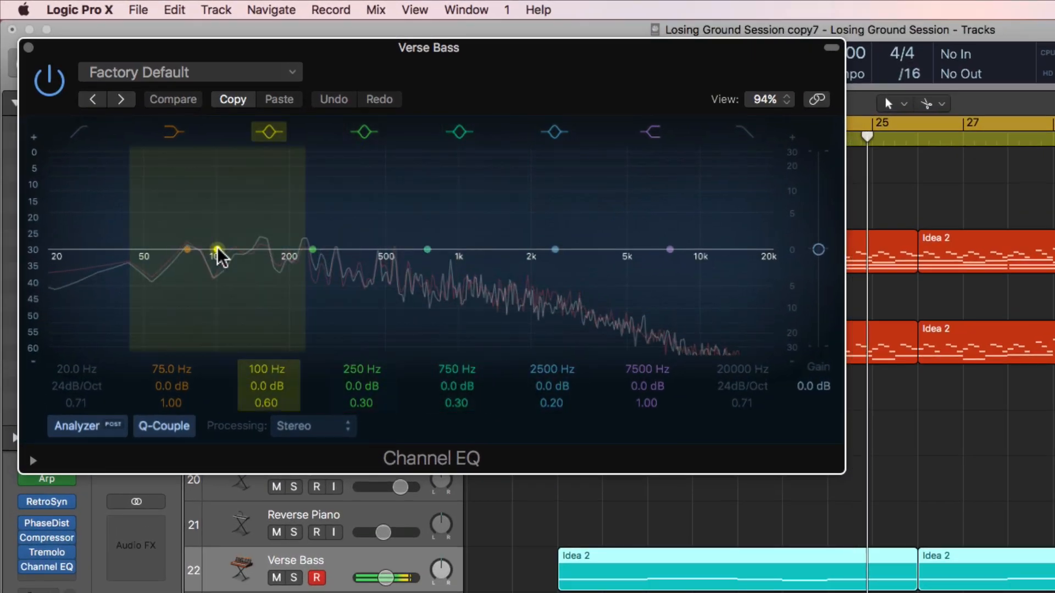
pyautogui.moveTo(165, 190); pyautogui.dragTo(50, 161)
pyautogui.moveTo(65, 213); pyautogui.dragTo(153, 235)
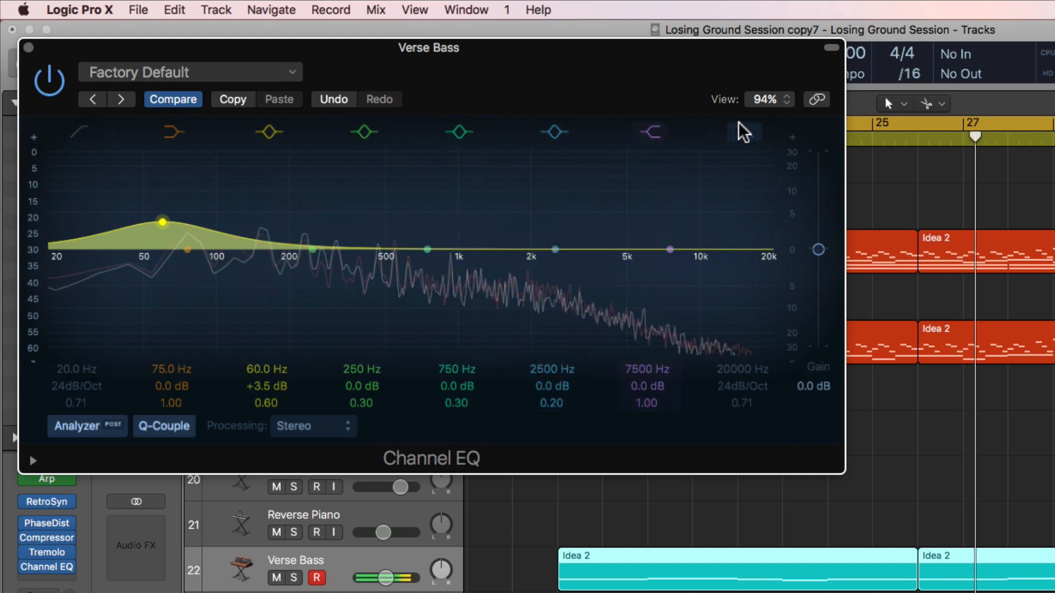
# Step: Enable the Channel EQ's high-cut filter with a 6 dB/Oct slope at 9600 Hz
pyautogui.click(745, 132)
pyautogui.moveTo(744, 387); pyautogui.dragTo(743, 409)
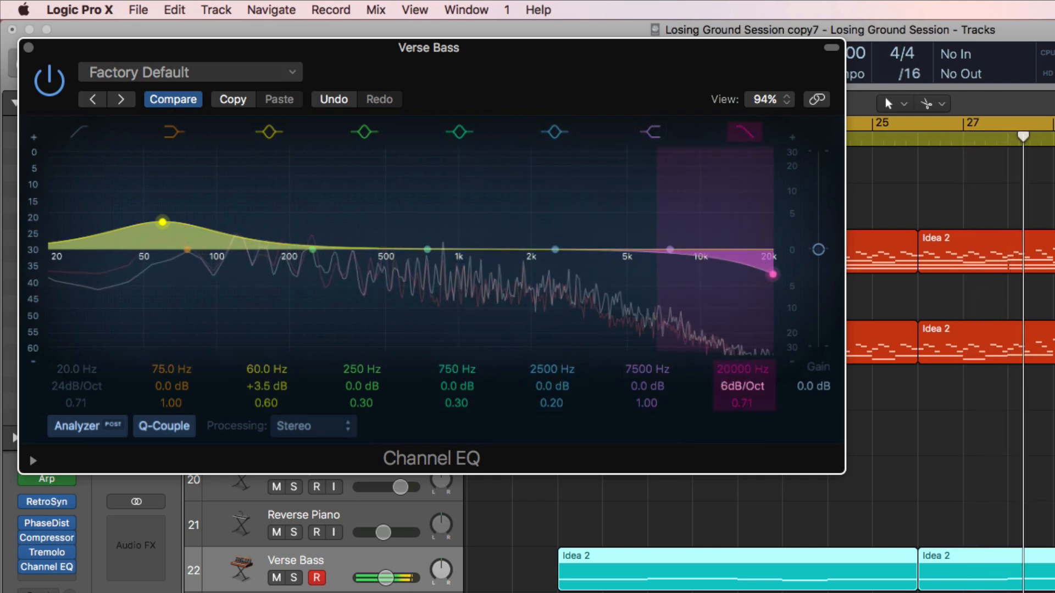
pyautogui.moveTo(741, 373)
pyautogui.mouseDown()
pyautogui.moveTo(741, 410)
pyautogui.moveTo(743, 363)
pyautogui.moveTo(742, 389)
pyautogui.mouseUp()
# Step: Shape the Channel EQ's 2500 Hz peak band to +10 dB at 1080 Hz with a Q of 0.98, and close the EQ
pyautogui.moveTo(553, 386)
pyautogui.mouseDown()
pyautogui.moveTo(552, 370)
pyautogui.moveTo(550, 406)
pyautogui.moveTo(550, 392)
pyautogui.mouseUp()
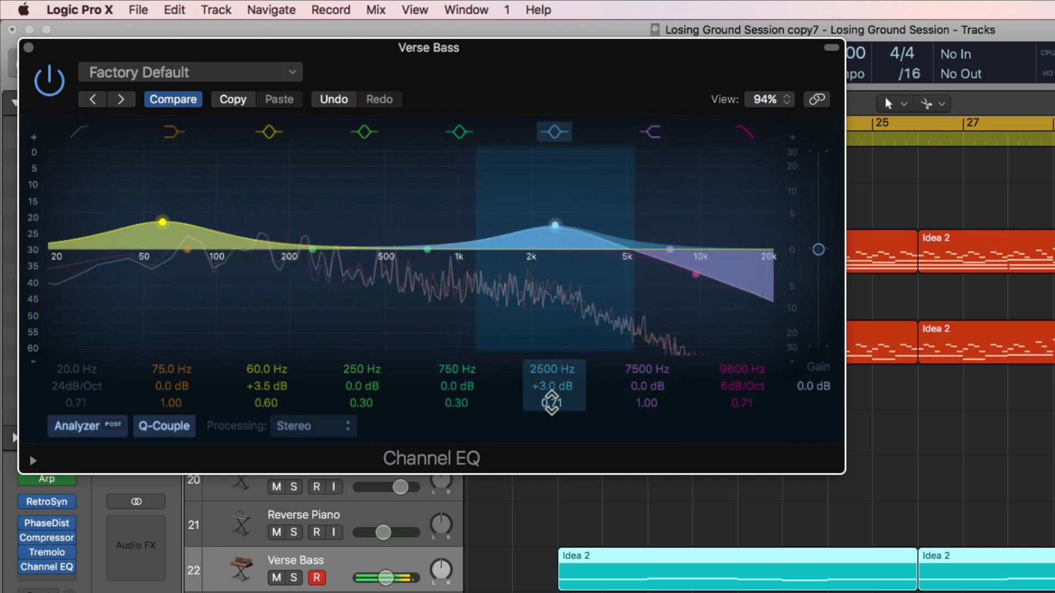
pyautogui.moveTo(554, 226); pyautogui.dragTo(463, 154)
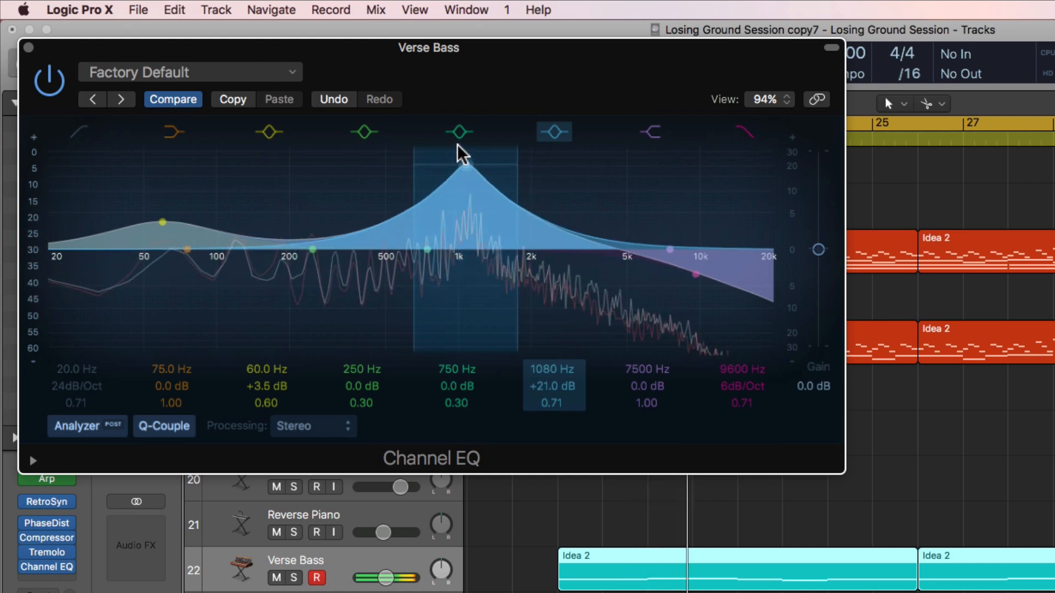
pyautogui.moveTo(511, 187)
pyautogui.mouseDown()
pyautogui.moveTo(502, 192)
pyautogui.moveTo(514, 193)
pyautogui.mouseUp()
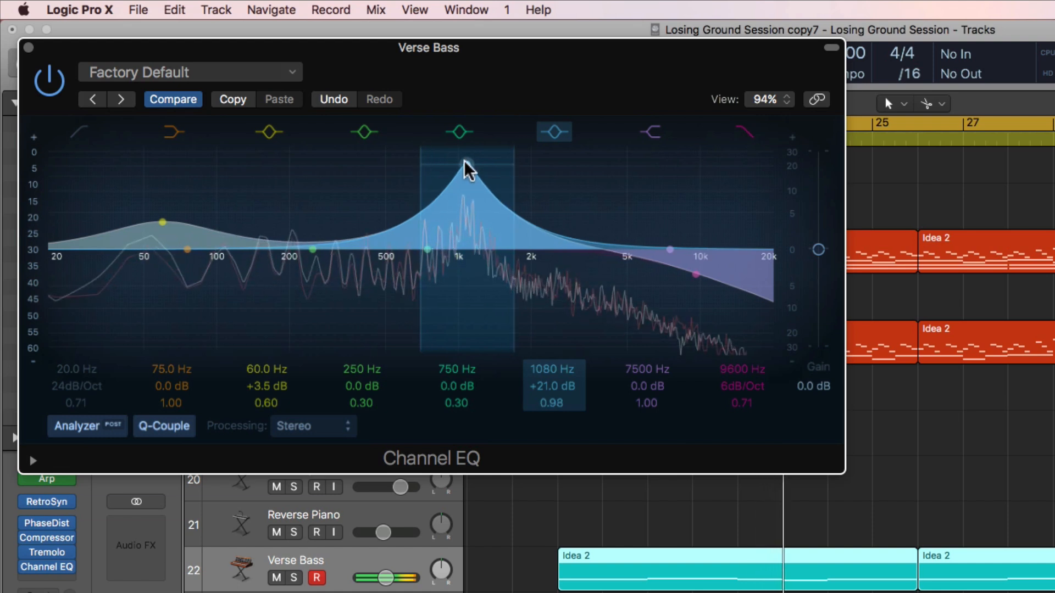
pyautogui.moveTo(465, 163); pyautogui.dragTo(461, 199)
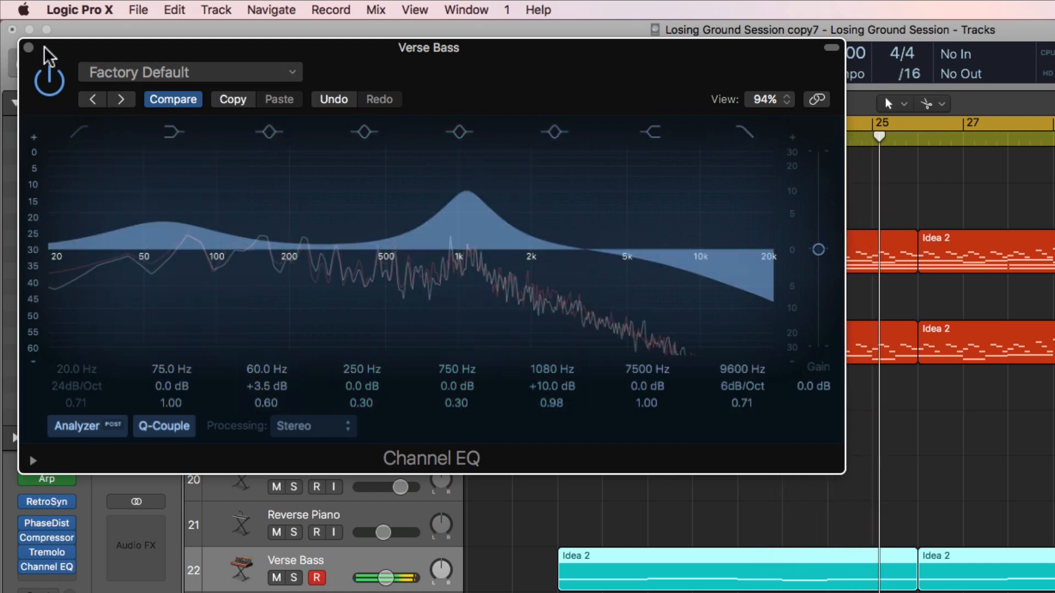
pyautogui.click(28, 47)
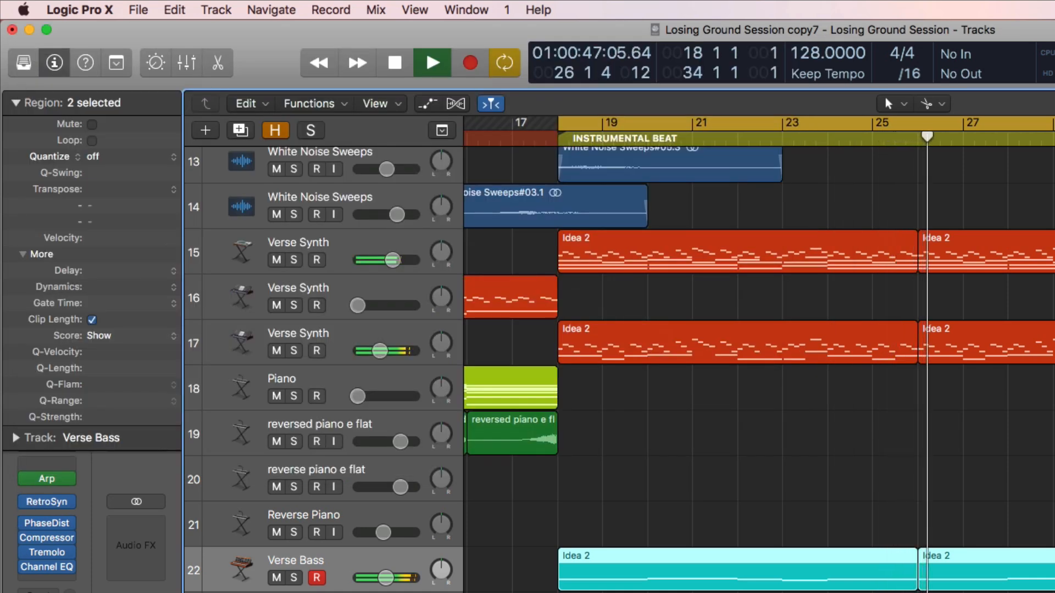
# Step: Insert a stereo SubBass after the Channel EQ on the Verse Bass on track 22, disarm the track and solo it
pyautogui.click(65, 581)
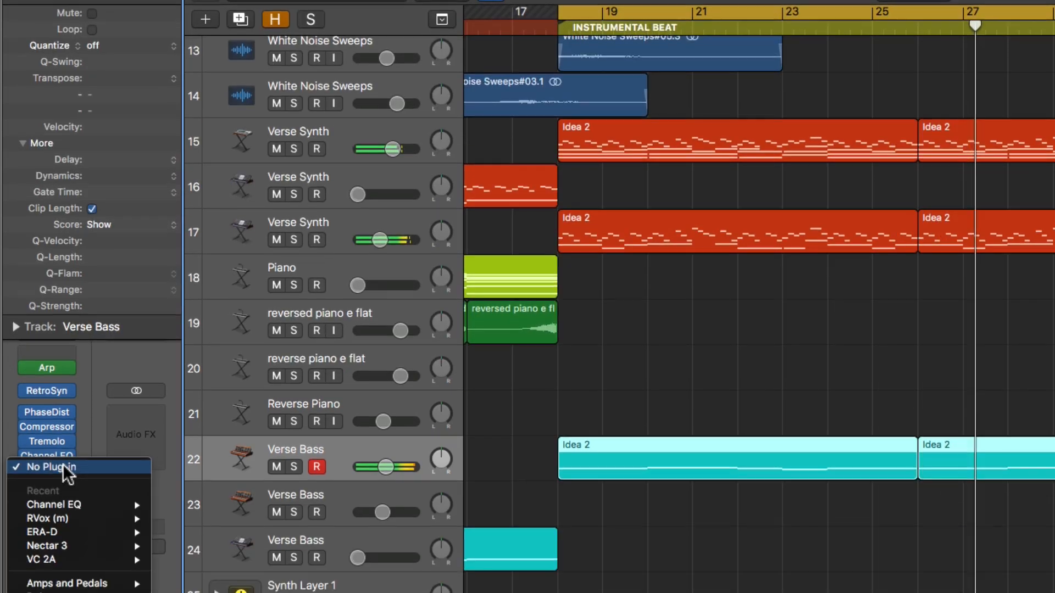
pyautogui.moveTo(104, 516)
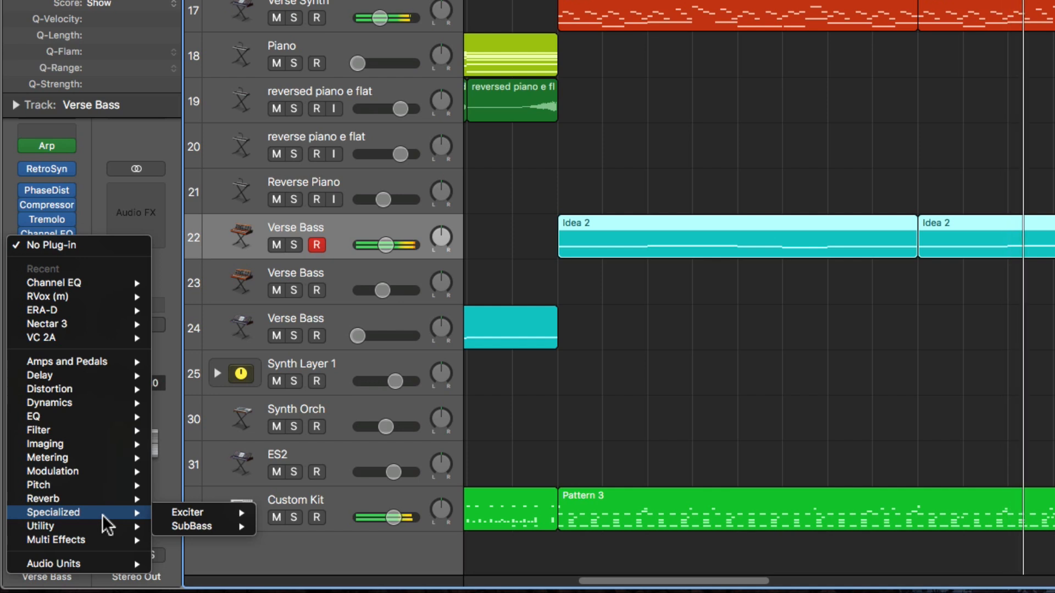
pyautogui.moveTo(231, 525)
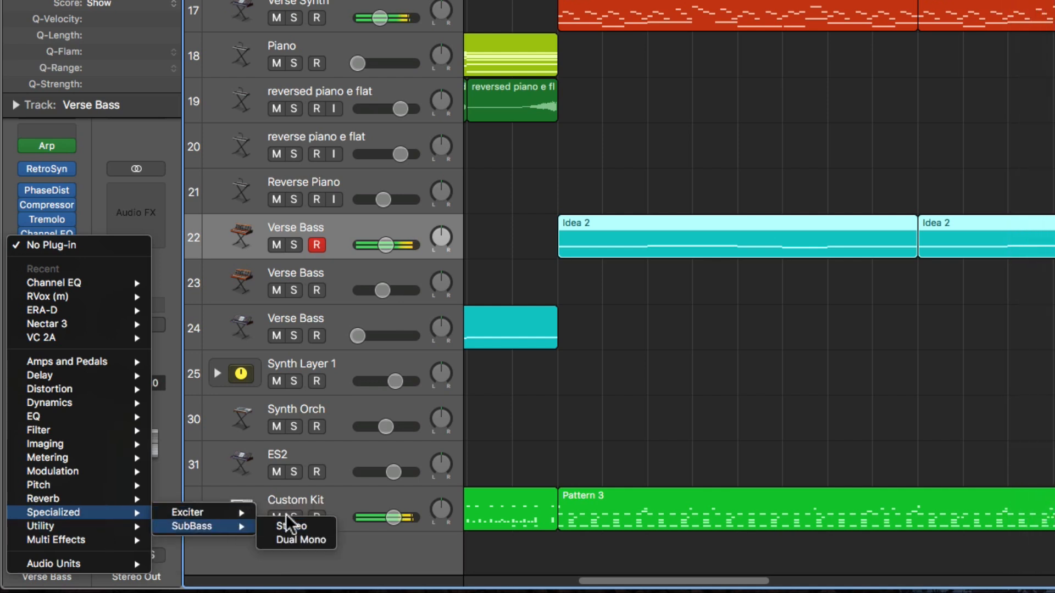
pyautogui.click(298, 528)
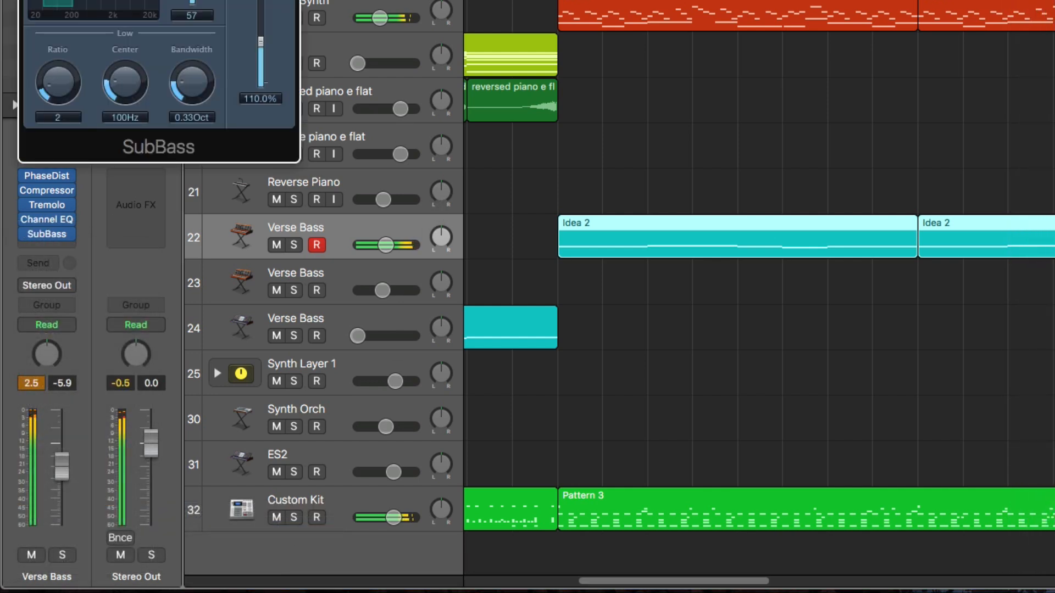
pyautogui.moveTo(159, 2); pyautogui.dragTo(522, 71)
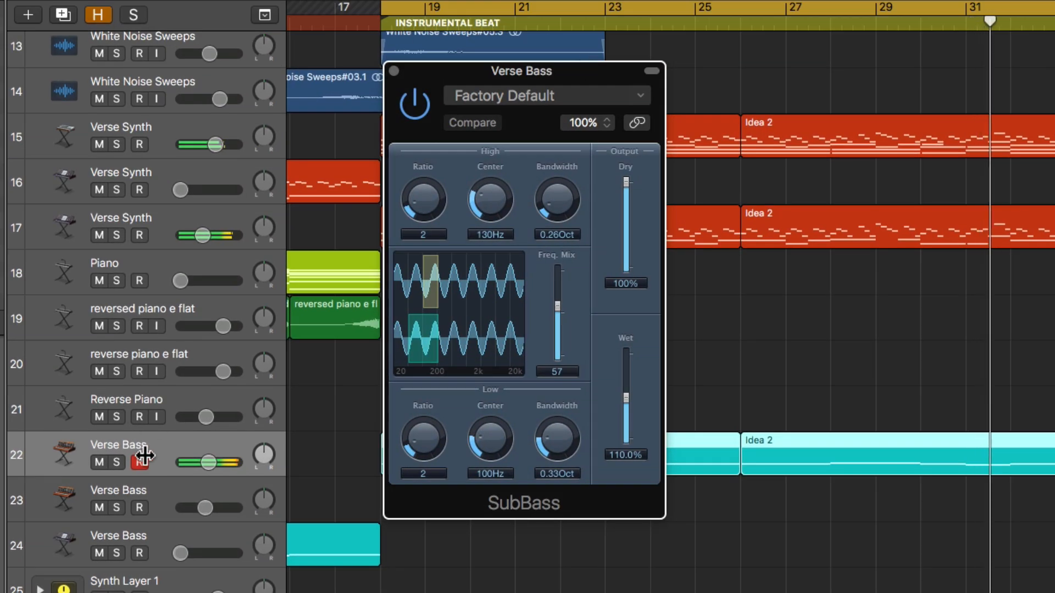
pyautogui.click(139, 462)
pyautogui.click(116, 462)
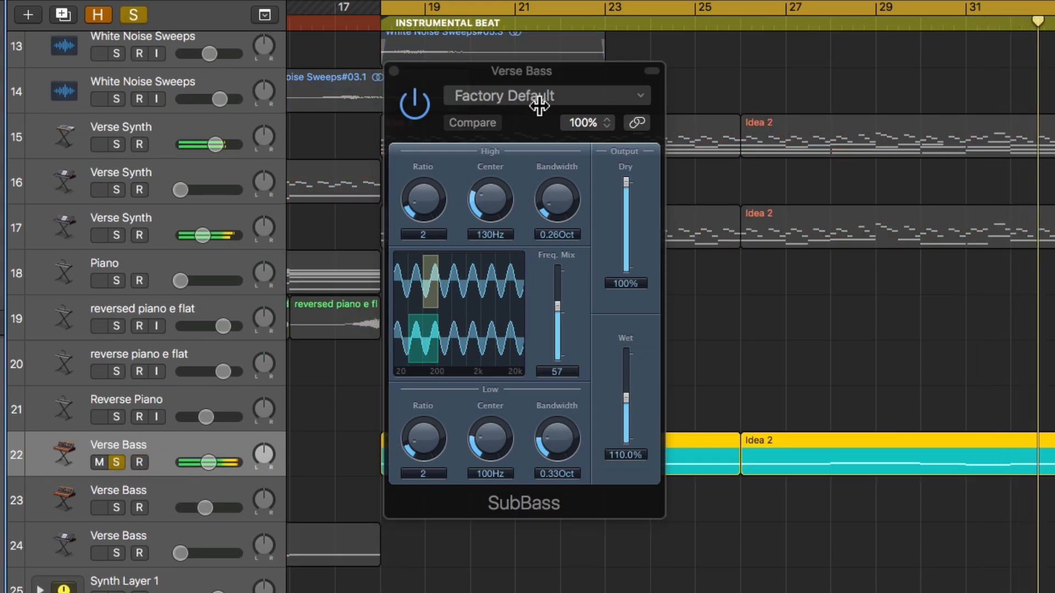
# Step: Try SubBass's Bass Booster preset with dry at 0 %, wet at 312 % and frequency mix at 68, and try Below The Kick
pyautogui.click(538, 102)
pyautogui.click(627, 419)
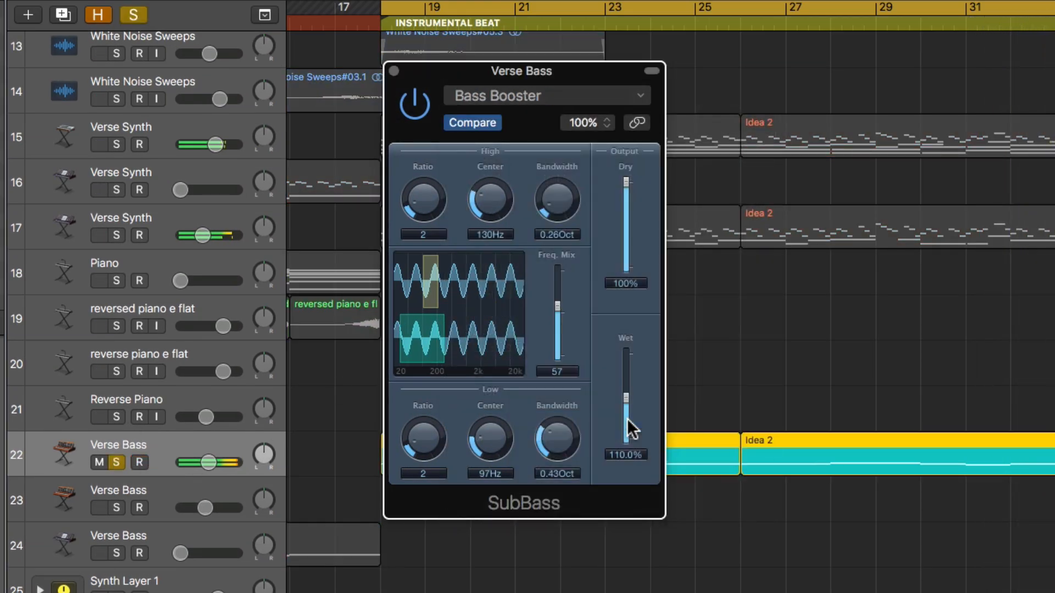
pyautogui.moveTo(620, 206); pyautogui.dragTo(610, 323)
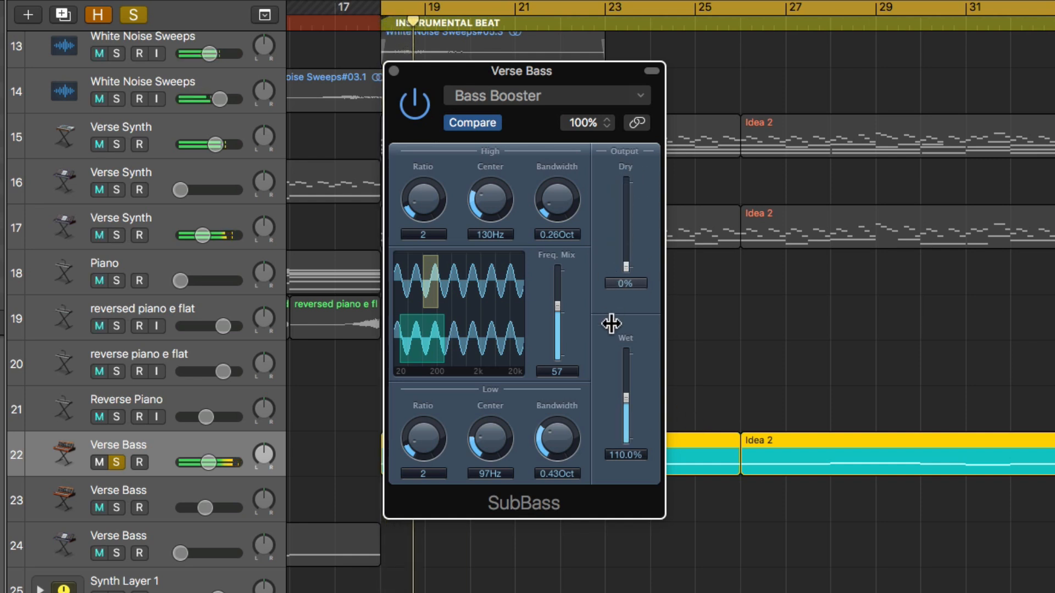
pyautogui.moveTo(636, 369); pyautogui.dragTo(636, 370)
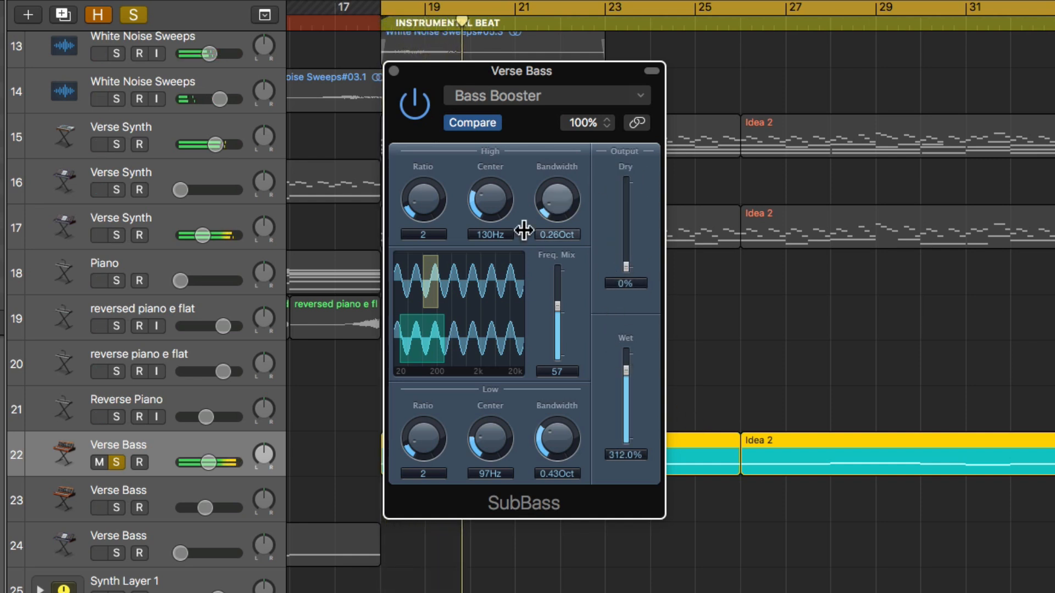
pyautogui.moveTo(560, 323); pyautogui.dragTo(556, 333)
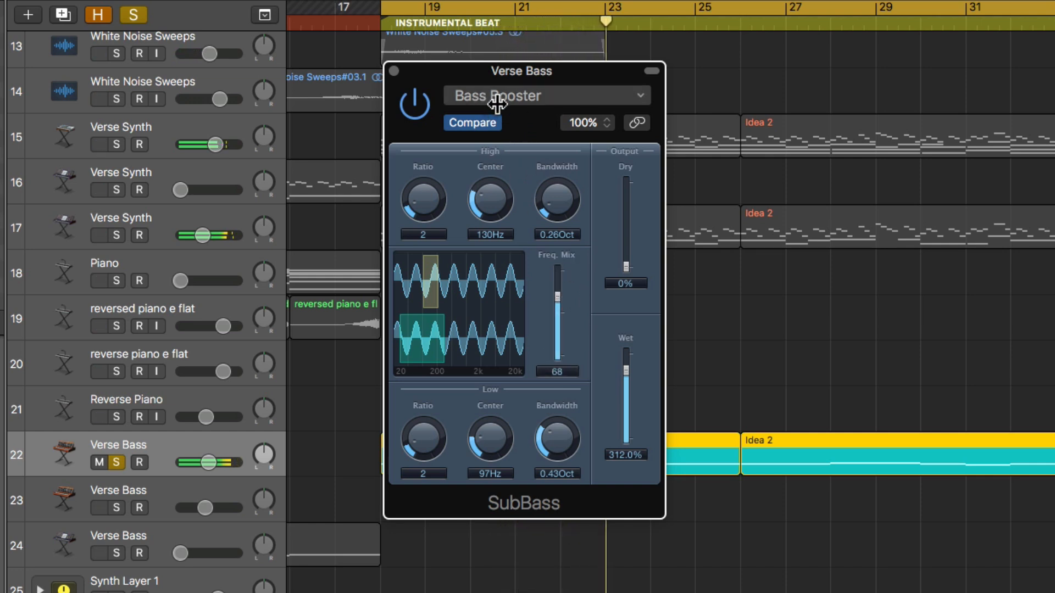
pyautogui.click(536, 98)
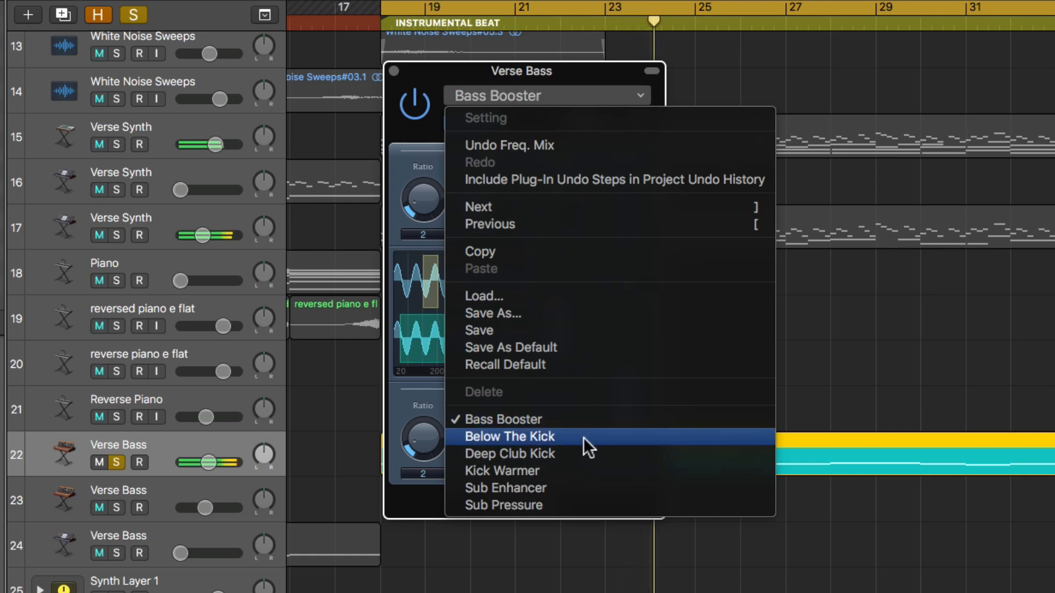
pyautogui.click(584, 437)
# Step: Load the Sub Enhancer preset in SubBass and set its wet level to 146 %
pyautogui.click(539, 97)
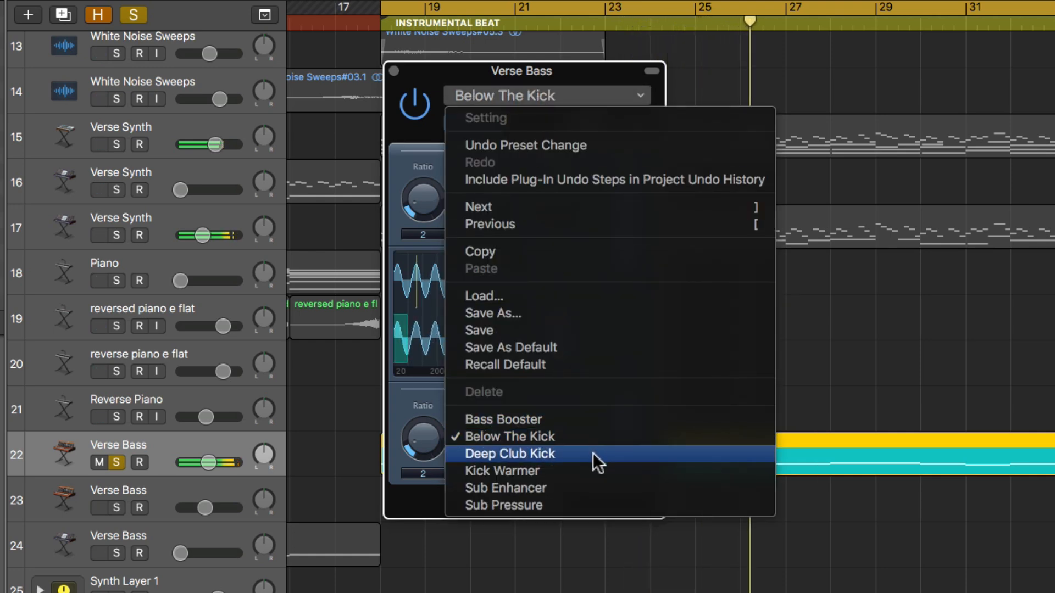
pyautogui.click(595, 488)
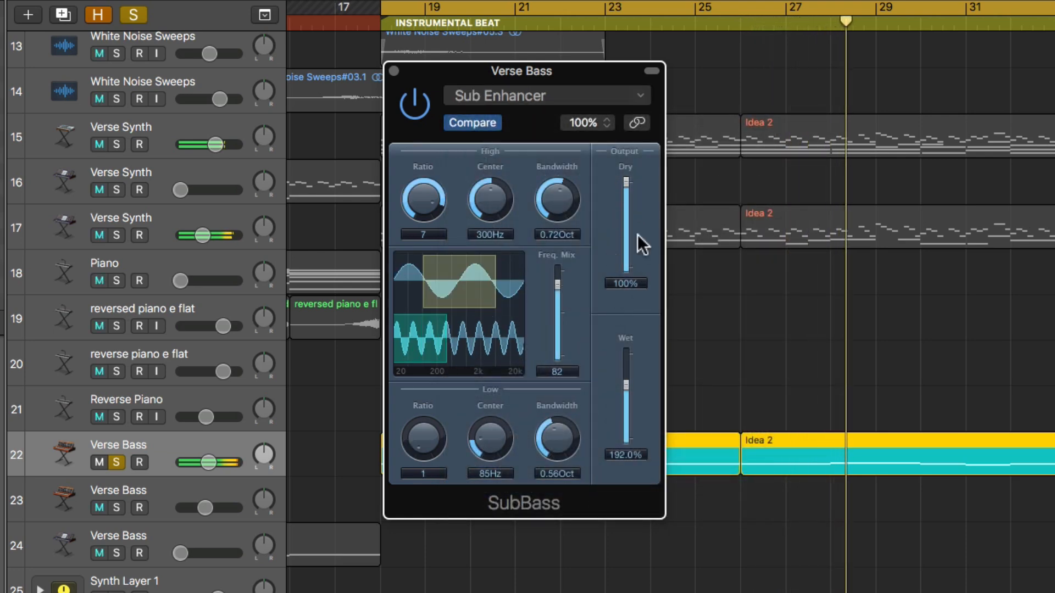
pyautogui.moveTo(624, 183)
pyautogui.mouseDown()
pyautogui.moveTo(628, 308)
pyautogui.moveTo(634, 186)
pyautogui.mouseUp()
pyautogui.moveTo(626, 384); pyautogui.dragTo(625, 388)
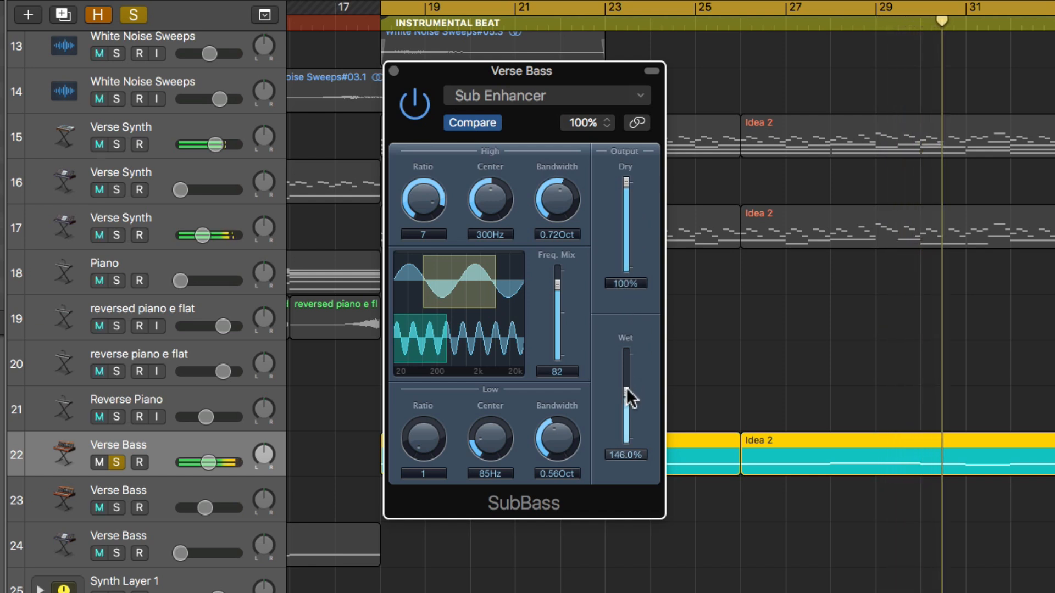
# Step: Set SubBass dry to 0 %, the low center to 210 Hz, and the high band to ratio 4, 180 Hz and 0.43 Oct
pyautogui.moveTo(630, 186); pyautogui.dragTo(617, 280)
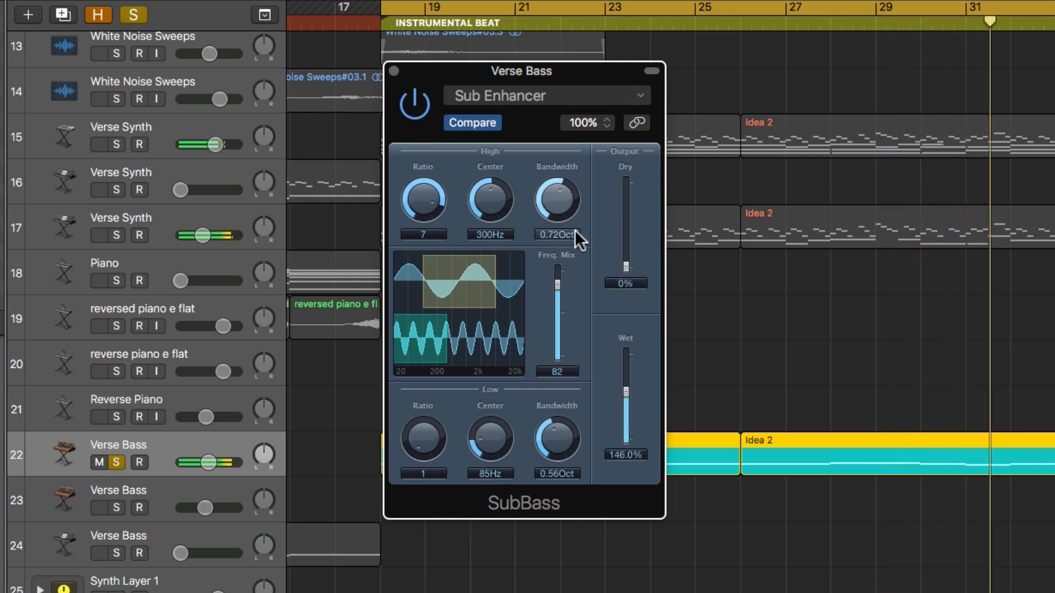
pyautogui.moveTo(492, 452); pyautogui.dragTo(472, 413)
pyautogui.moveTo(478, 212); pyautogui.dragTo(425, 243)
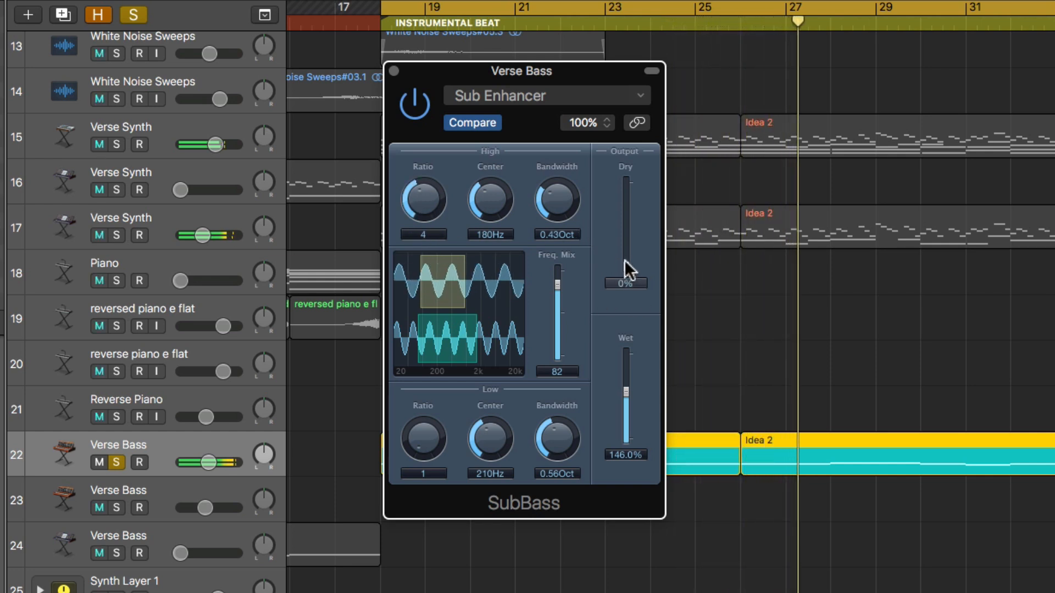
# Step: Raise SubBass's dry level to 100 %, close it, and take the Verse Bass out of solo
pyautogui.moveTo(626, 266); pyautogui.dragTo(631, 167)
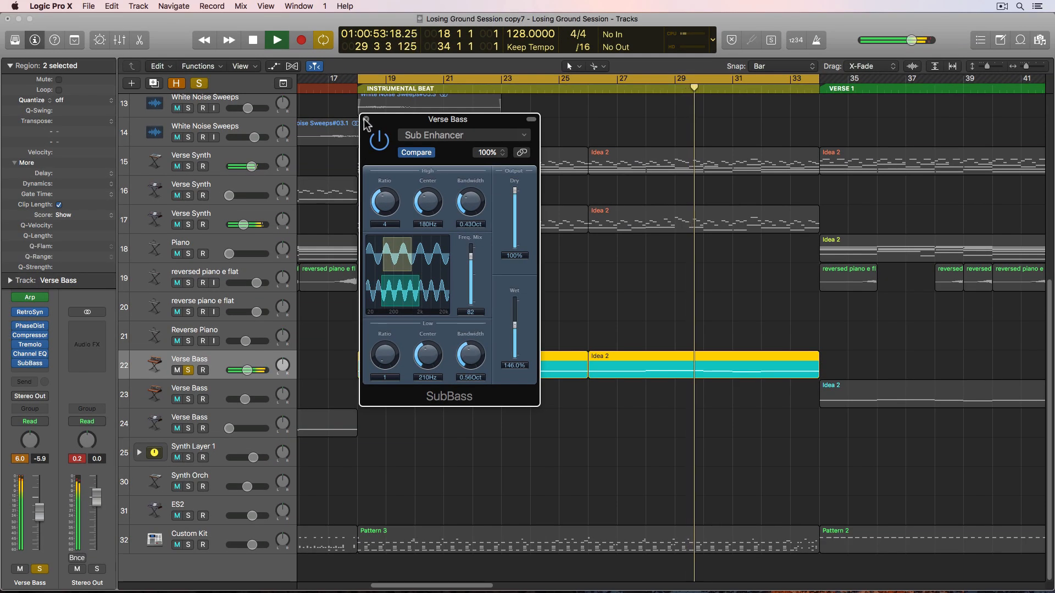
pyautogui.click(394, 71)
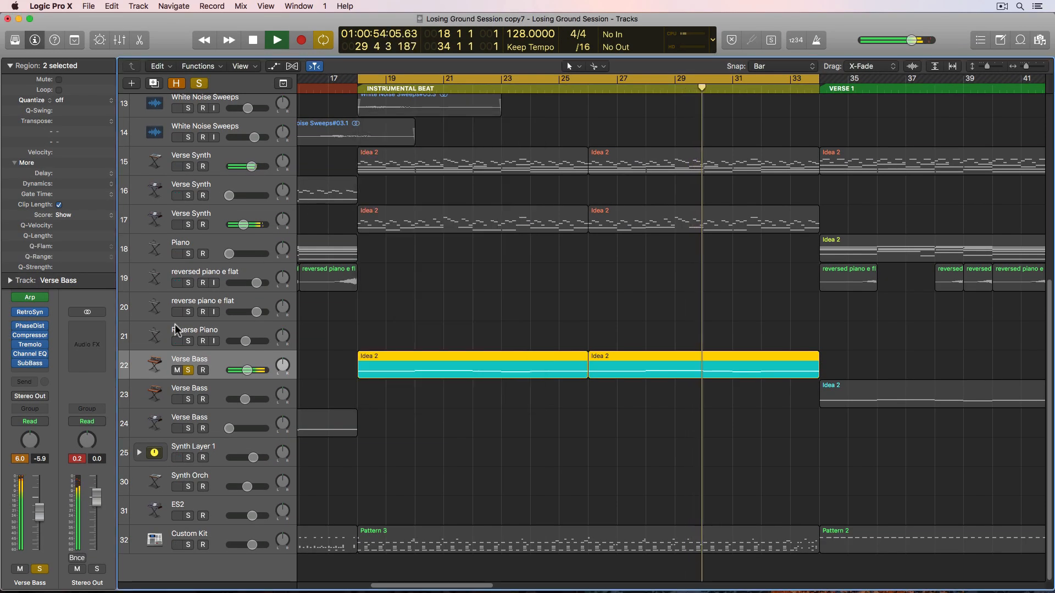
pyautogui.click(189, 371)
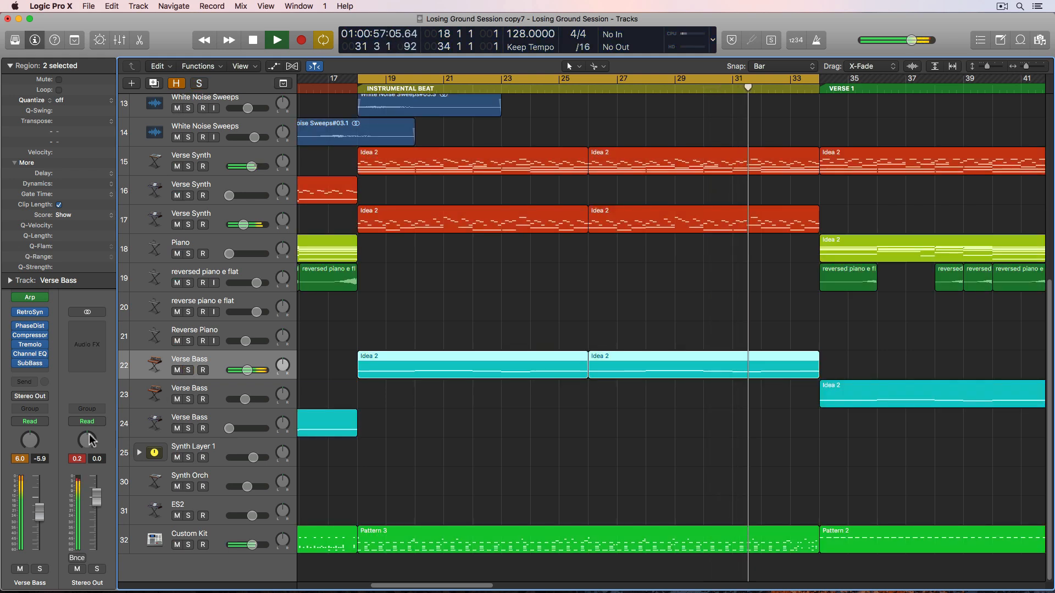
# Step: Reset the Verse Bass peak level read-out and lower its Channel EQ's overall gain to -3.0 dB, leaving SubBass closed
pyautogui.click(21, 459)
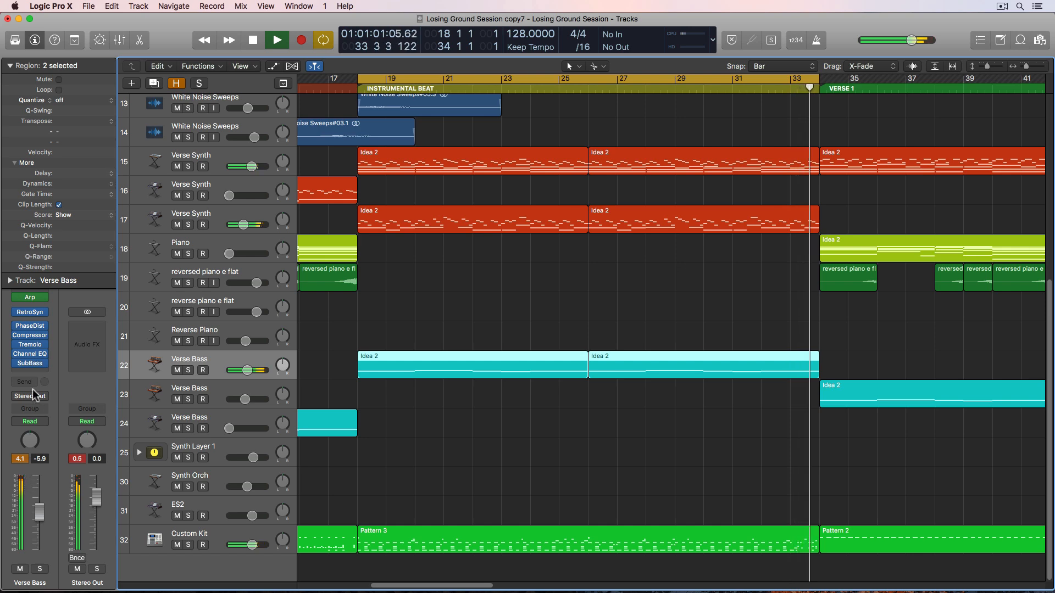
pyautogui.click(31, 356)
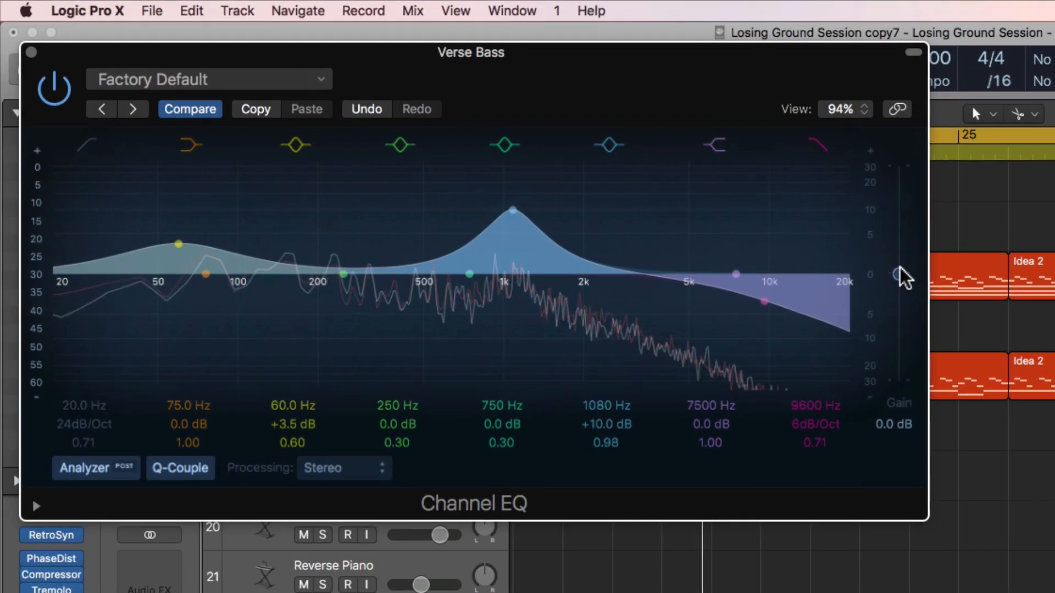
pyautogui.moveTo(825, 252); pyautogui.dragTo(825, 263)
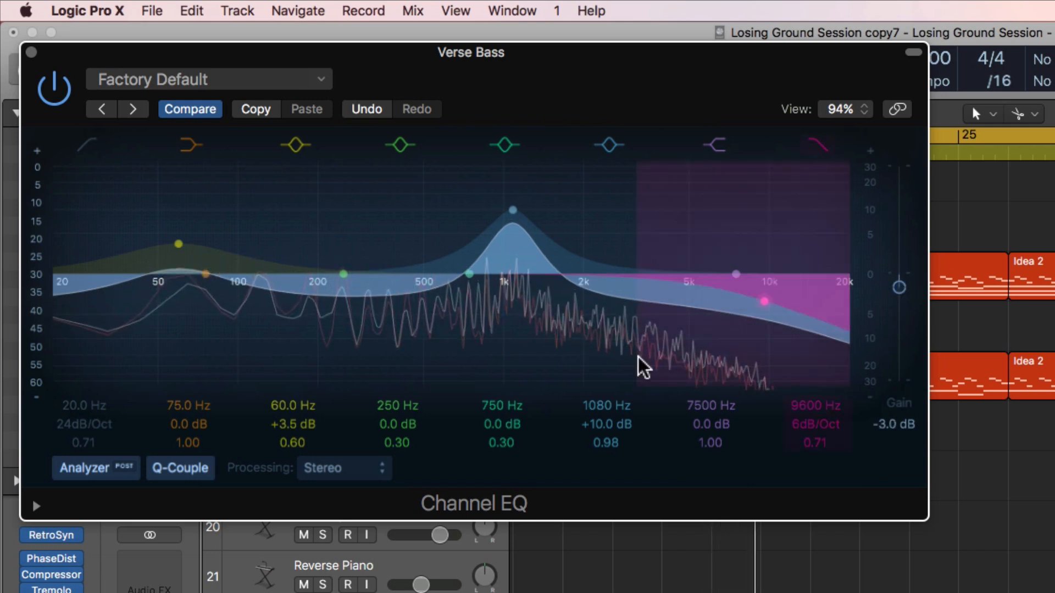
pyautogui.click(51, 592)
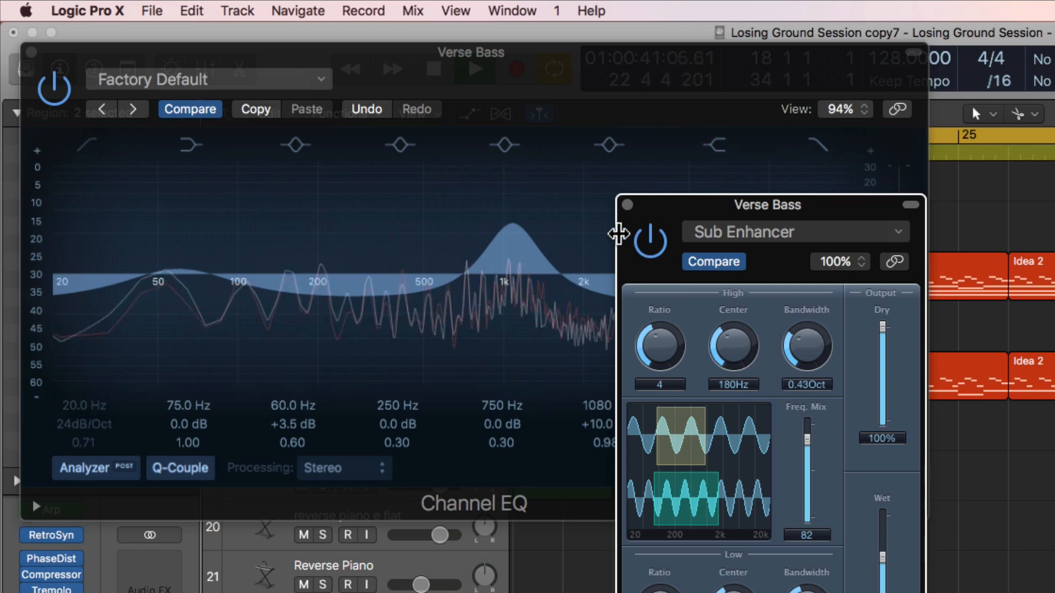
pyautogui.click(627, 205)
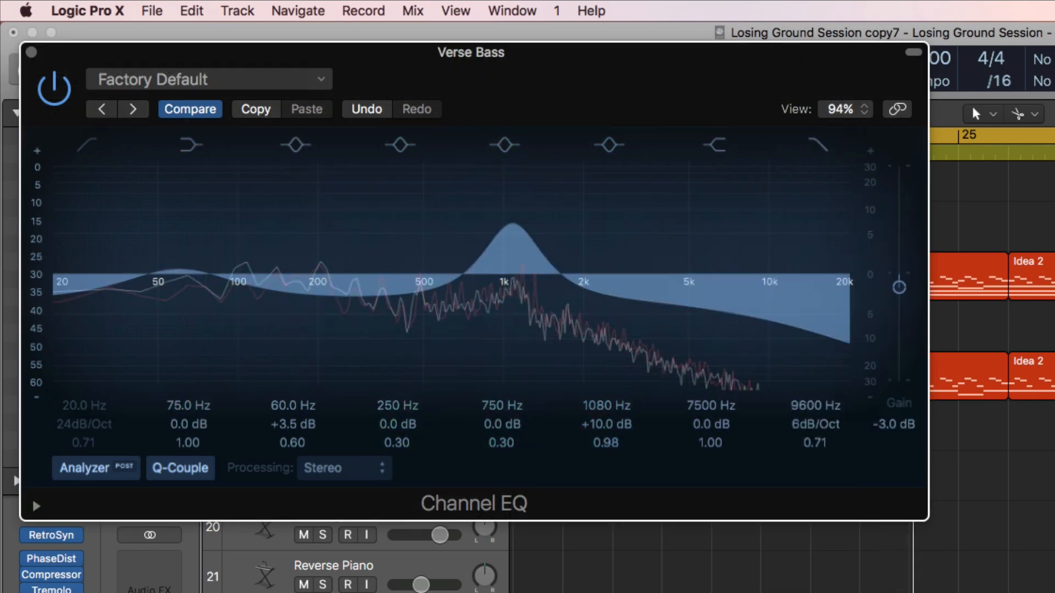
# Step: Set the Channel EQ's low peak to +14 dB at 50 Hz and its 1080 Hz peak to +7 dB at 570 Hz, and close it
pyautogui.click(247, 592)
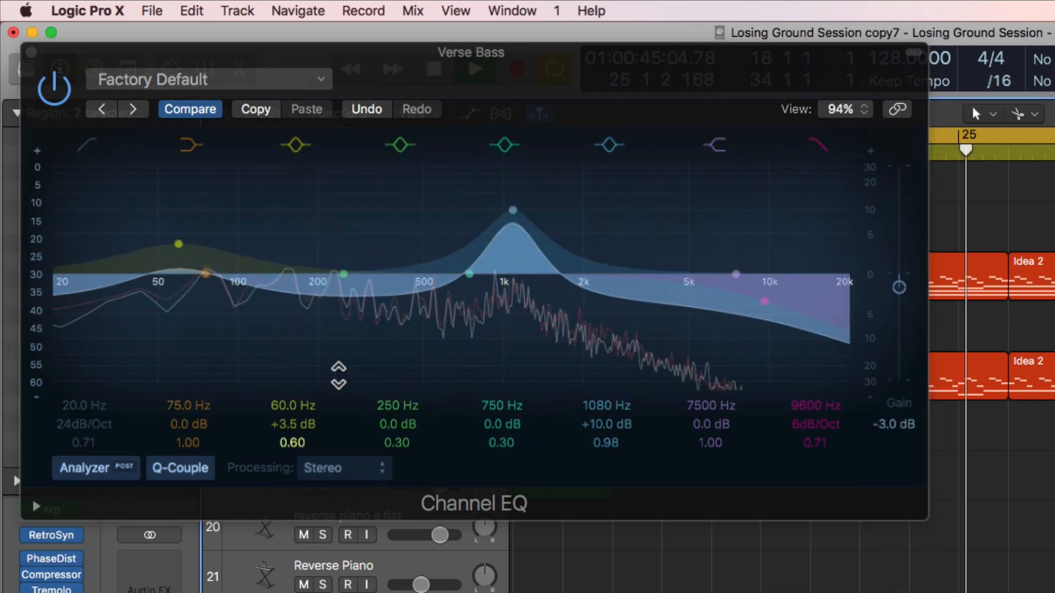
pyautogui.moveTo(183, 242); pyautogui.dragTo(154, 188)
pyautogui.moveTo(513, 210); pyautogui.dragTo(434, 225)
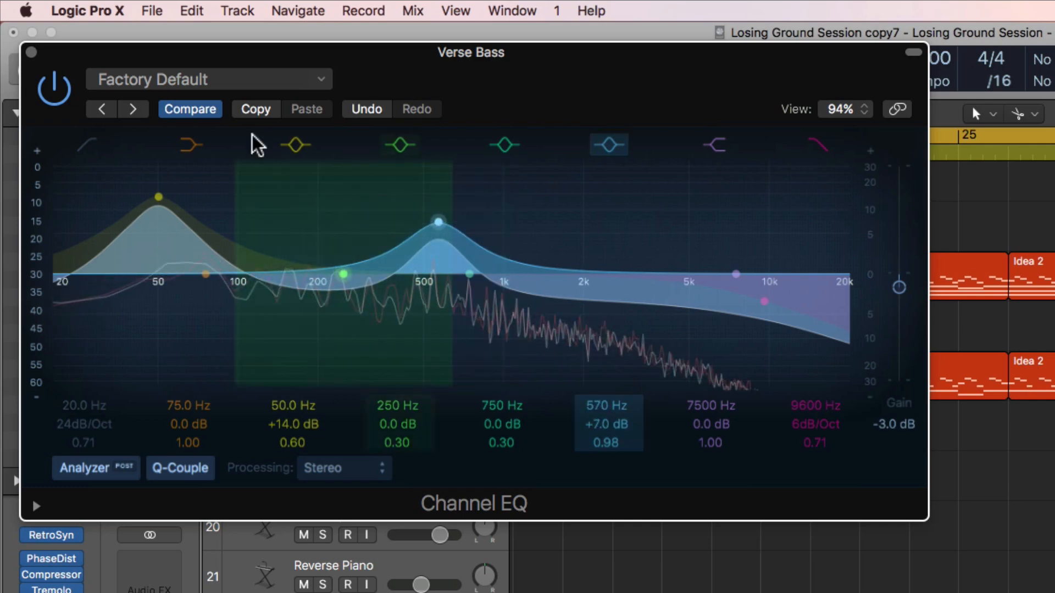
pyautogui.click(32, 53)
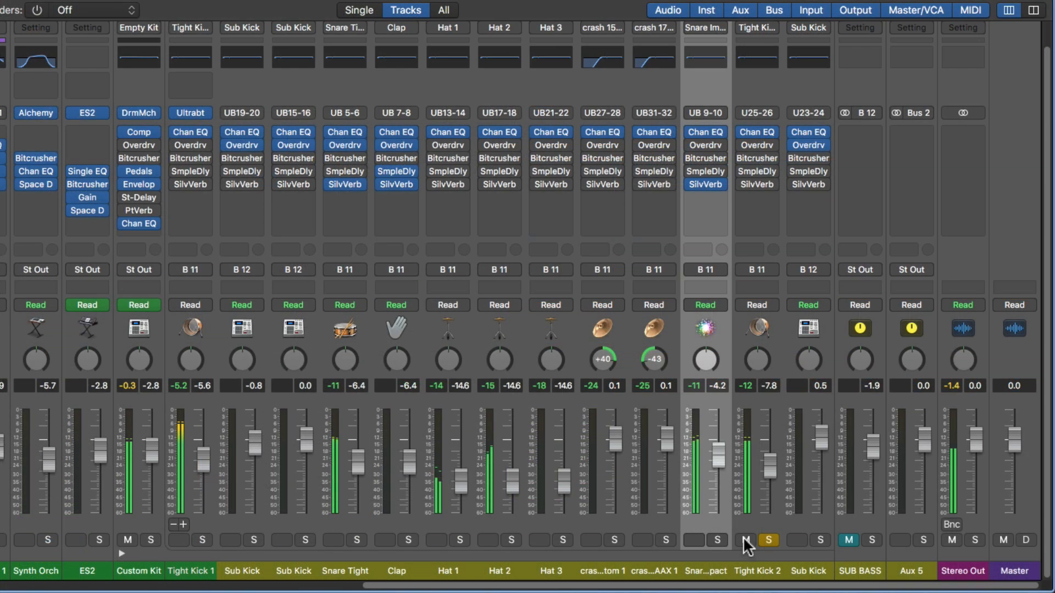
# Step: Solo the Snare Impact channel instead of Tight Kick 2 and add a Bus 3 send to it at 0.0 dB
pyautogui.click(717, 540)
pyautogui.click(767, 540)
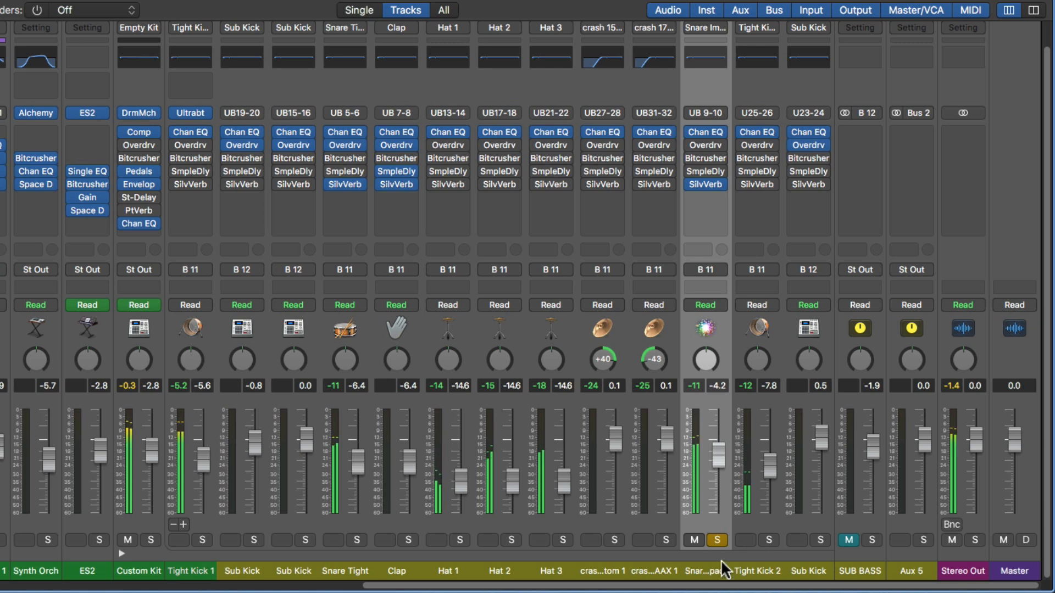
pyautogui.click(702, 248)
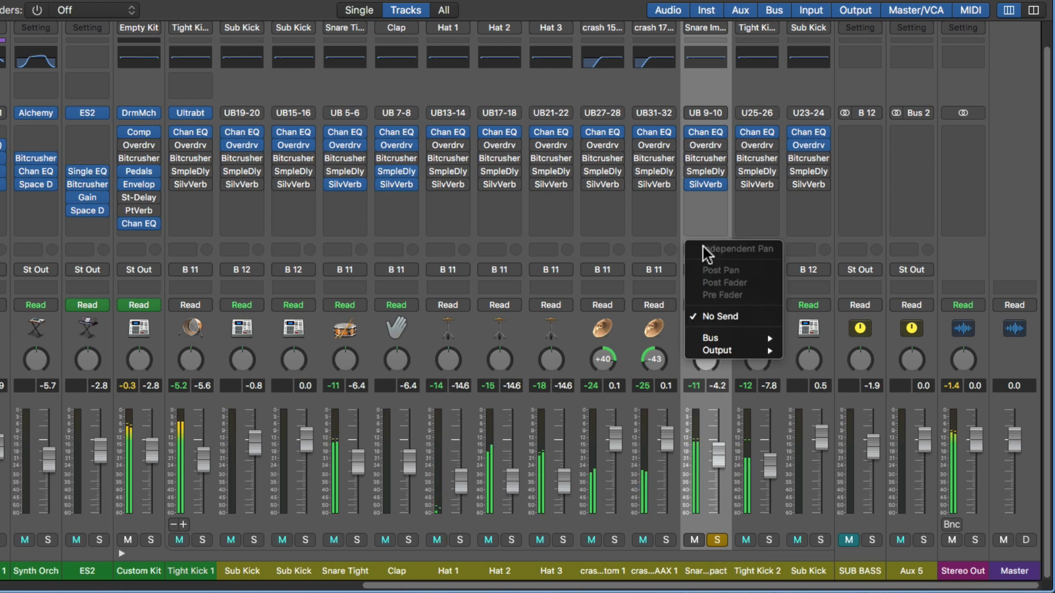
pyautogui.moveTo(726, 339)
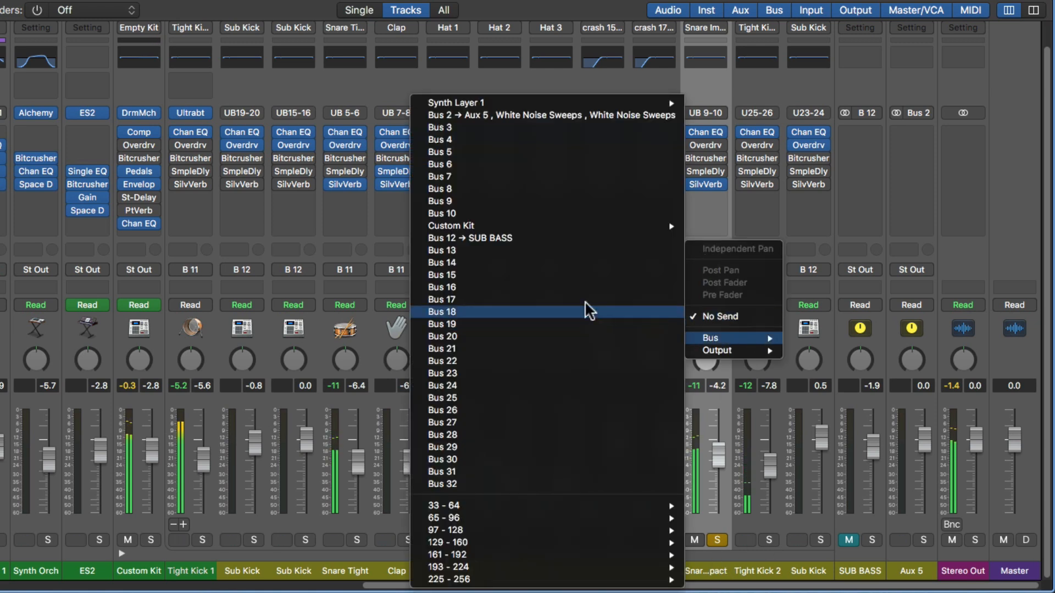
pyautogui.click(513, 129)
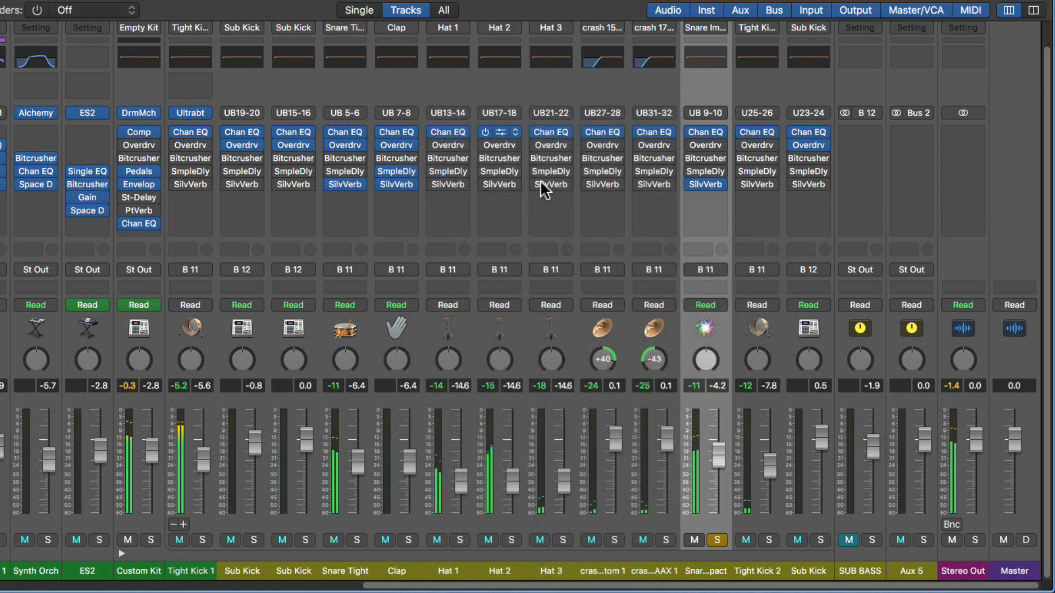
pyautogui.keyDown('alt'); pyautogui.click(721, 242); pyautogui.keyUp('alt')
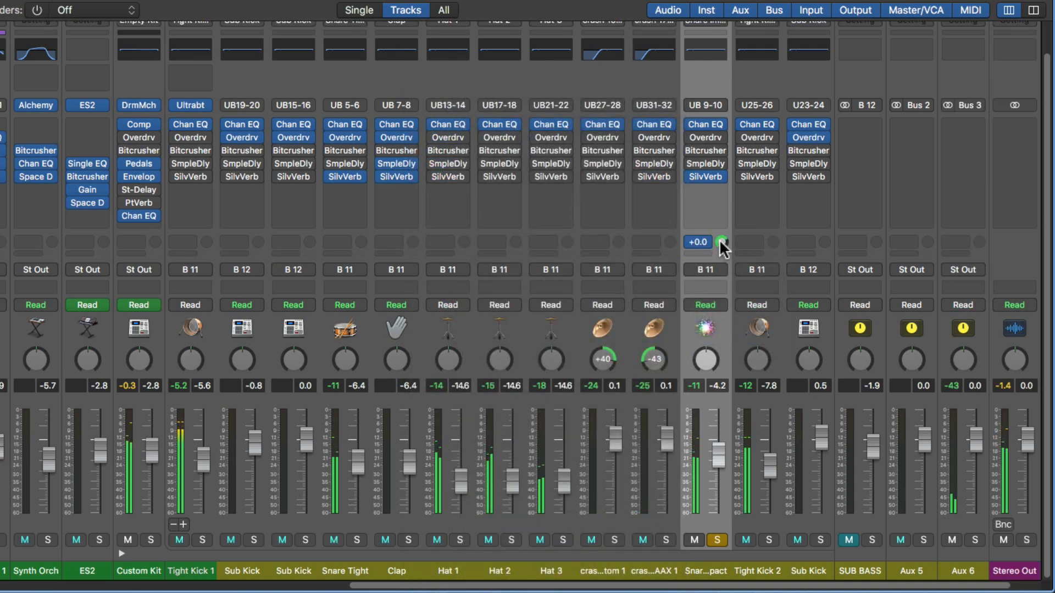
# Step: Rename the new Bus 3 aux channel as VERB and insert a stereo Space Designer reverb on it
pyautogui.click(966, 573)
pyautogui.write('VERB')
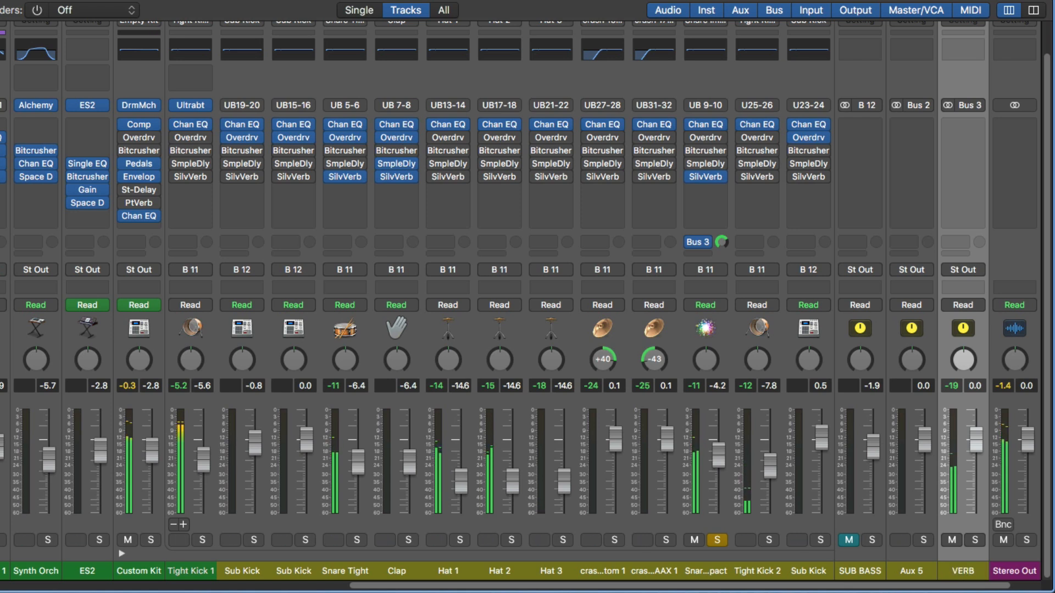
pyautogui.click(953, 126)
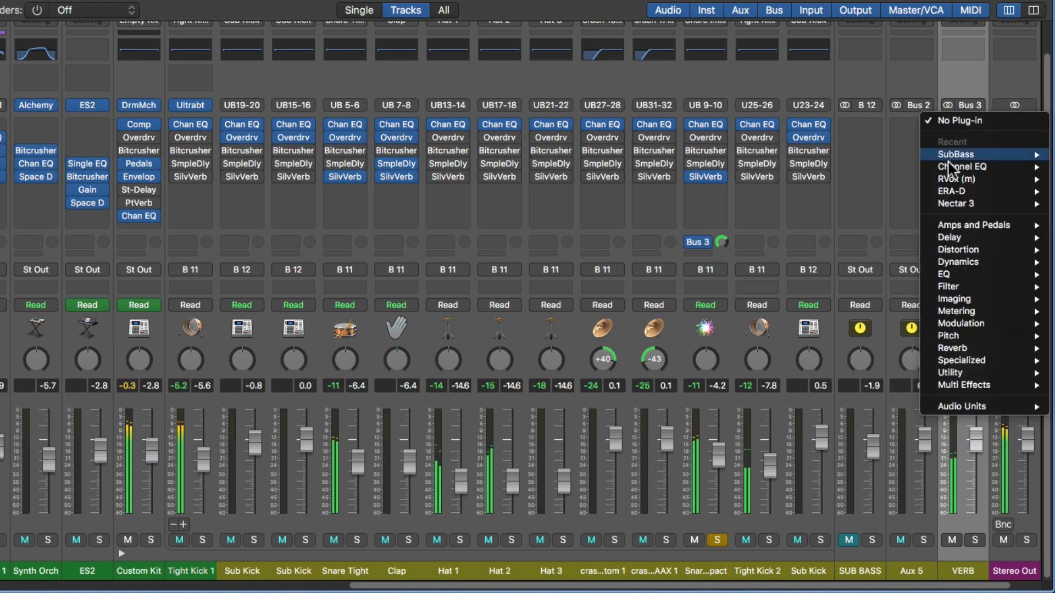
pyautogui.moveTo(958, 345)
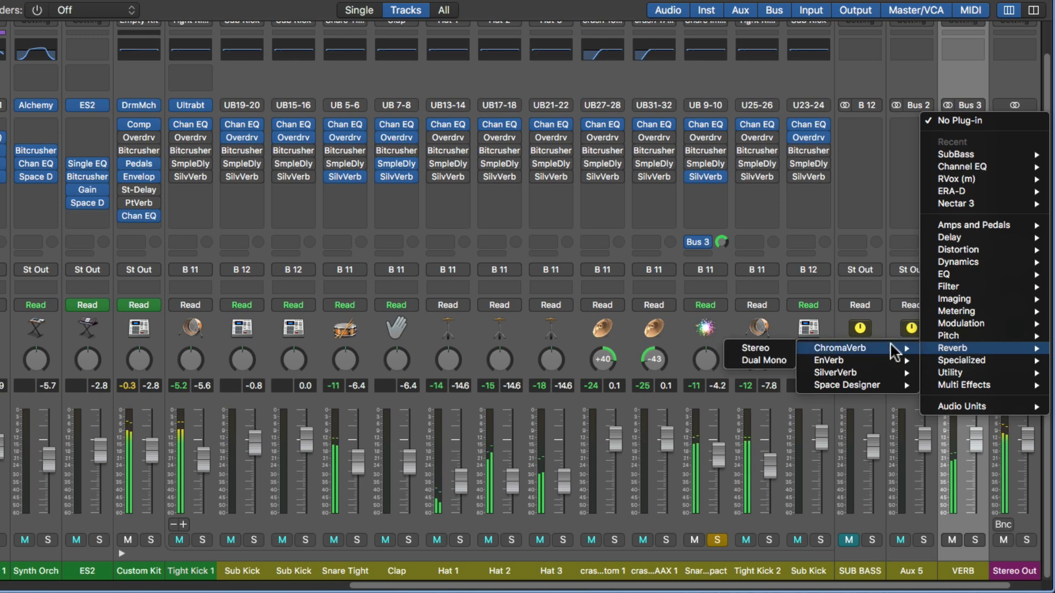
pyautogui.moveTo(875, 384)
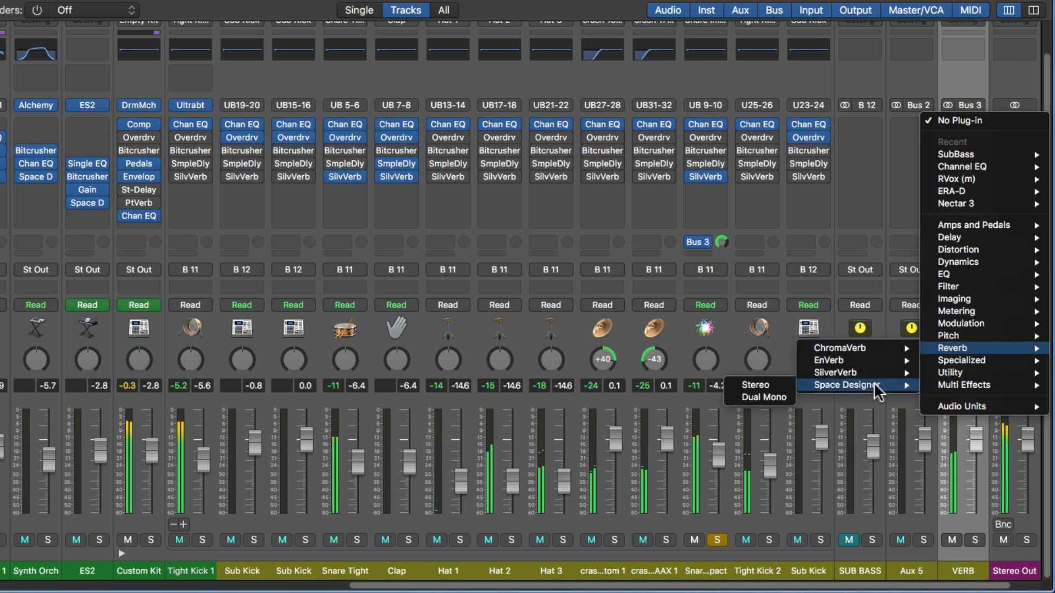
pyautogui.click(781, 383)
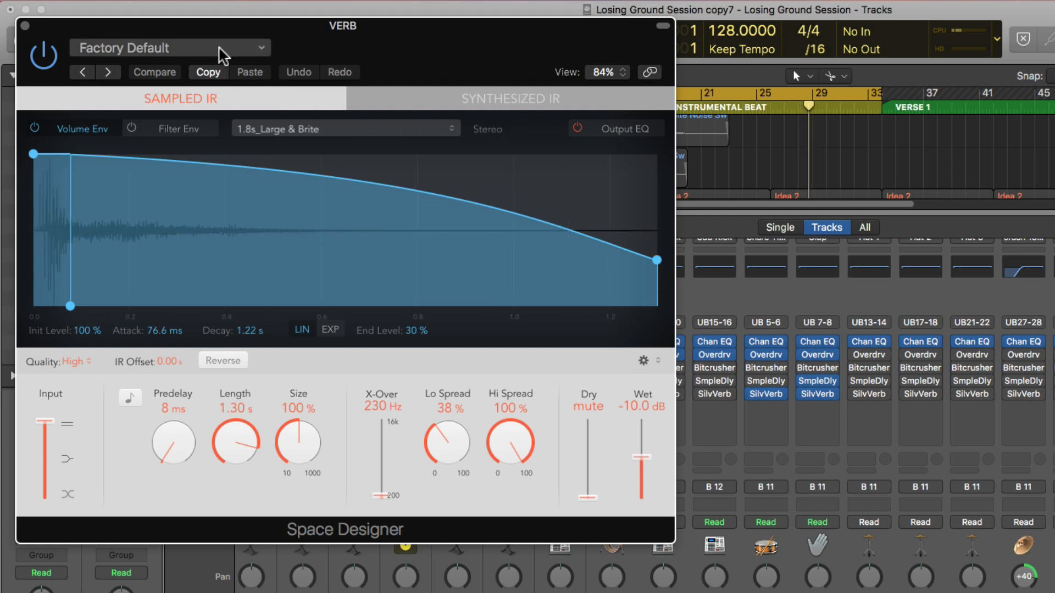
# Step: Audition Space Designer's medium-space plate reverbs, load the 1.7s Blue Plate preset, and close the plug-in
pyautogui.click(216, 43)
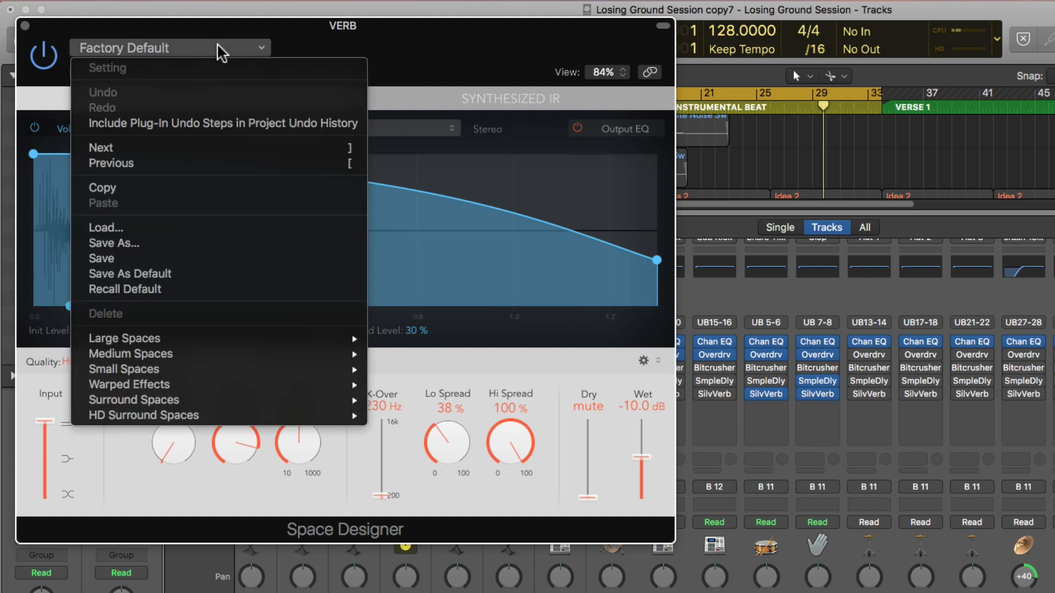
pyautogui.moveTo(207, 330)
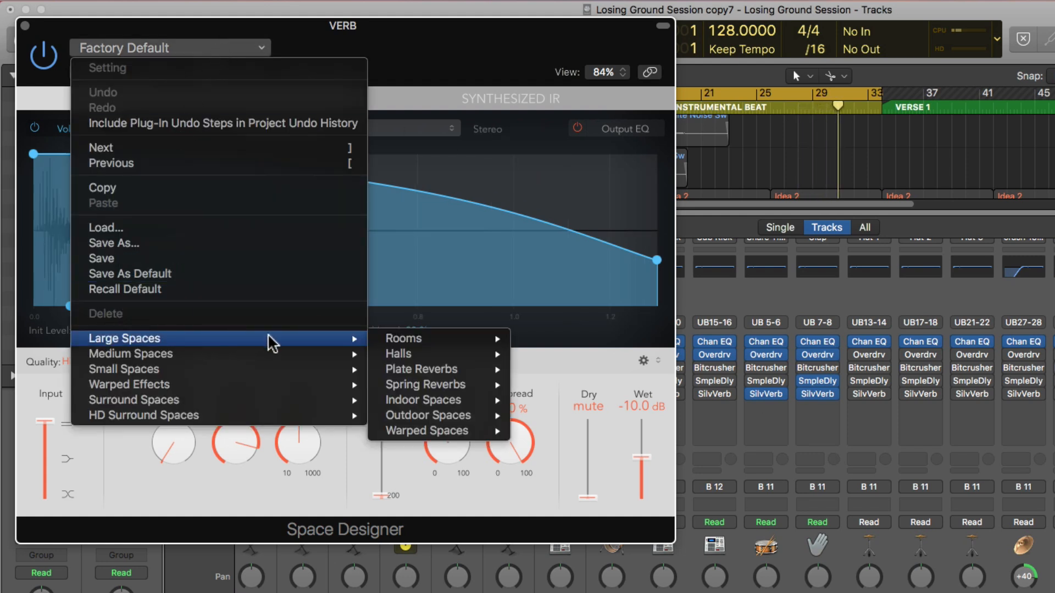
pyautogui.moveTo(409, 332)
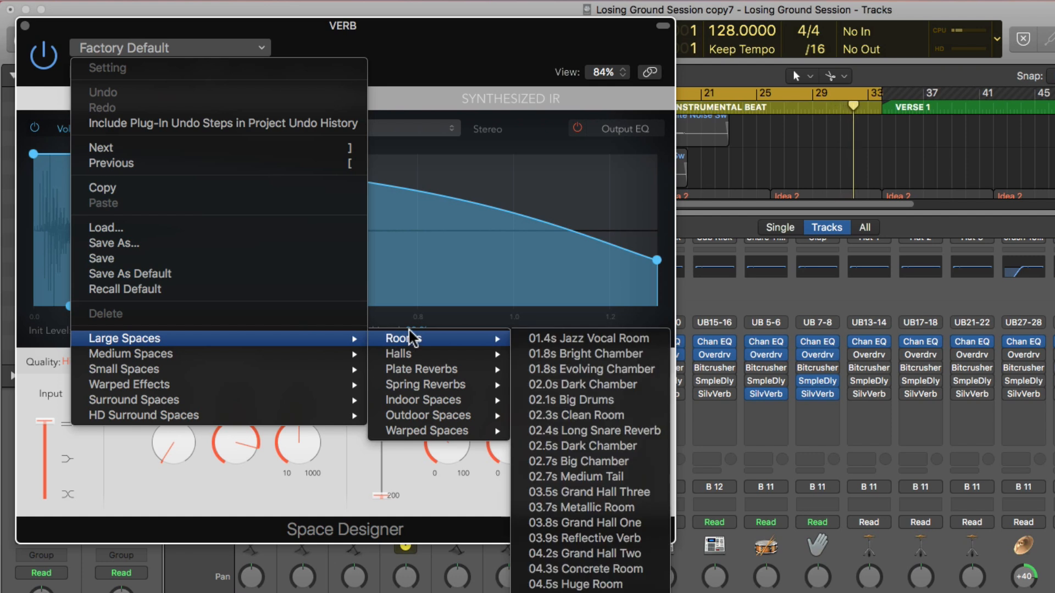
pyautogui.moveTo(325, 354)
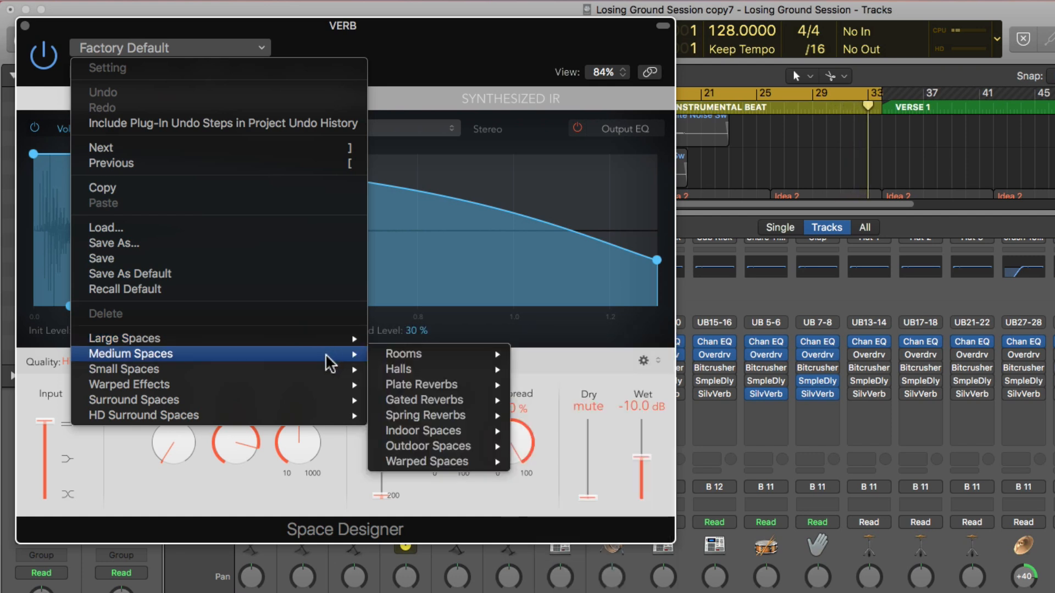
pyautogui.moveTo(462, 385)
pyautogui.click(555, 384)
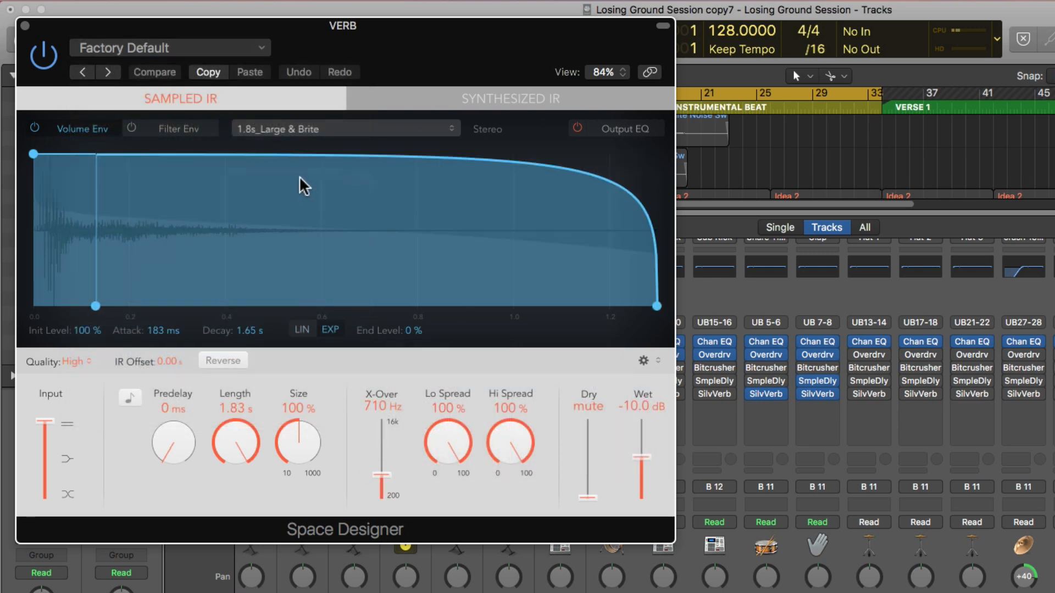
pyautogui.click(105, 75)
pyautogui.click(107, 72)
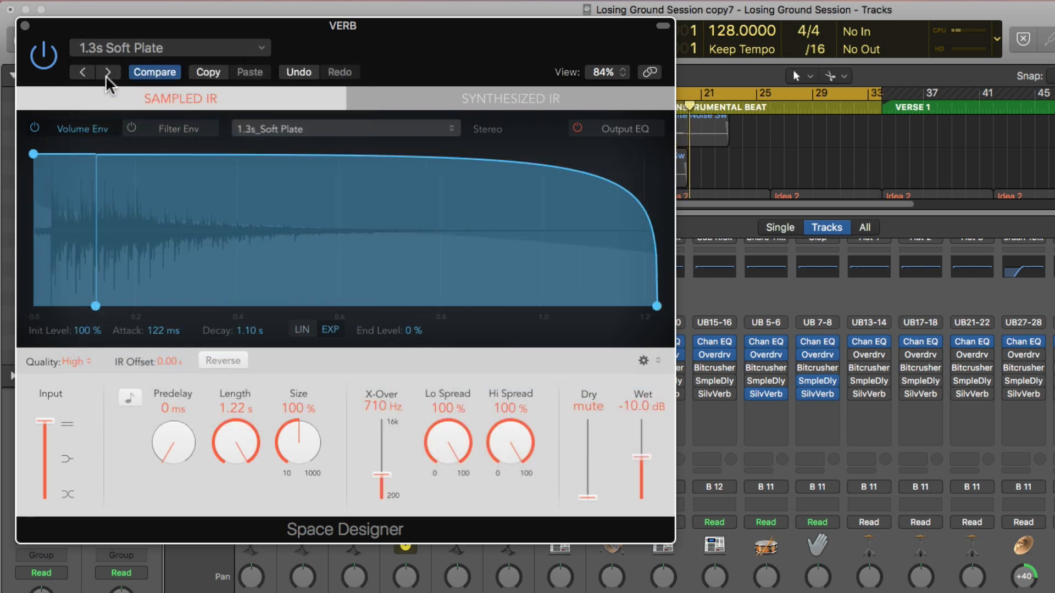
pyautogui.click(106, 75)
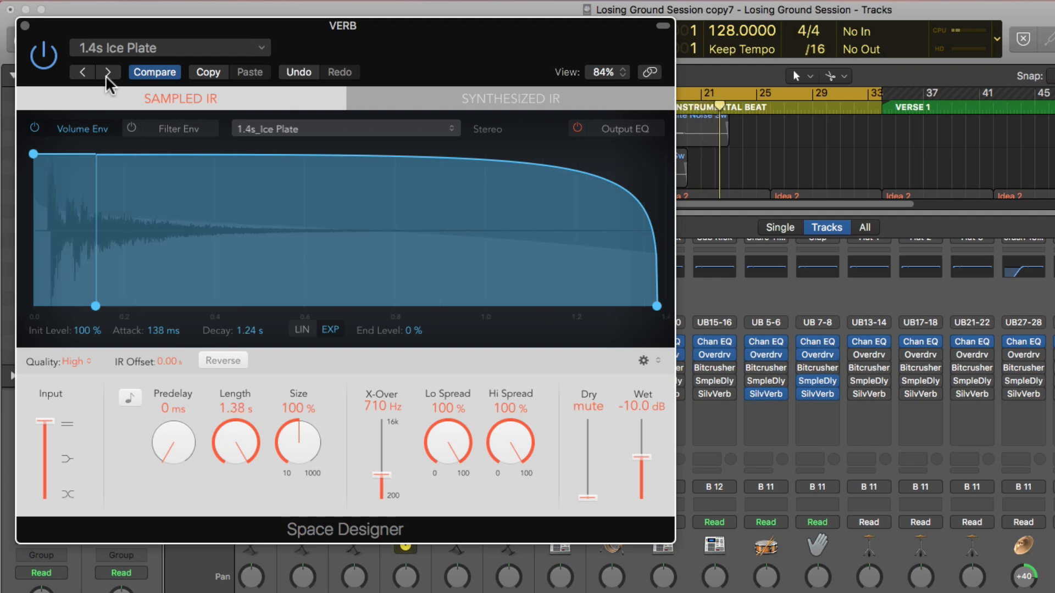
pyautogui.click(105, 75)
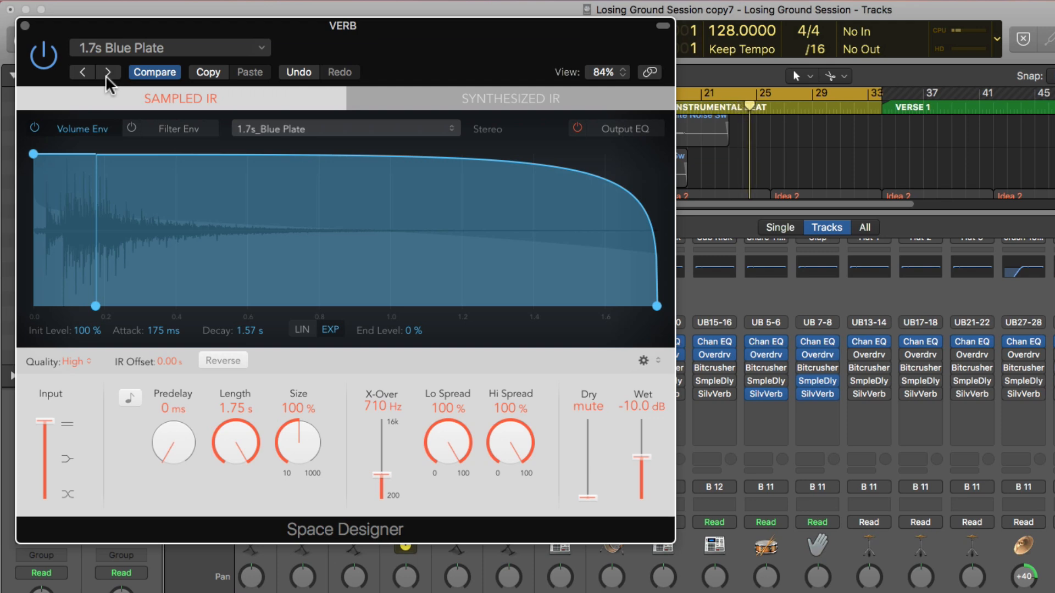
pyautogui.click(24, 25)
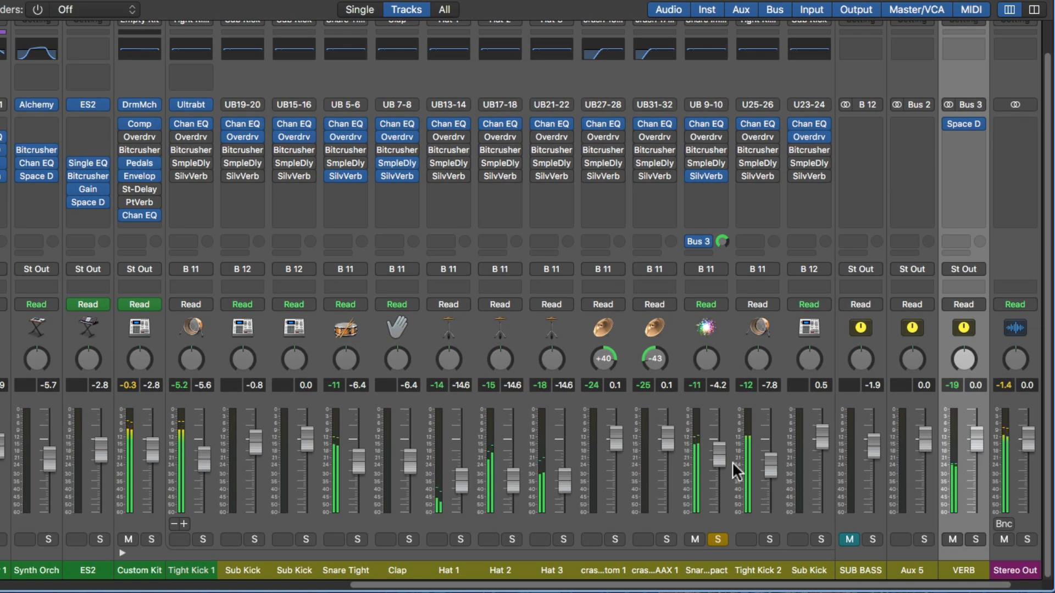
# Step: Unsolo the Snare Impact, solo the Custom Kit, and lower the VERB channel's level to -2.1 dB
pyautogui.click(717, 540)
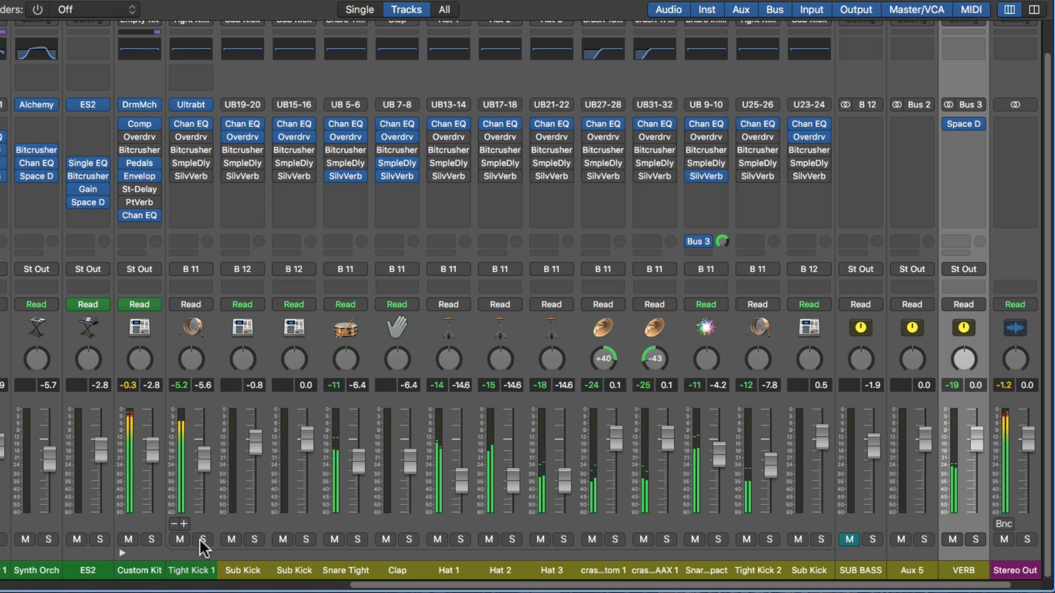
pyautogui.click(153, 539)
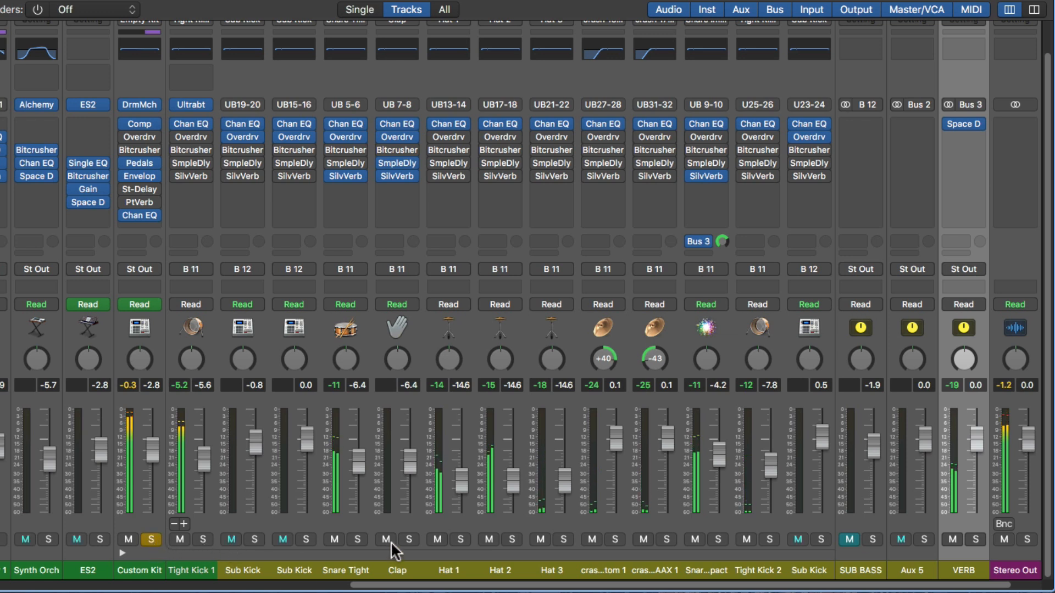
pyautogui.moveTo(976, 439); pyautogui.dragTo(976, 447)
# Step: Add a Bus 3 send to VERB on Hat 1, Hat 2 and Hat 3 together and raise their send levels slightly
pyautogui.moveTo(462, 564); pyautogui.dragTo(532, 558)
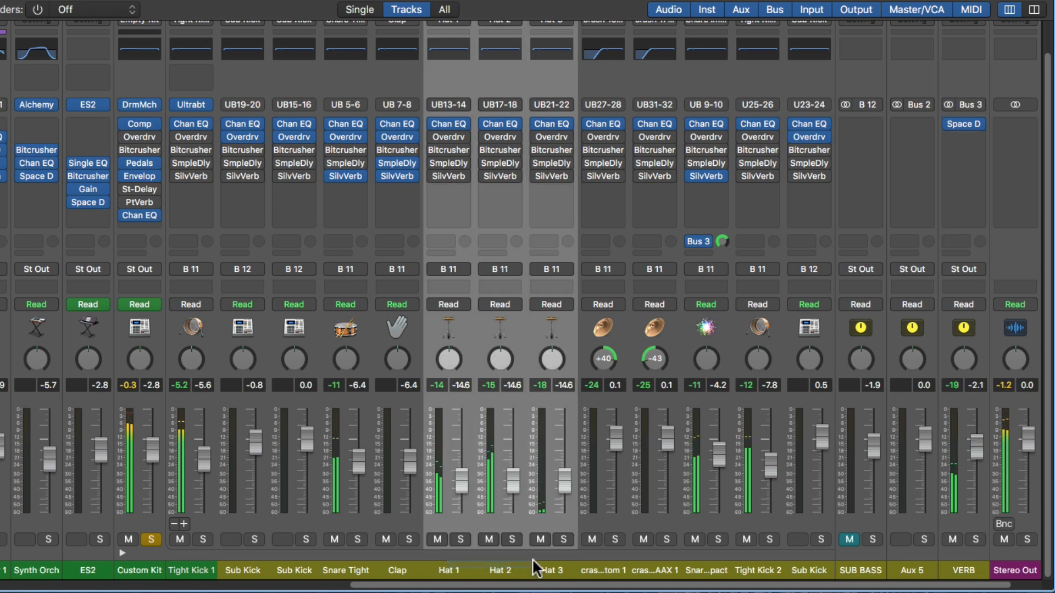
pyautogui.click(502, 241)
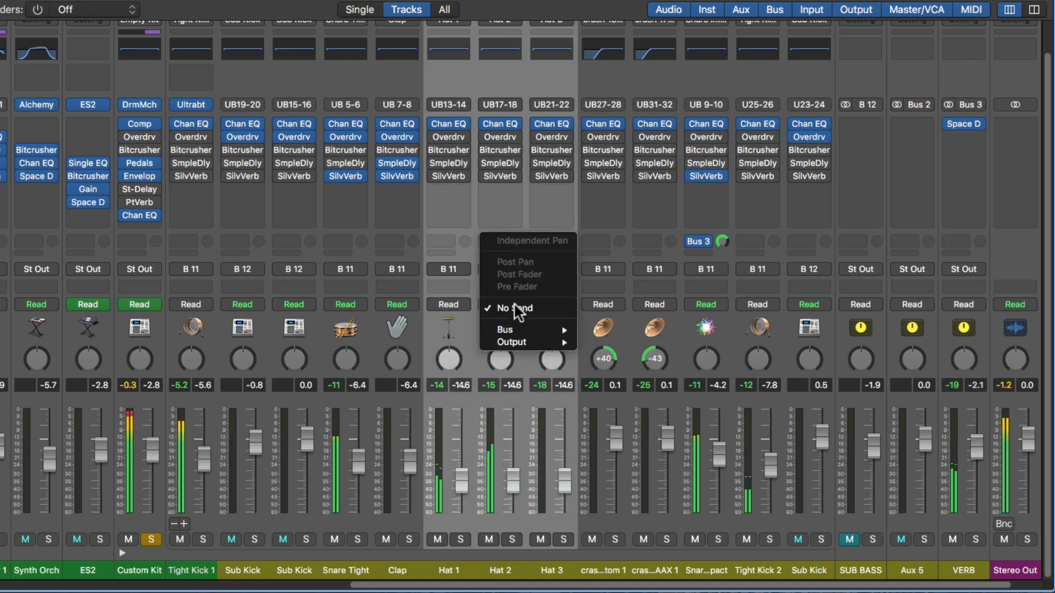
pyautogui.moveTo(515, 331)
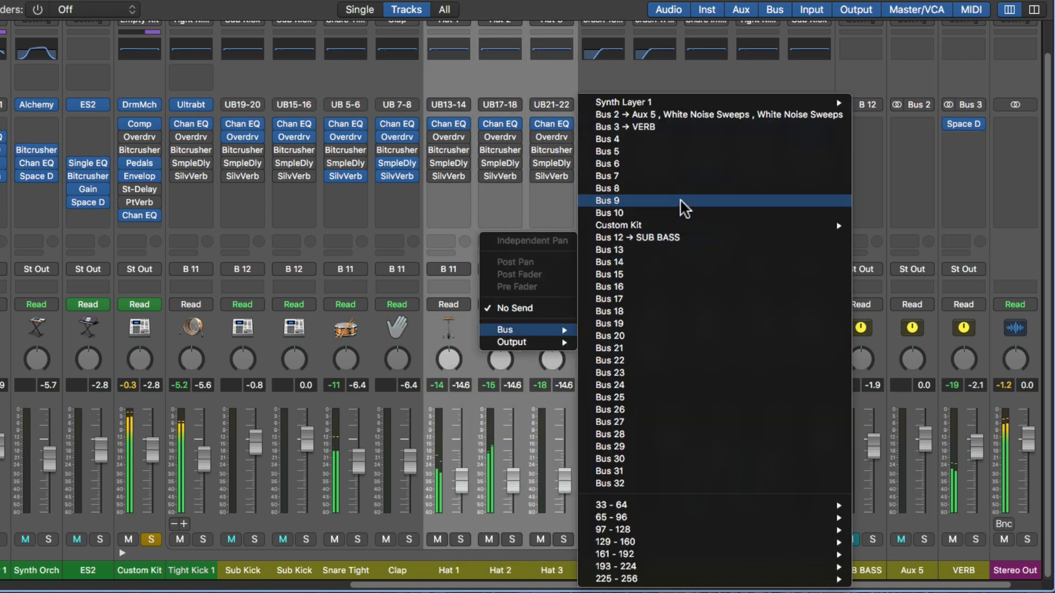
pyautogui.click(675, 128)
pyautogui.moveTo(568, 241); pyautogui.dragTo(566, 185)
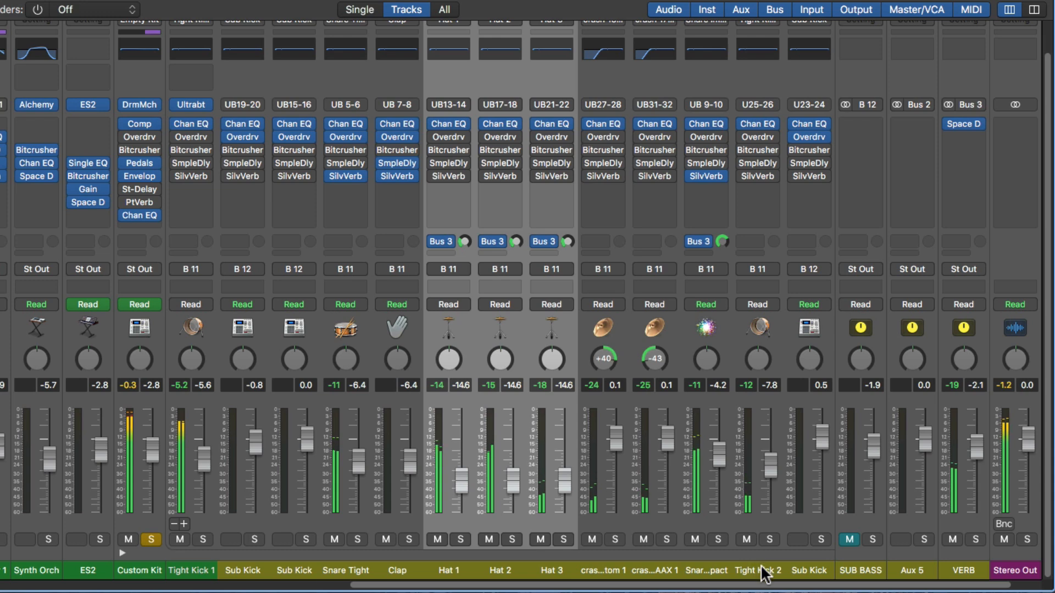
# Step: Add a Bus 3 send to VERB on the Snare Tight channel and raise its send level
pyautogui.click(342, 240)
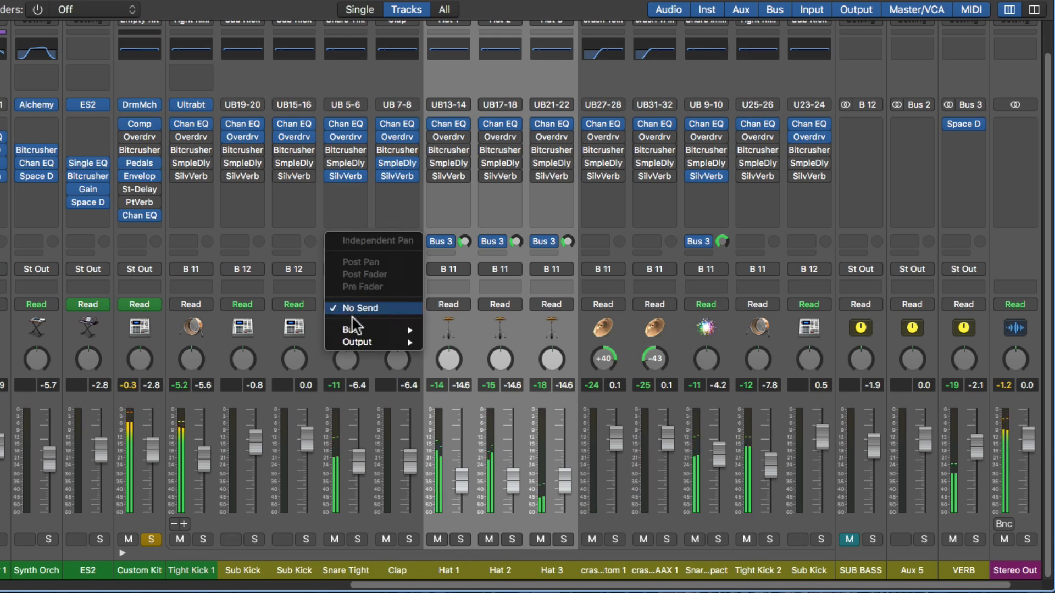
pyautogui.moveTo(384, 332)
pyautogui.click(467, 127)
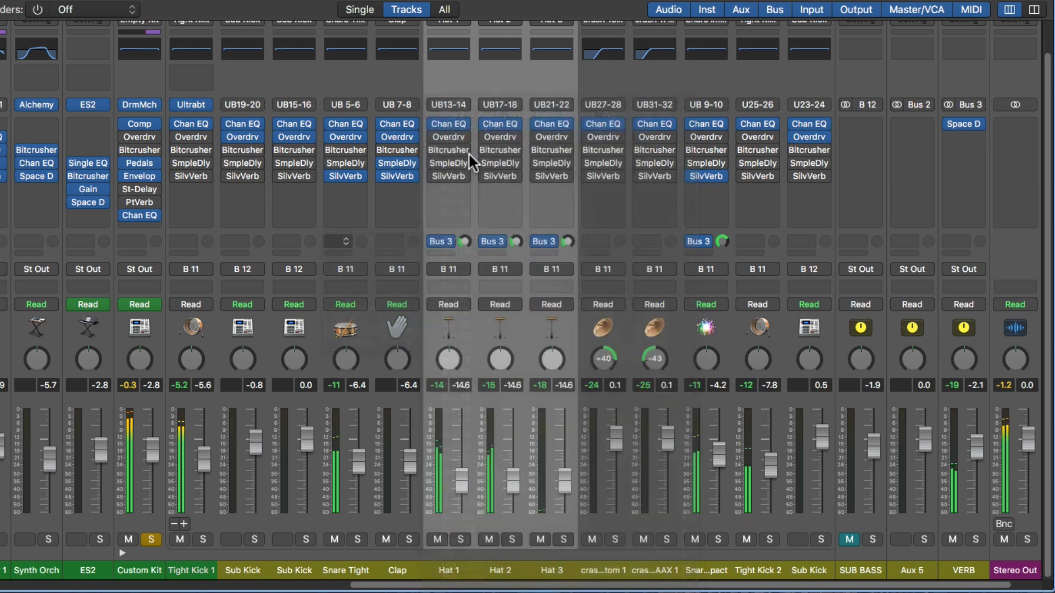
pyautogui.moveTo(362, 240); pyautogui.dragTo(362, 225)
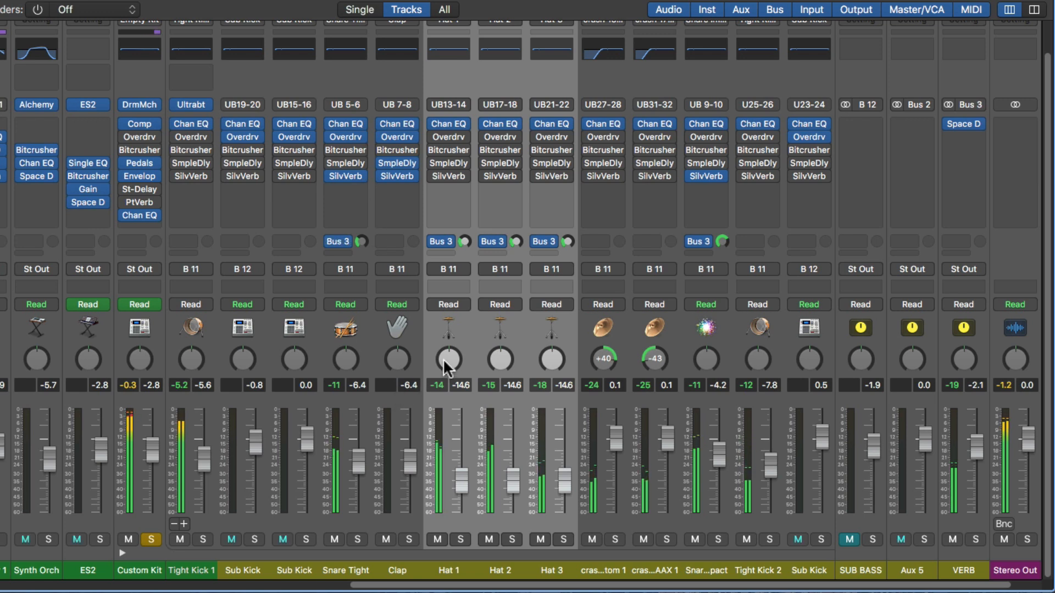
# Step: Send the Clap channel to VERB through Bus 3 and turn up its send level
pyautogui.click(404, 243)
pyautogui.moveTo(456, 330)
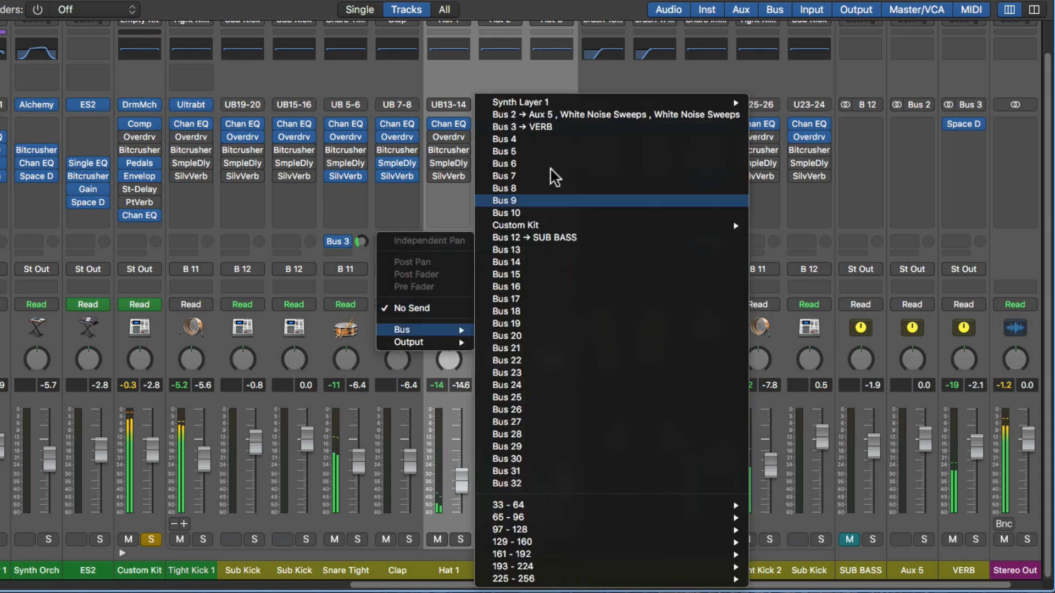
pyautogui.click(554, 125)
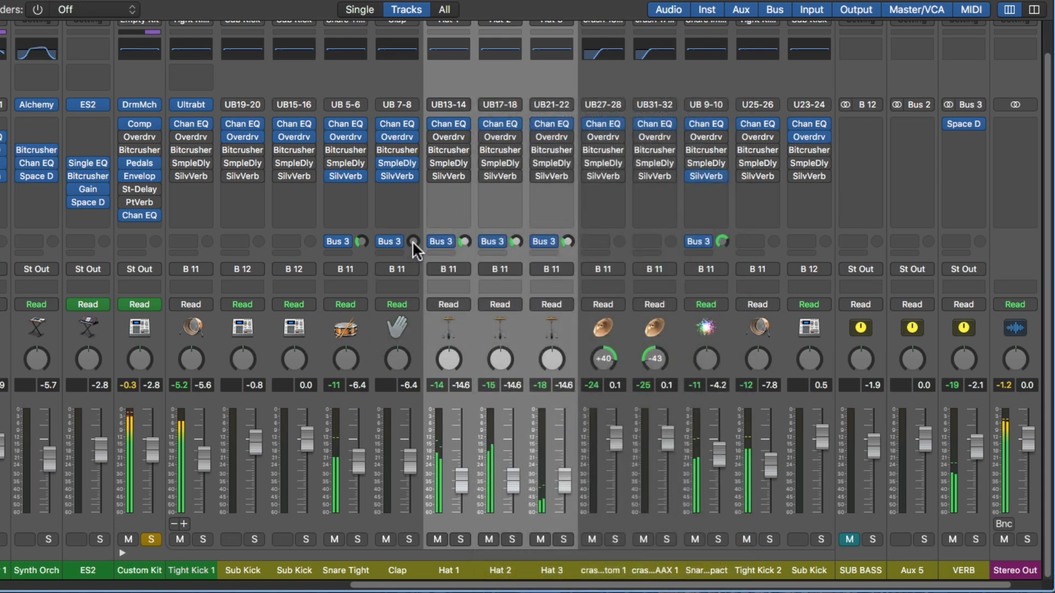
pyautogui.moveTo(413, 242); pyautogui.dragTo(413, 238)
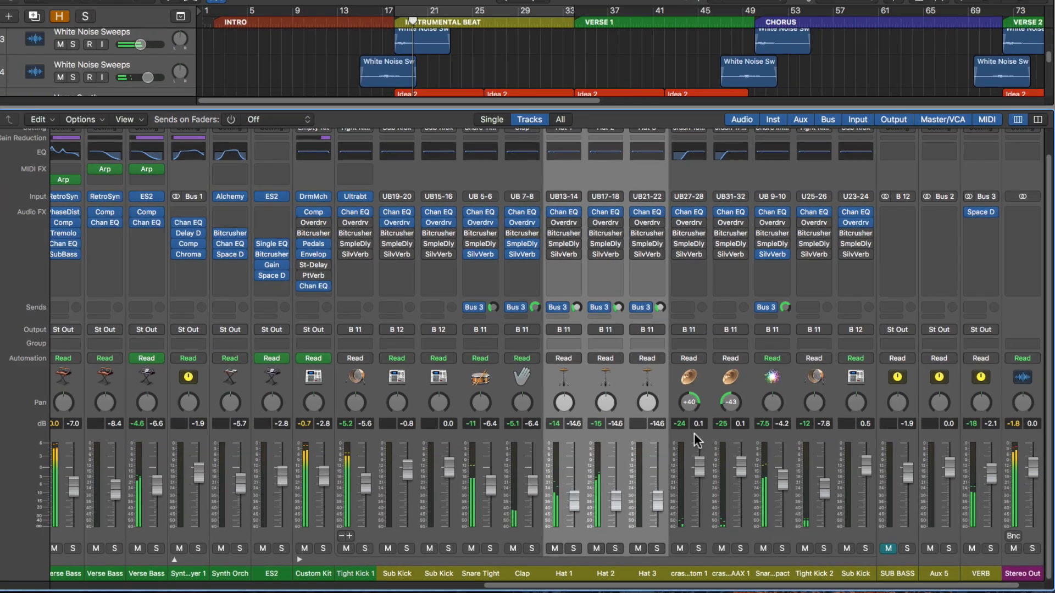
# Step: Close the mixer, play from the start of Verse 1, and mute all vocal tracks from Verse Vocal through Harm 5th
pyautogui.press('x')
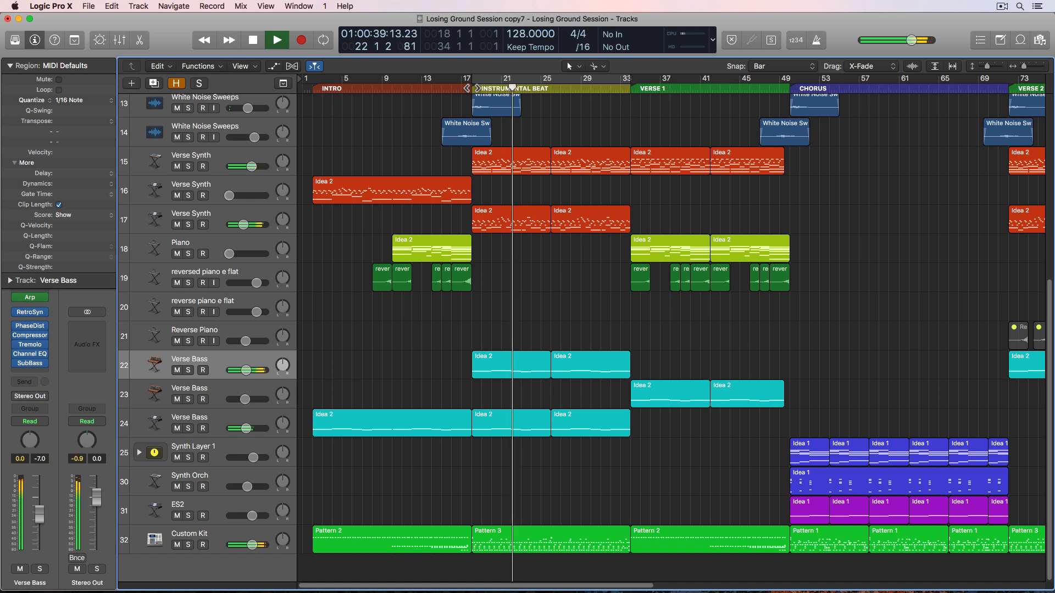
pyautogui.click(636, 89)
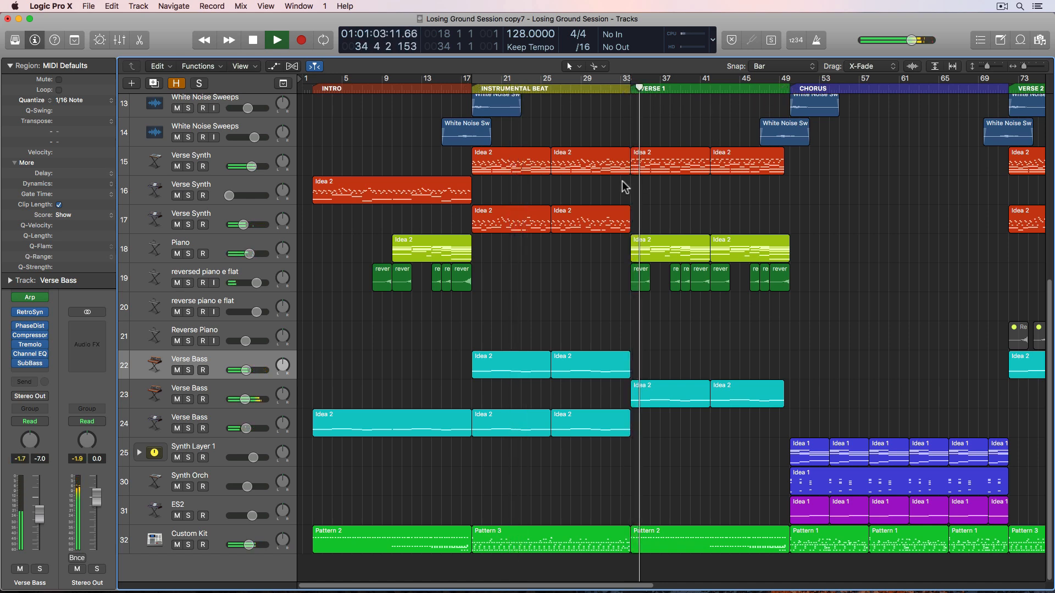
pyautogui.scroll(10, 261, 138)
pyautogui.scroll(2, 261, 137)
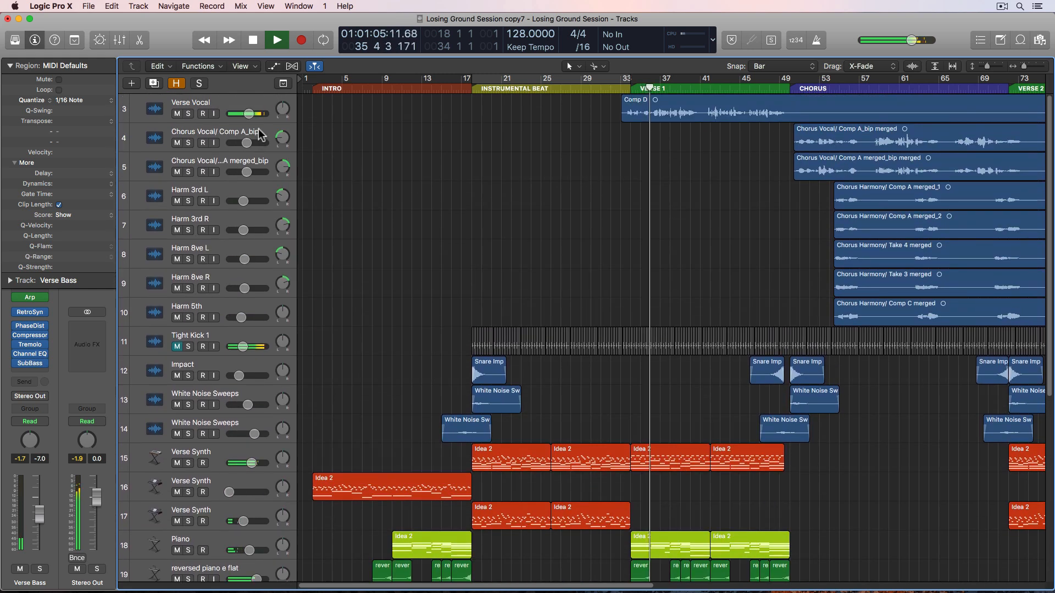
pyautogui.moveTo(177, 114); pyautogui.dragTo(186, 314)
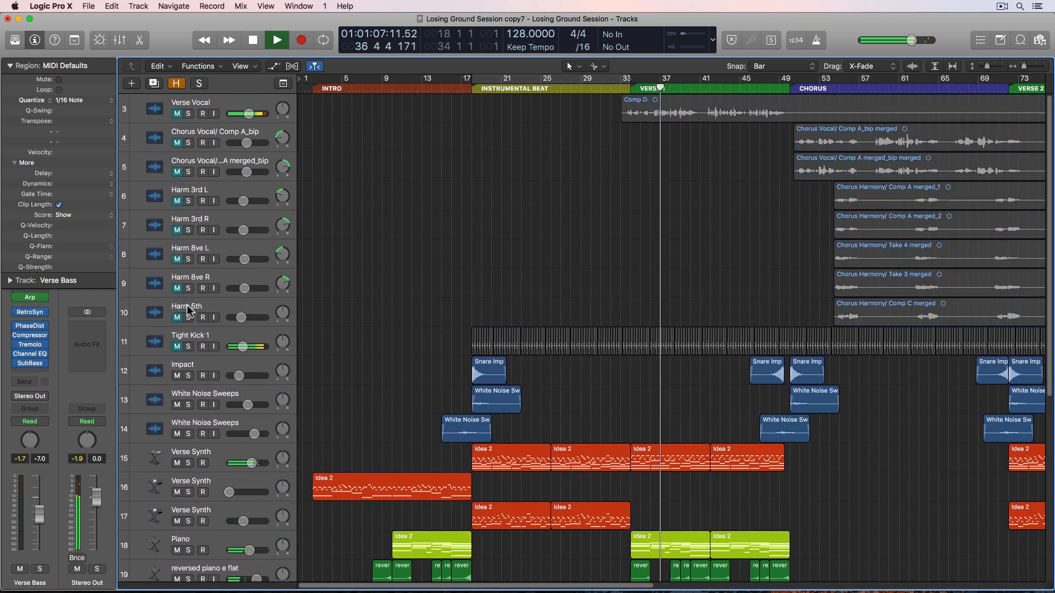
# Step: Create a new auxiliary channel strip in the mixer and set its input to Bus 4
pyautogui.scroll(-9, 431, 332)
pyautogui.scroll(-2, 756, 334)
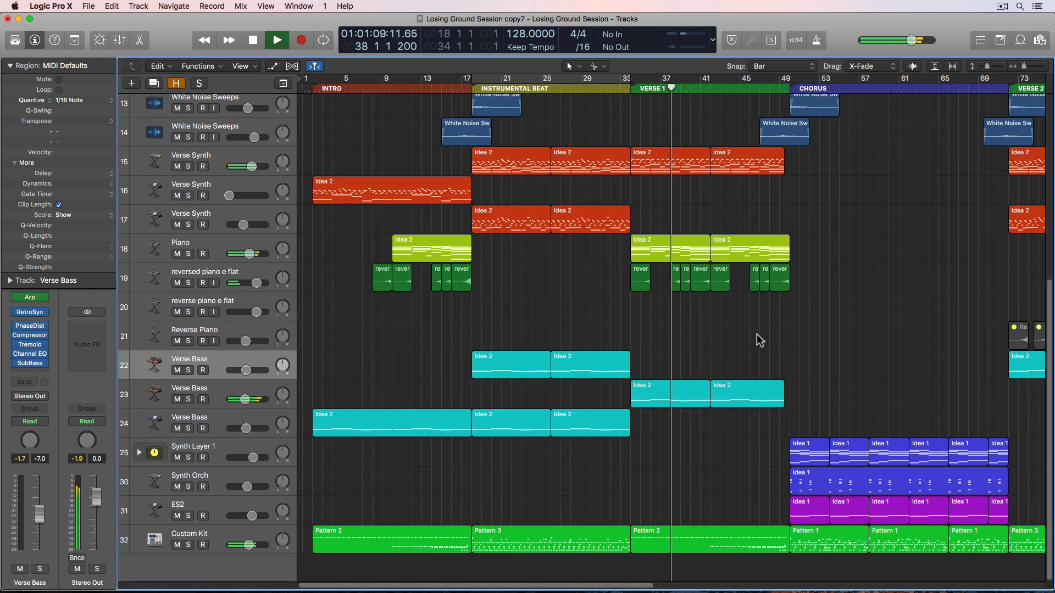
pyautogui.hscroll(3, 761, 334)
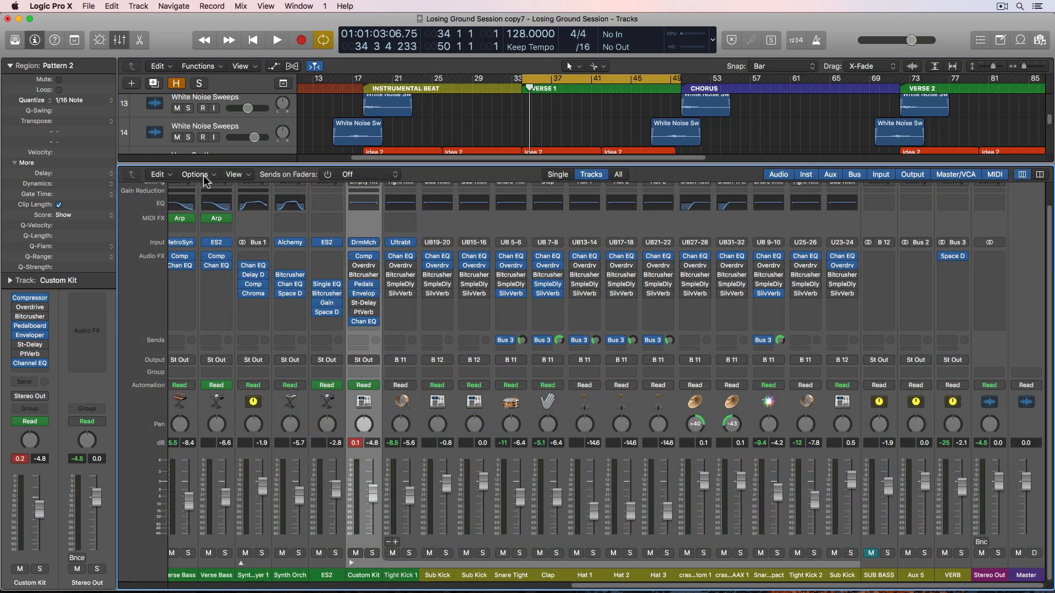
pyautogui.click(205, 175)
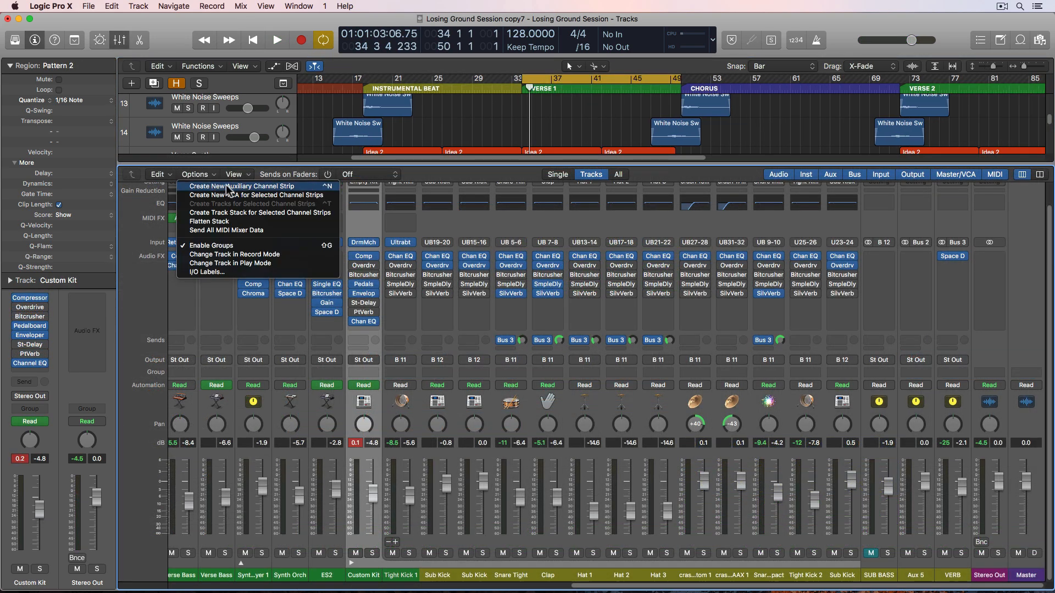
pyautogui.click(227, 187)
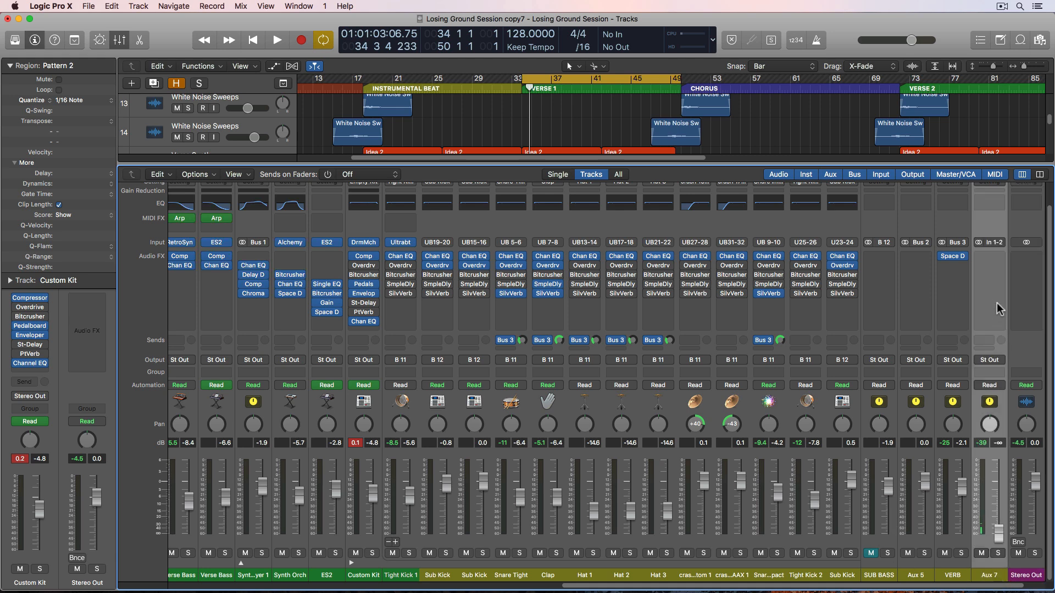
pyautogui.click(999, 242)
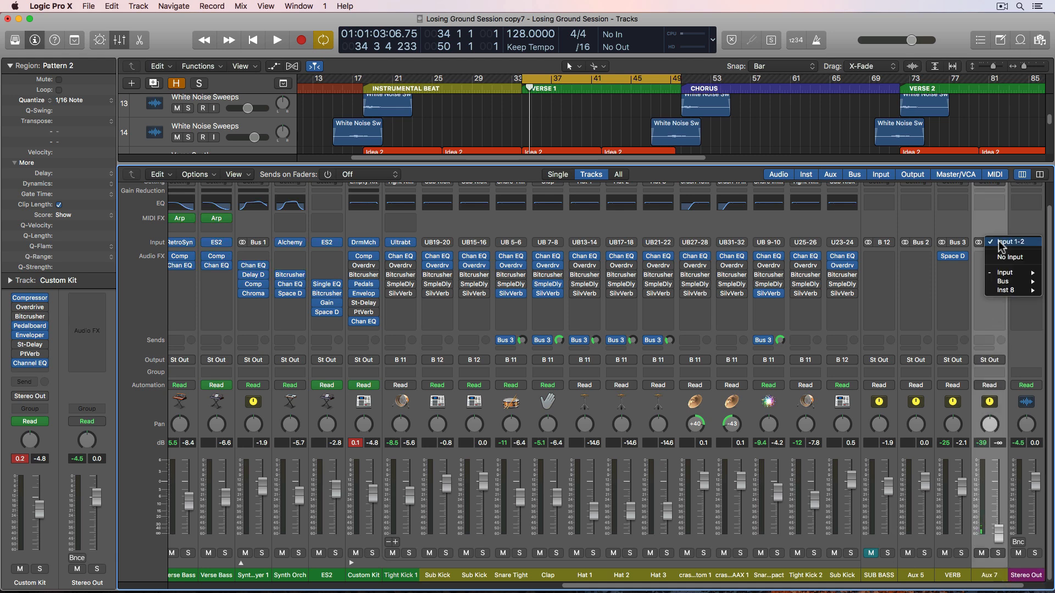
pyautogui.moveTo(1005, 281)
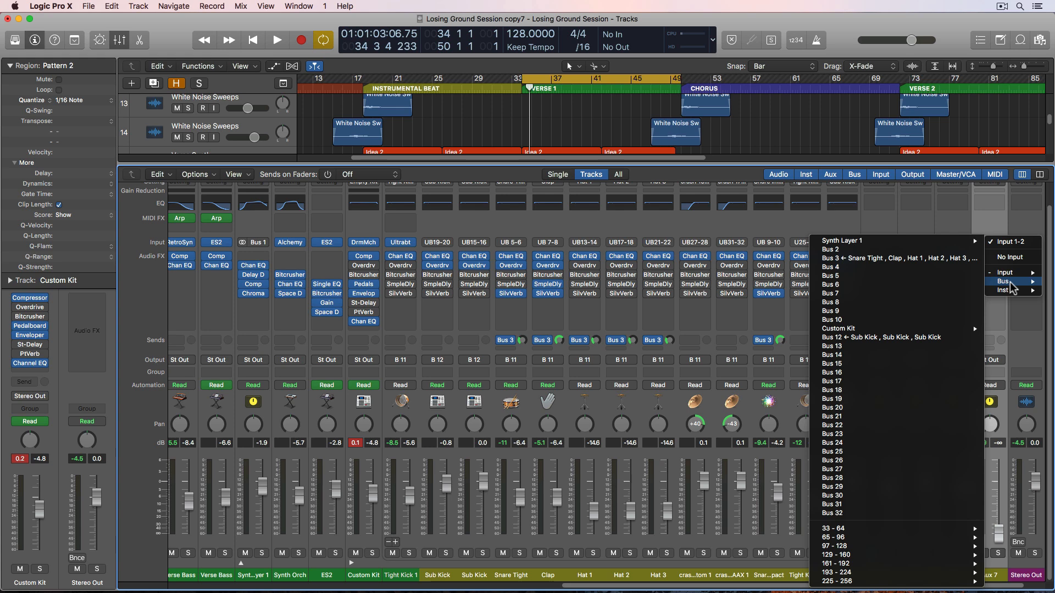
pyautogui.click(907, 275)
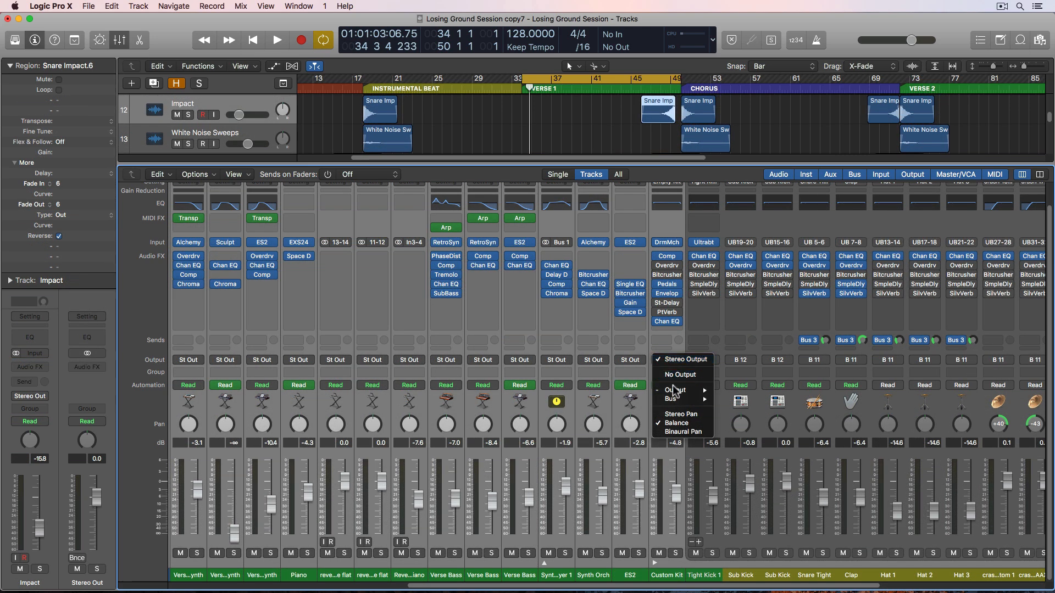
# Step: Route the selected channels' outputs to Bus 4, create a track for the MASTER FILTER channel, and close the mixer
pyautogui.moveTo(674, 397)
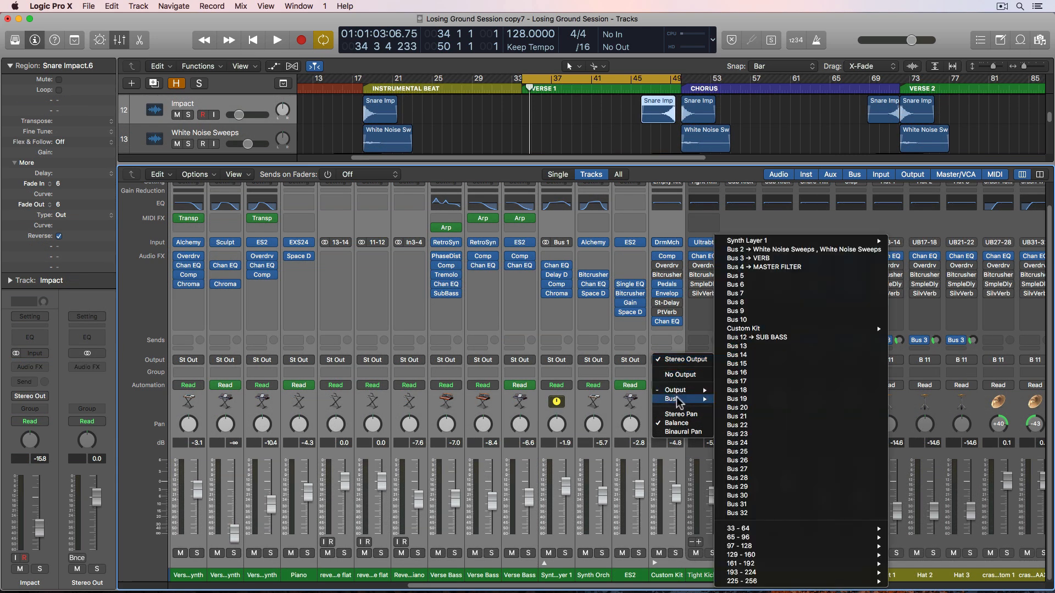
pyautogui.click(782, 268)
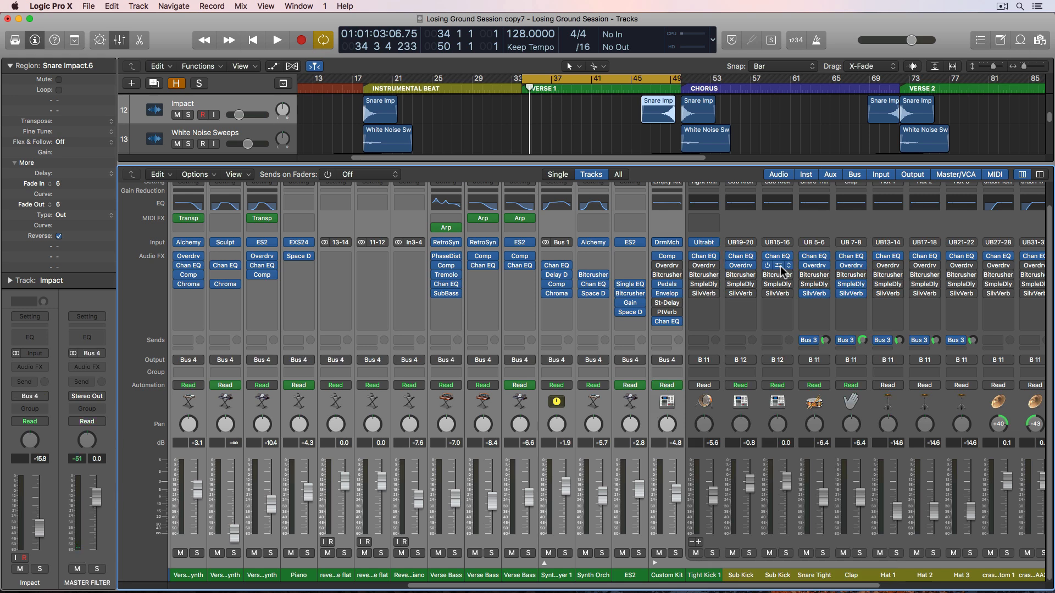
pyautogui.hscroll(8, 783, 267)
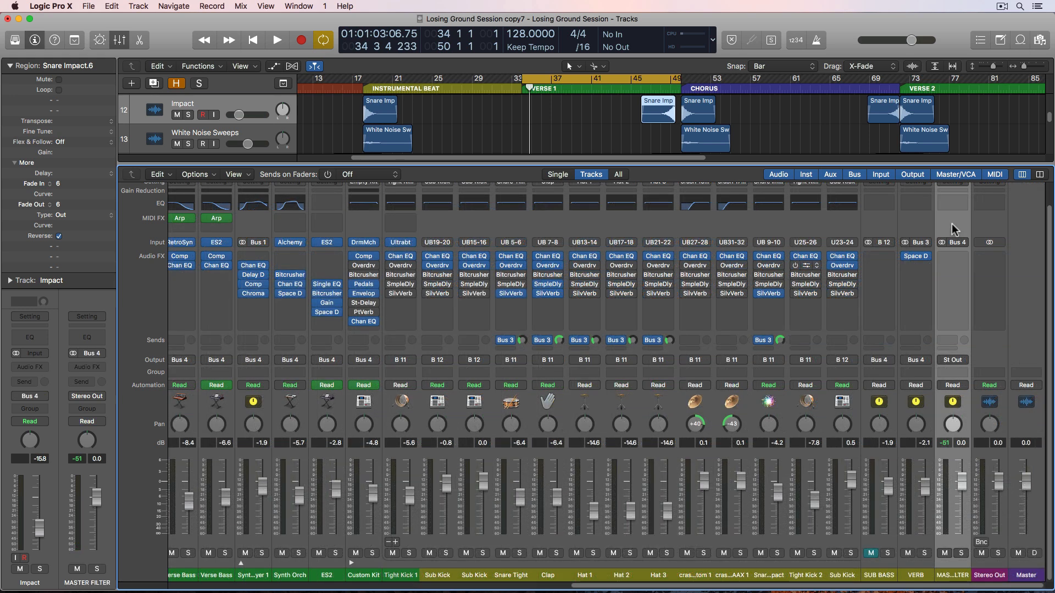
pyautogui.rightClick(954, 229)
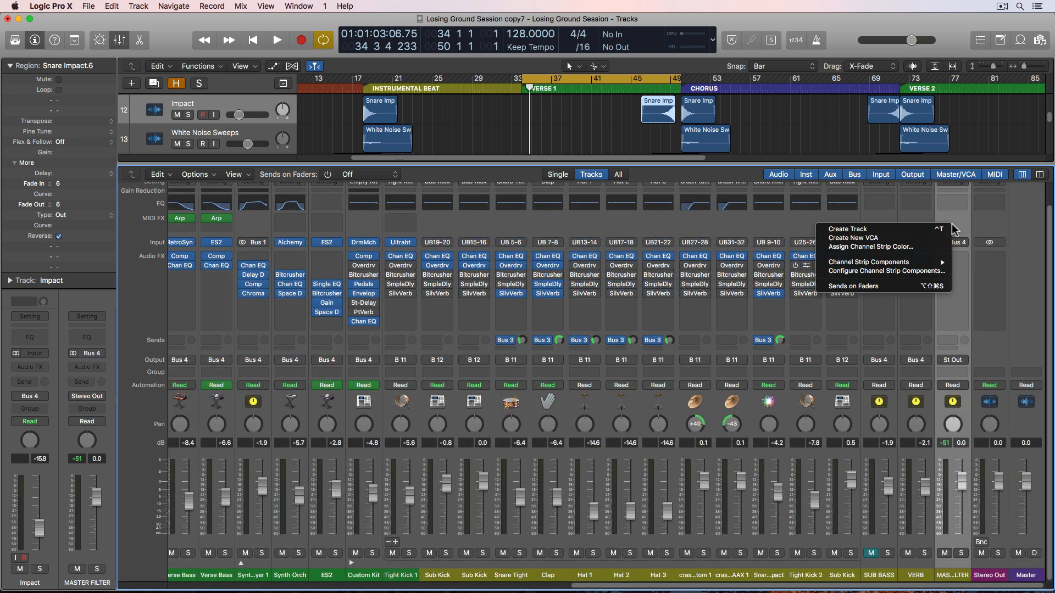
pyautogui.click(916, 229)
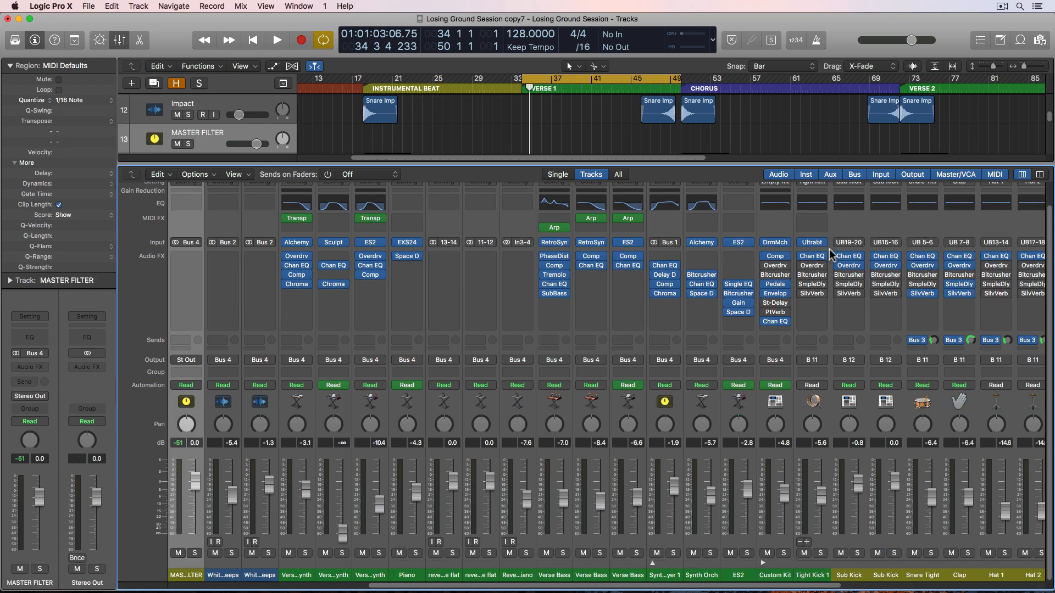
pyautogui.press('x')
# Step: Insert a stereo Channel EQ on MASTER FILTER and move its window clear of the track headers
pyautogui.click(29, 367)
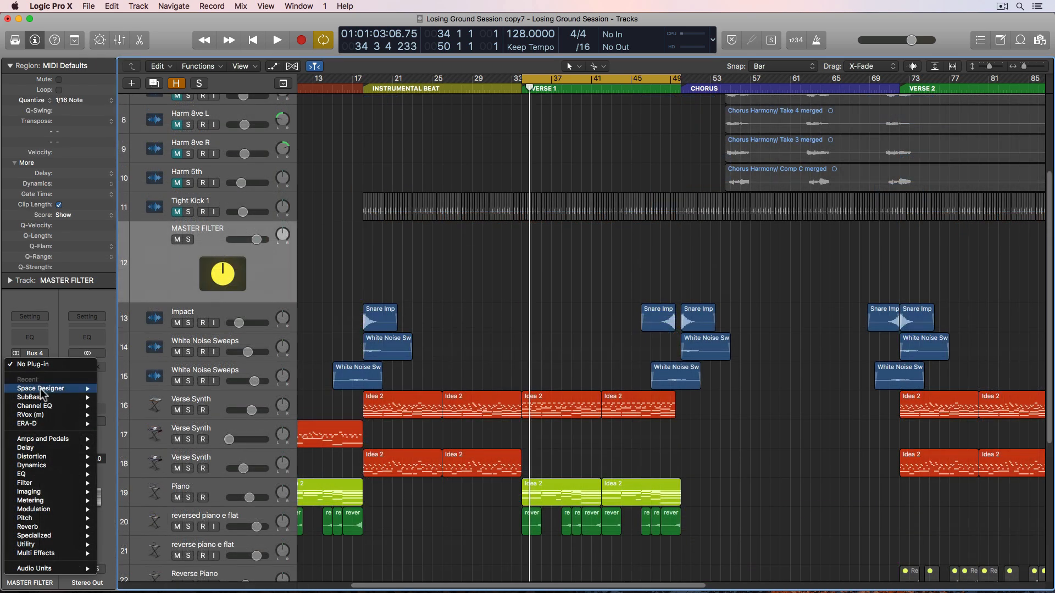
pyautogui.moveTo(57, 411)
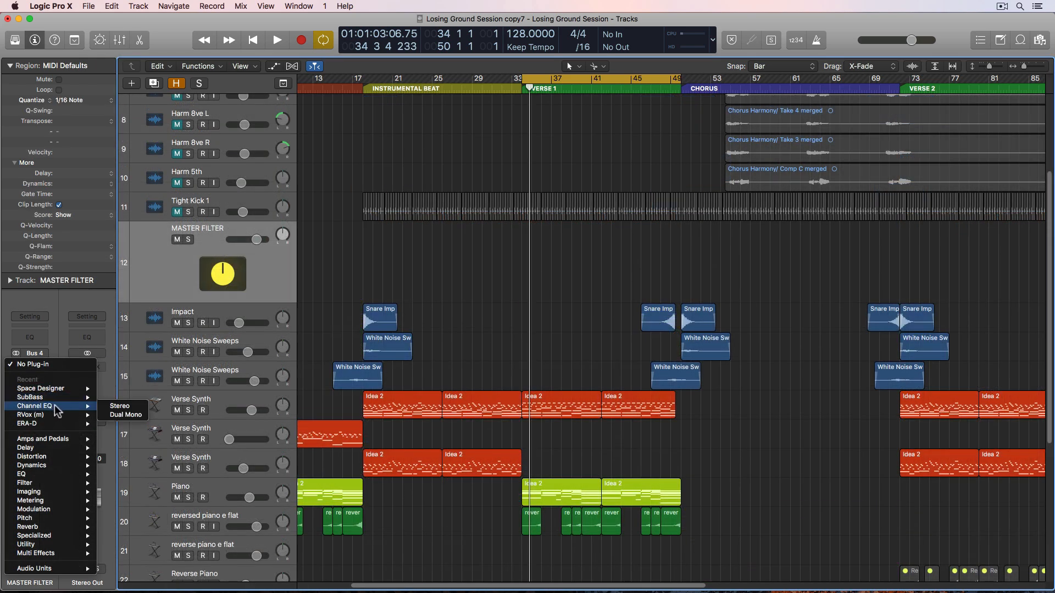
pyautogui.click(120, 406)
pyautogui.moveTo(218, 43); pyautogui.dragTo(423, 51)
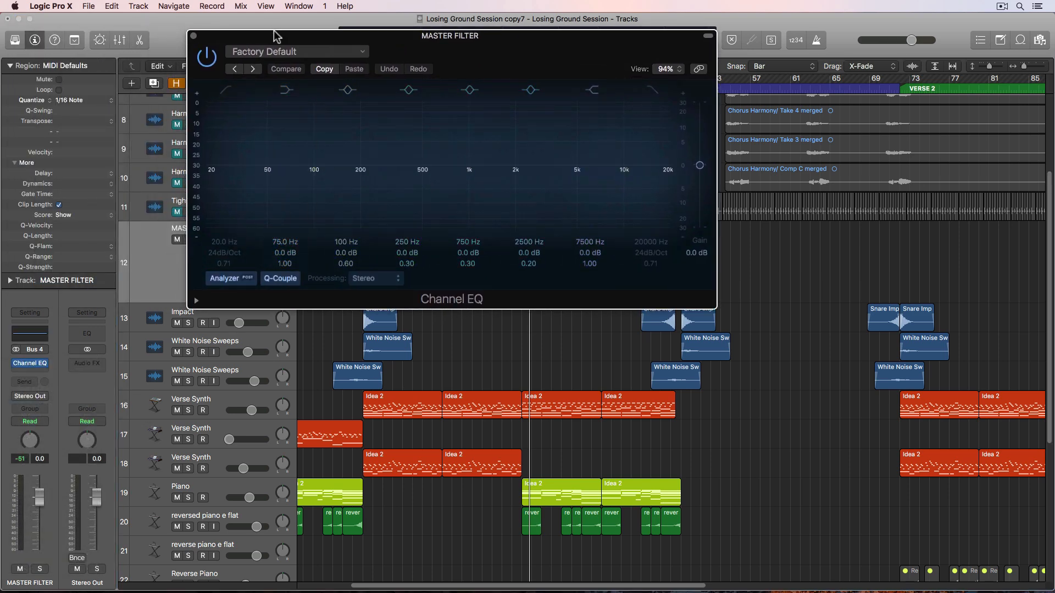
pyautogui.moveTo(275, 32); pyautogui.dragTo(385, 39)
# Step: During playback, set the Channel EQ's high cut to 455 Hz with a Q of 0.57, and close the EQ
pyautogui.press('space')
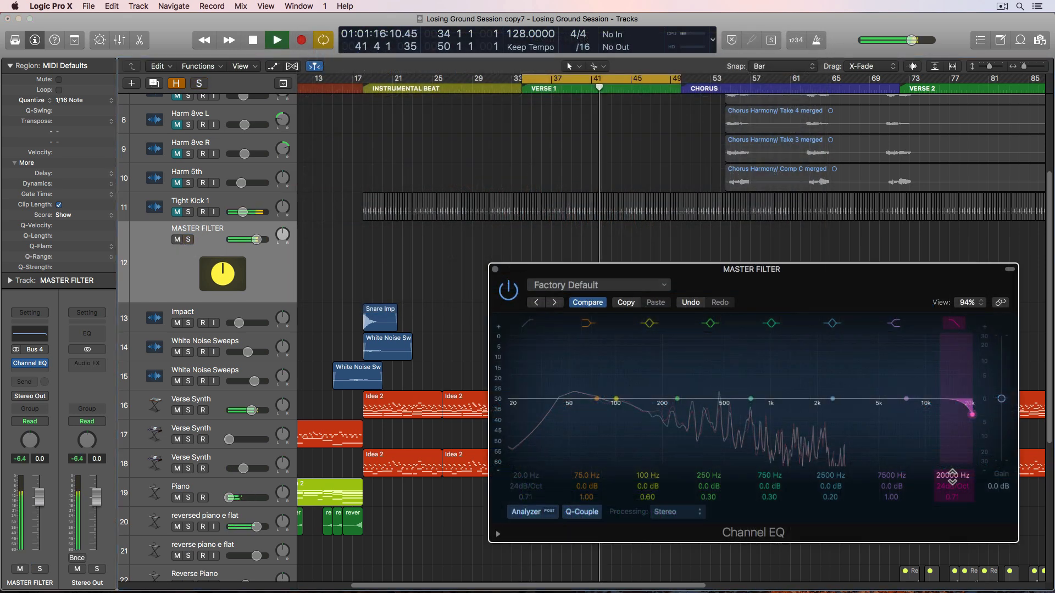
pyautogui.moveTo(952, 477); pyautogui.dragTo(953, 503)
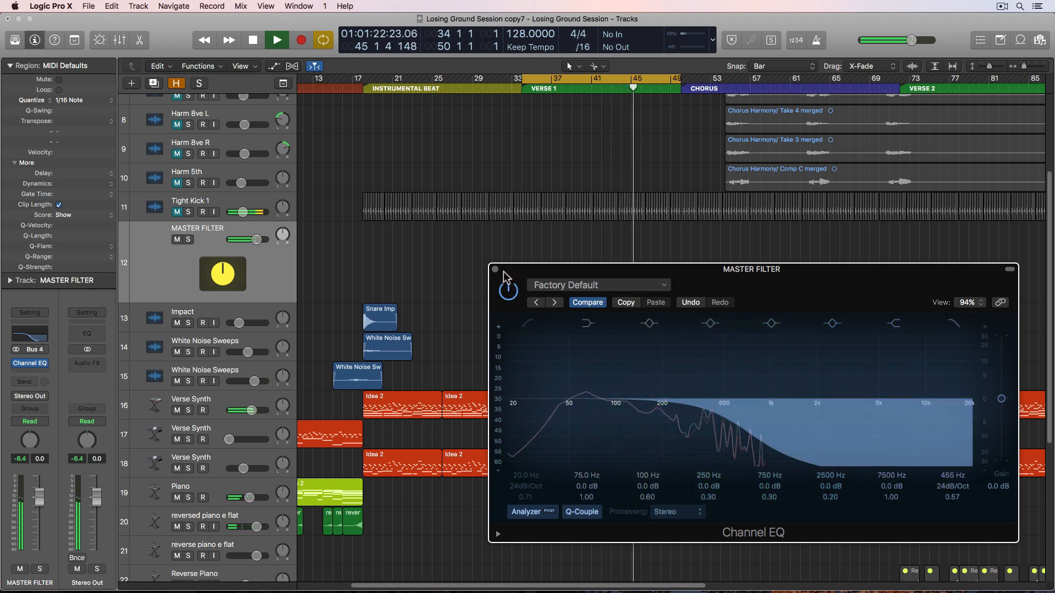
pyautogui.moveTo(515, 271); pyautogui.dragTo(493, 215)
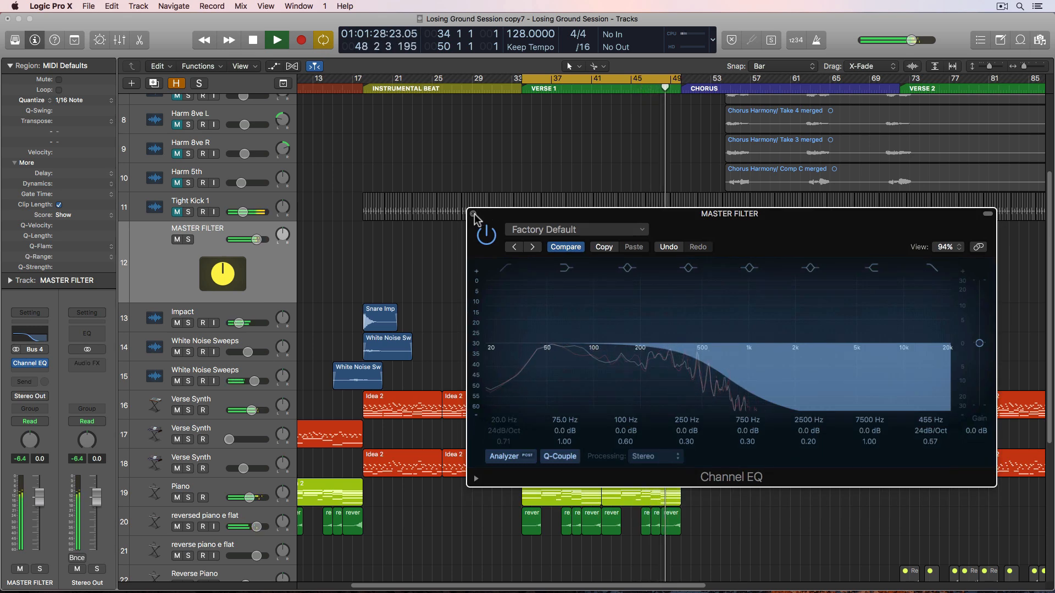
pyautogui.click(474, 215)
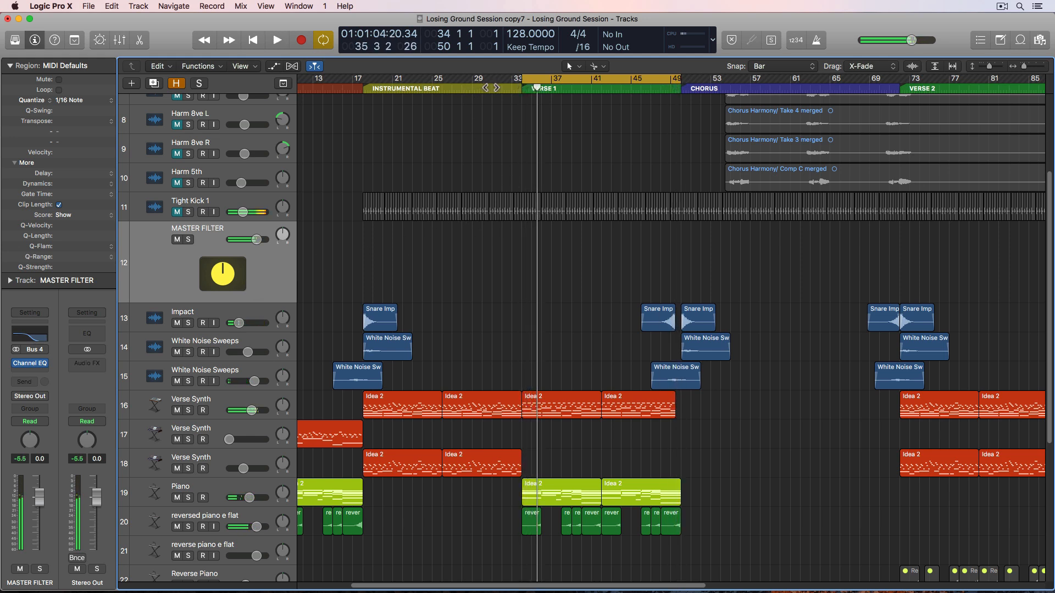
# Step: Place the playhead at bar 31 and show track automation with MASTER FILTER set to the Channel EQ's High Cut Frequency
pyautogui.click(492, 88)
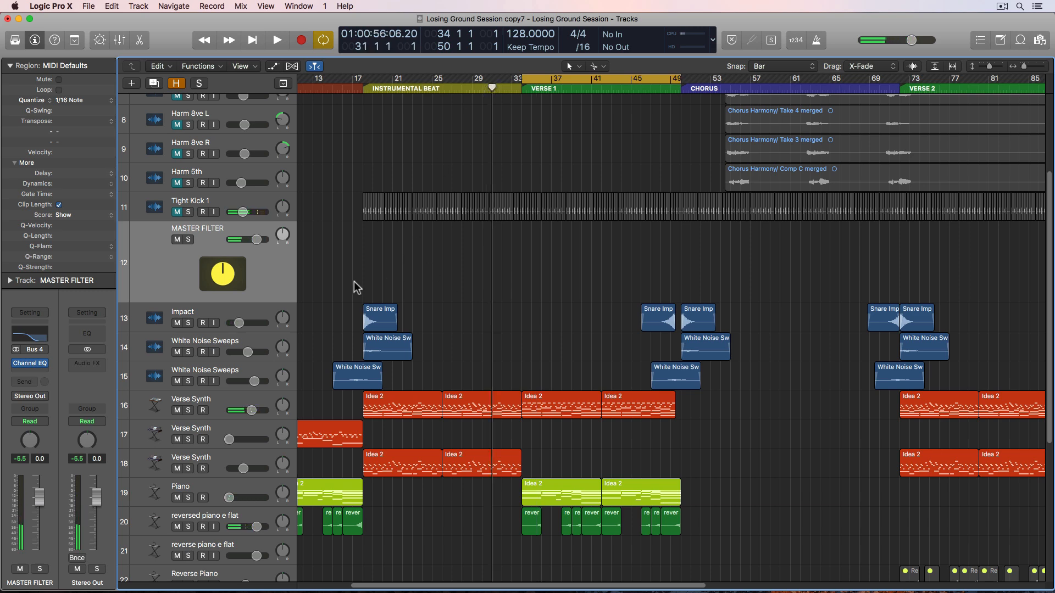
pyautogui.press('a')
pyautogui.click(237, 255)
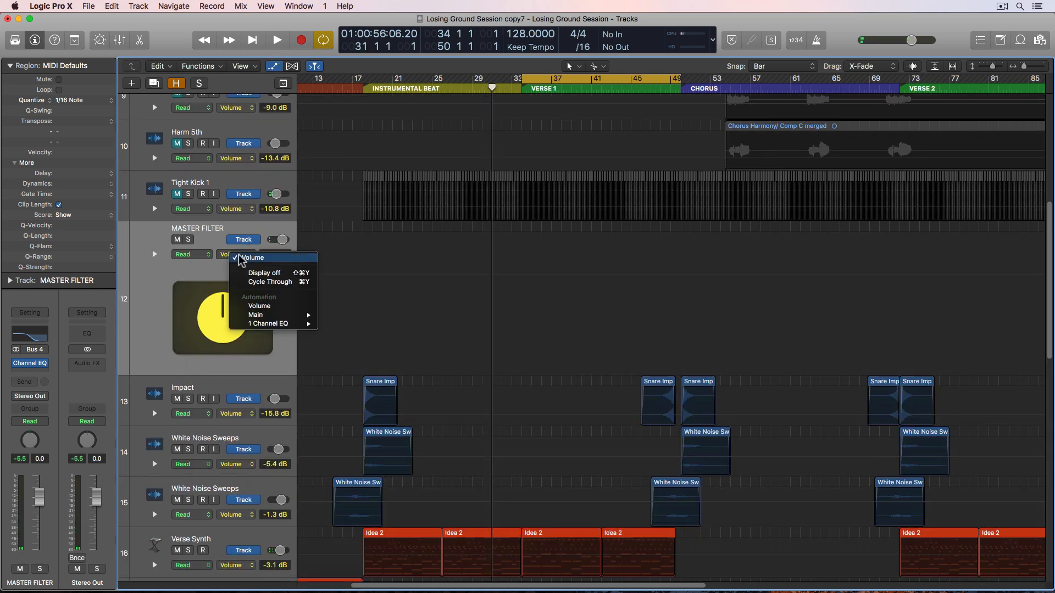
pyautogui.moveTo(283, 324)
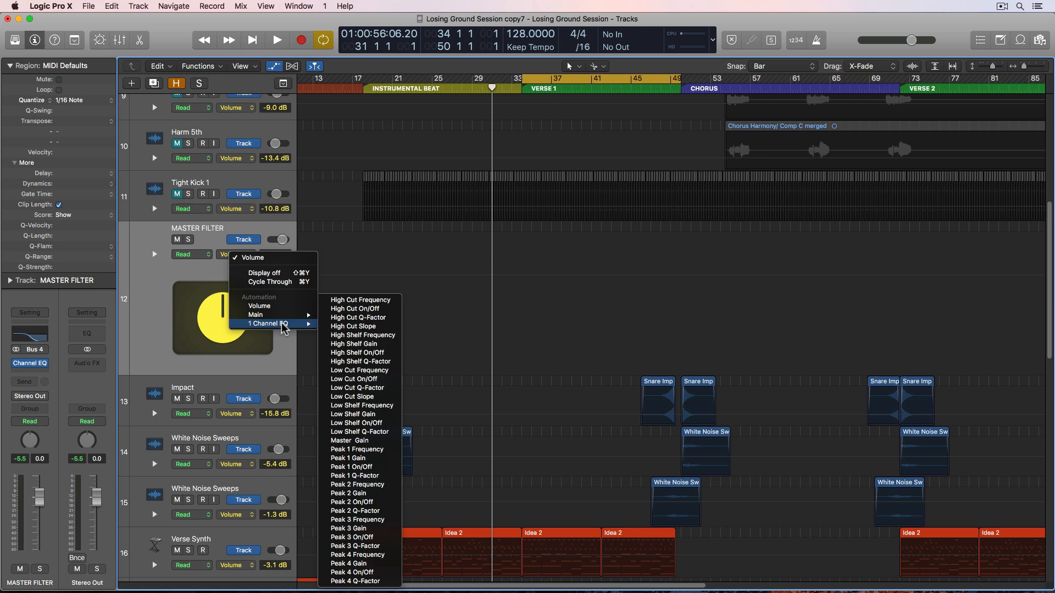
pyautogui.click(384, 301)
# Step: Automate the MASTER FILTER high cut to fall from 20000 Hz at bar 33 to 455 Hz midway through bar 34
pyautogui.scroll(5, 602, 287)
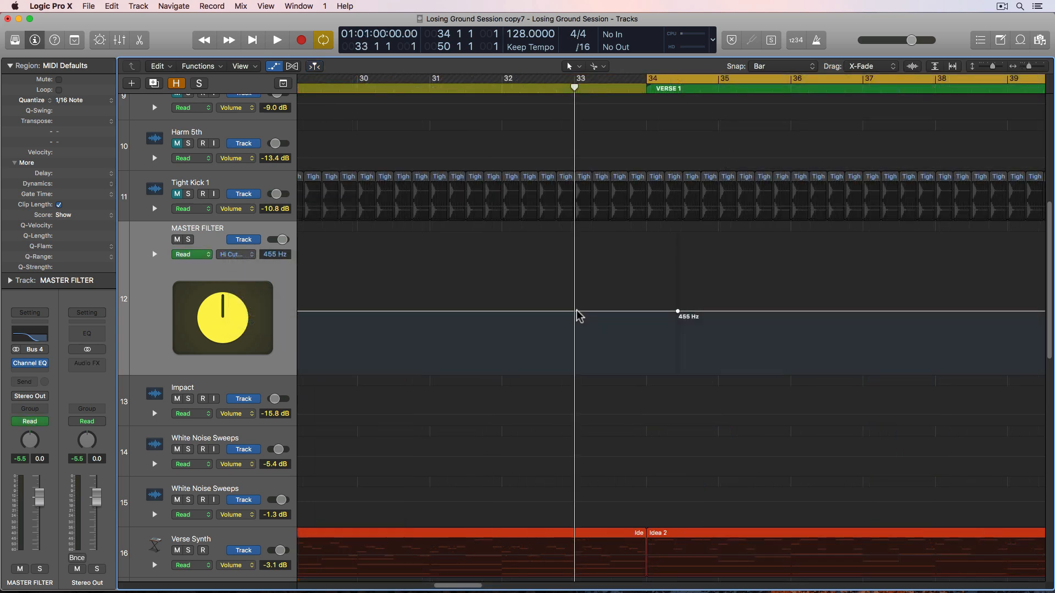
pyautogui.moveTo(546, 312); pyautogui.dragTo(531, 197)
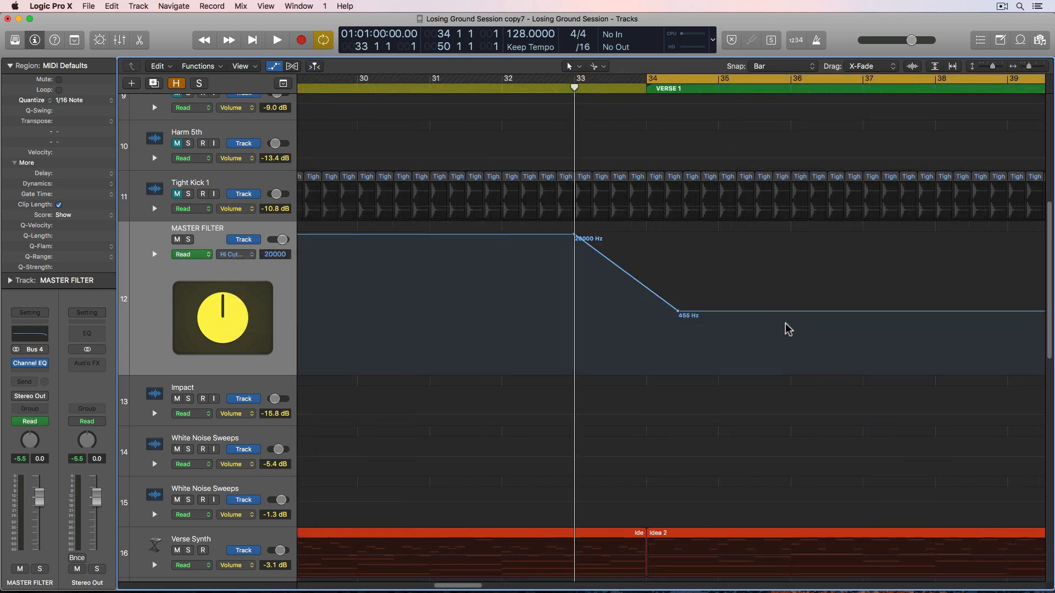
pyautogui.moveTo(678, 312); pyautogui.dragTo(682, 312)
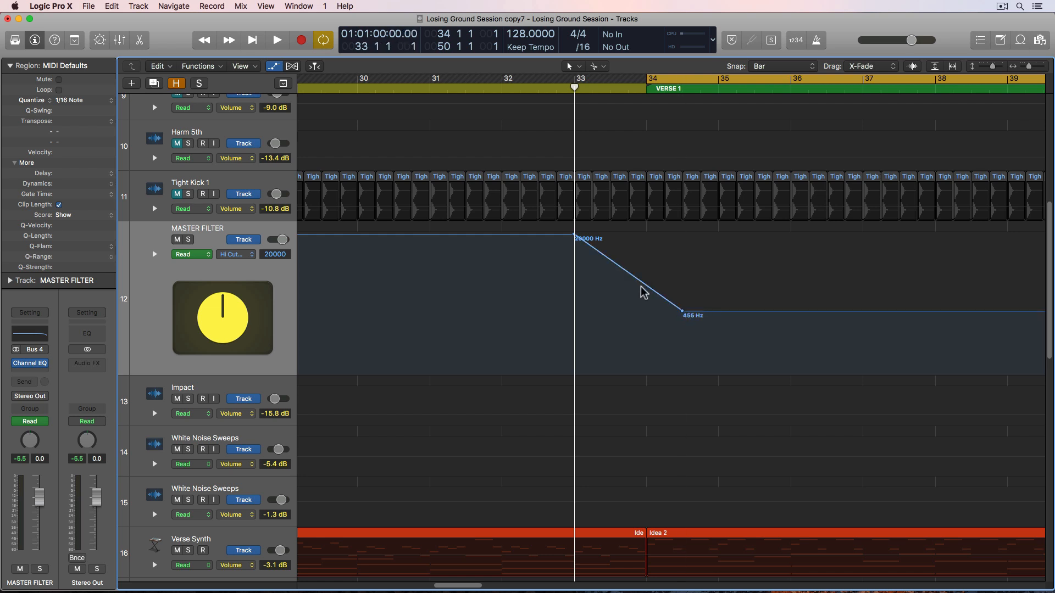
# Step: Play the transition into Verse 1, raise the verse's high cut automation to 1060 Hz, and replay from before the sweep
pyautogui.doubleClick(357, 89)
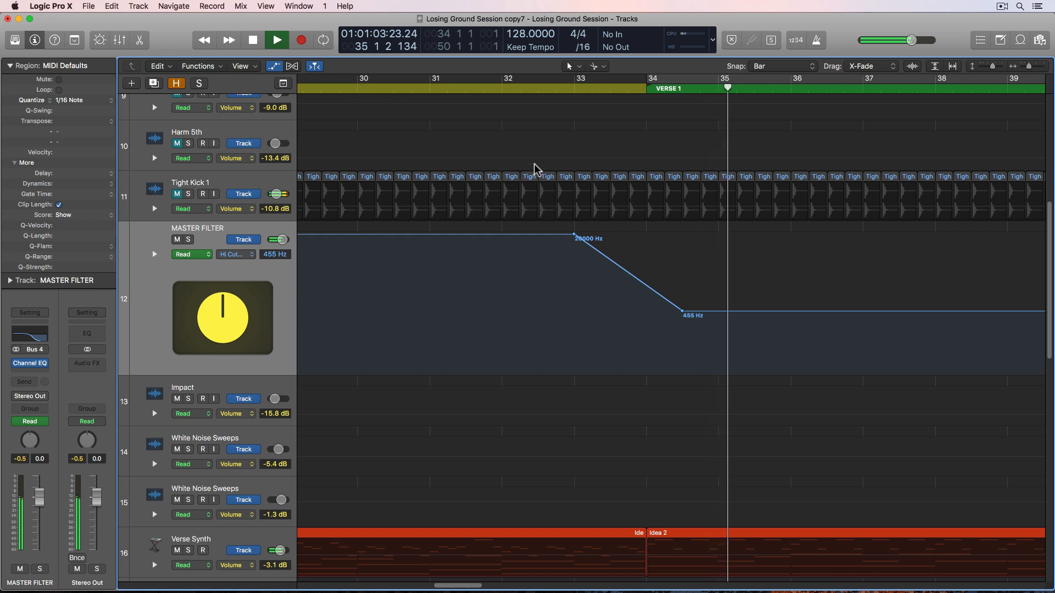
pyautogui.moveTo(744, 311); pyautogui.dragTo(746, 294)
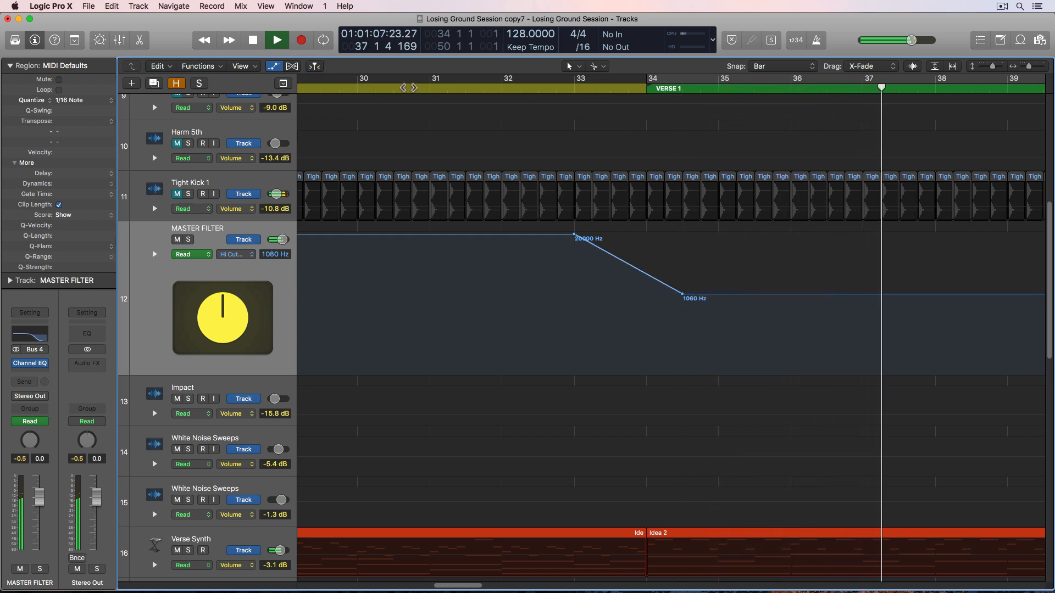
pyautogui.click(403, 86)
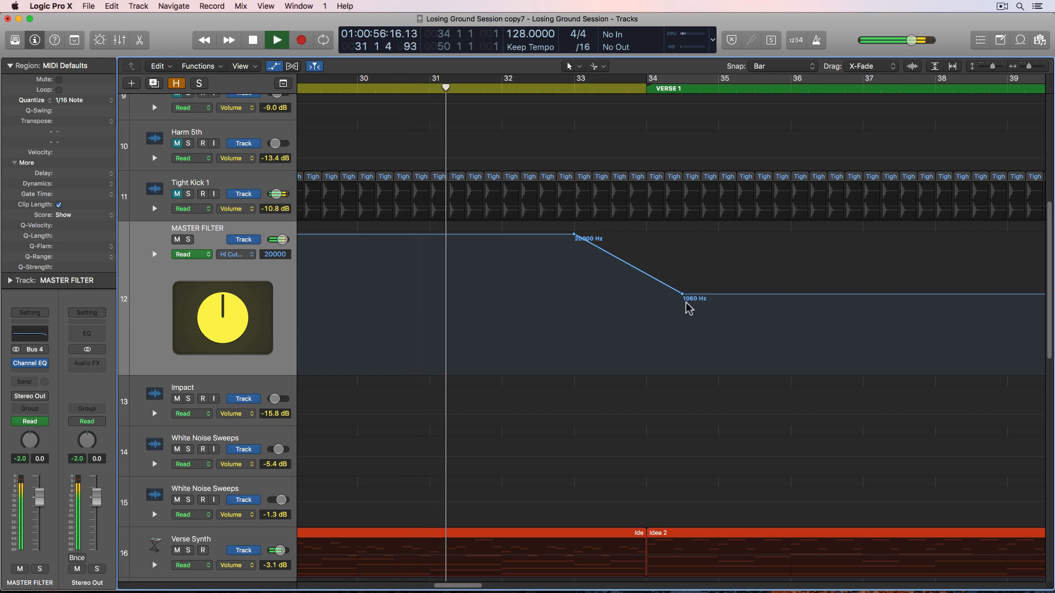
# Step: Move the sweep's 1060 Hz point to bar 34 and its 20000 Hz point to bar 32, and replay the transition
pyautogui.moveTo(682, 294); pyautogui.dragTo(646, 293)
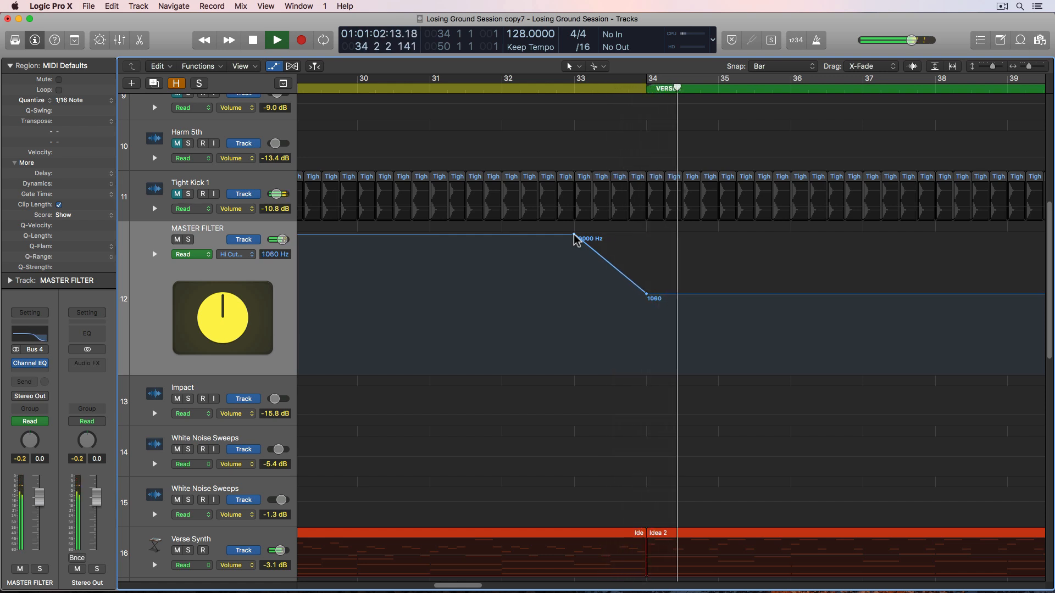
pyautogui.moveTo(575, 238); pyautogui.dragTo(503, 235)
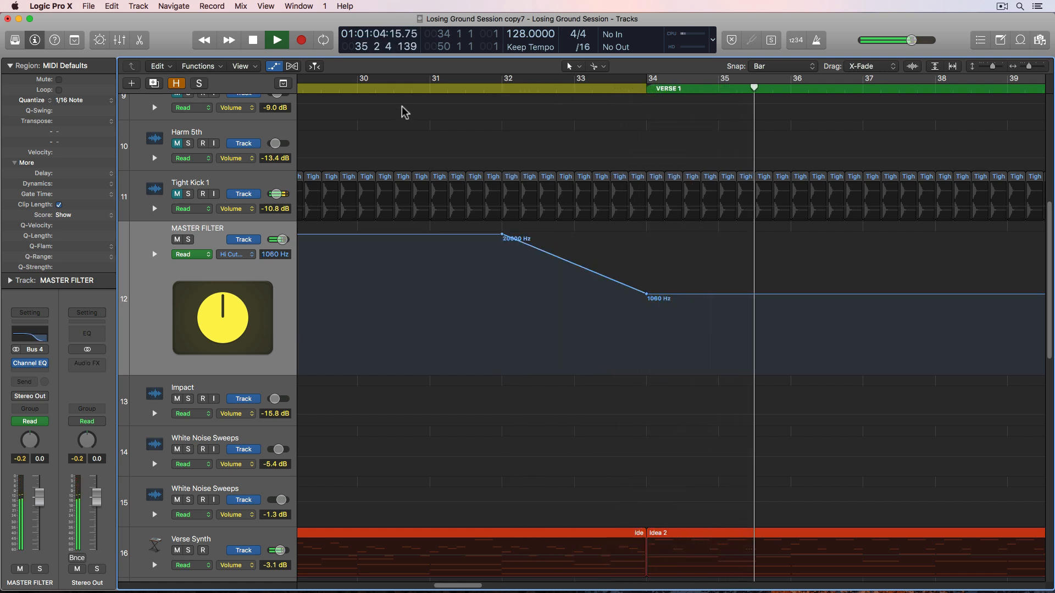
pyautogui.click(357, 89)
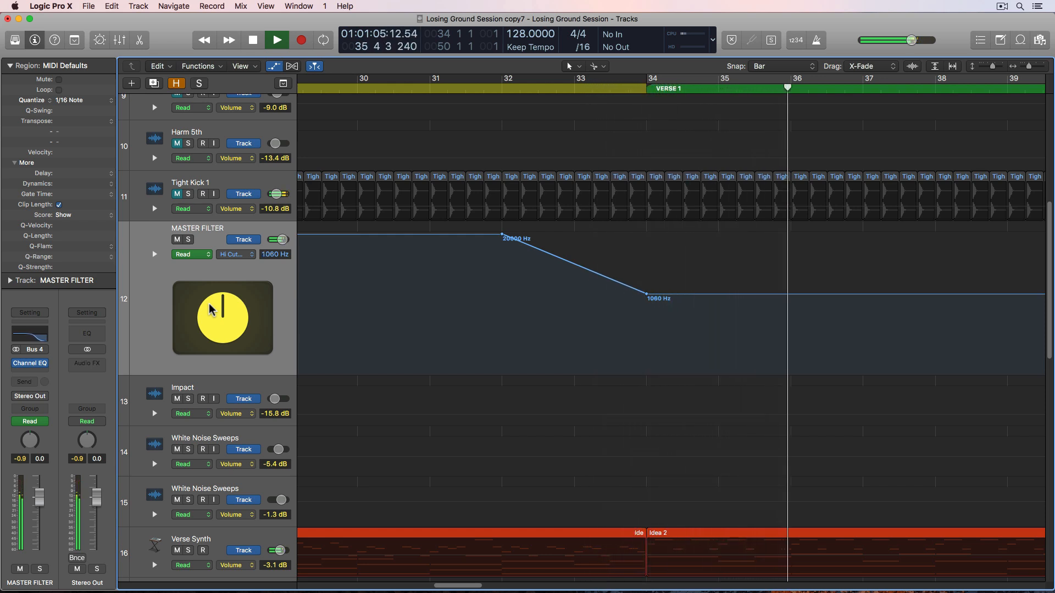
# Step: Place the playhead at bar 49 beat 3, add a 20000 Hz MASTER FILTER point there, and play into the chorus
pyautogui.press('super+Left')
pyautogui.press('super+Left')
pyautogui.press('super+Left')
pyautogui.press('super+Left')
pyautogui.press('super+Left')
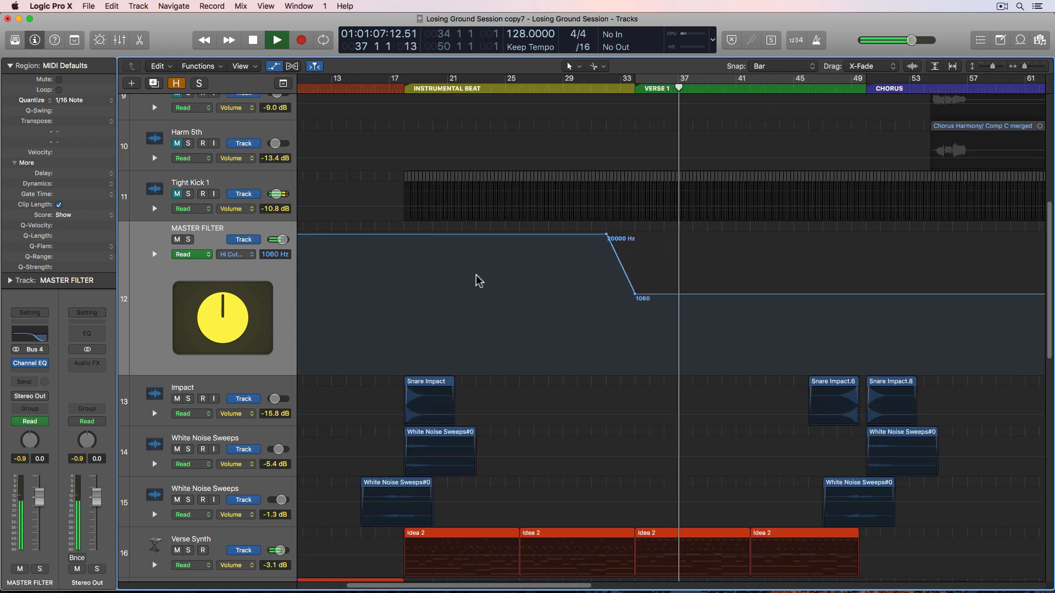
pyautogui.hscroll(10, 475, 281)
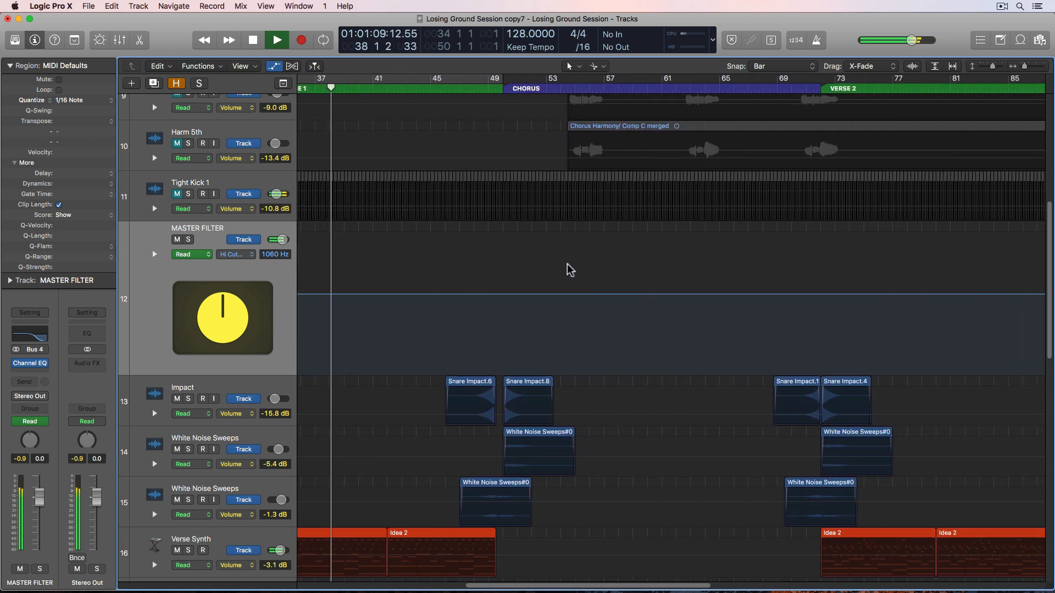
pyautogui.hscroll(-5, 570, 269)
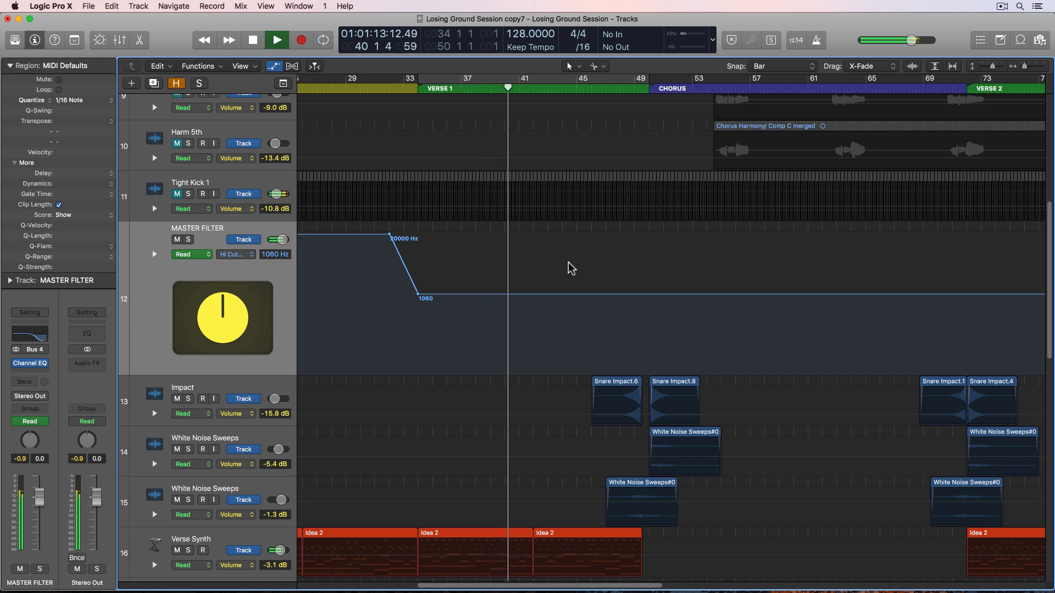
pyautogui.press('space')
pyautogui.click(640, 89)
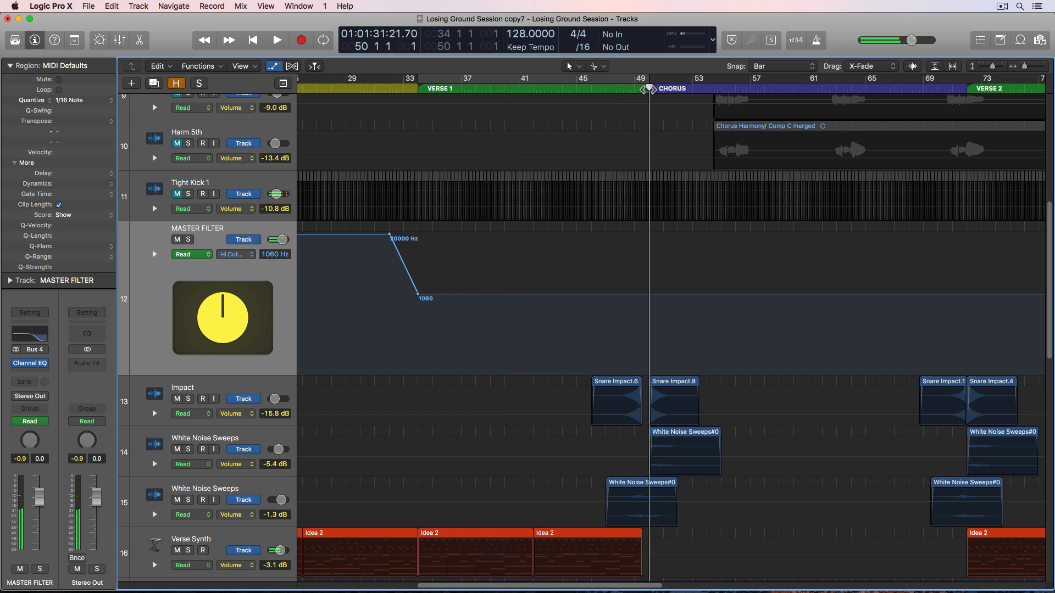
pyautogui.scroll(1, 634, 232)
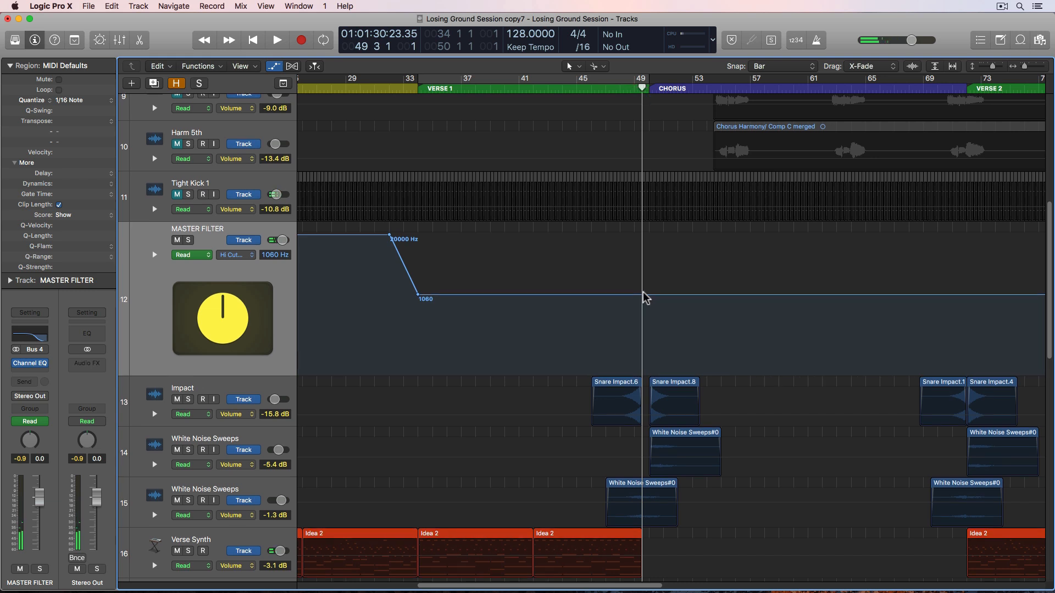
pyautogui.moveTo(661, 300); pyautogui.dragTo(660, 222)
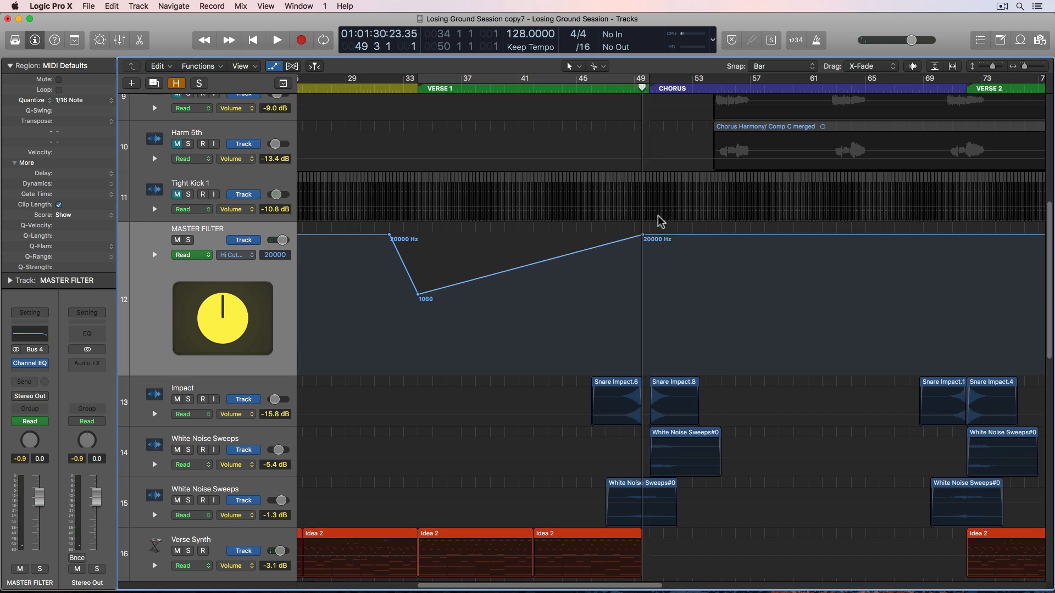
pyautogui.press('space')
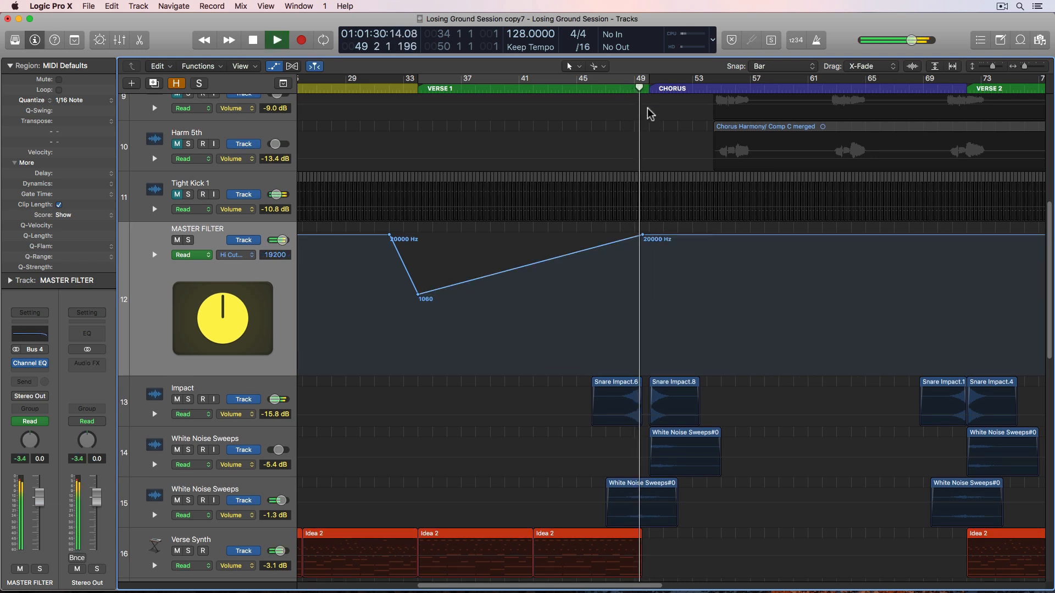
pyautogui.click(644, 238)
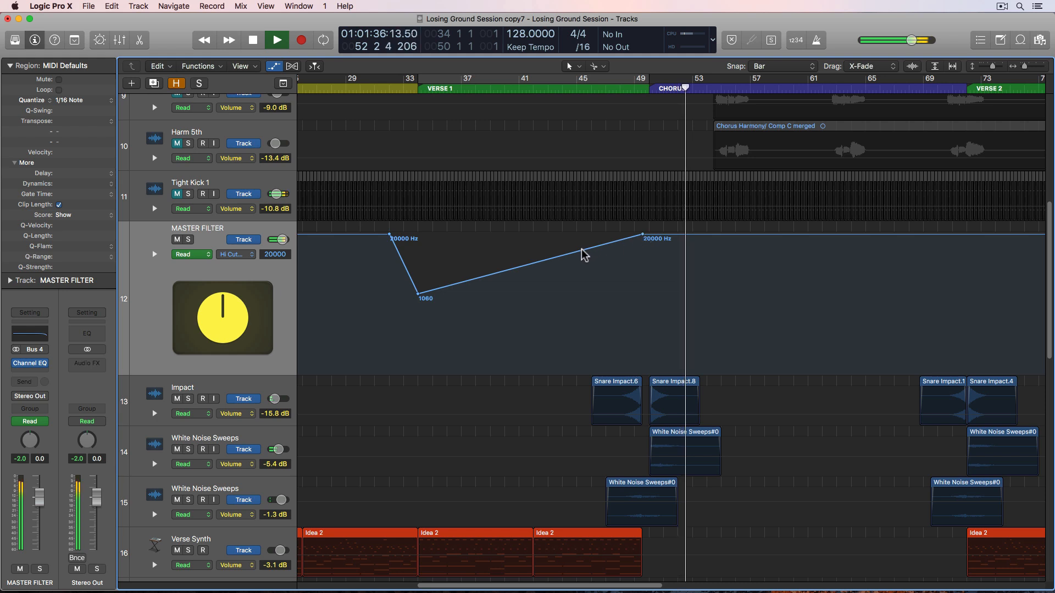
# Step: With the Automation Curve Tool, bend the Verse 1 high cut rise so it climbs slowly at first and steeply near the chorus
pyautogui.click(597, 67)
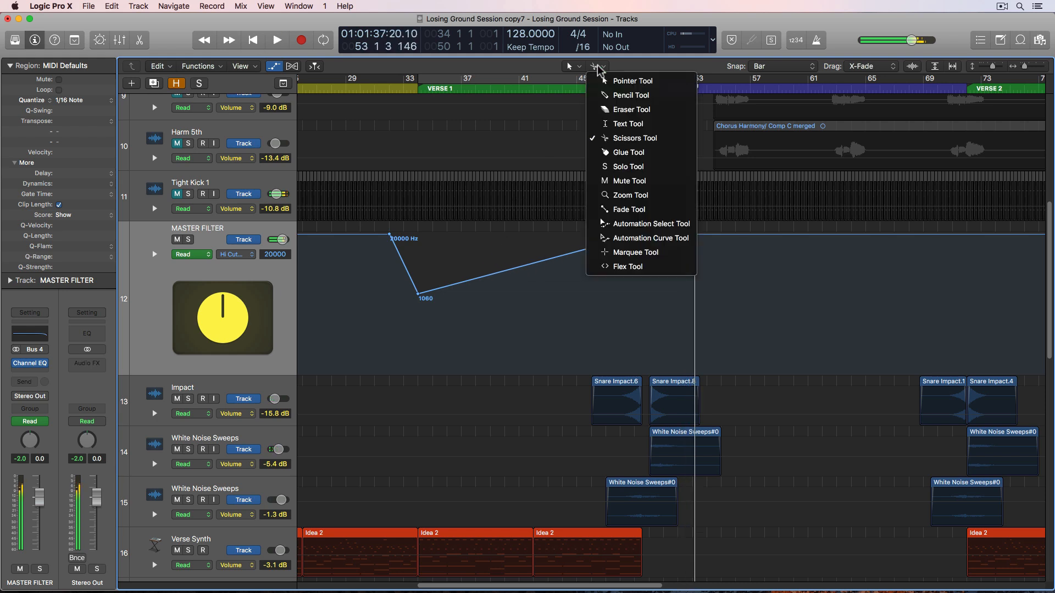
pyautogui.click(651, 238)
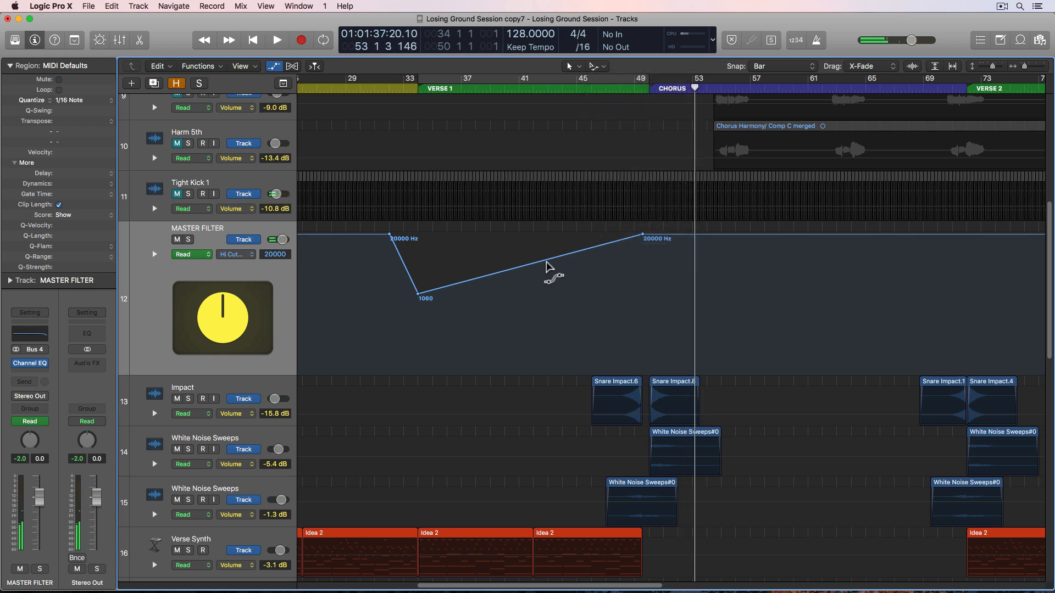
pyautogui.moveTo(549, 271); pyautogui.dragTo(546, 275)
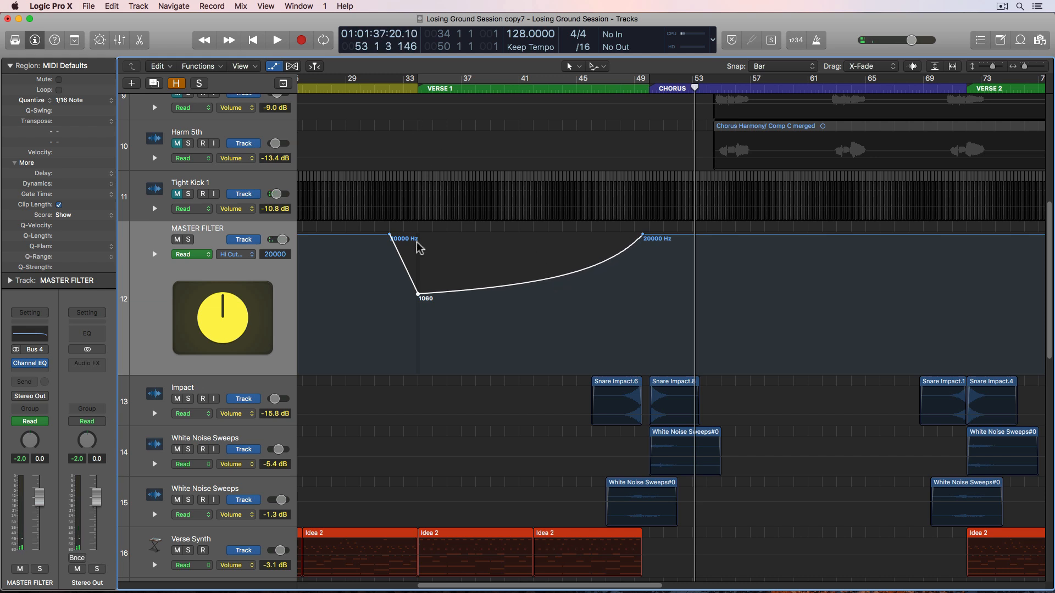
# Step: Lower the high cut point at bar 34 to 370 Hz and bow the falling sweep before it outward during playback
pyautogui.moveTo(419, 295); pyautogui.dragTo(418, 310)
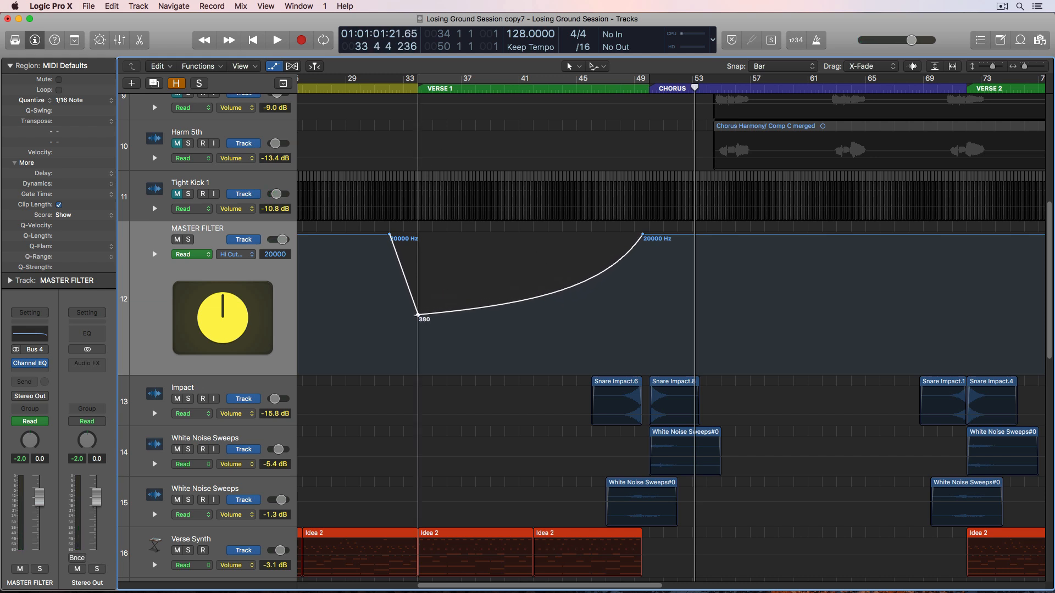
pyautogui.doubleClick(352, 89)
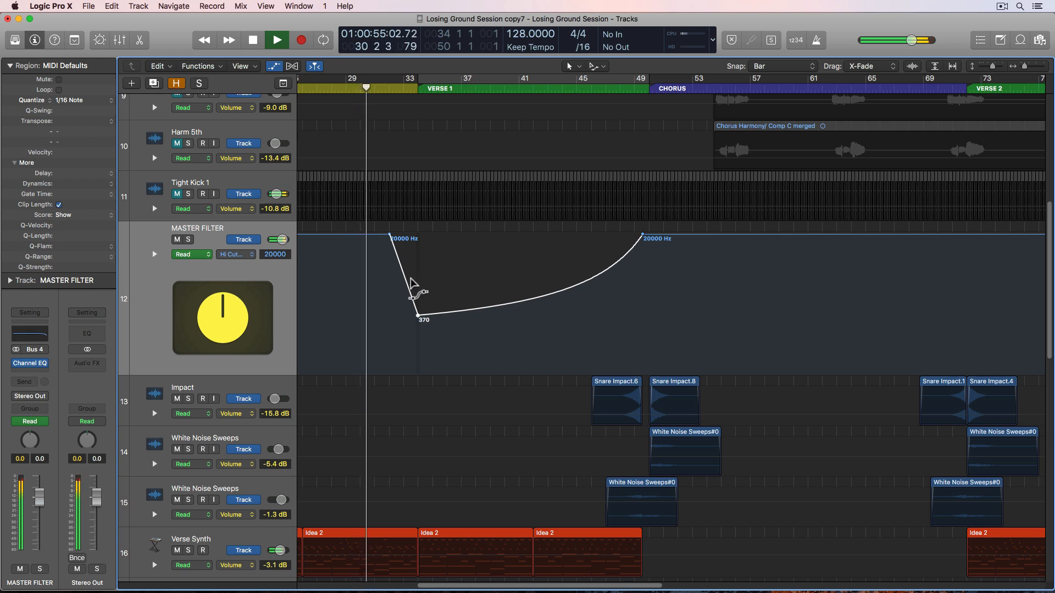
pyautogui.moveTo(406, 275); pyautogui.dragTo(407, 271)
pyautogui.press('super+Right')
pyautogui.press('super+Right')
pyautogui.press('super+Right')
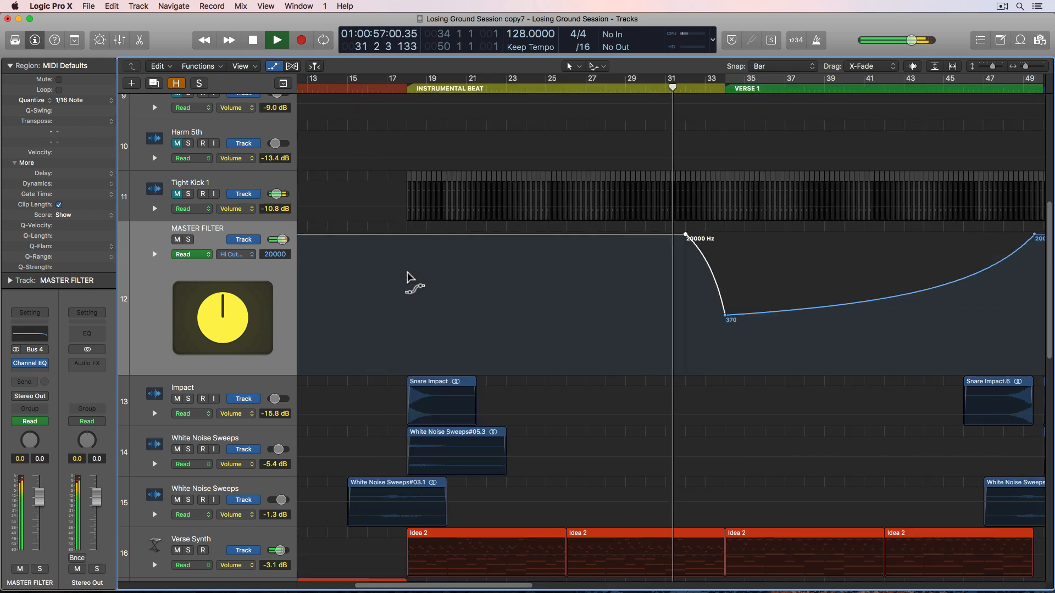
pyautogui.hscroll(10, 407, 278)
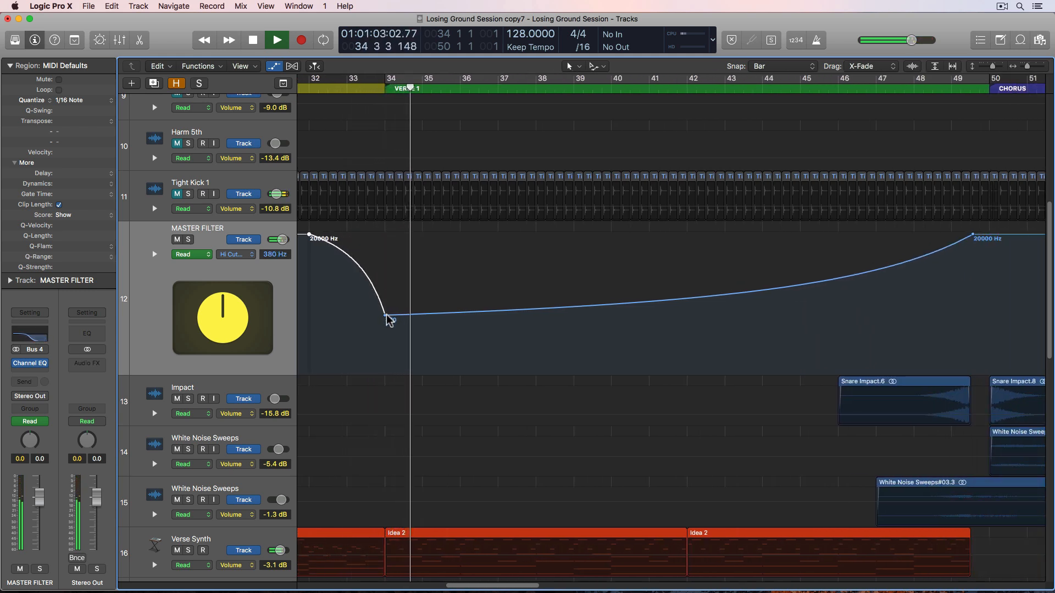
# Step: Raise the high cut point at bar 34 to 620 Hz and on to 1140 Hz, replaying the sweep from bar 32
pyautogui.moveTo(385, 317); pyautogui.dragTo(385, 306)
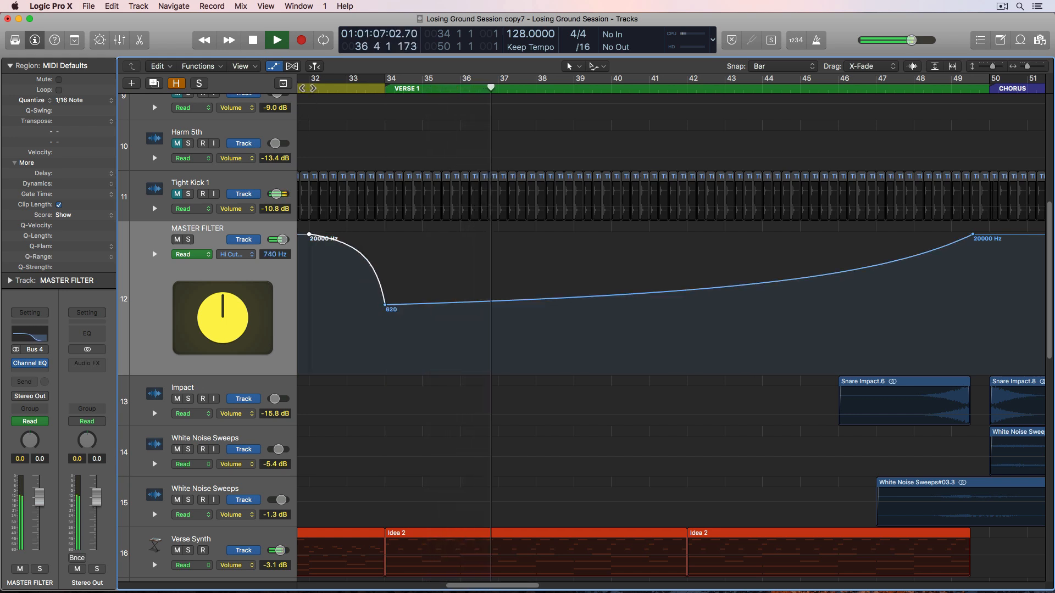
pyautogui.click(309, 88)
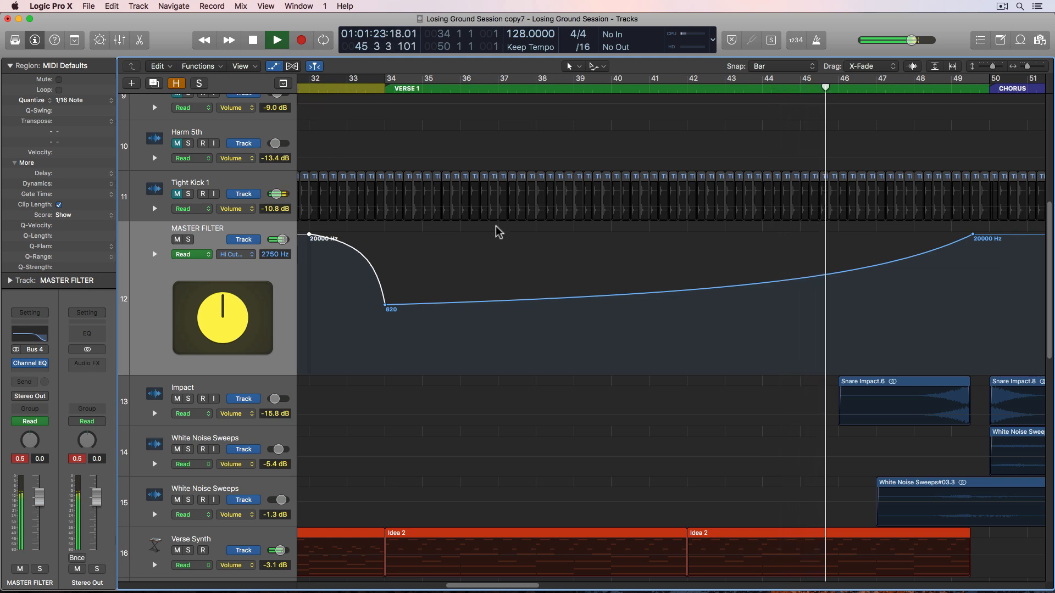
pyautogui.hscroll(6, 521, 221)
pyautogui.hscroll(2, 523, 225)
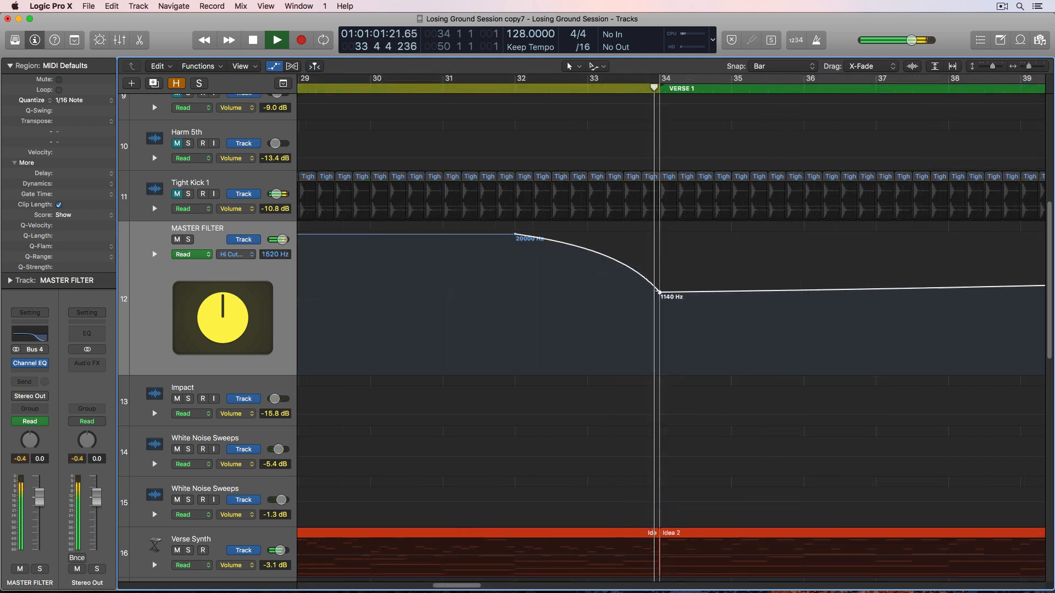
pyautogui.click(515, 87)
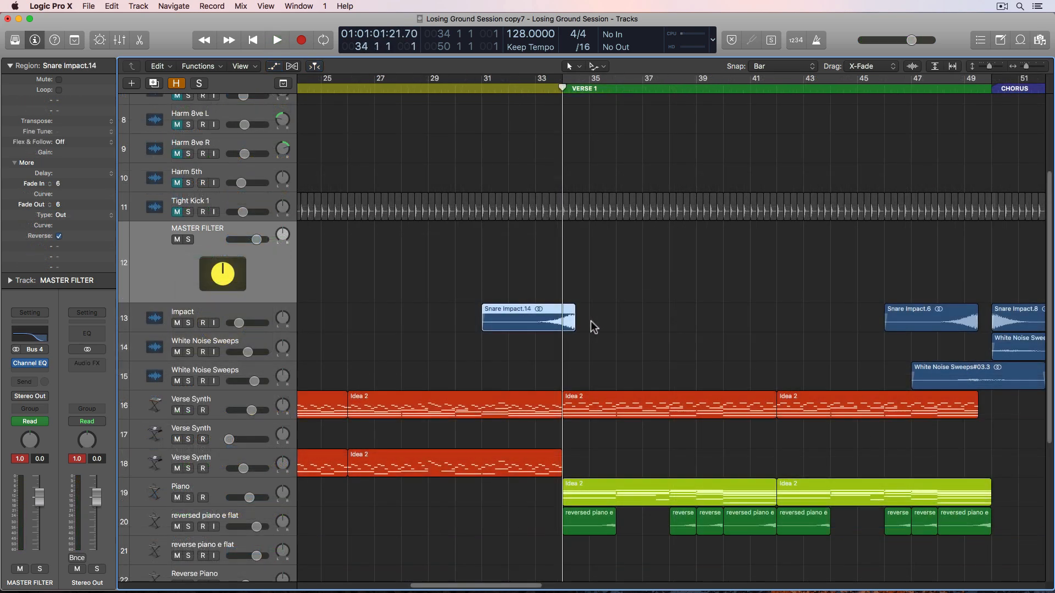
# Step: Set snapping to Beat, move the reversed Snare Impact so it ends exactly at bar 34, and play the transition
pyautogui.click(591, 321)
pyautogui.press('super+Right')
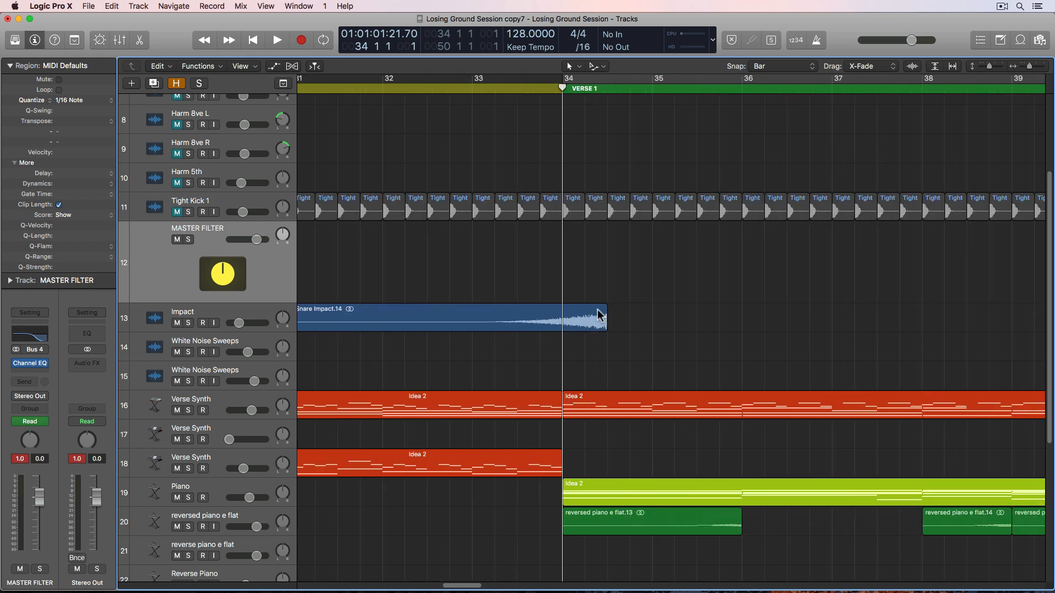
pyautogui.click(790, 64)
pyautogui.click(589, 240)
pyautogui.moveTo(548, 321); pyautogui.dragTo(503, 321)
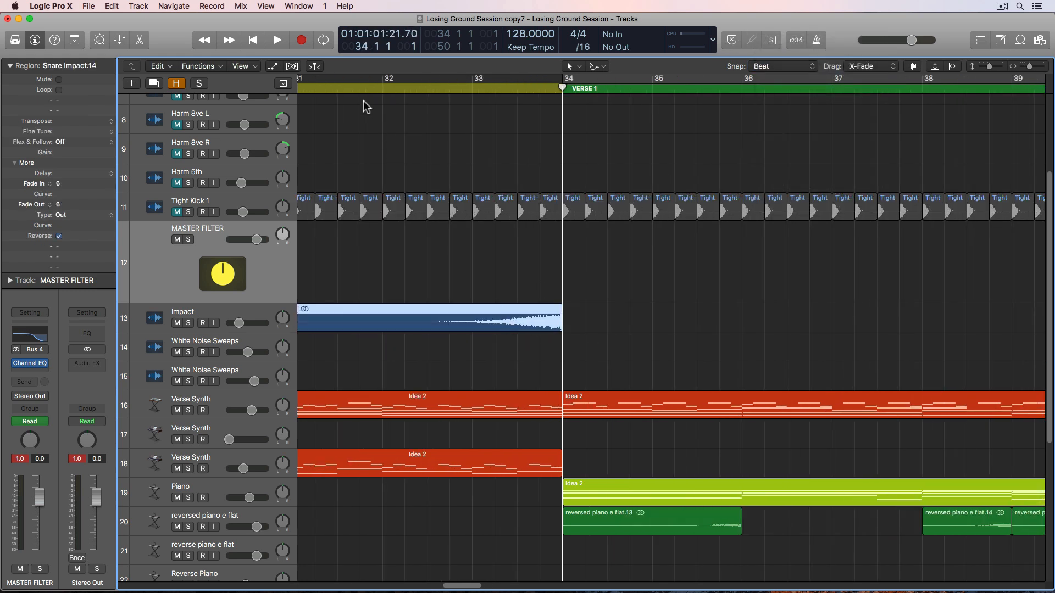
pyautogui.press('space')
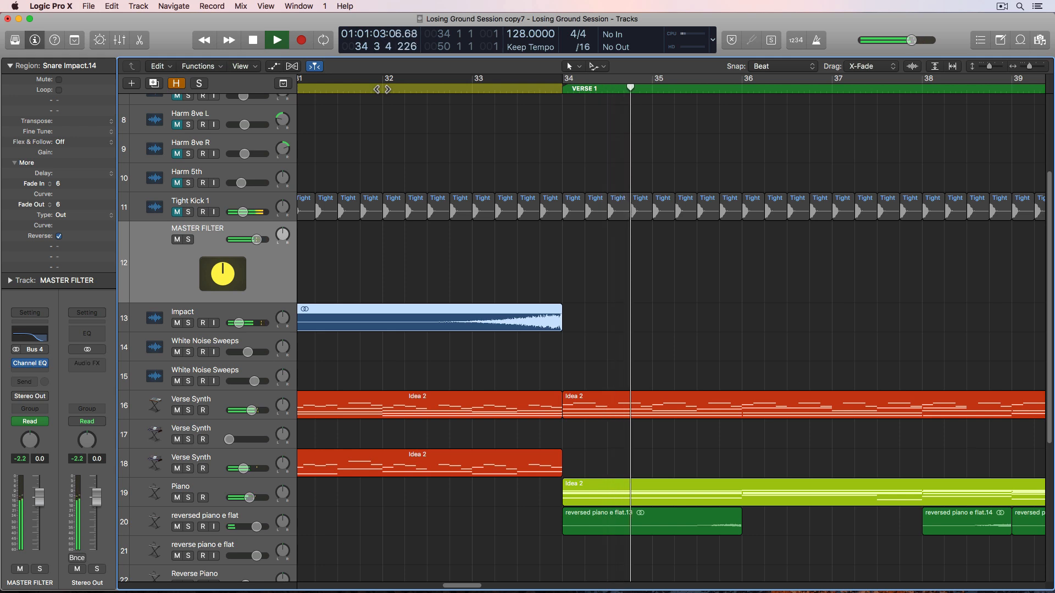
# Step: Copy the Snare Impact at the chorus start to bar 34 on the Impact track, directly after the reversed impact
pyautogui.click(471, 245)
pyautogui.press('super+Left')
pyautogui.press('super+Left')
pyautogui.press('super+Left')
pyautogui.press('super+Left')
pyautogui.press('super+Left')
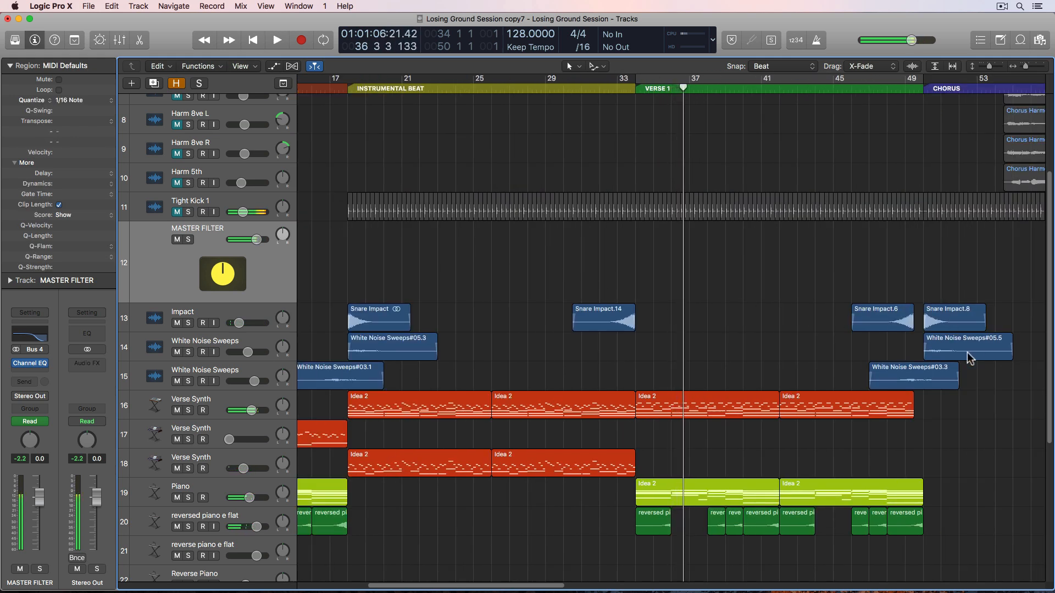
pyautogui.moveTo(955, 324); pyautogui.dragTo(670, 343)
pyautogui.press('super+Right')
pyautogui.press('super+Right')
pyautogui.press('super+Right')
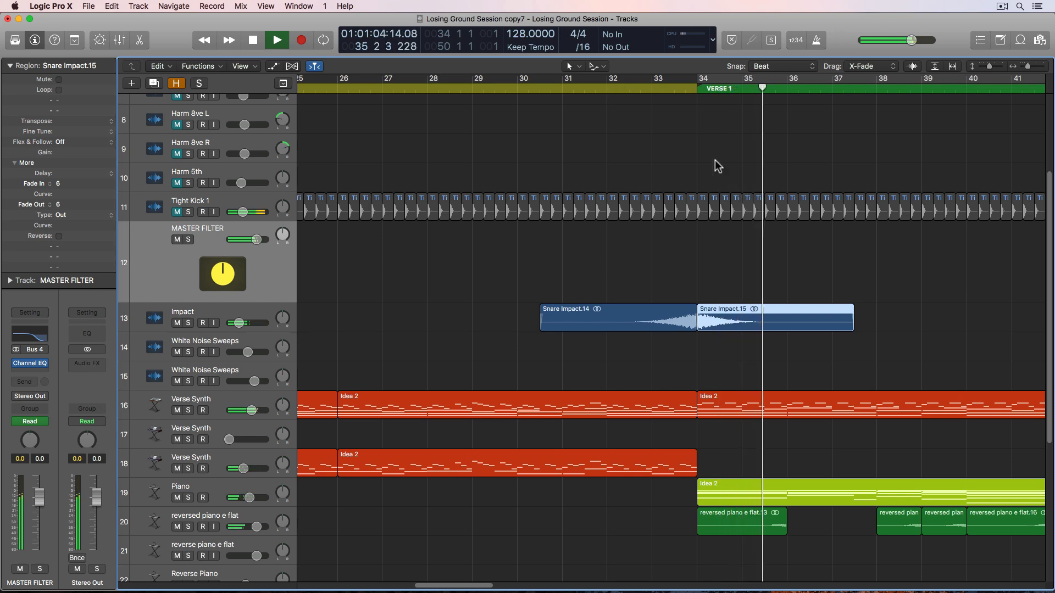
# Step: Play from bar 31 and examine where the reversed and forward snare impacts meet at the start of Verse 1
pyautogui.click(561, 88)
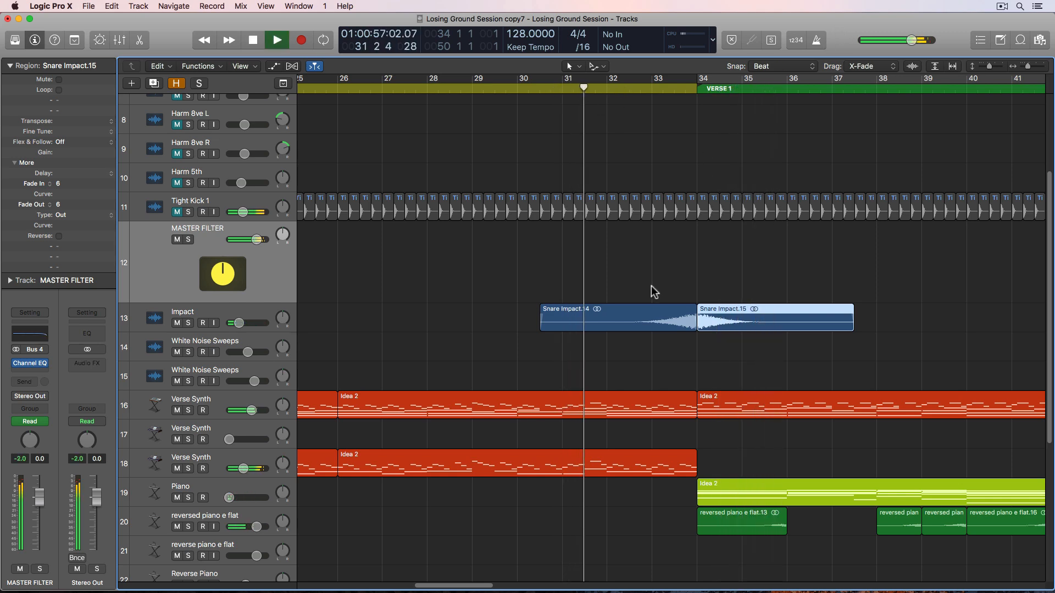
pyautogui.press('super+Left')
pyautogui.press('super+Left')
pyautogui.press('super+Left')
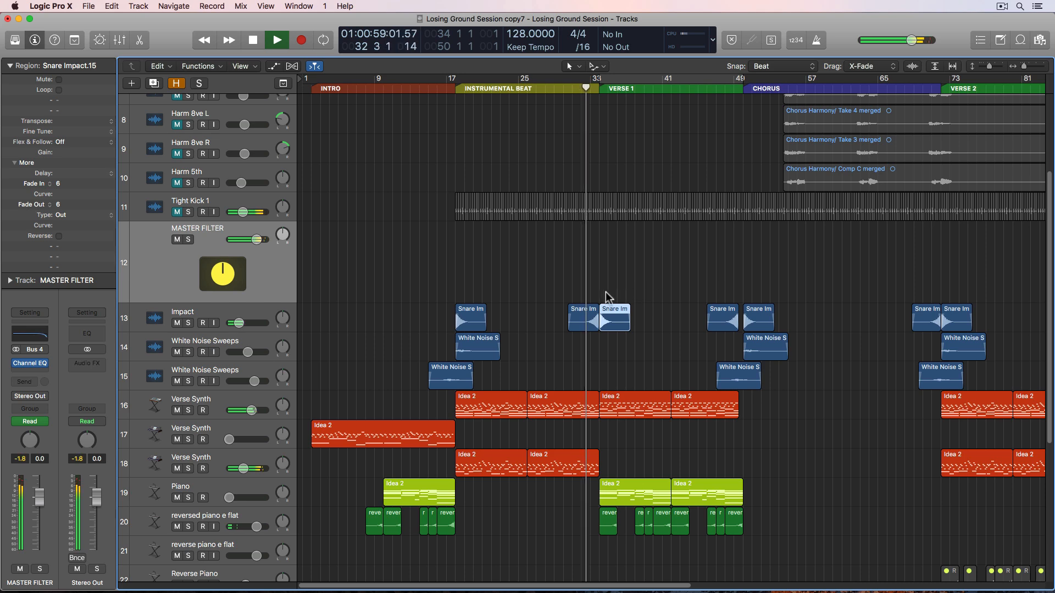
pyautogui.hotkey('shift', '.')
pyautogui.press('super+Right')
pyautogui.press('super+Right')
pyautogui.press('super+Right')
pyautogui.press('super+Right')
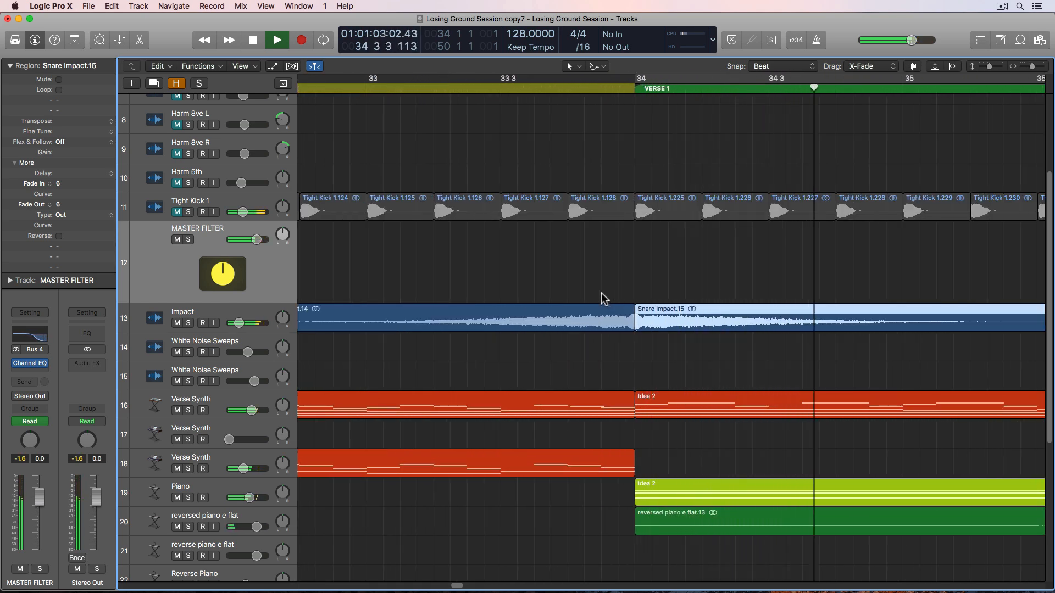
pyautogui.press('super+Left')
pyautogui.press('super+Left')
pyautogui.press('super+Left')
pyautogui.press('super+Left')
pyautogui.press('super+Left')
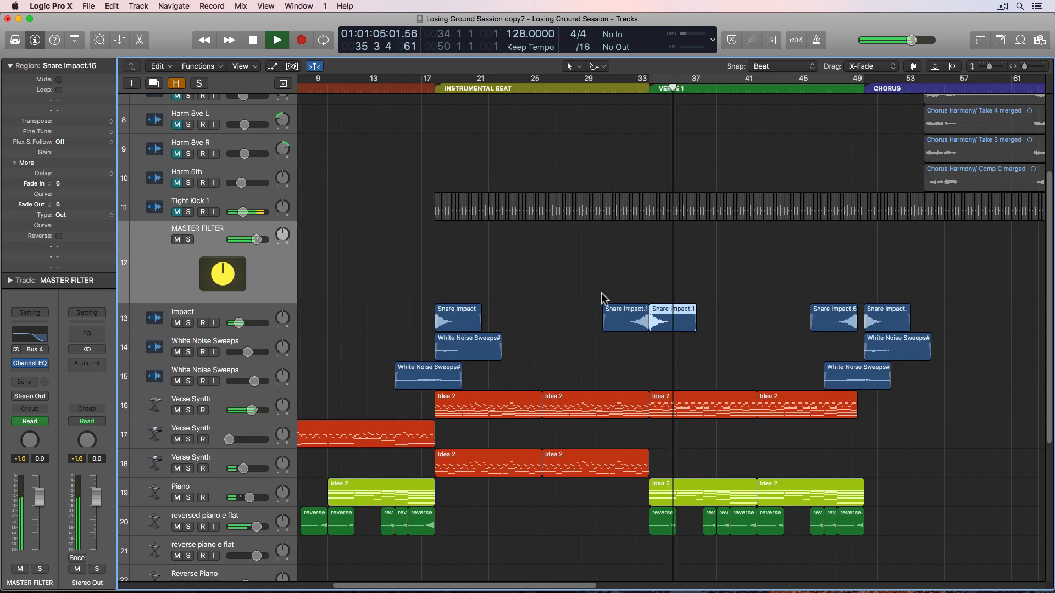
# Step: Build an Impact Ambience duplicate of the Impact track carrying the two snare impacts around bar 34 and a Space Designer reverb
pyautogui.click(252, 316)
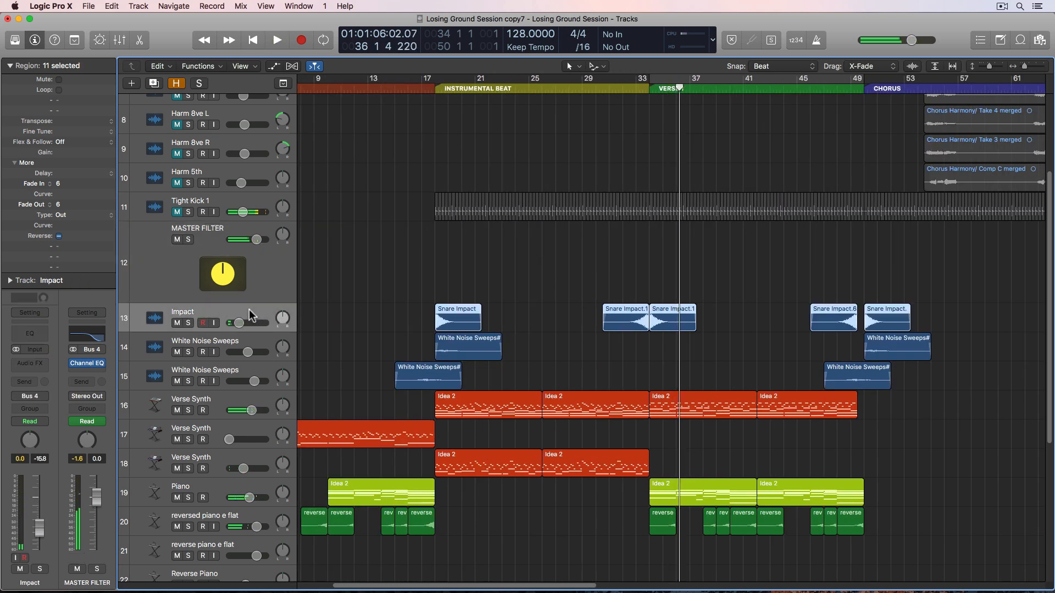
pyautogui.click(154, 84)
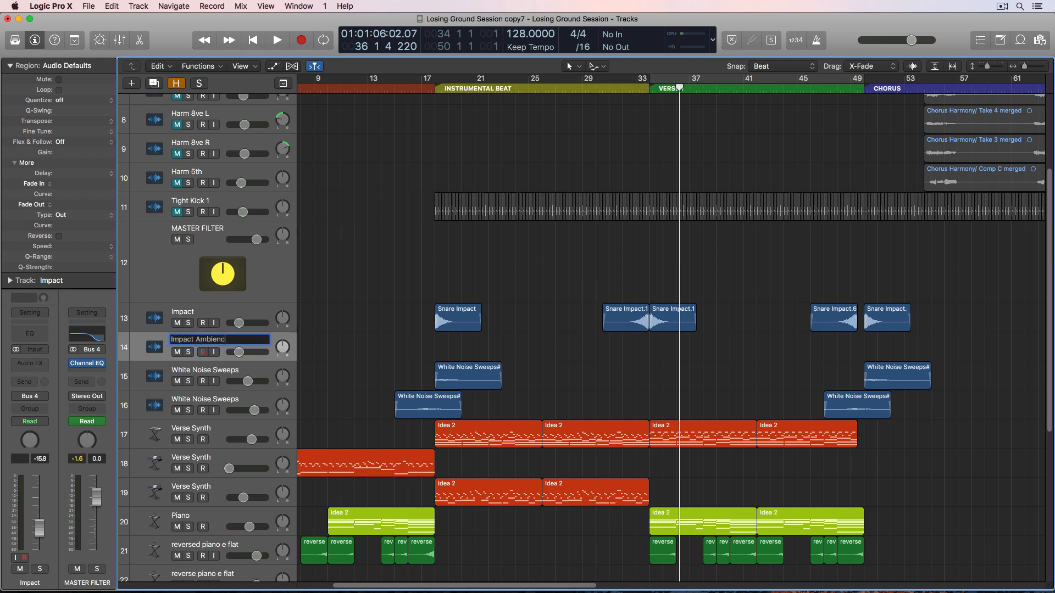
pyautogui.moveTo(590, 283); pyautogui.dragTo(676, 348)
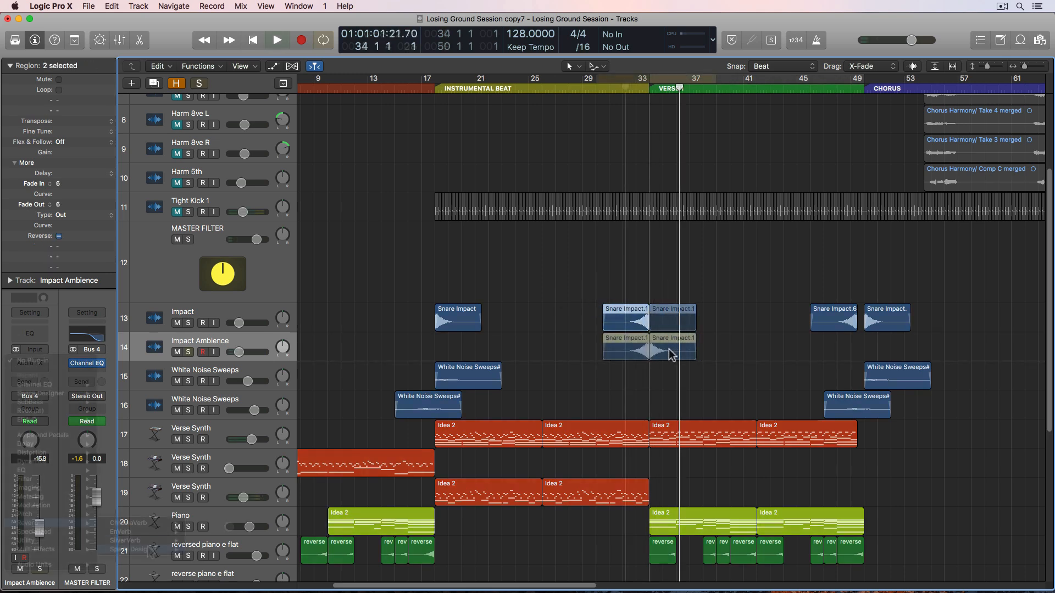
pyautogui.click(212, 550)
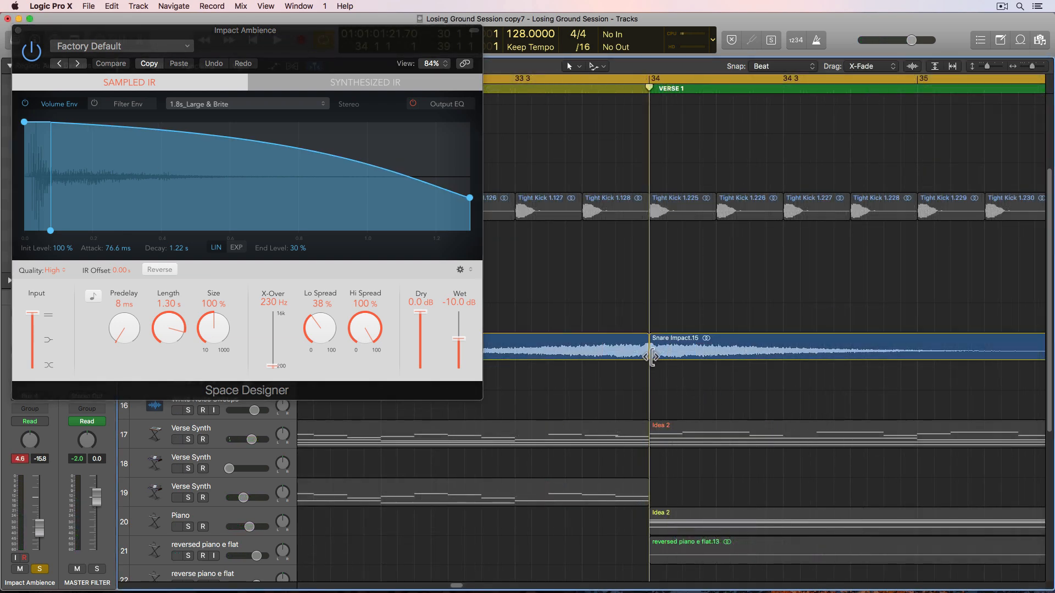
# Step: Turn snapping off, shift the forward snare impact slightly ahead of bar 34, and shorten the cycle range to end around bar 36
pyautogui.moveTo(651, 357); pyautogui.dragTo(684, 363)
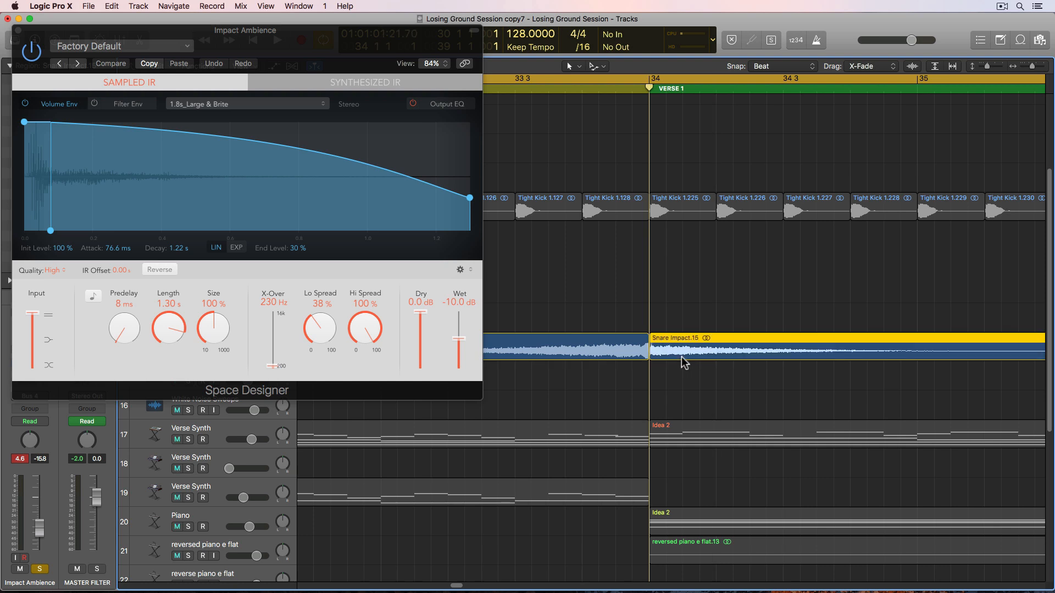
pyautogui.click(882, 70)
pyautogui.click(874, 66)
pyautogui.moveTo(723, 348); pyautogui.dragTo(698, 351)
pyautogui.scroll(-8, 519, 77)
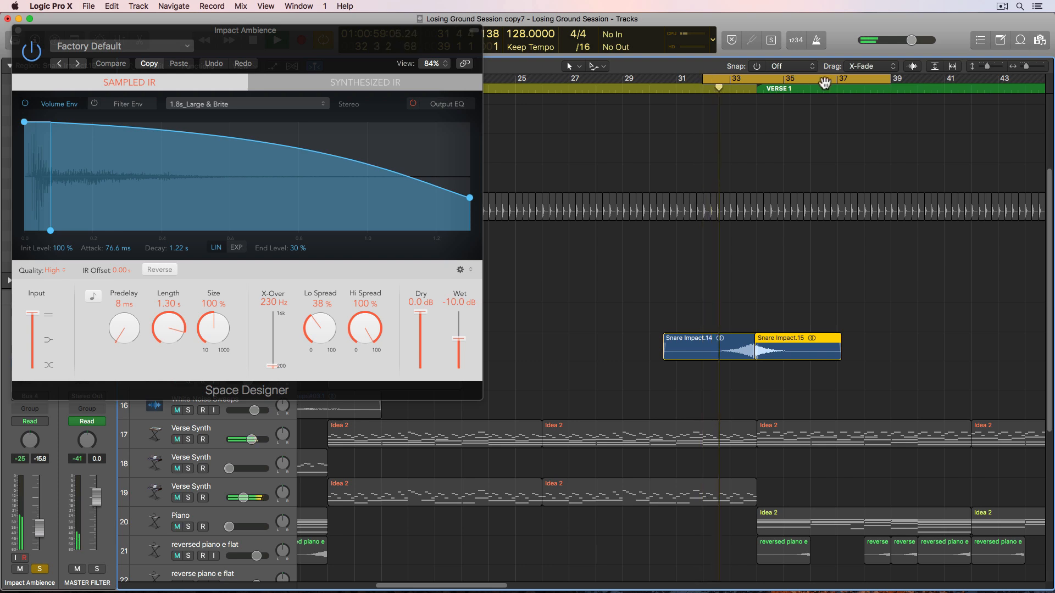
pyautogui.moveTo(888, 81); pyautogui.dragTo(819, 81)
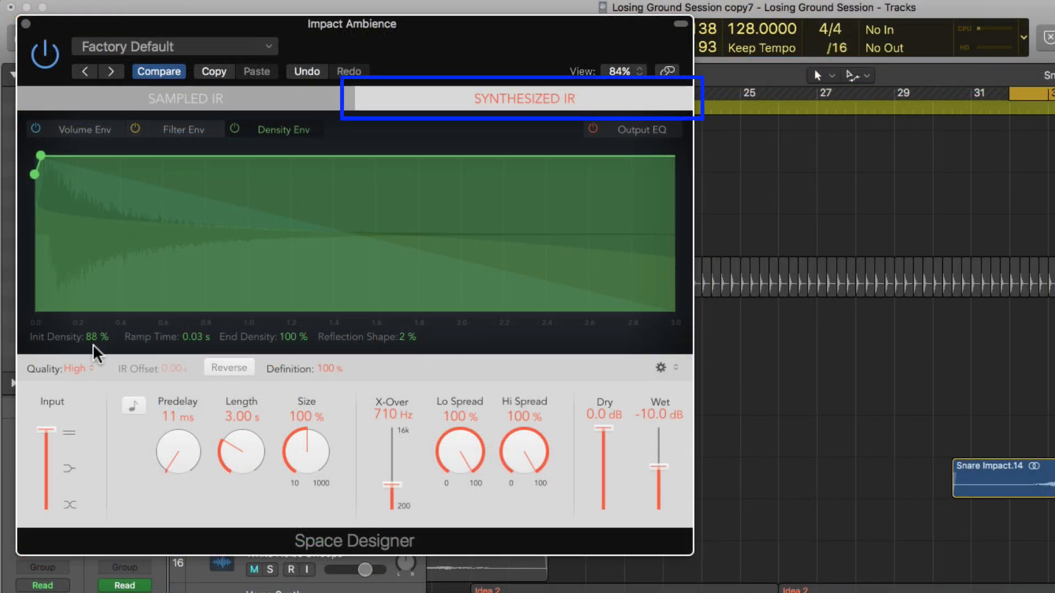
# Step: Set the Space Designer reverb on Impact Ambience to Lo-Fi quality, with Dry at -6.0 dB and Wet at -7.8 dB
pyautogui.click(88, 375)
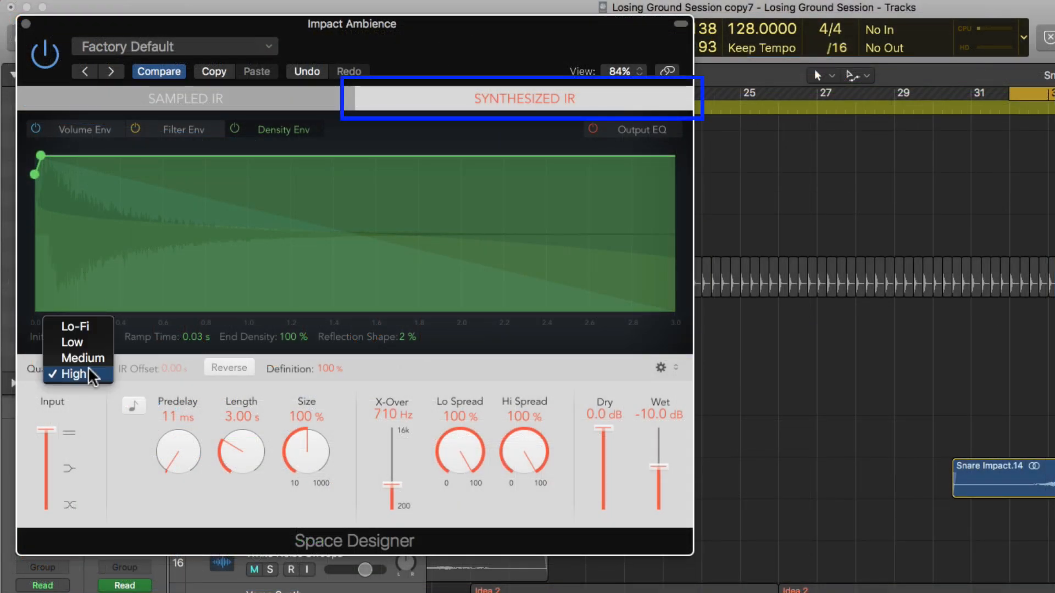
pyautogui.click(95, 329)
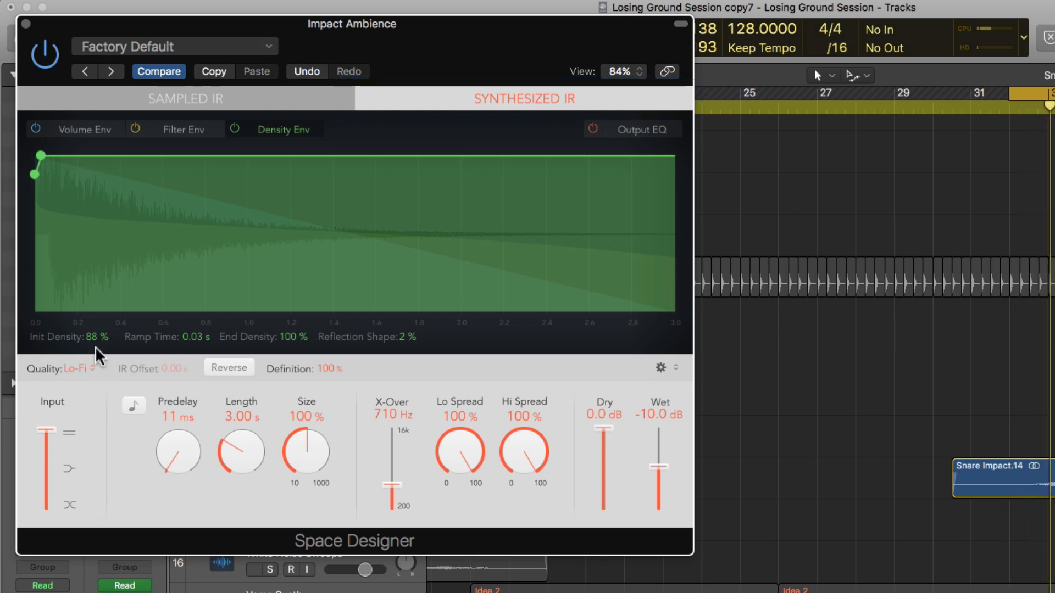
pyautogui.click(96, 134)
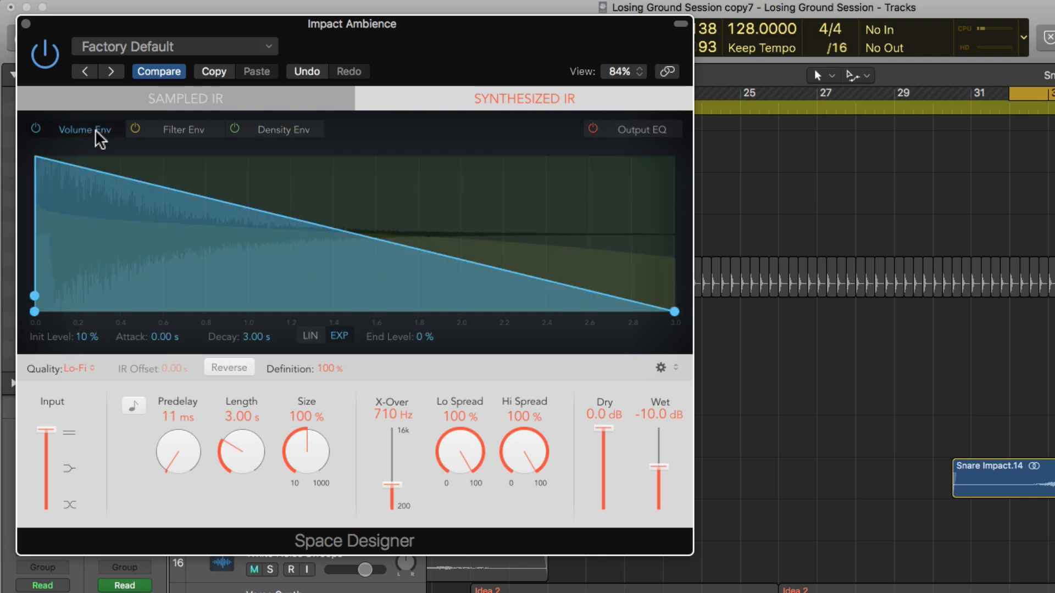
pyautogui.click(155, 132)
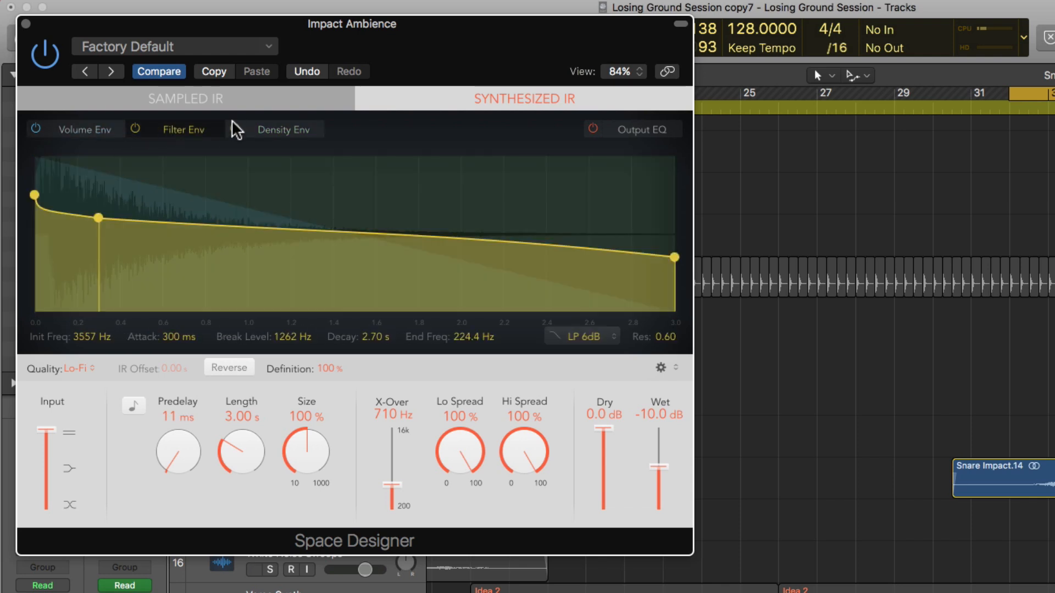
pyautogui.click(289, 129)
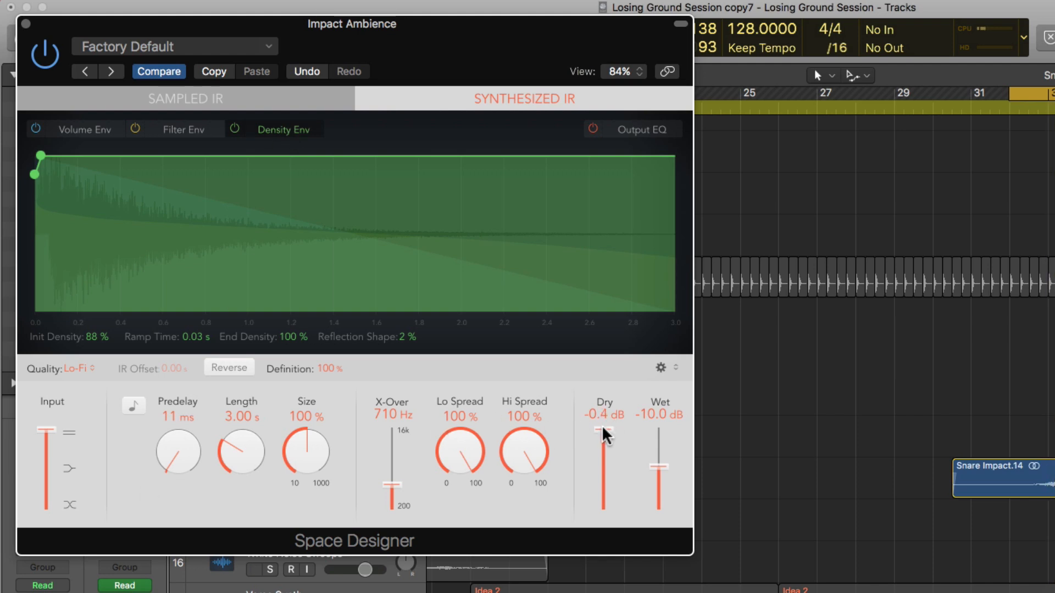
pyautogui.moveTo(668, 467); pyautogui.dragTo(676, 460)
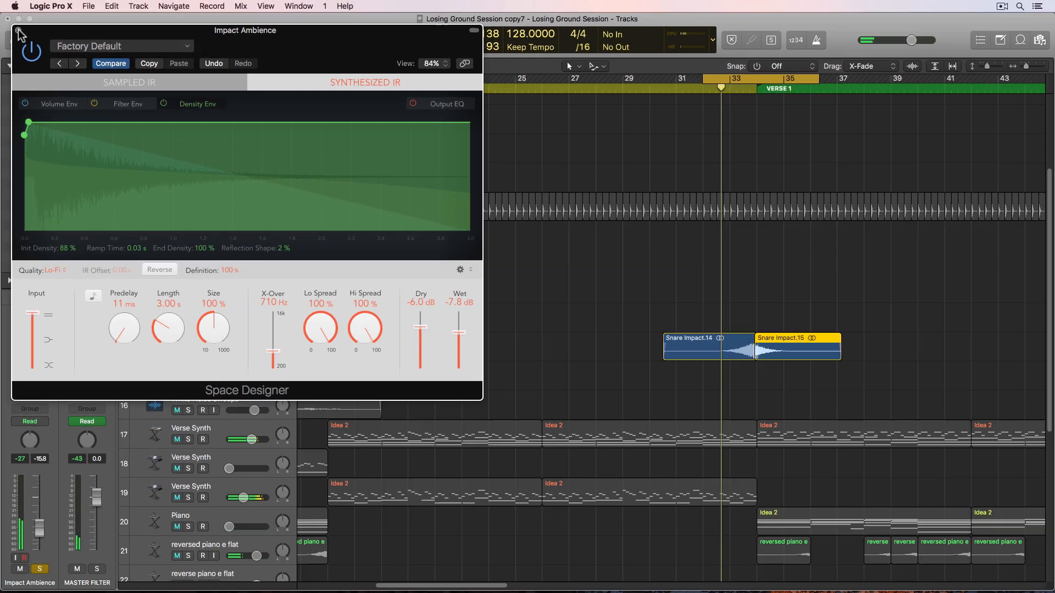
pyautogui.click(24, 25)
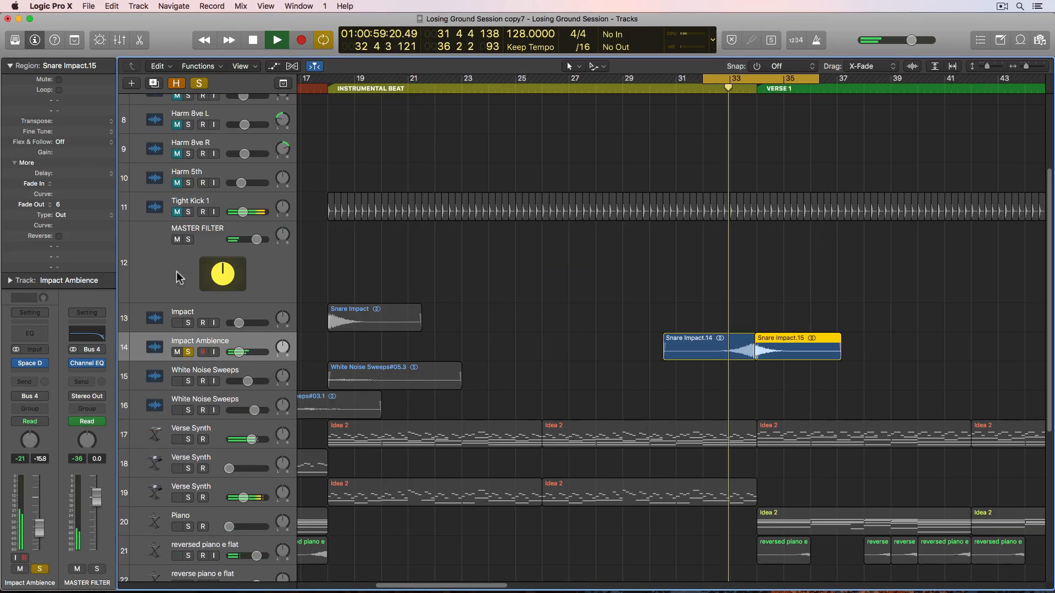
# Step: Take Impact Ambience out of solo, turn the cycle off, and play the transition into Verse 1 in the full mix
pyautogui.click(188, 353)
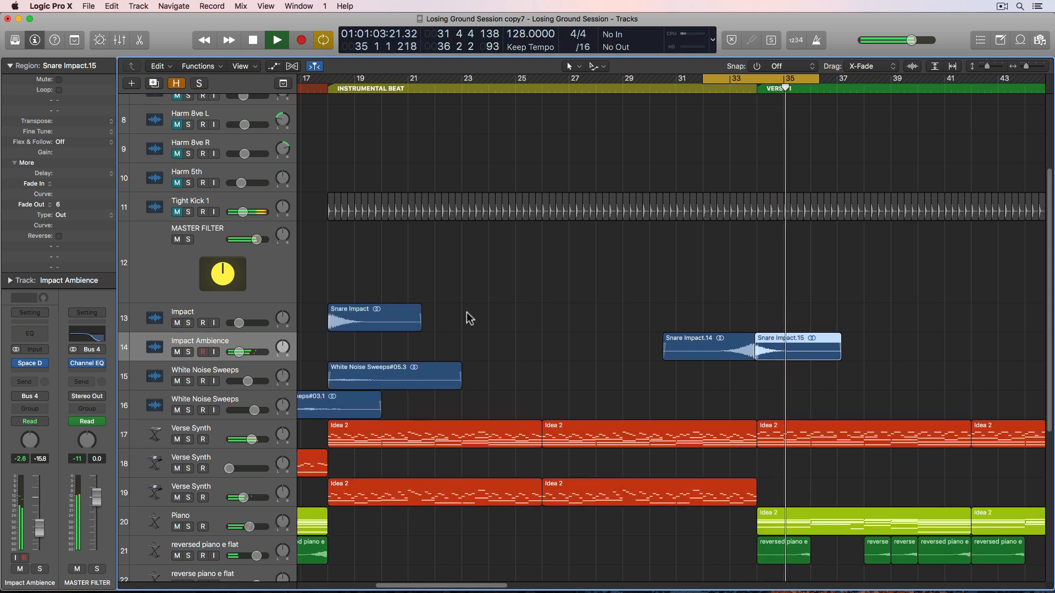
pyautogui.press('c')
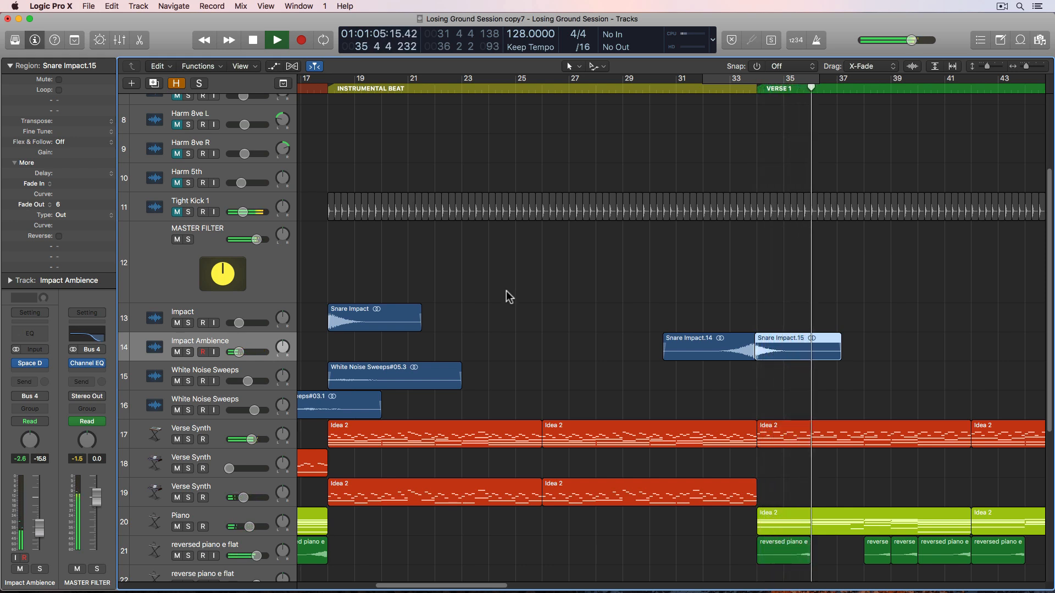
pyautogui.press('super+Left')
pyautogui.press('super+Left')
pyautogui.press('super+Left')
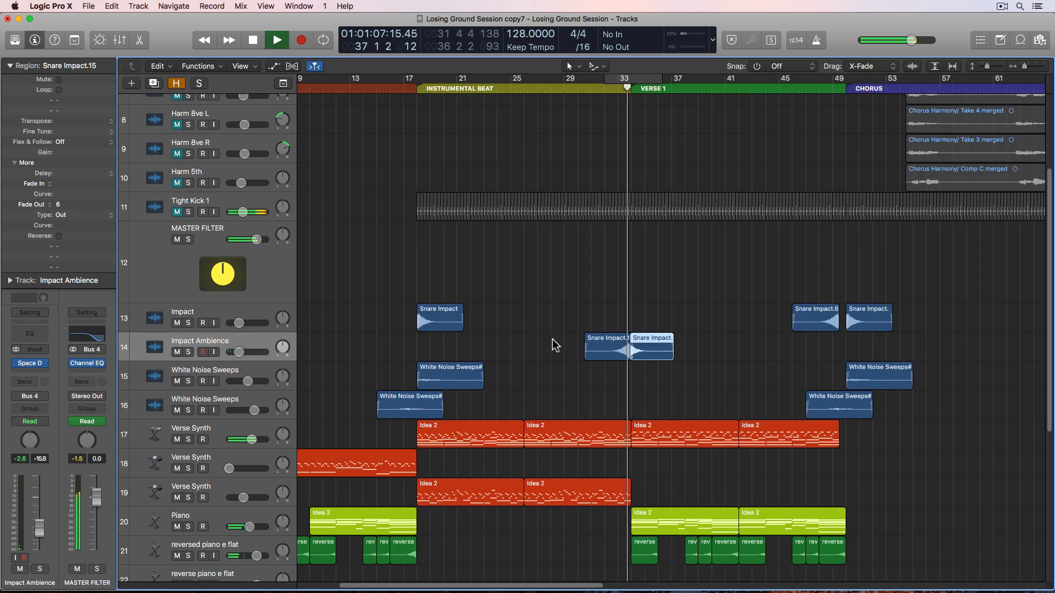
pyautogui.press('super+Right')
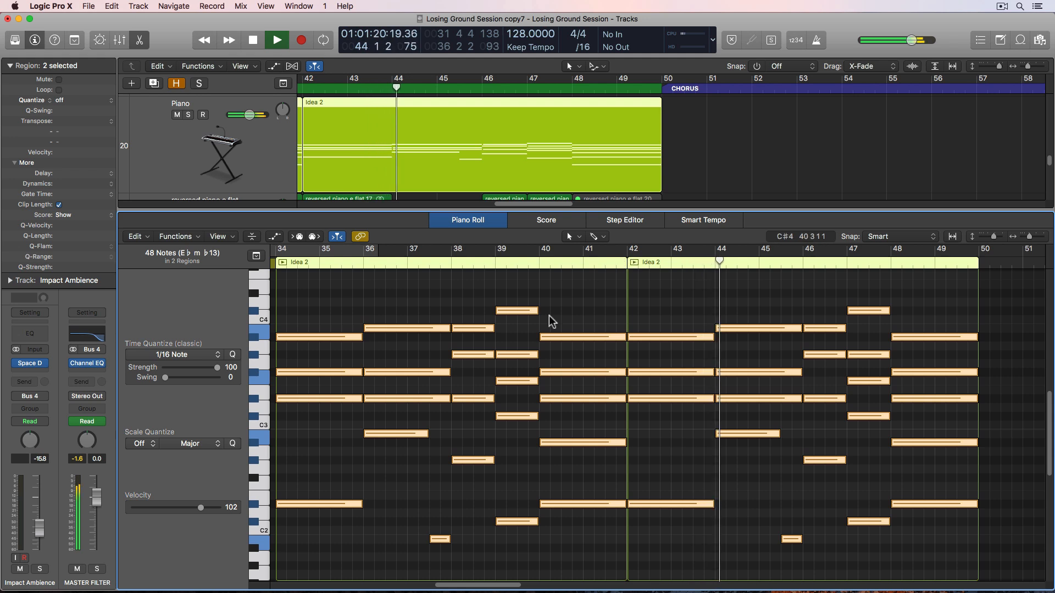
# Step: Transpose all notes of the two Verse 1 Piano regions down one octave and play them from bar 42
pyautogui.click(572, 315)
pyautogui.press('space')
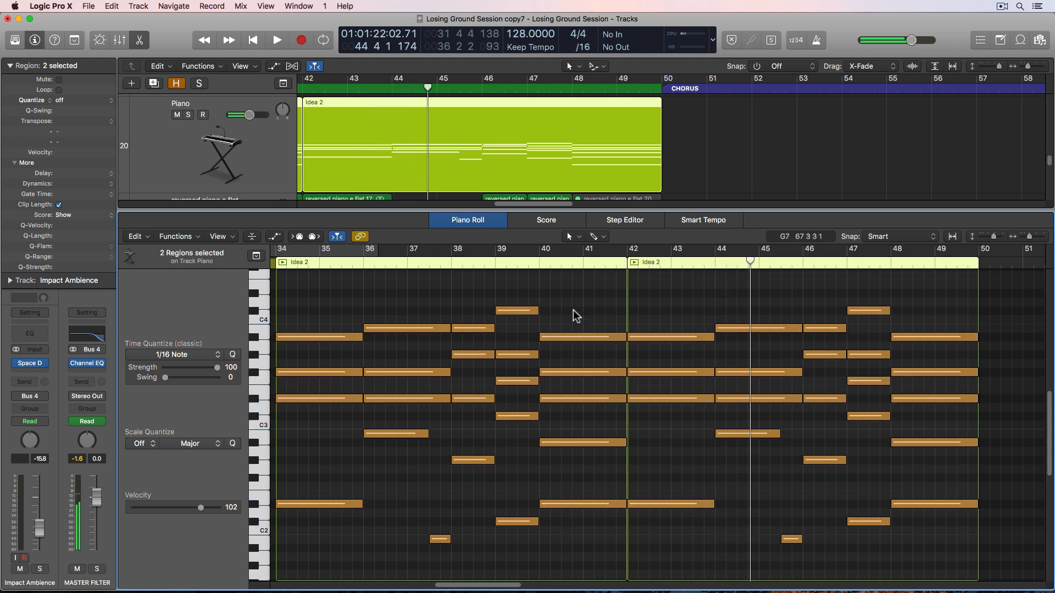
pyautogui.press('super+a')
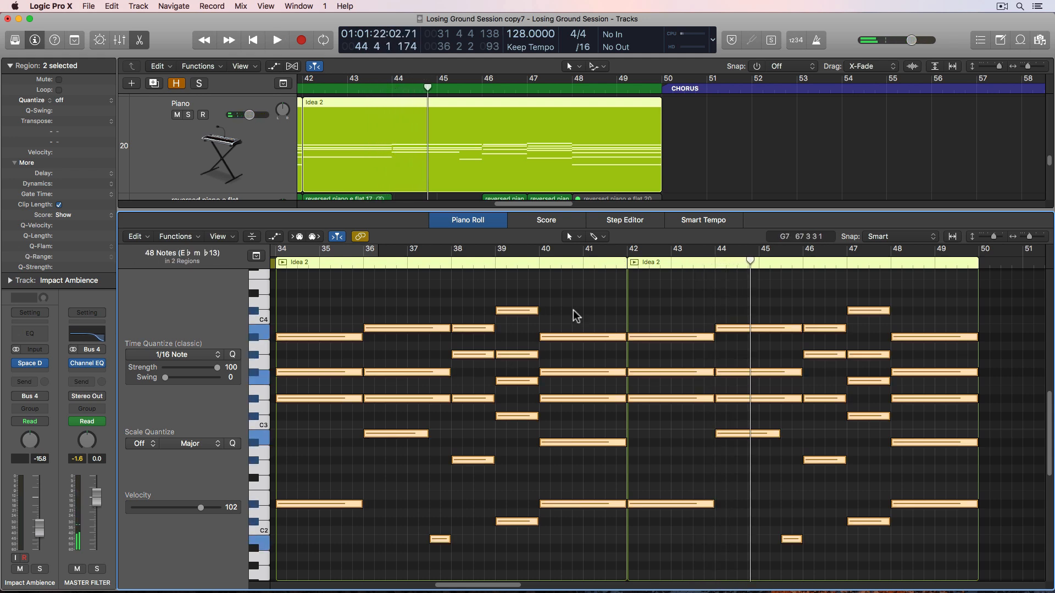
pyautogui.hotkey('alt', 'shift', 'Down')
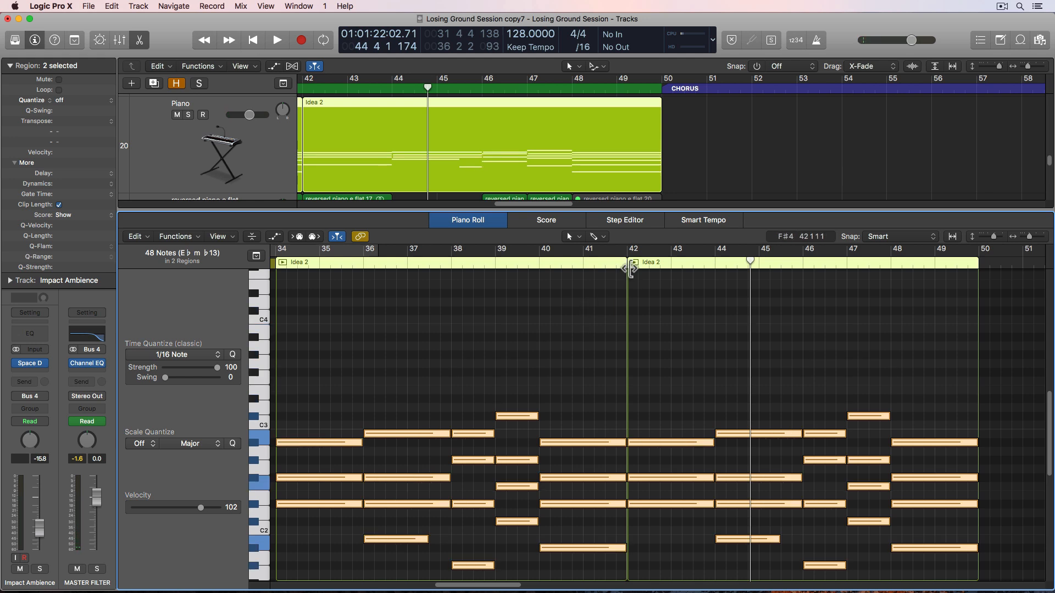
pyautogui.press('space')
pyautogui.click(689, 323)
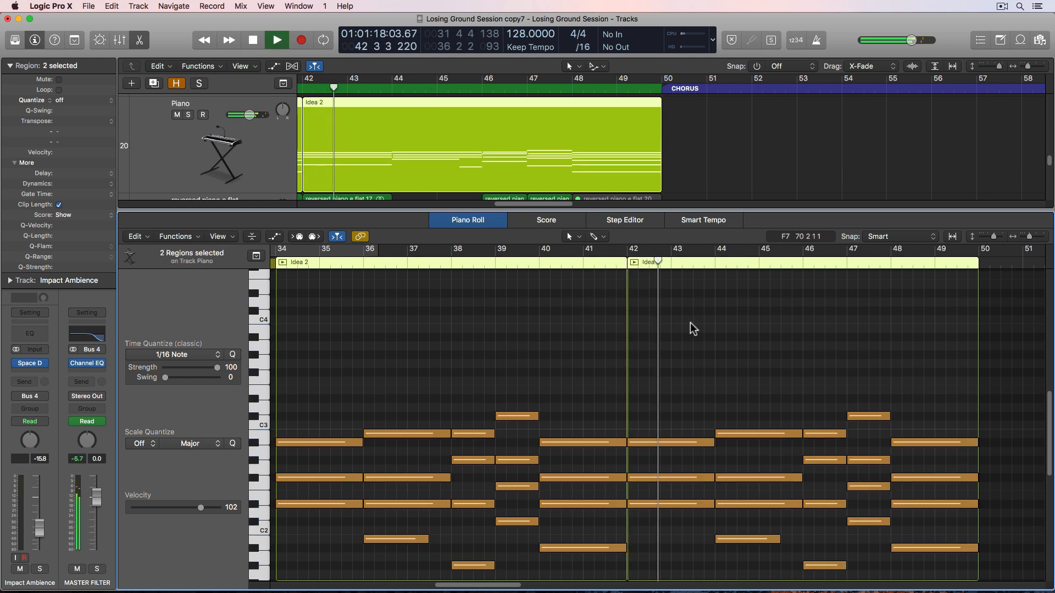
# Step: Set the velocity of all notes in both Verse 1 Piano regions to 83
pyautogui.scroll(-5, 690, 325)
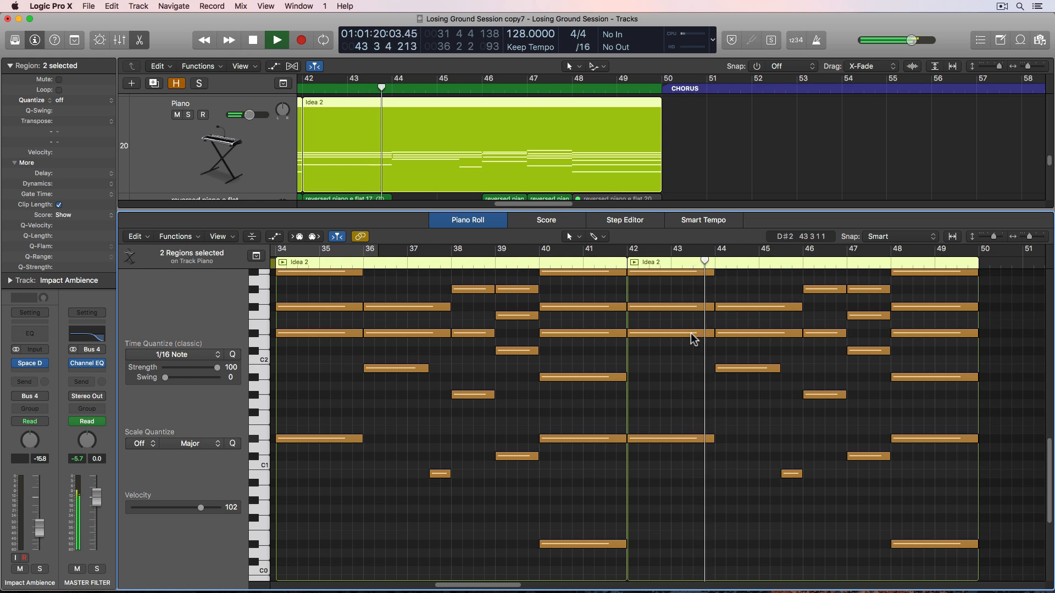
pyautogui.scroll(-4, 690, 338)
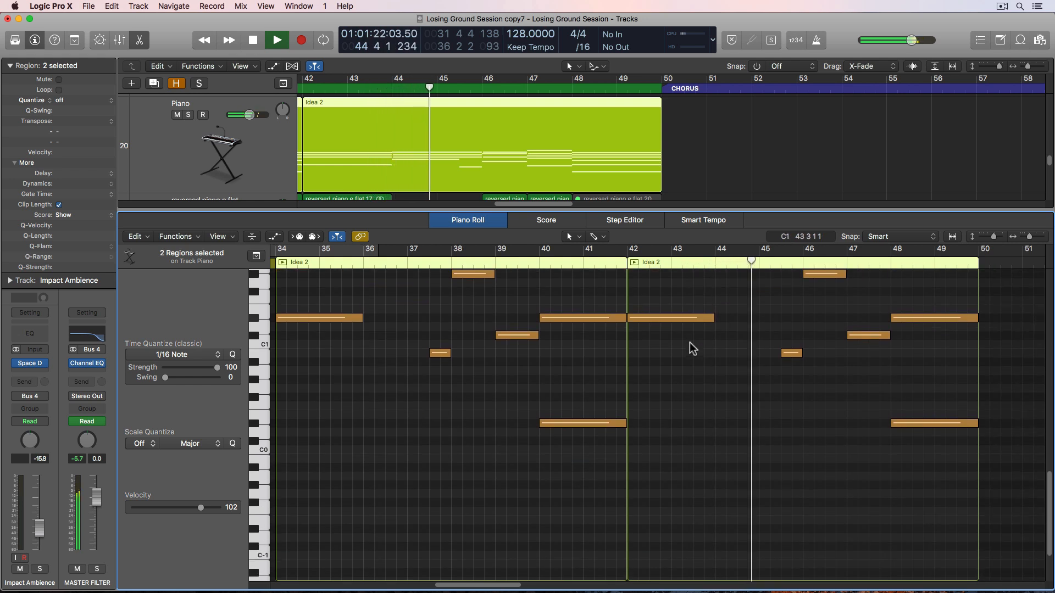
pyautogui.scroll(3, 707, 364)
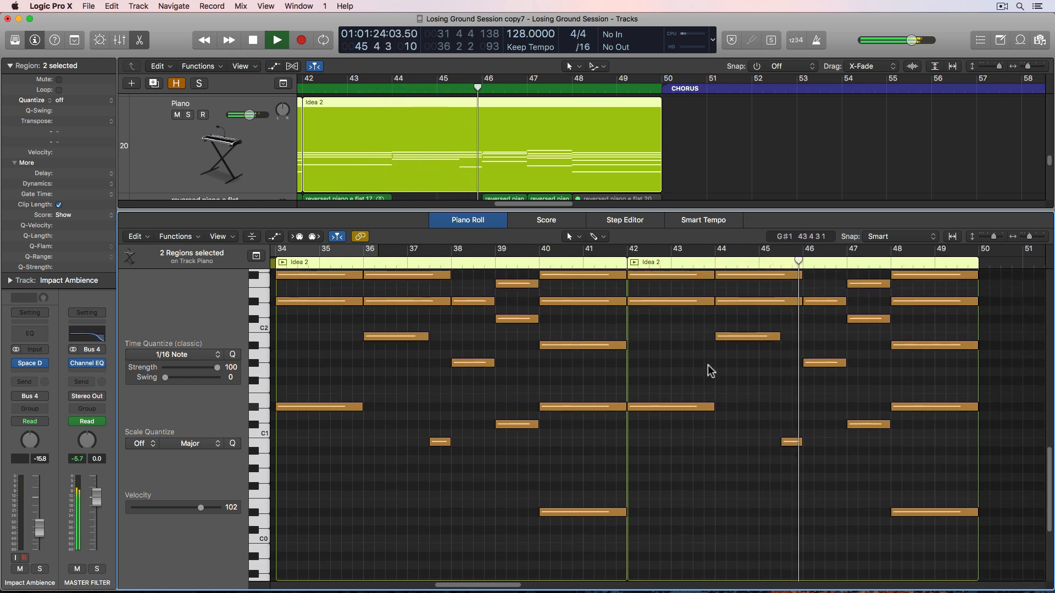
pyautogui.scroll(2, 736, 341)
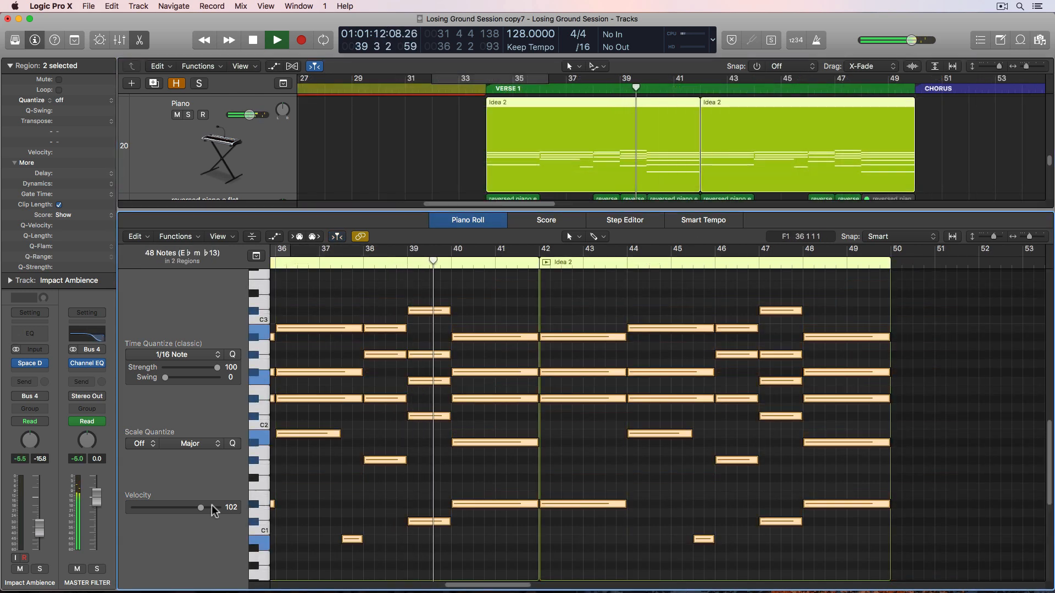
pyautogui.press('super+a')
pyautogui.moveTo(186, 509)
pyautogui.mouseDown()
pyautogui.moveTo(198, 502)
pyautogui.moveTo(189, 507)
pyautogui.mouseUp()
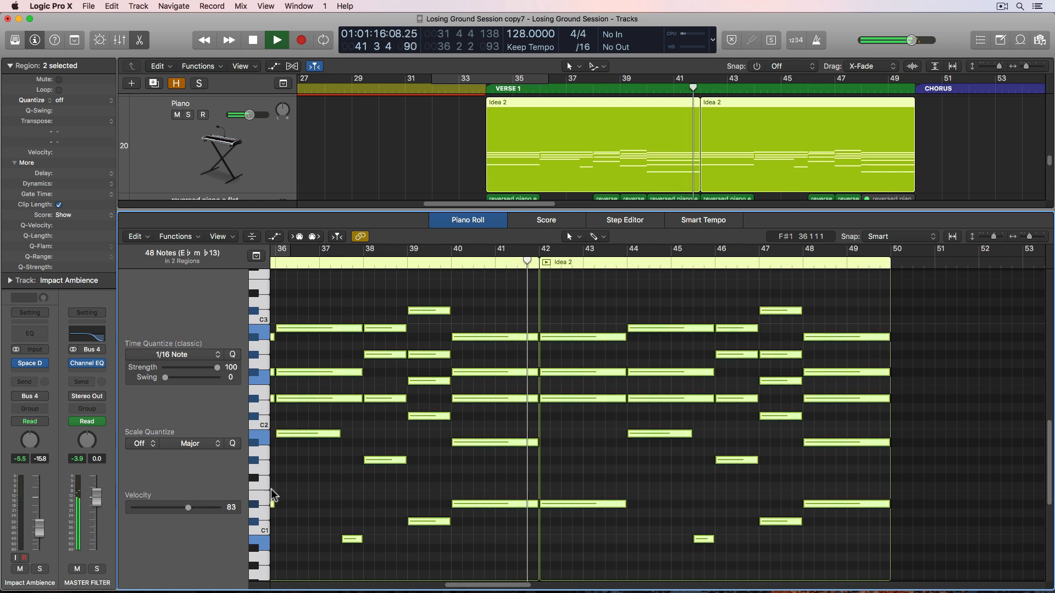
pyautogui.click(355, 476)
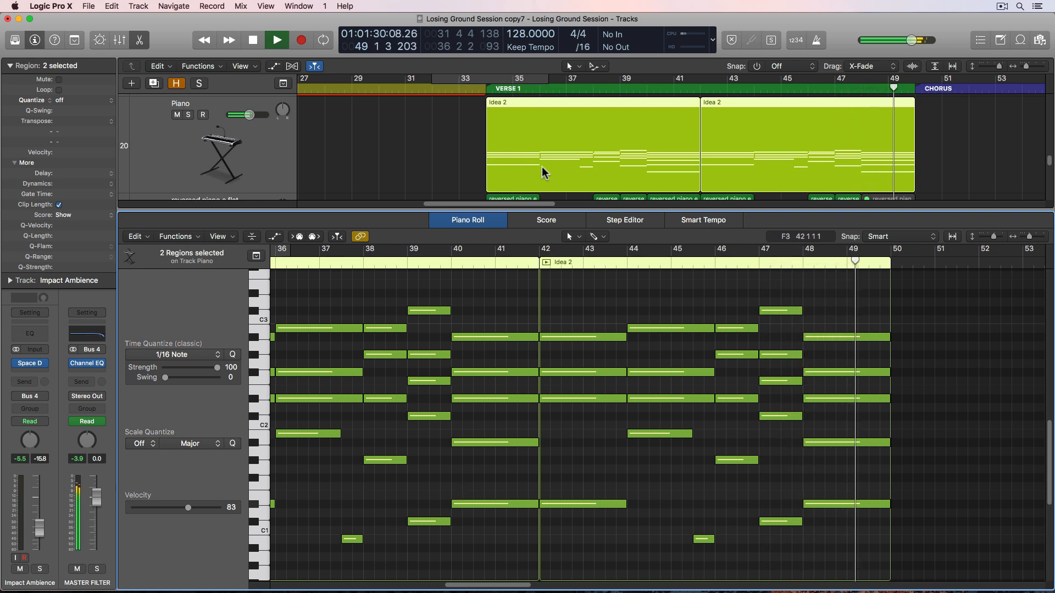
# Step: Stop playback and transpose all notes of the second Verse 1 Piano region, starting at bar 42, up one octave
pyautogui.press('space')
pyautogui.moveTo(589, 282); pyautogui.dragTo(866, 384)
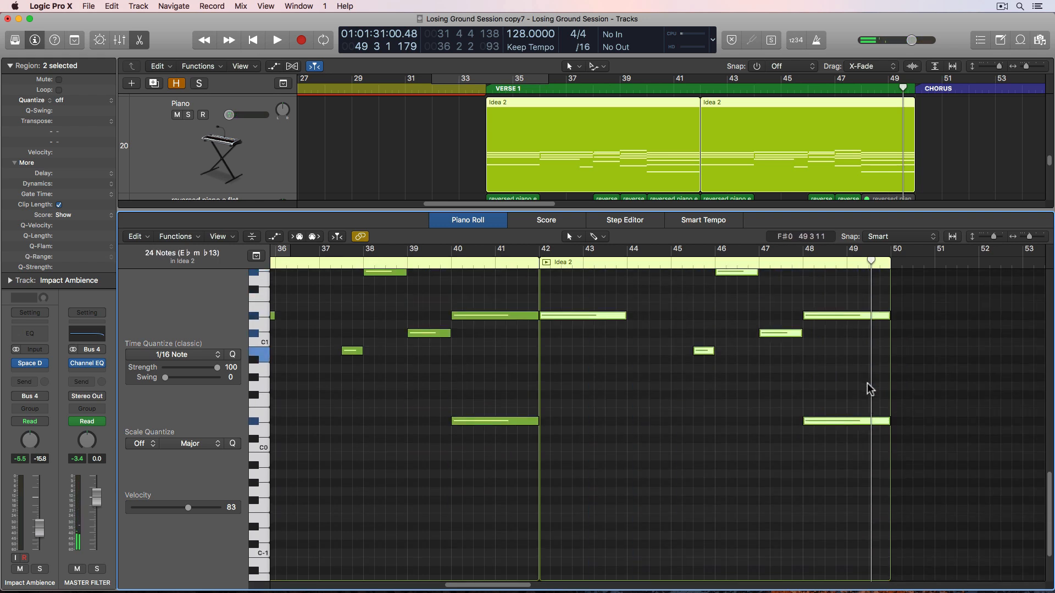
pyautogui.scroll(1, 870, 389)
pyautogui.scroll(5, 775, 450)
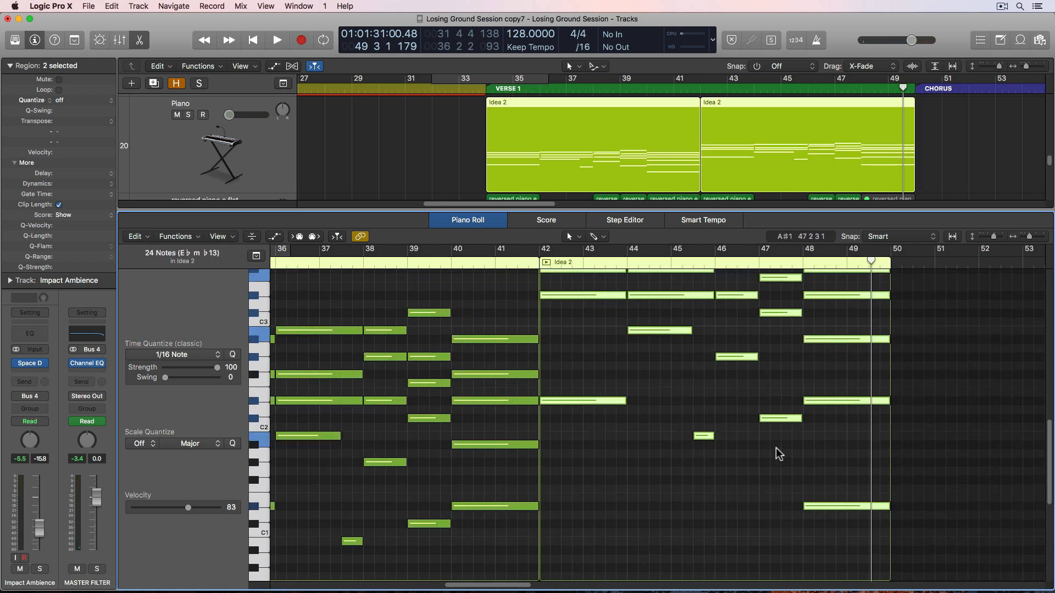
pyautogui.click(775, 447)
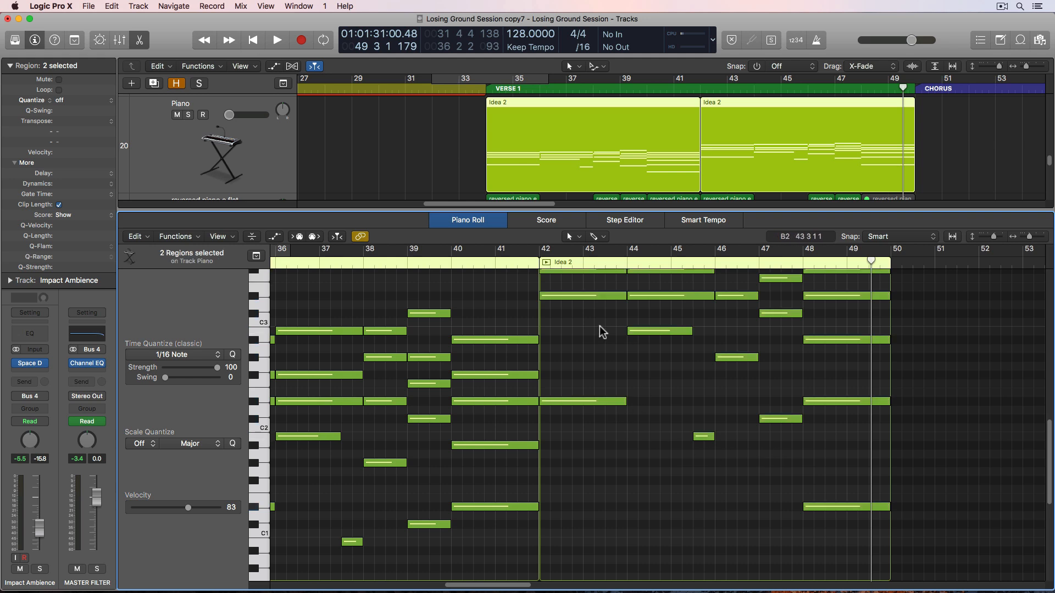
# Step: Copy the five bass notes between bars 42 and 48 one octave lower and play from bar 42
pyautogui.moveTo(582, 324); pyautogui.dragTo(665, 488)
pyautogui.moveTo(555, 354); pyautogui.dragTo(556, 454)
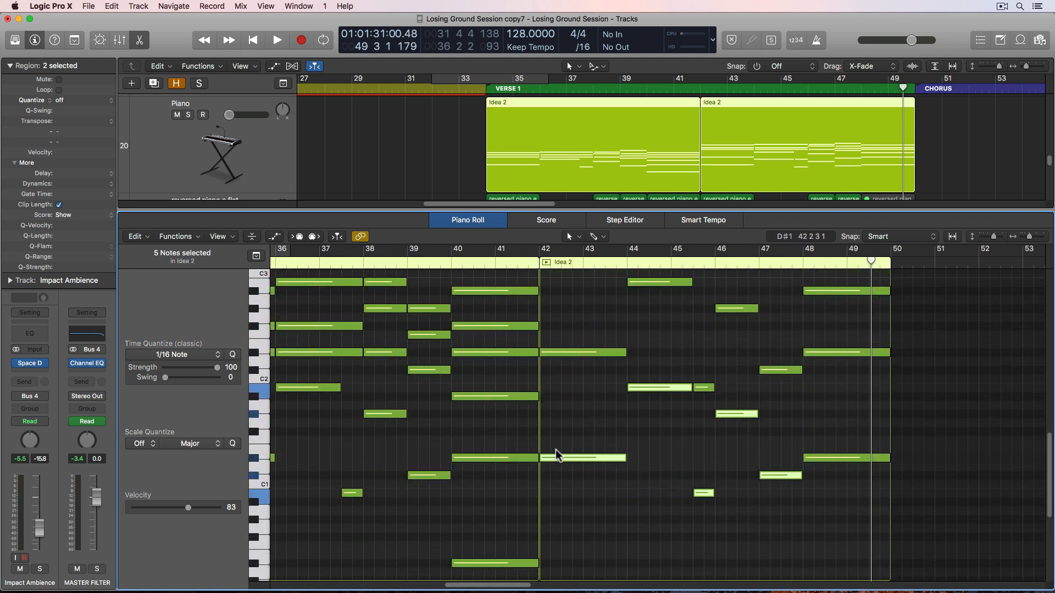
pyautogui.click(556, 323)
pyautogui.doubleClick(540, 267)
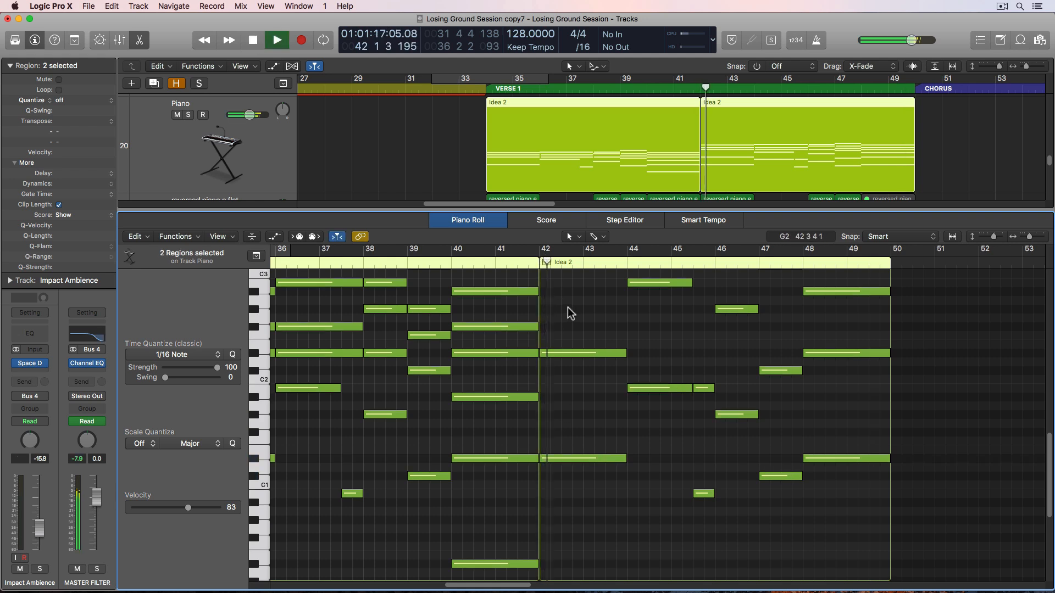
# Step: Check the revised second Piano region during playback, then copy the lowest bass note at bar 40 to bar 48
pyautogui.scroll(4, 568, 308)
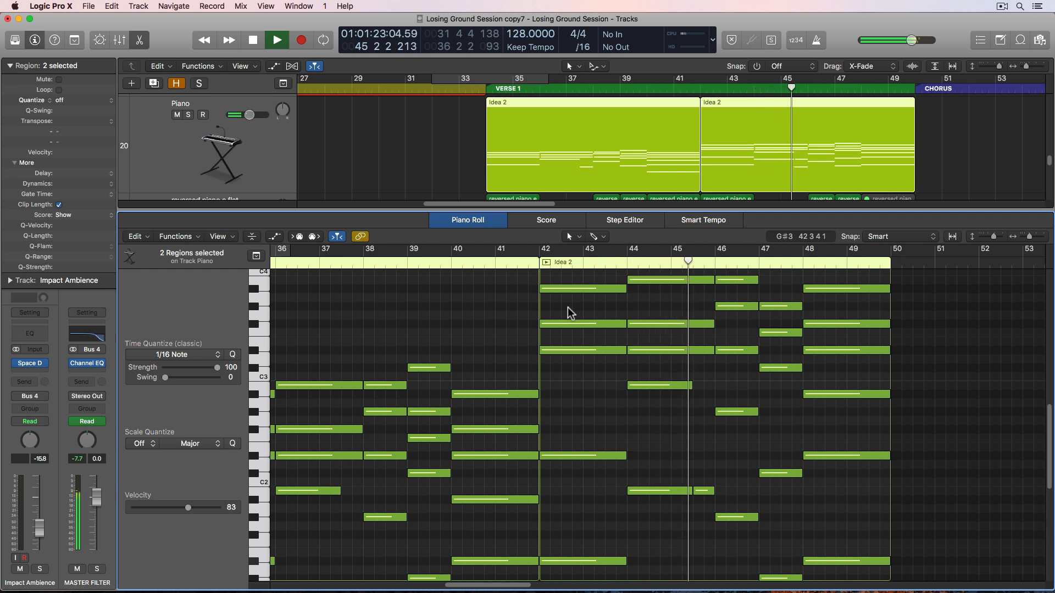
pyautogui.scroll(-1, 651, 434)
pyautogui.scroll(-5, 651, 435)
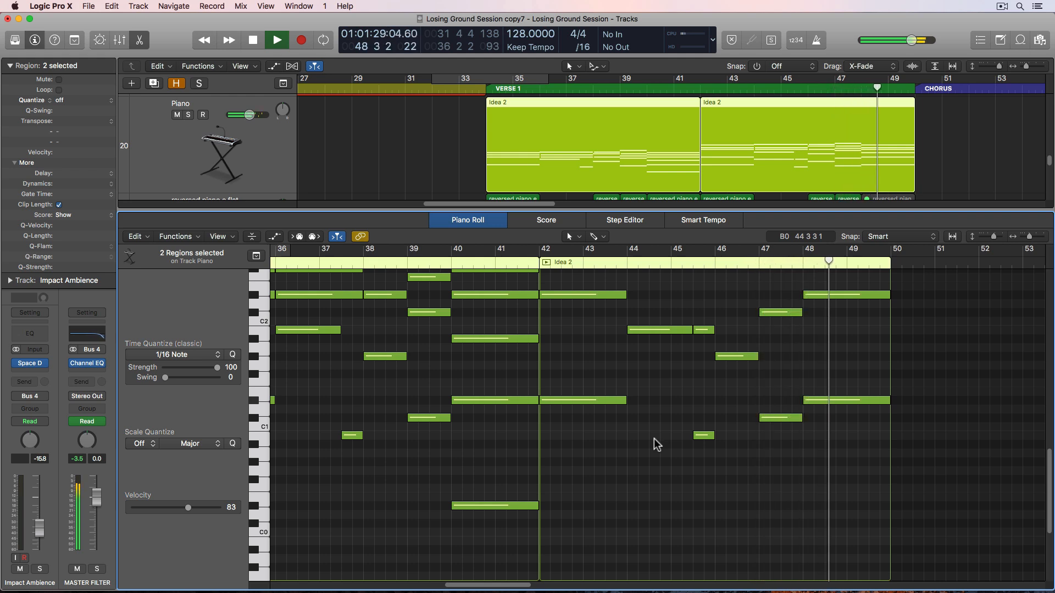
pyautogui.press('space')
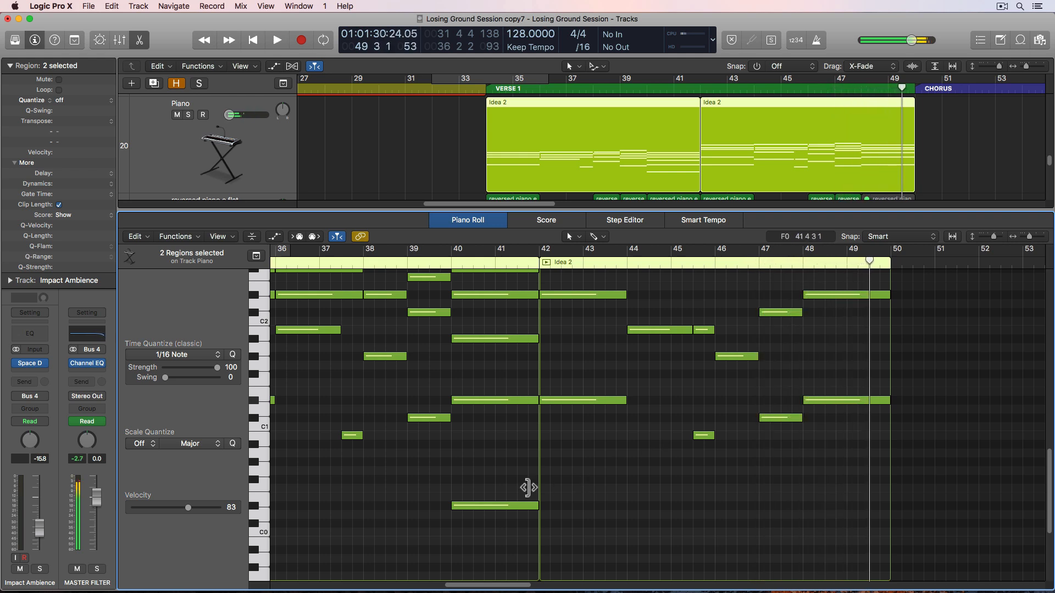
pyautogui.click(451, 259)
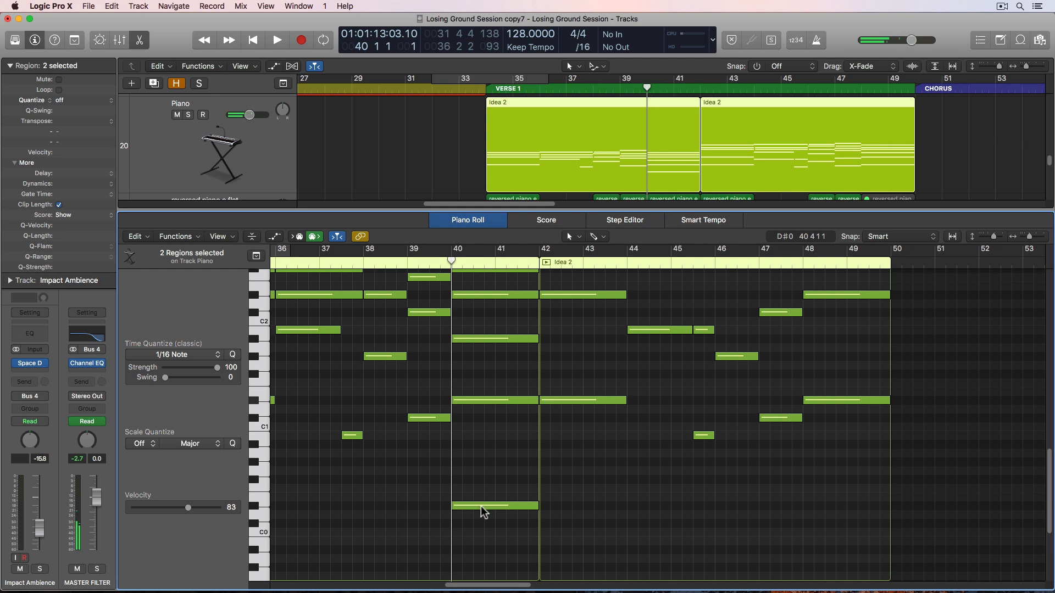
pyautogui.moveTo(482, 511); pyautogui.dragTo(831, 507)
pyautogui.click(711, 476)
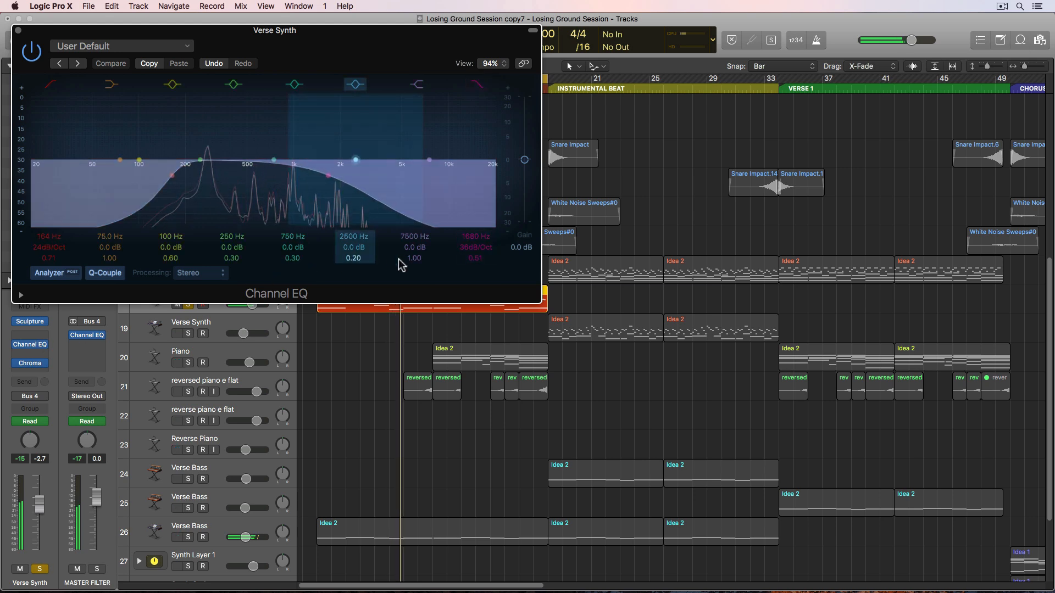
# Step: Set the high cut in the intro Verse Synth's Channel EQ to 2400 Hz with a 48 dB/Oct slope and adjust its Q
pyautogui.moveTo(478, 248)
pyautogui.mouseDown()
pyautogui.moveTo(478, 257)
pyautogui.moveTo(478, 243)
pyautogui.mouseUp()
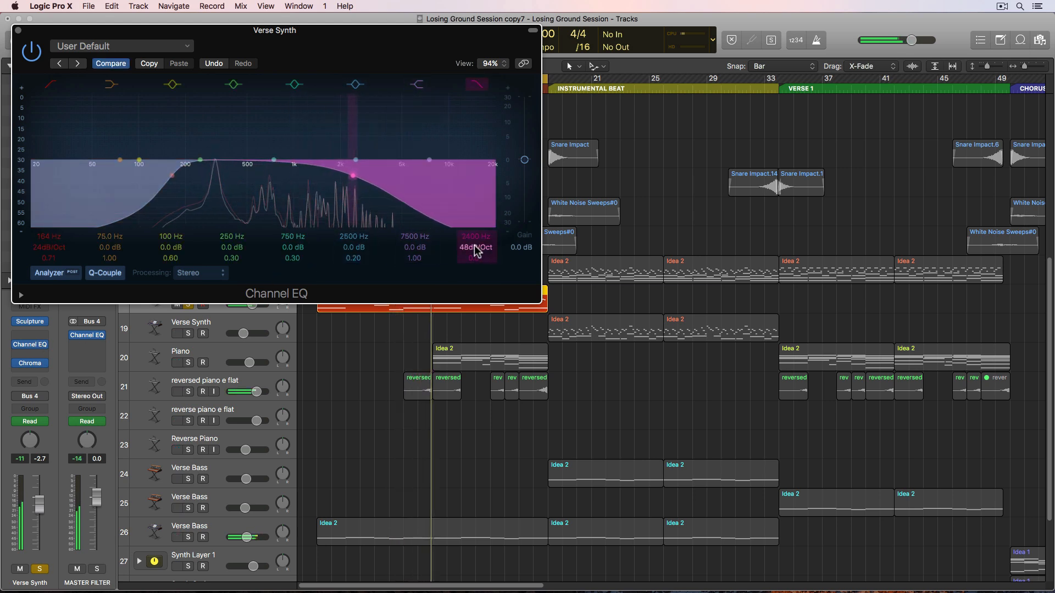
pyautogui.moveTo(478, 257)
pyautogui.mouseDown()
pyautogui.moveTo(478, 248)
pyautogui.moveTo(478, 259)
pyautogui.mouseUp()
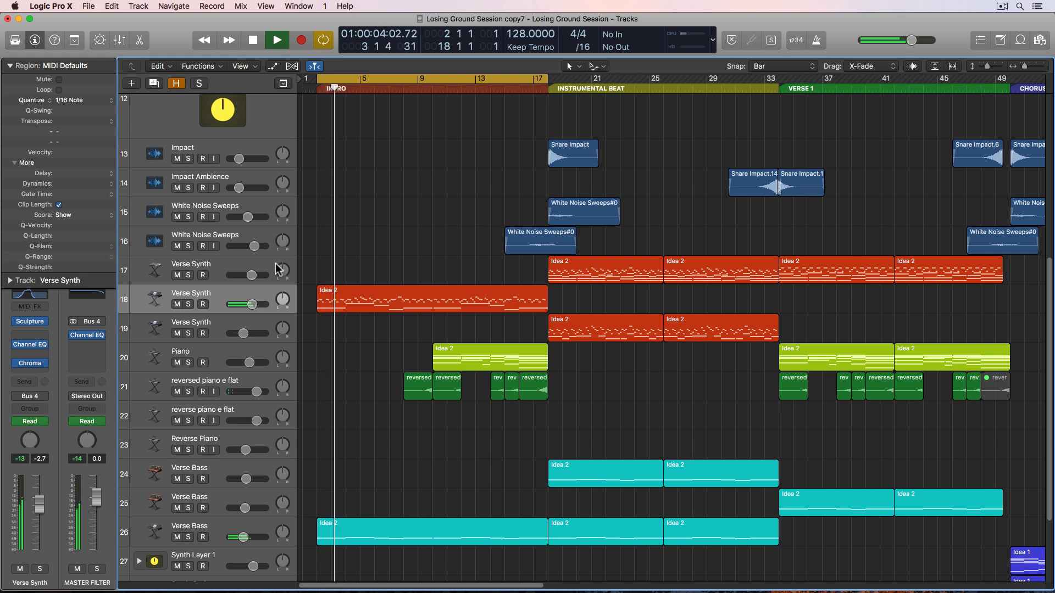
# Step: Set the high cut in the intro Verse Bass track's Channel EQ to a 48 dB/Oct slope with Q 0.54
pyautogui.click(225, 527)
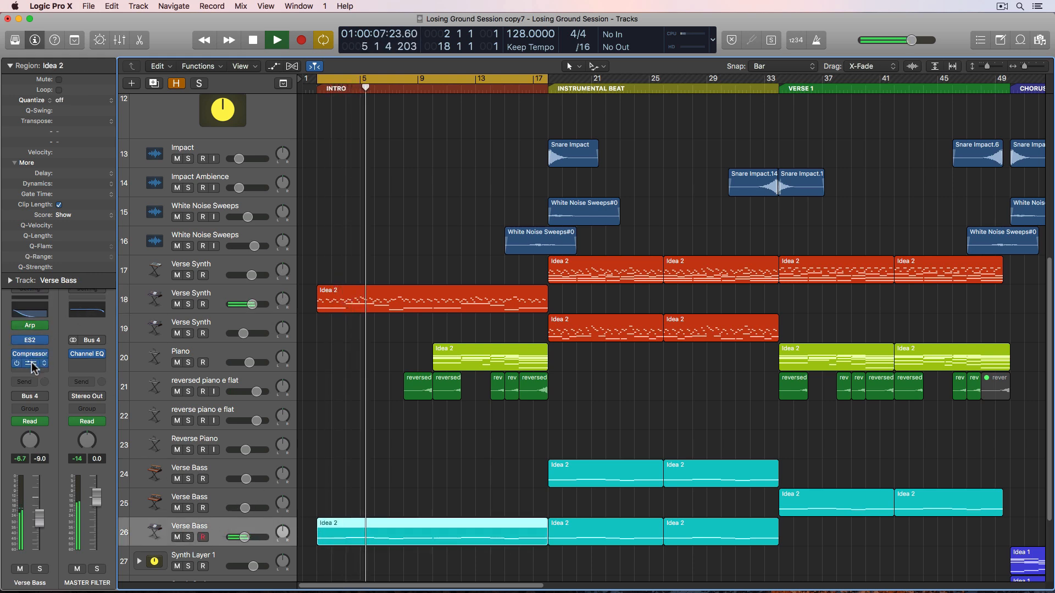
pyautogui.click(30, 363)
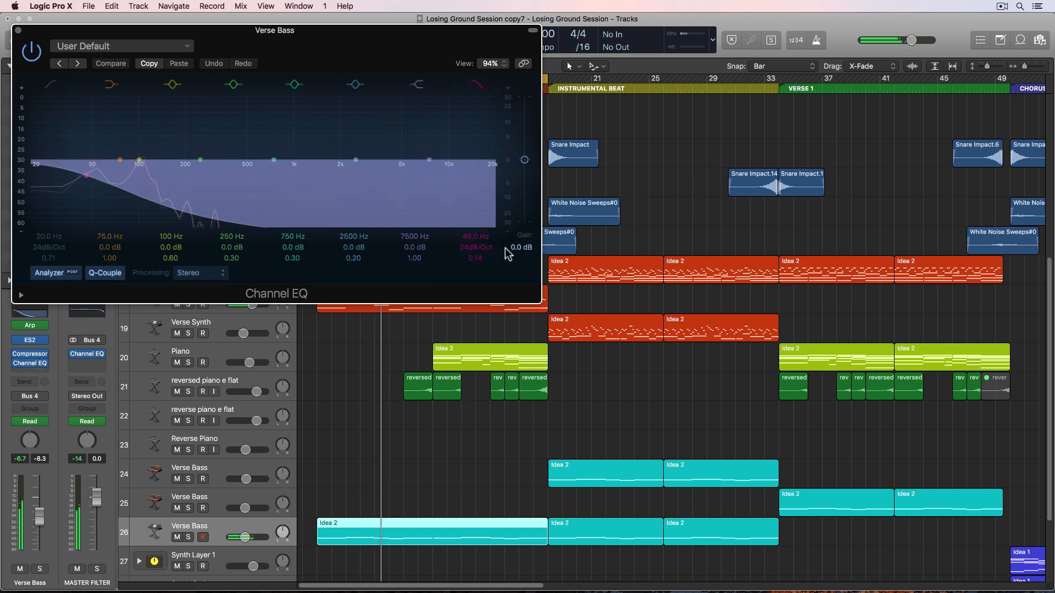
pyautogui.moveTo(477, 248)
pyautogui.mouseDown()
pyautogui.moveTo(476, 232)
pyautogui.moveTo(475, 259)
pyautogui.mouseUp()
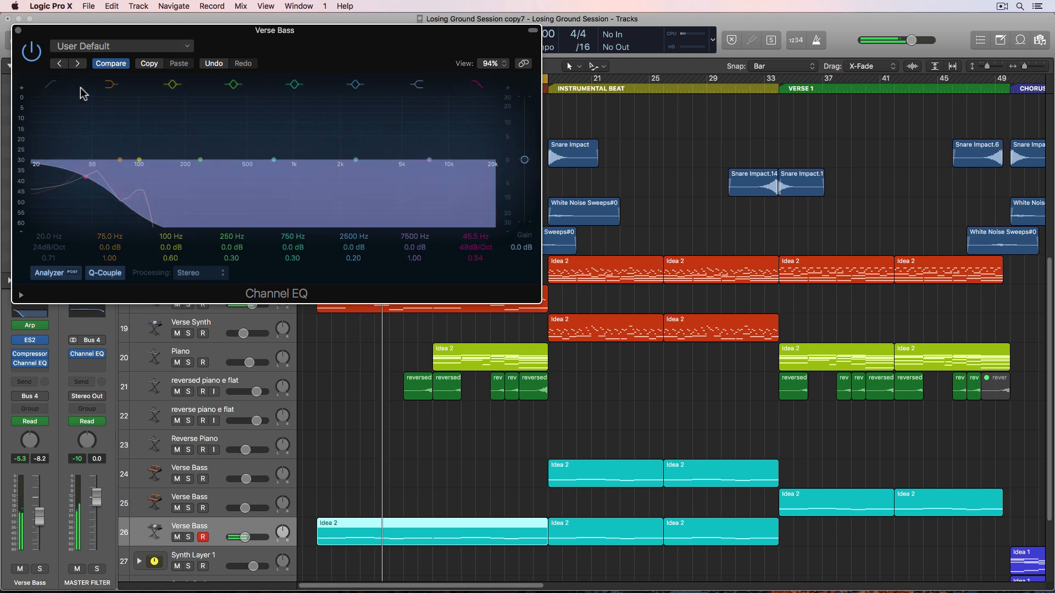
# Step: Enable the Verse Bass EQ's low cut at 25 Hz with a 48 dB/Oct slope and close the EQ
pyautogui.click(50, 86)
pyautogui.moveTo(48, 251); pyautogui.dragTo(48, 246)
pyautogui.click(49, 235)
pyautogui.write('25')
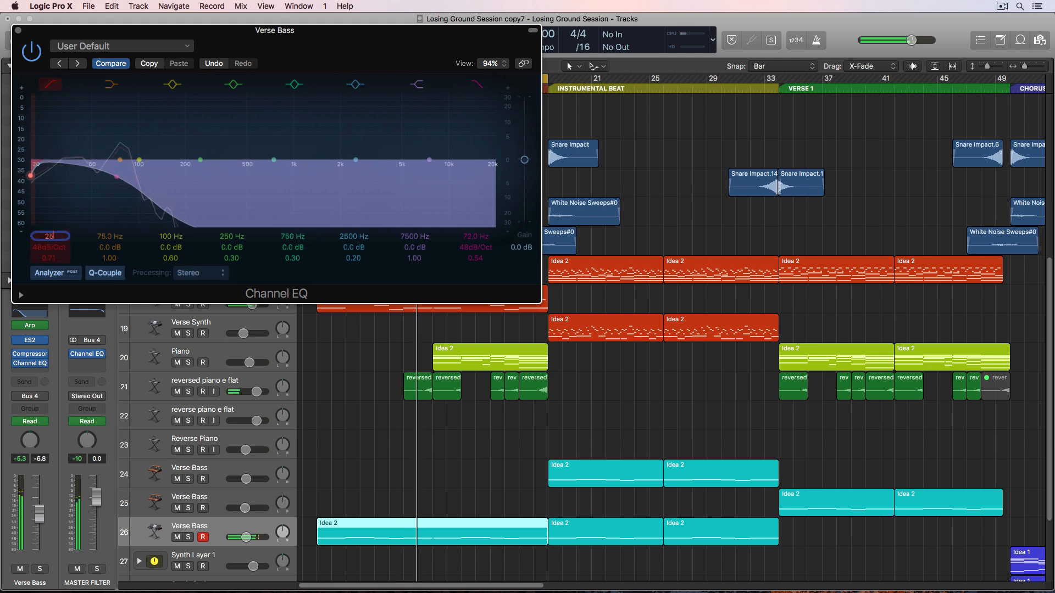
pyautogui.press('Return')
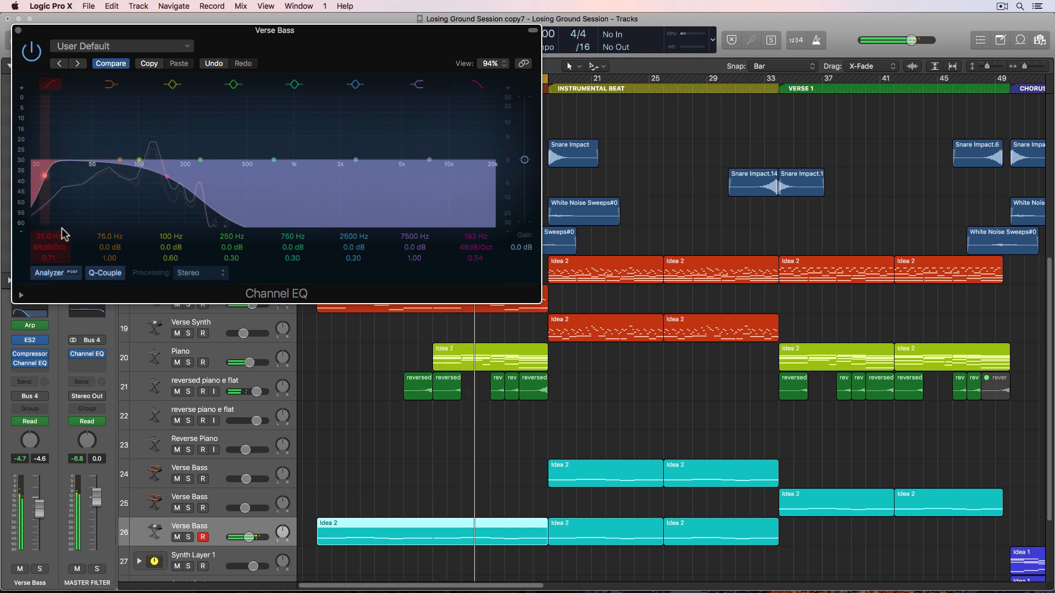
pyautogui.click(18, 31)
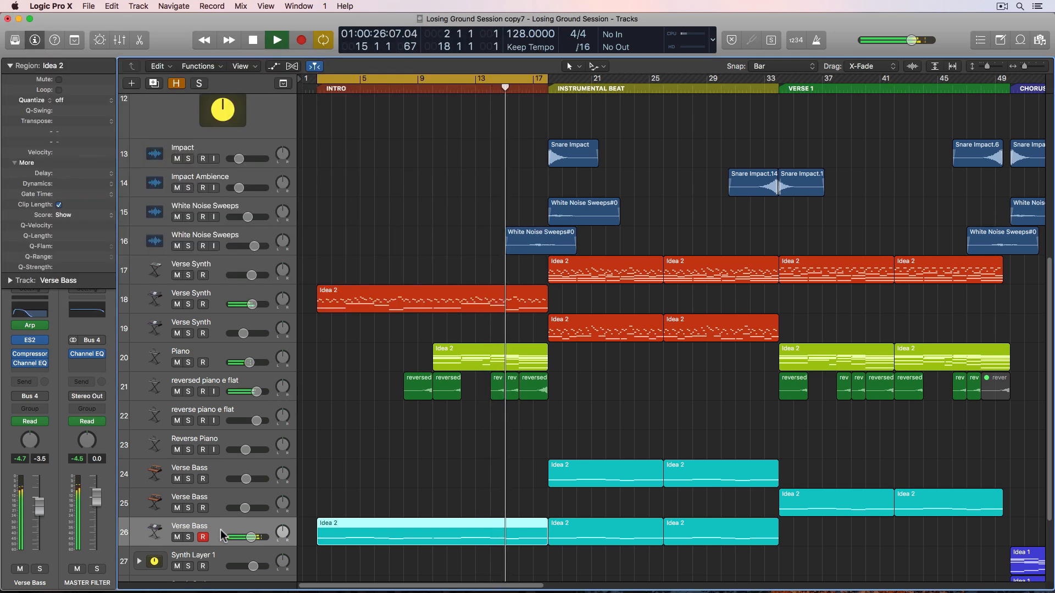
# Step: Copy the Instrumental Beat regions of the lowest Verse Bass track to fill Verse 2 and the Outro on the same track
pyautogui.click(366, 471)
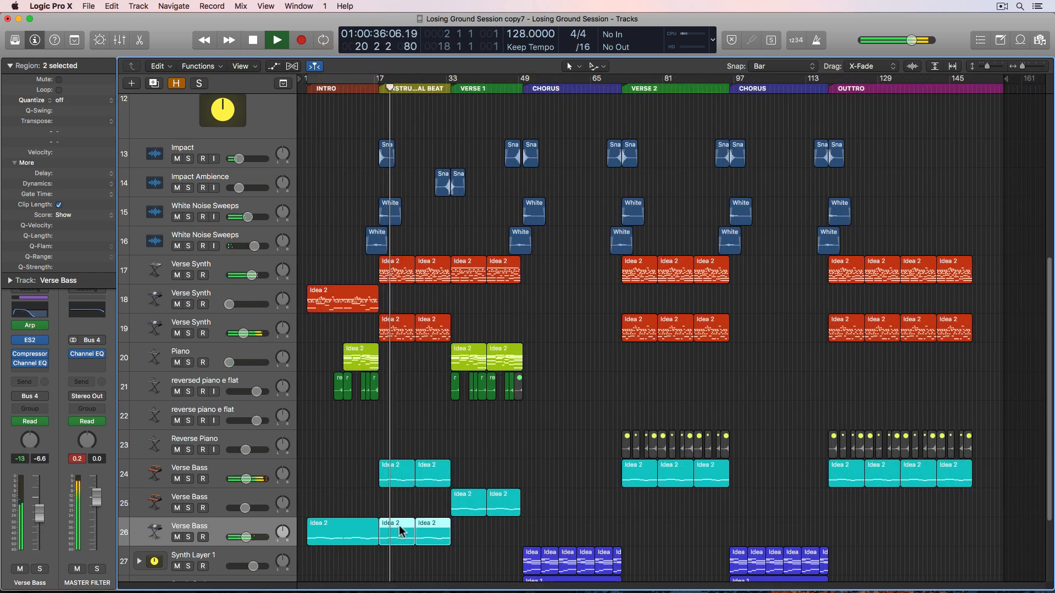
pyautogui.moveTo(399, 530); pyautogui.dragTo(849, 518)
pyautogui.moveTo(647, 533); pyautogui.dragTo(714, 533)
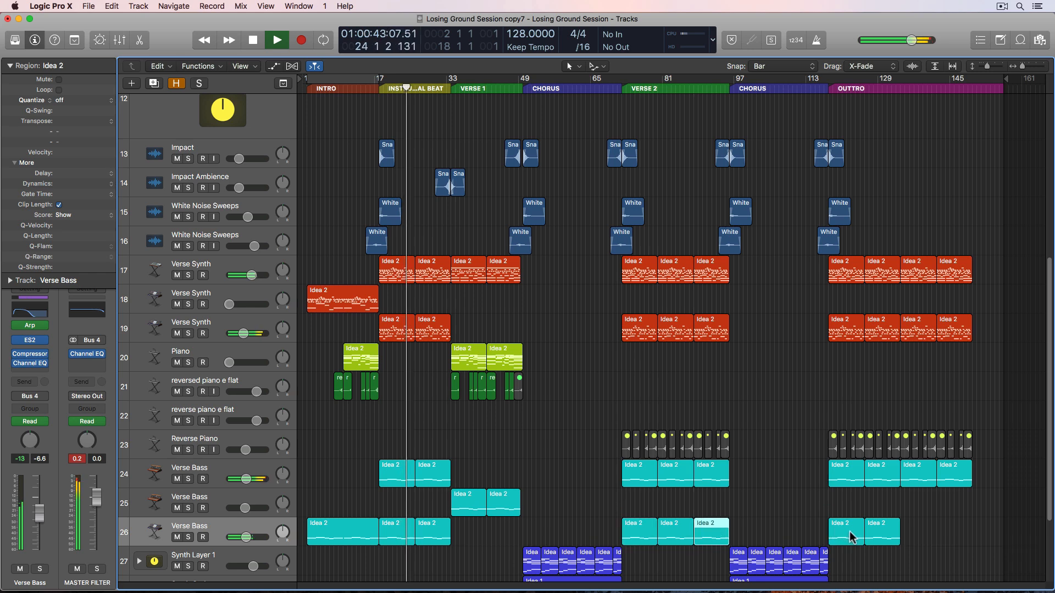
pyautogui.moveTo(846, 494); pyautogui.dragTo(949, 536)
pyautogui.keyDown('ctrl'); pyautogui.keyDown('alt'); pyautogui.click(734, 455); pyautogui.keyUp('alt'); pyautogui.keyUp('ctrl')
pyautogui.click(862, 506)
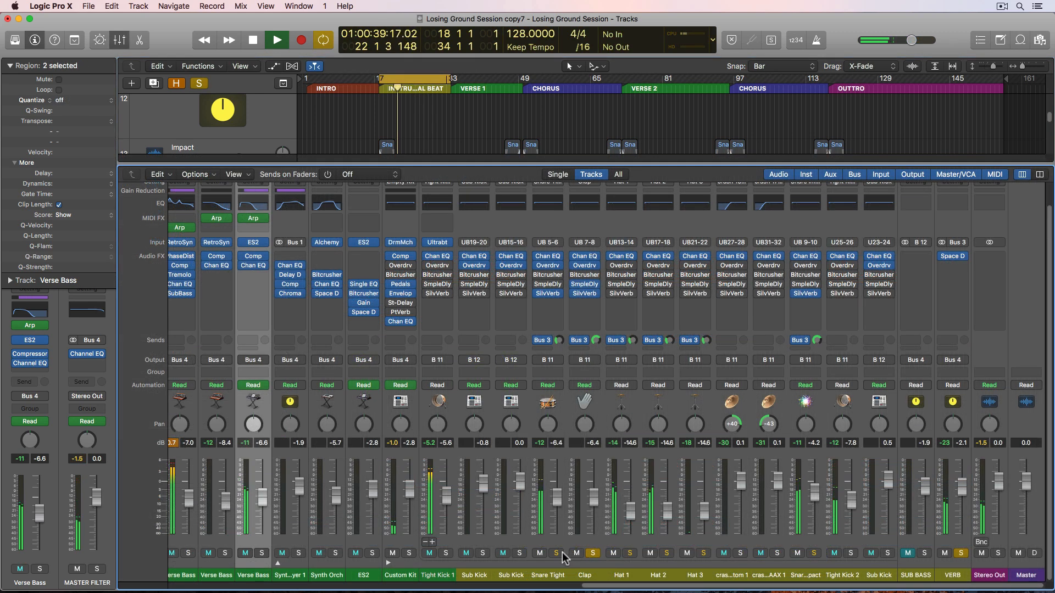
# Step: Solo the Snare Tight and Snare Impact channels and insert a Noise Gate after Space Designer on the VERB channel
pyautogui.click(557, 553)
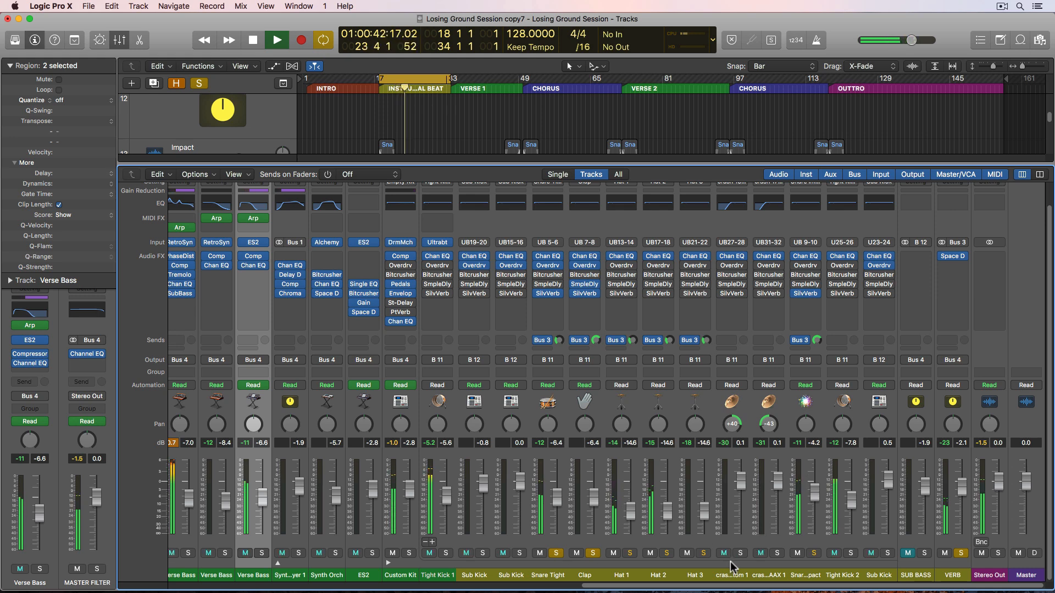
pyautogui.click(817, 555)
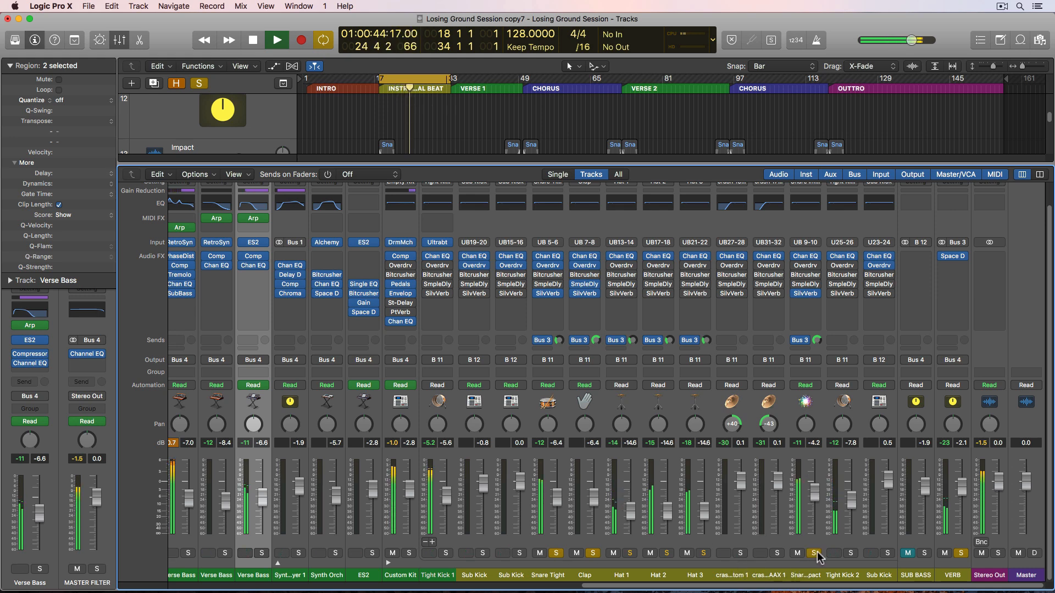
pyautogui.click(962, 269)
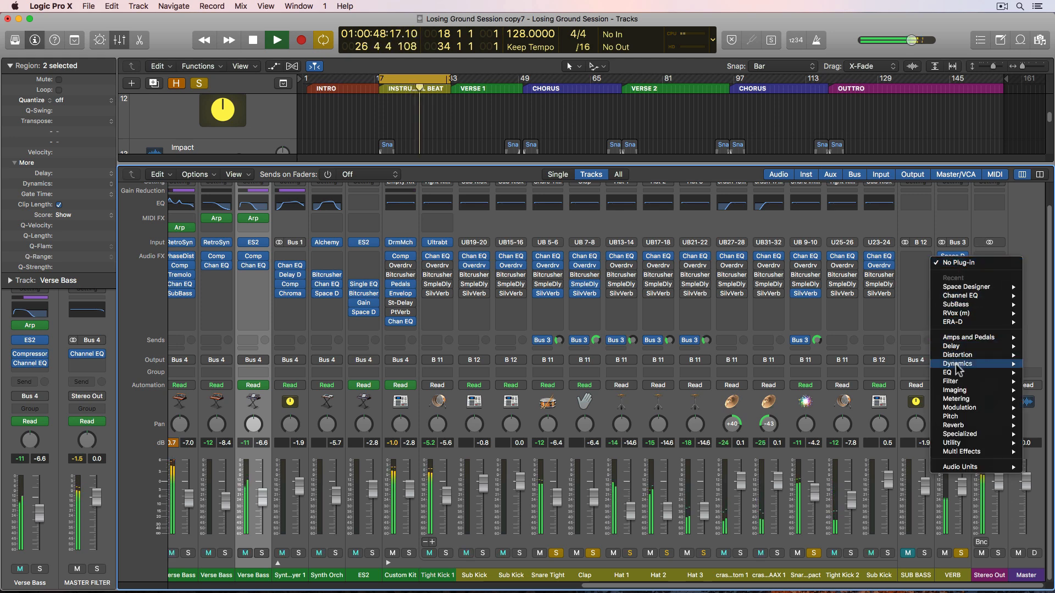
pyautogui.moveTo(957, 367)
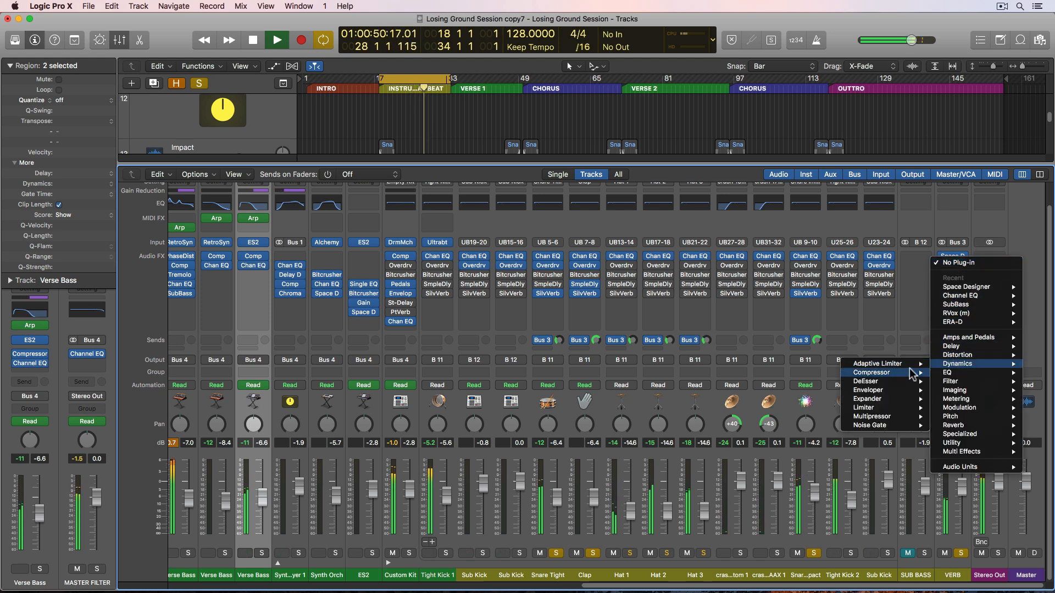
pyautogui.moveTo(887, 427)
pyautogui.click(828, 428)
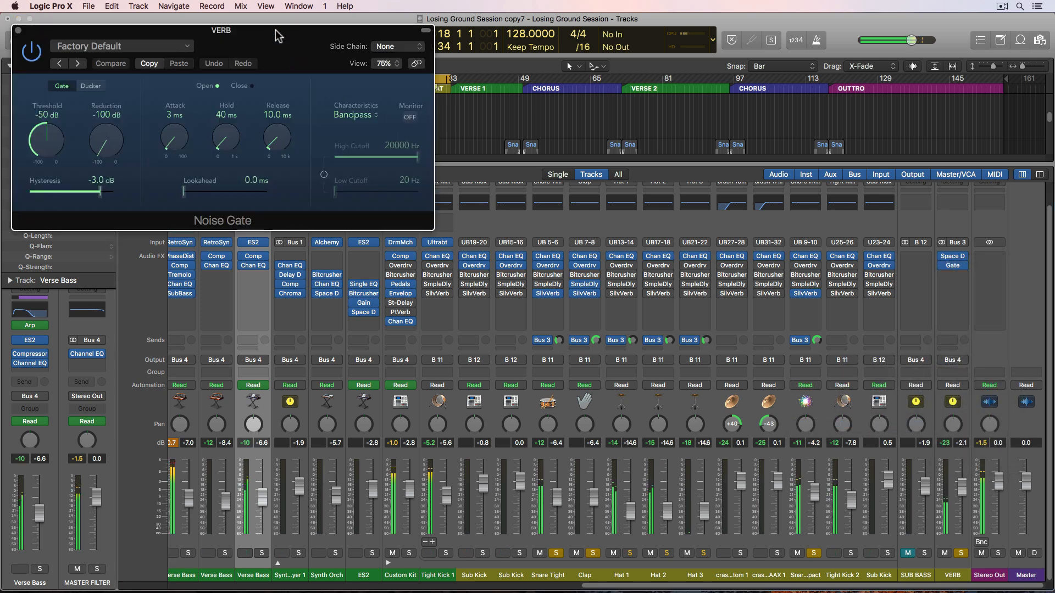
pyautogui.moveTo(255, 29); pyautogui.dragTo(560, 210)
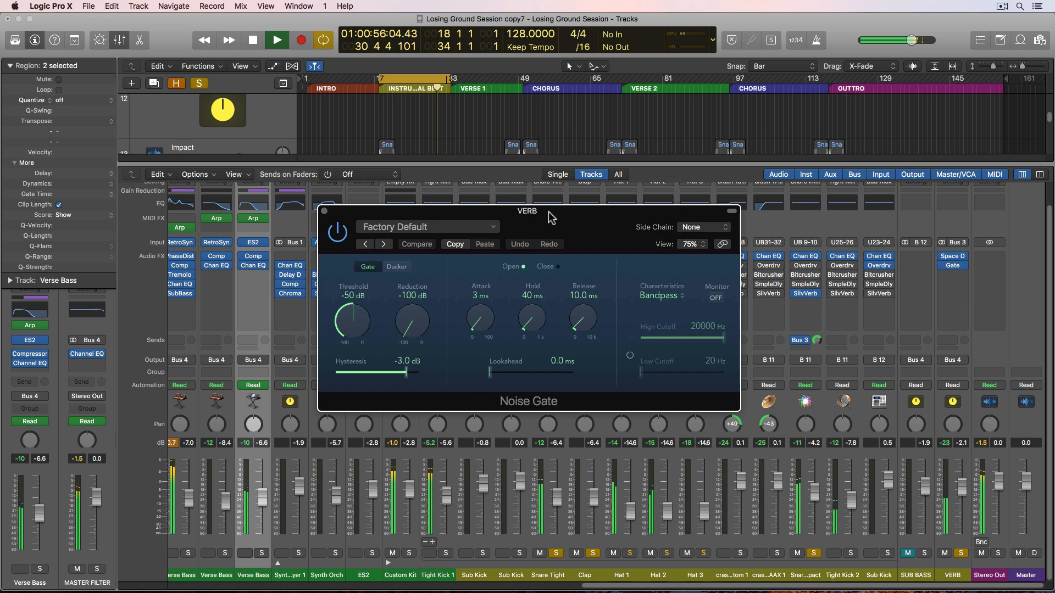
pyautogui.click(451, 227)
pyautogui.press('Escape')
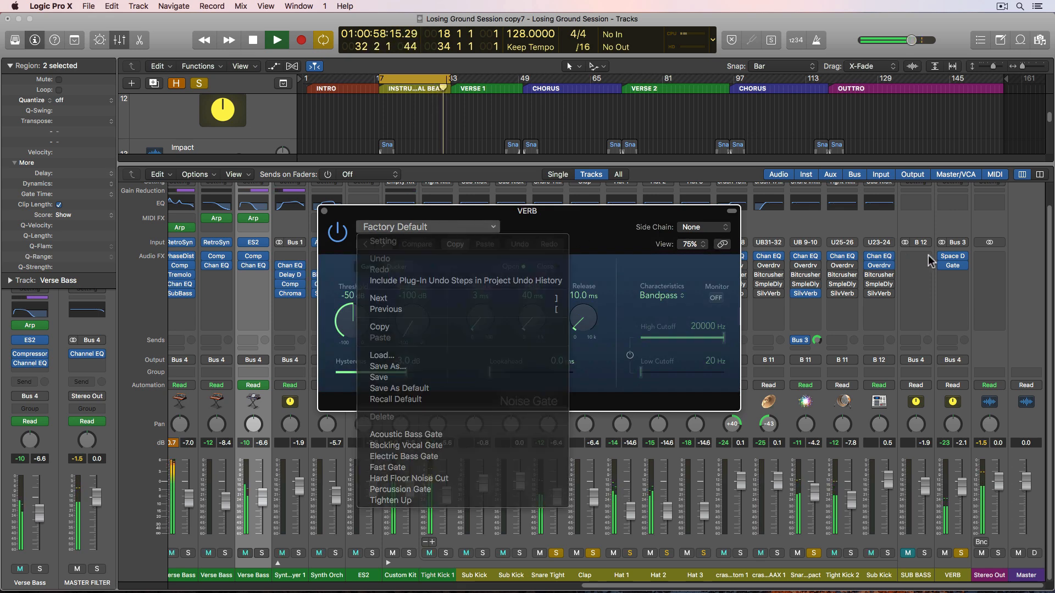
# Step: Raise the VERB channel's Space Designer wet level to -8.8 dB and close the reverb
pyautogui.click(953, 260)
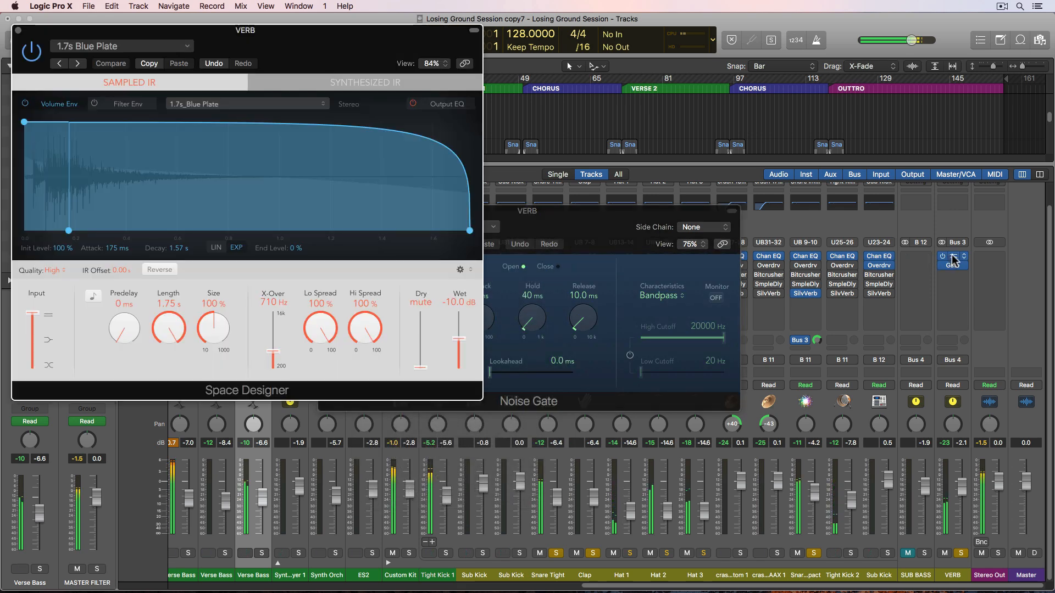
pyautogui.moveTo(460, 339); pyautogui.dragTo(462, 335)
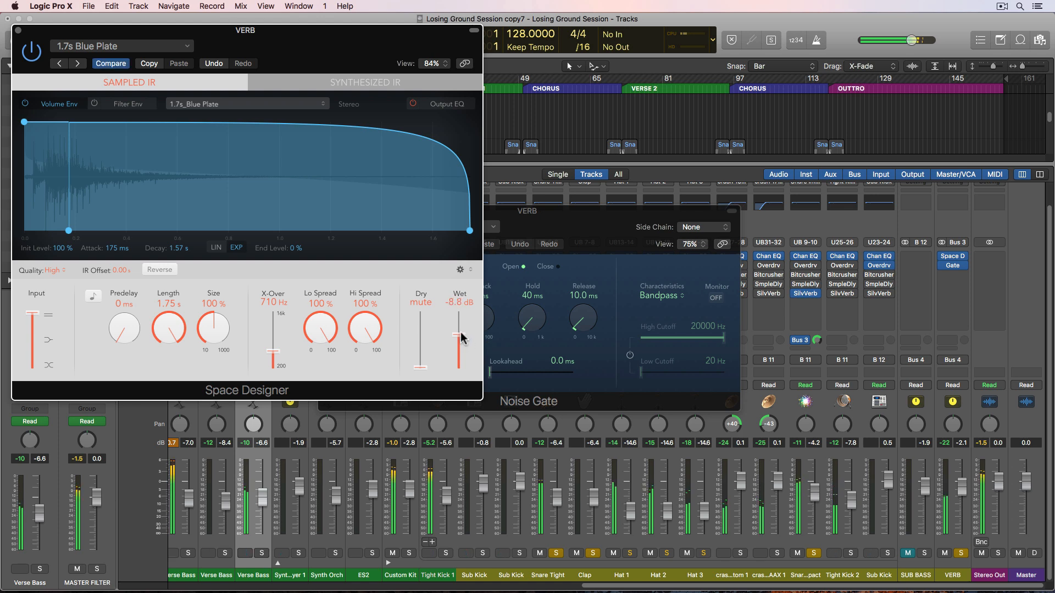
pyautogui.click(18, 31)
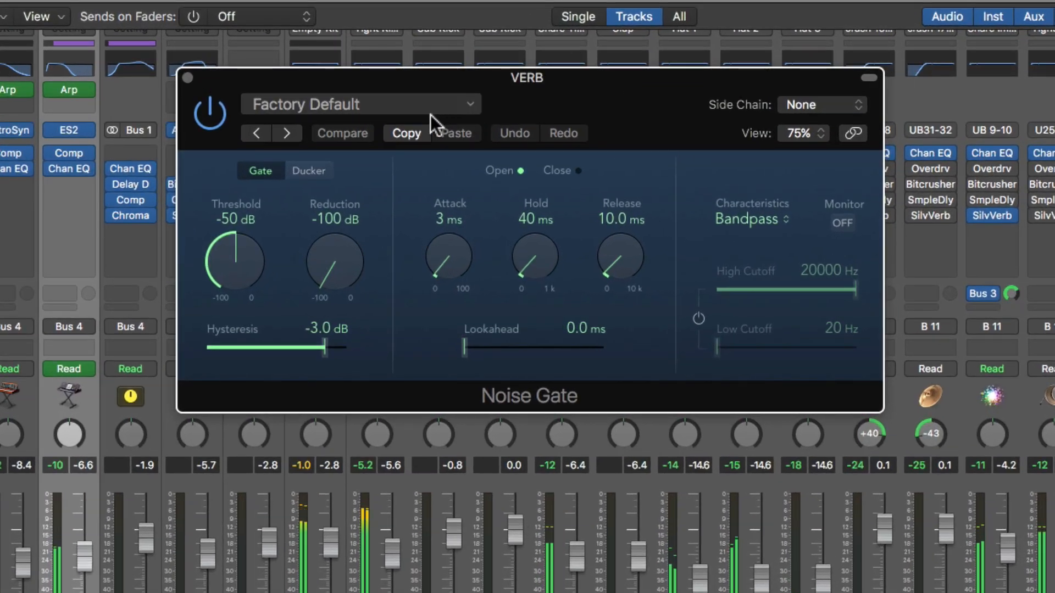
# Step: Set the VERB Noise Gate's threshold to -40 dB and its release to 83.1 ms
pyautogui.moveTo(272, 247); pyautogui.dragTo(238, 315)
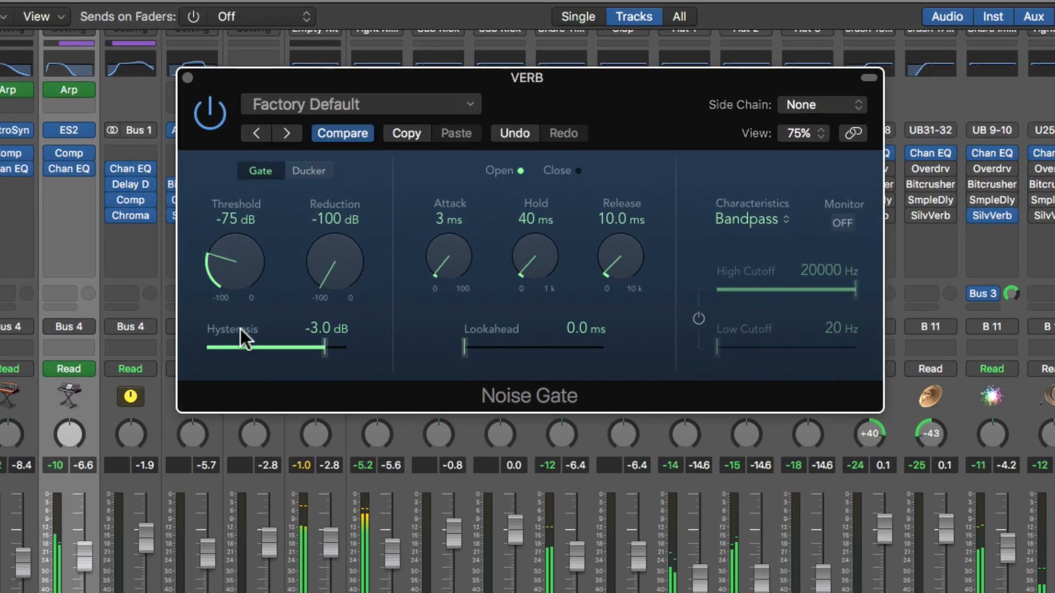
pyautogui.moveTo(341, 289)
pyautogui.mouseDown()
pyautogui.moveTo(334, 235)
pyautogui.moveTo(338, 290)
pyautogui.mouseUp()
pyautogui.moveTo(240, 315); pyautogui.dragTo(266, 107)
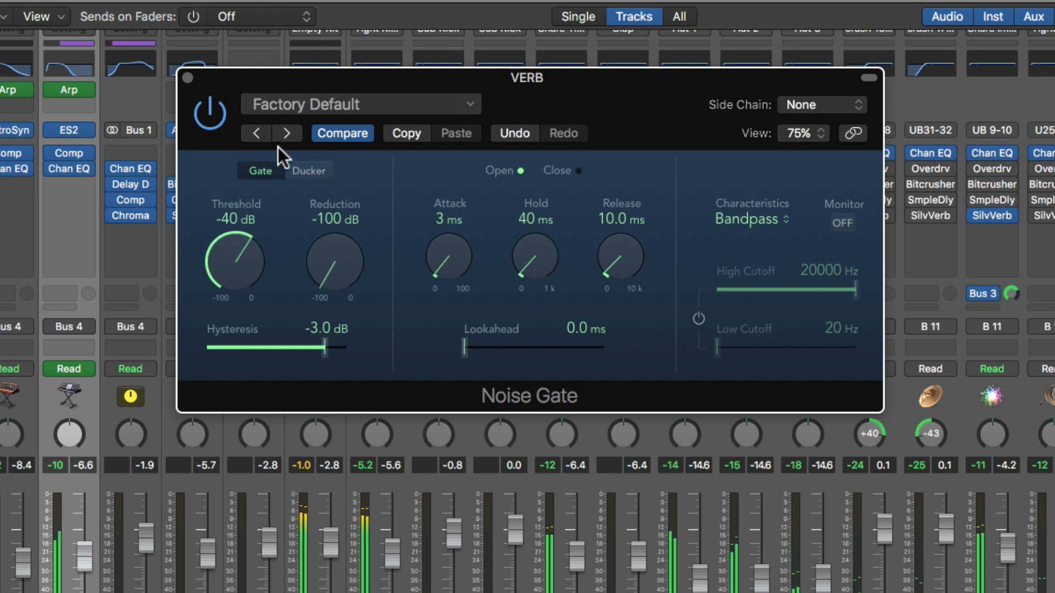
pyautogui.moveTo(627, 207); pyautogui.dragTo(628, 176)
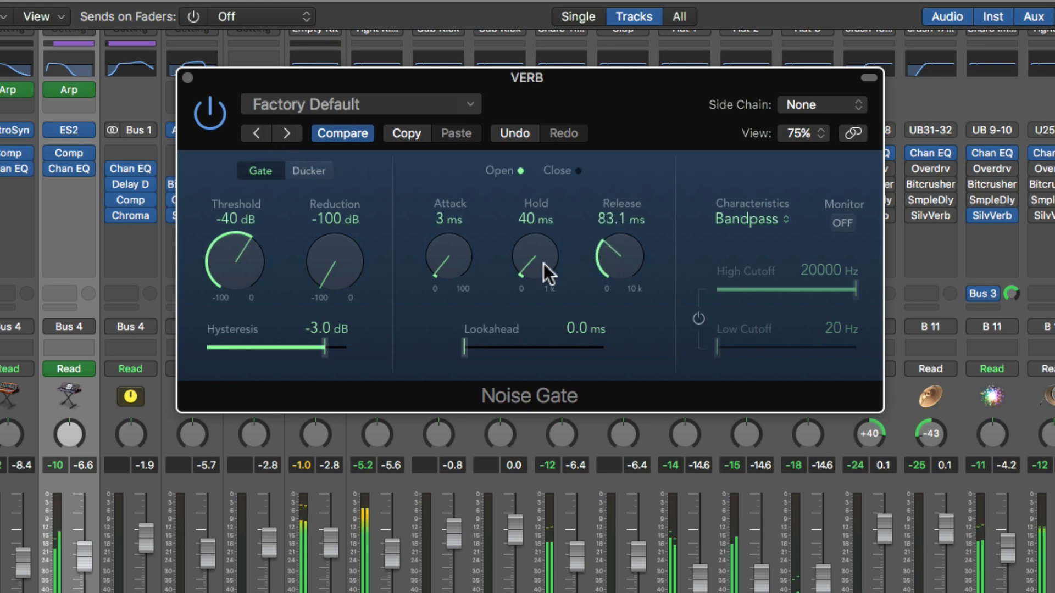
# Step: In the VERB channel's noise gate, set the hold to 60 ms and threshold to -31 dB, and lengthen the release
pyautogui.moveTo(543, 264); pyautogui.dragTo(540, 258)
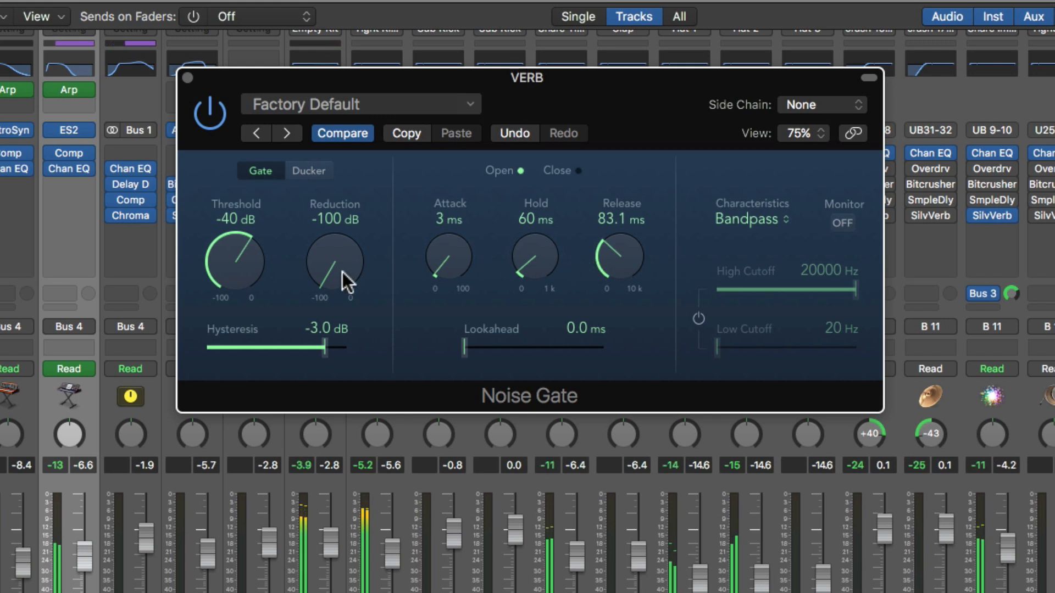
pyautogui.moveTo(244, 278); pyautogui.dragTo(241, 260)
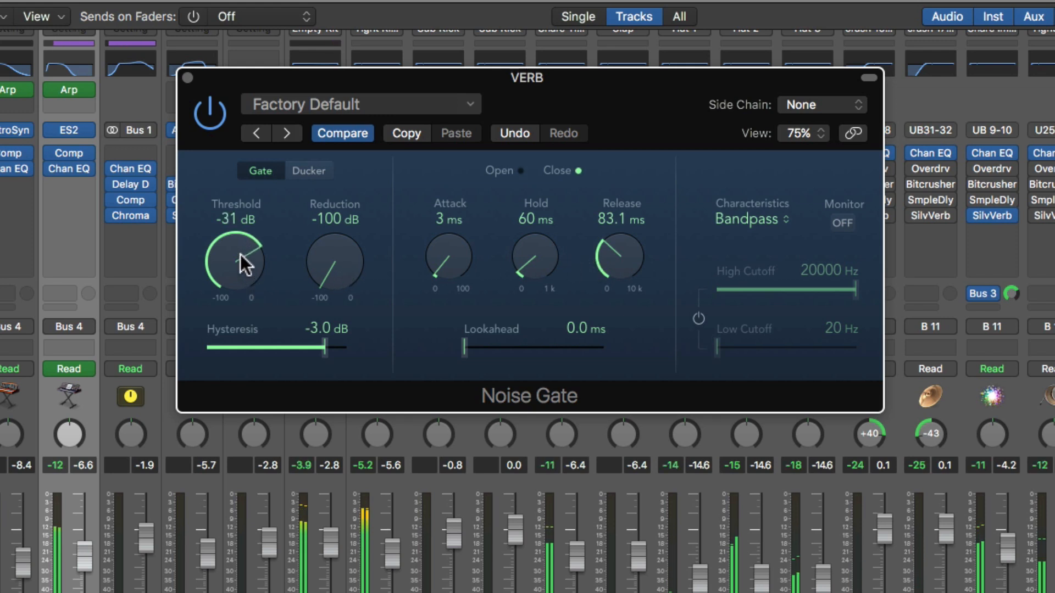
pyautogui.moveTo(638, 243); pyautogui.dragTo(639, 242)
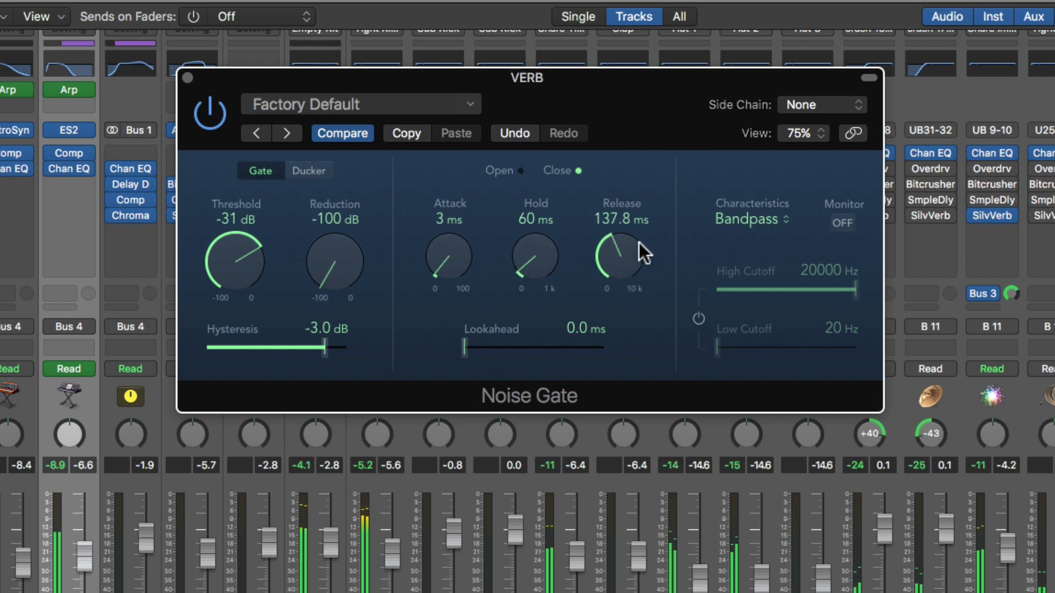
pyautogui.moveTo(631, 255); pyautogui.dragTo(637, 229)
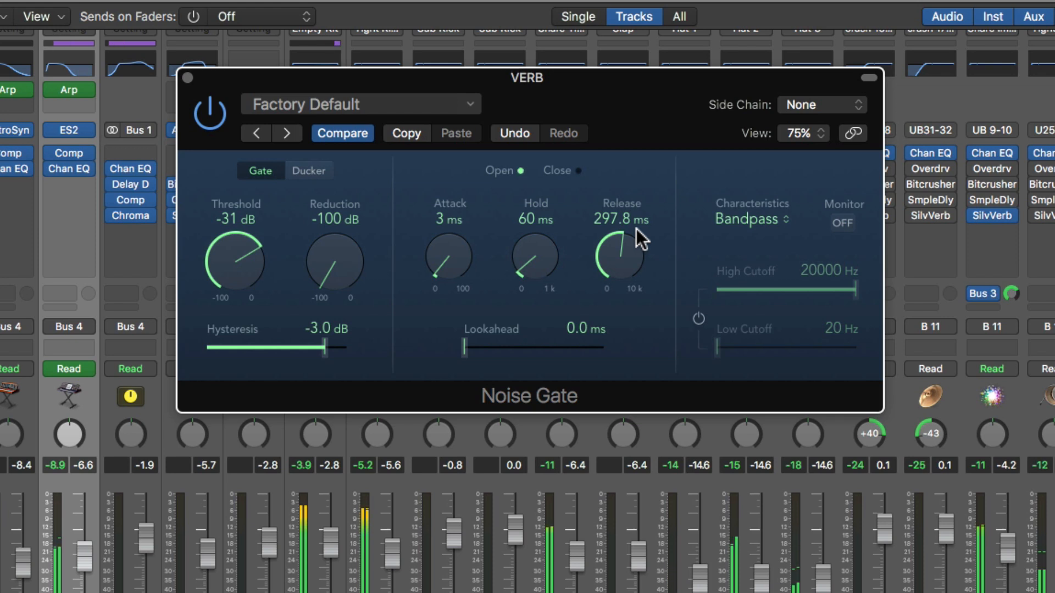
pyautogui.moveTo(636, 228); pyautogui.dragTo(635, 243)
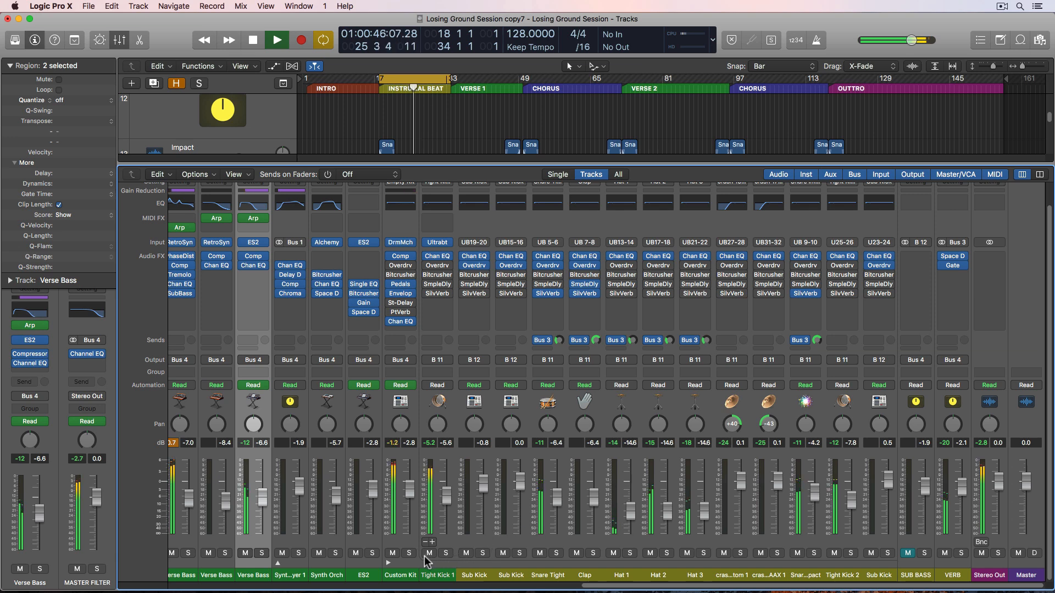
# Step: Compare the Custom Kit in solo and in the mix, and raise the Snare Tight fader to -4.5 dB
pyautogui.click(410, 554)
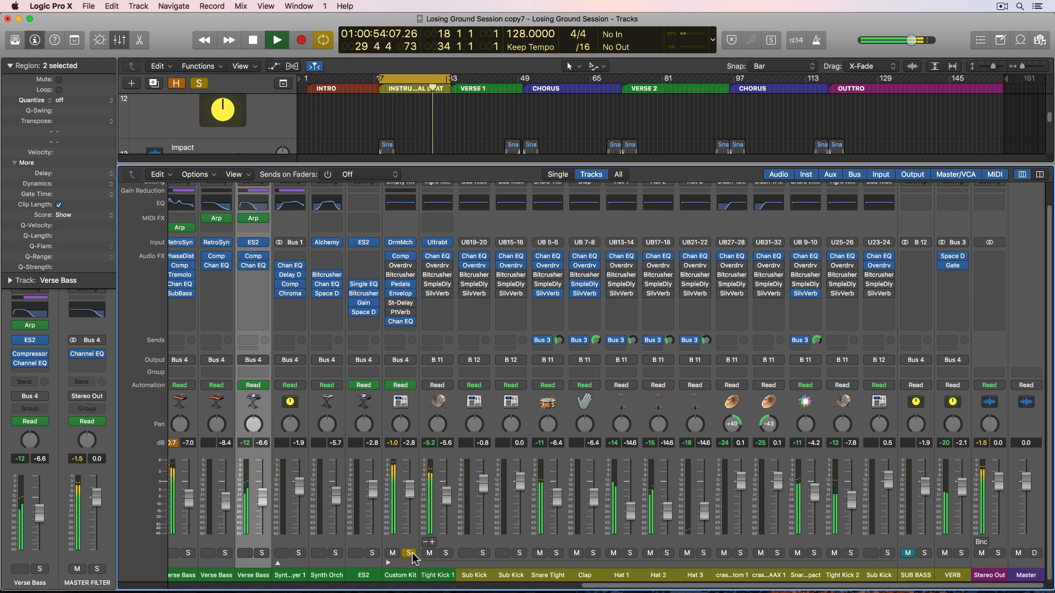
pyautogui.click(409, 553)
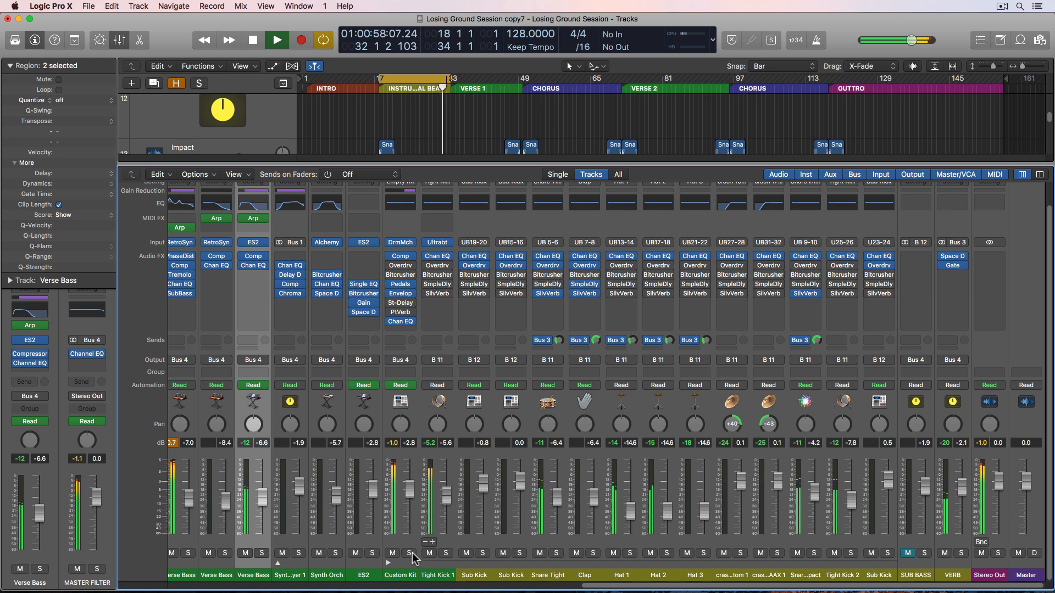
pyautogui.click(410, 554)
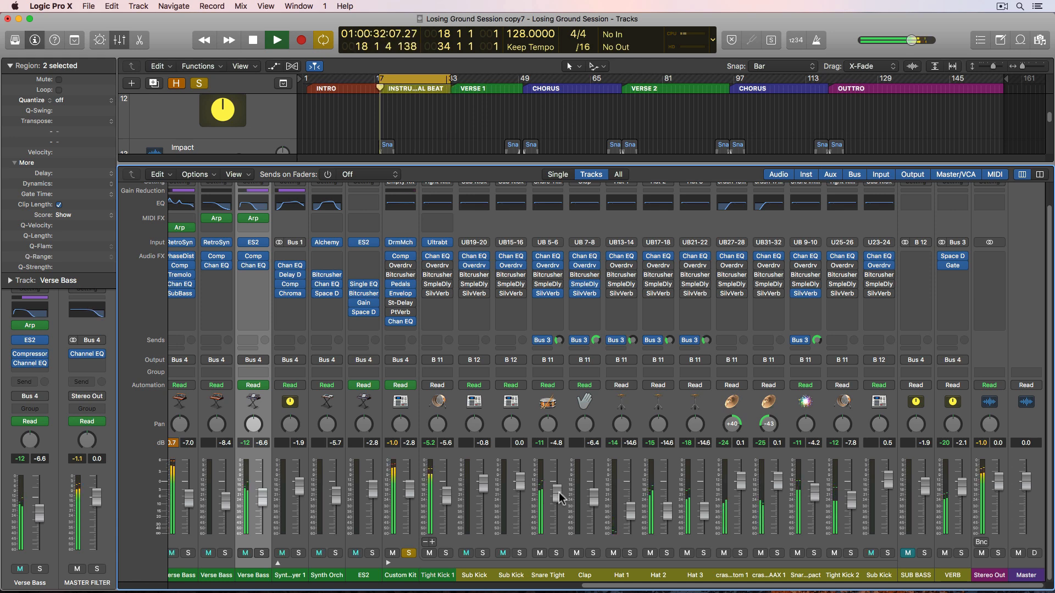
pyautogui.moveTo(558, 493); pyautogui.dragTo(558, 492)
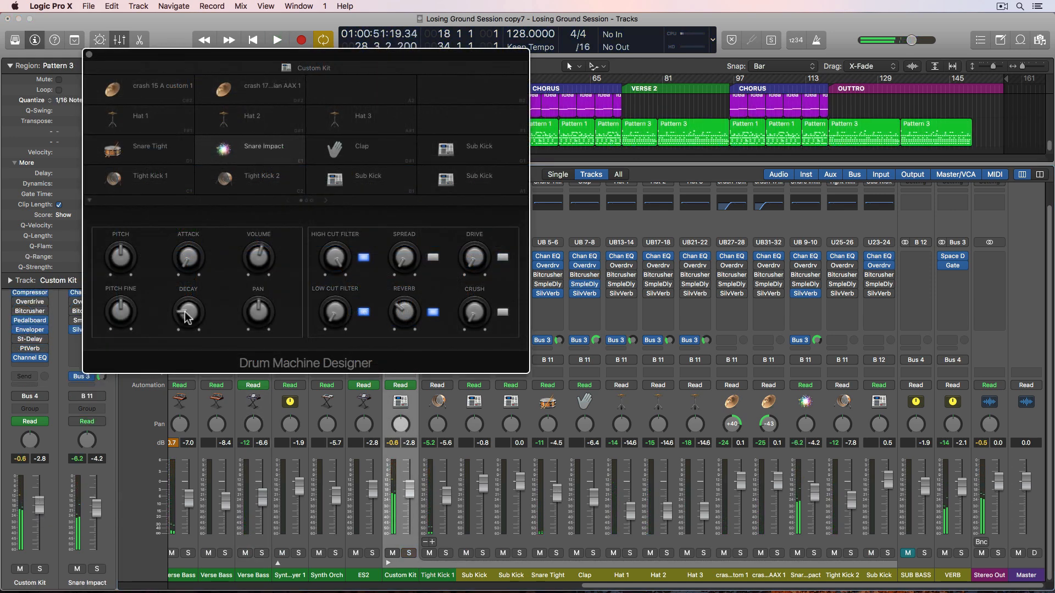
# Step: Select the Snare Impact pad, recheck the Custom Kit in solo, and lower the Snare Tight fader to -7.2 dB
pyautogui.click(267, 152)
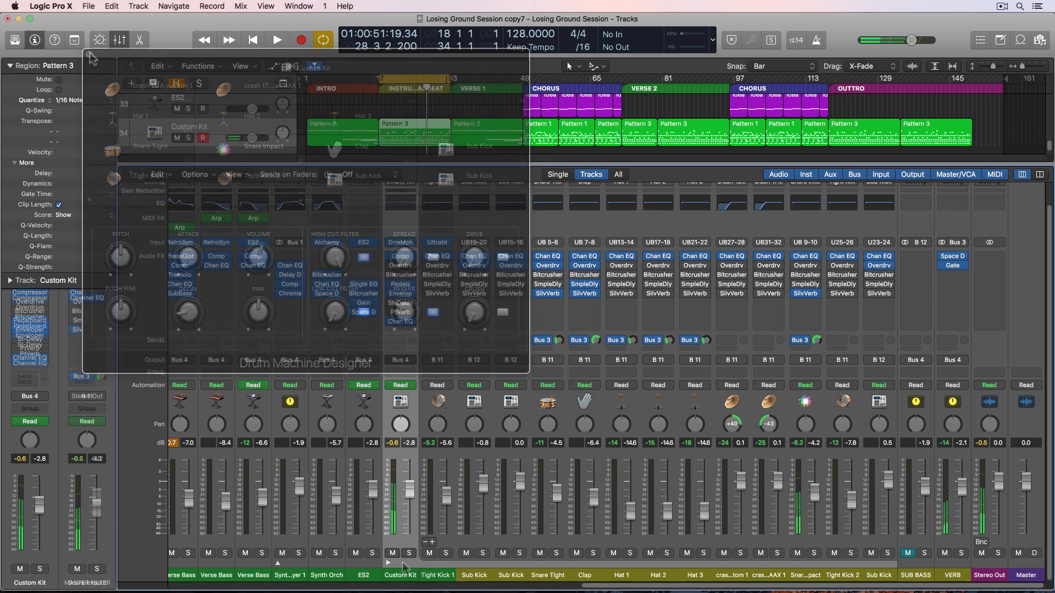
pyautogui.click(409, 553)
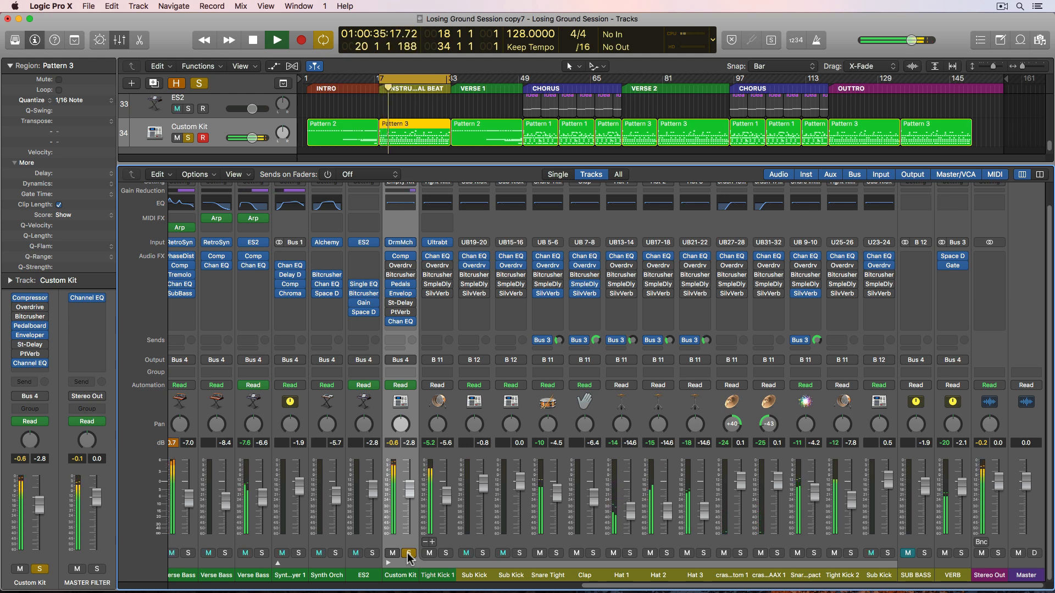
pyautogui.click(409, 553)
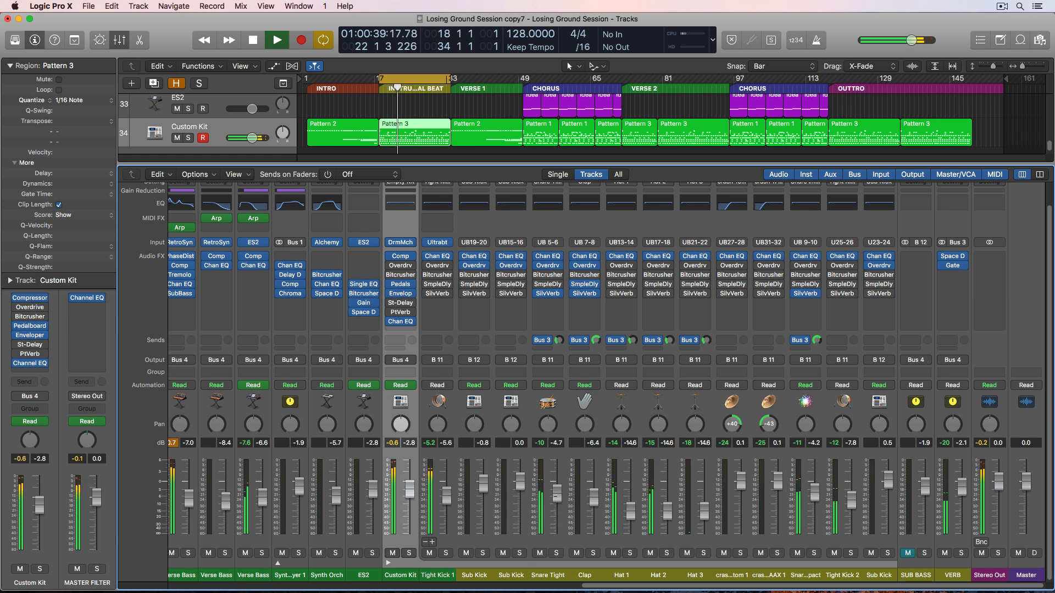
pyautogui.moveTo(557, 489); pyautogui.dragTo(557, 506)
# Step: Solo the ES2 Verse Synth channel and add an Arpeggiator MIDI effect below its Transposer
pyautogui.hscroll(-10, 556, 511)
pyautogui.click(447, 553)
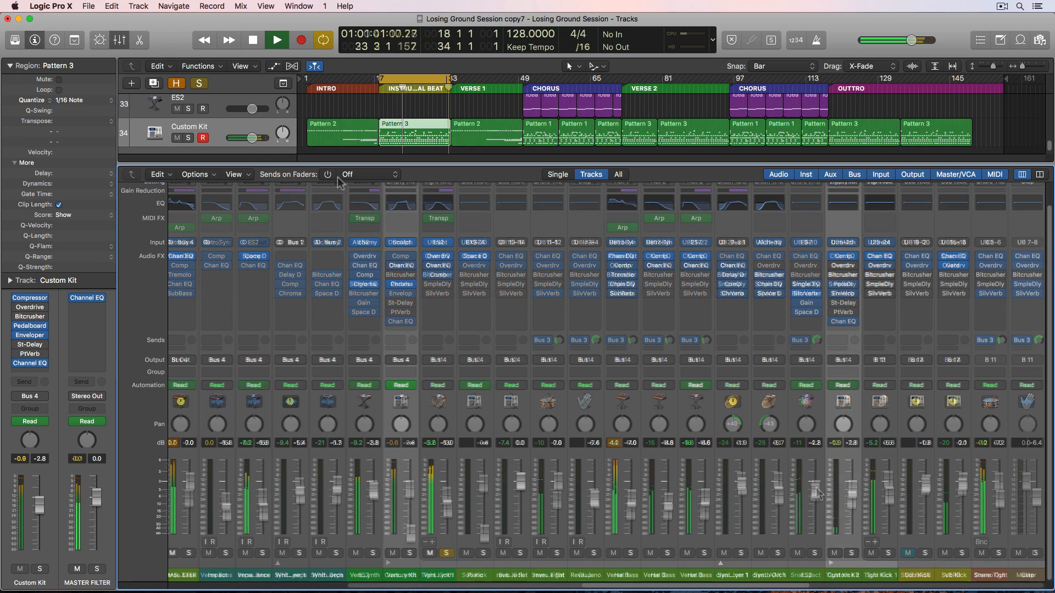
pyautogui.click(444, 227)
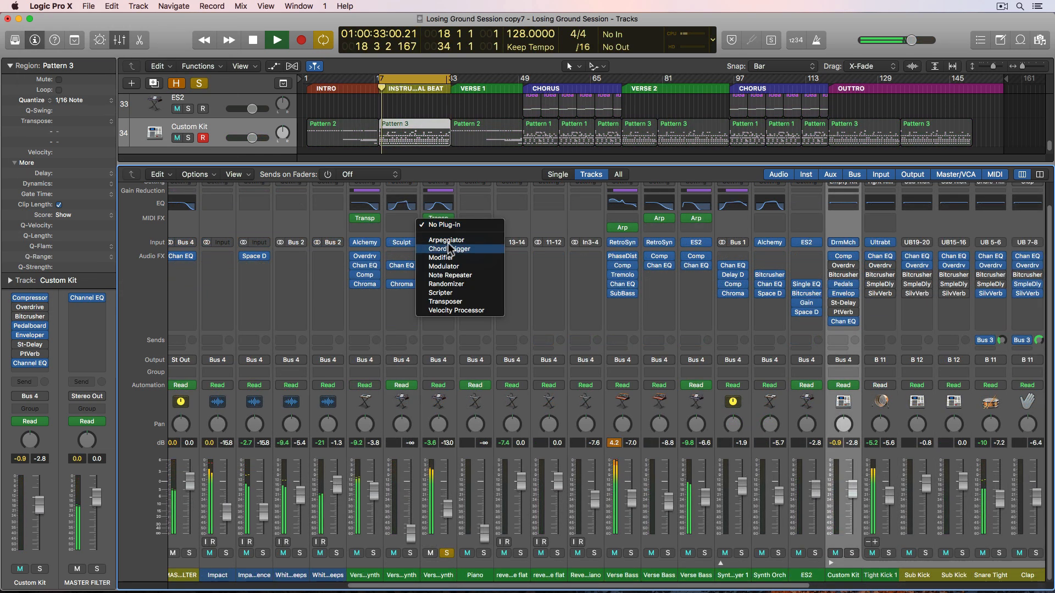
pyautogui.click(450, 241)
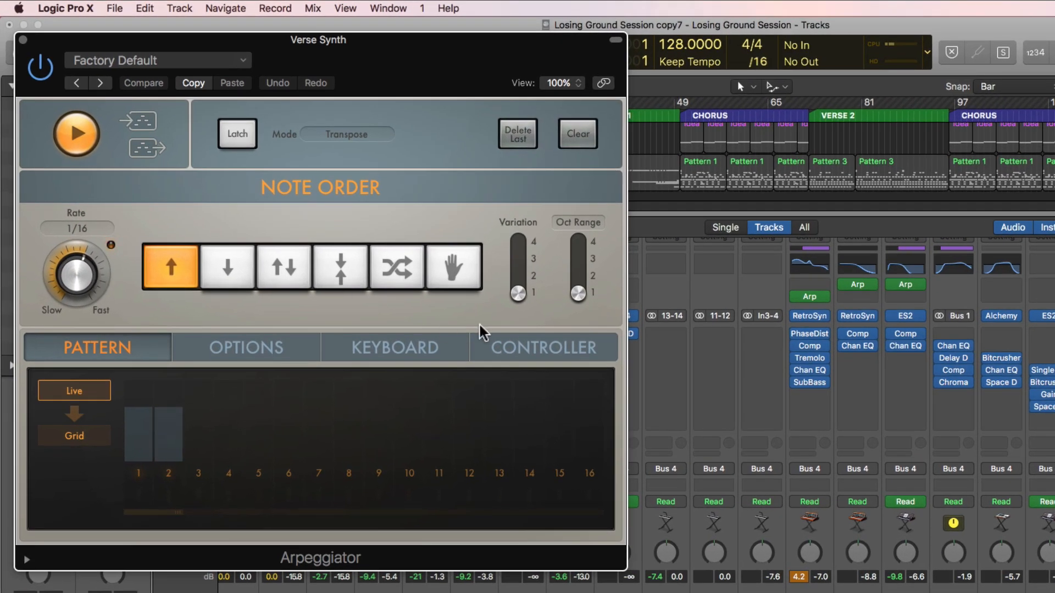
# Step: Try the up-down note order in the Arpeggiator, return it to ascending, and show its note options
pyautogui.click(281, 285)
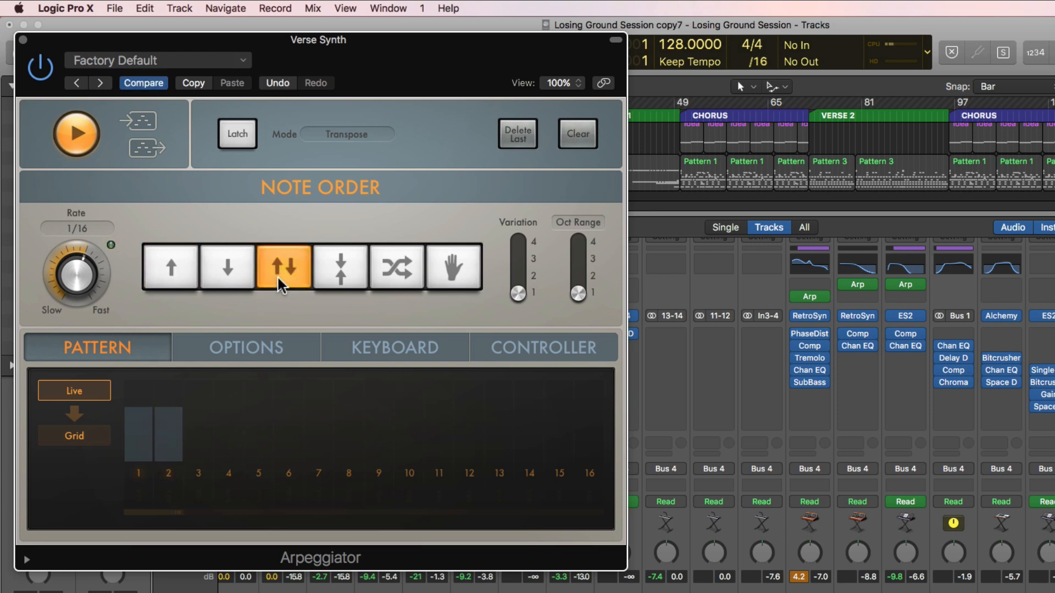
pyautogui.click(177, 268)
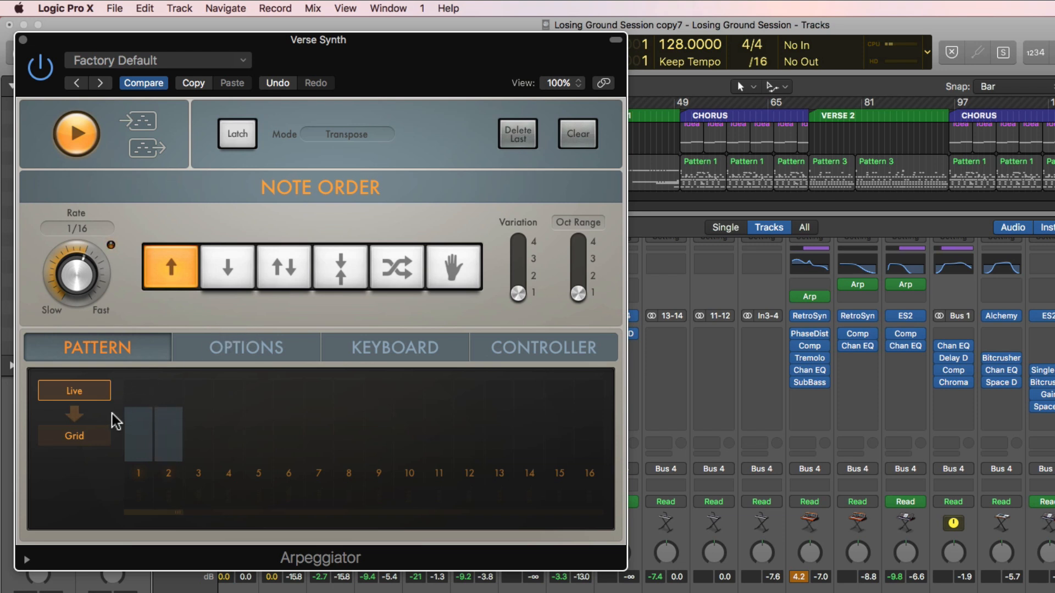
pyautogui.click(205, 346)
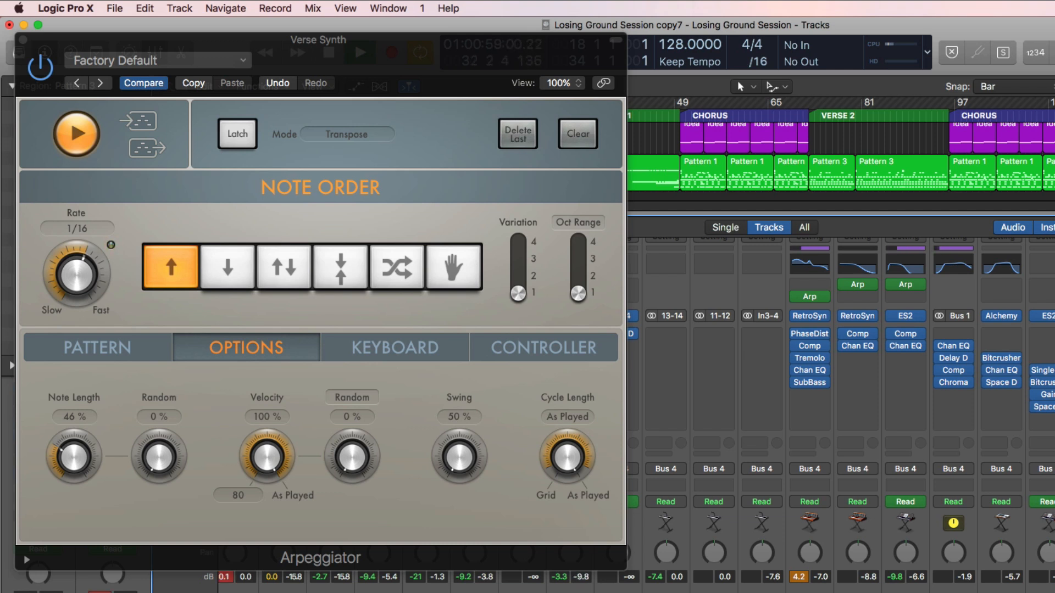
pyautogui.press('s')
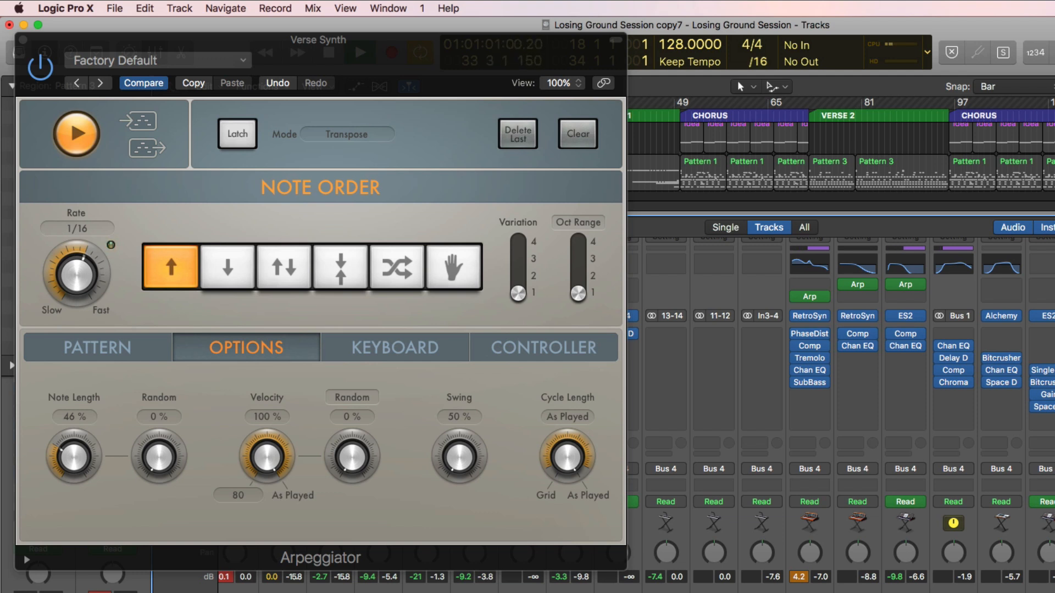
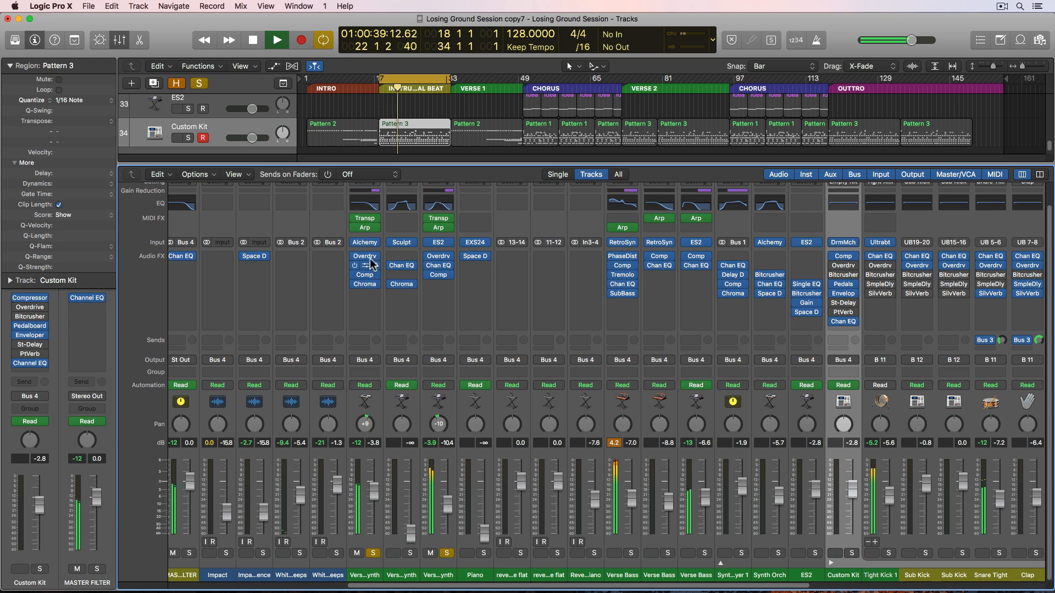
# Step: Open the Transposer on the Alchemy Verse Synth channel and audition its transposition from the cycle start
pyautogui.click(365, 219)
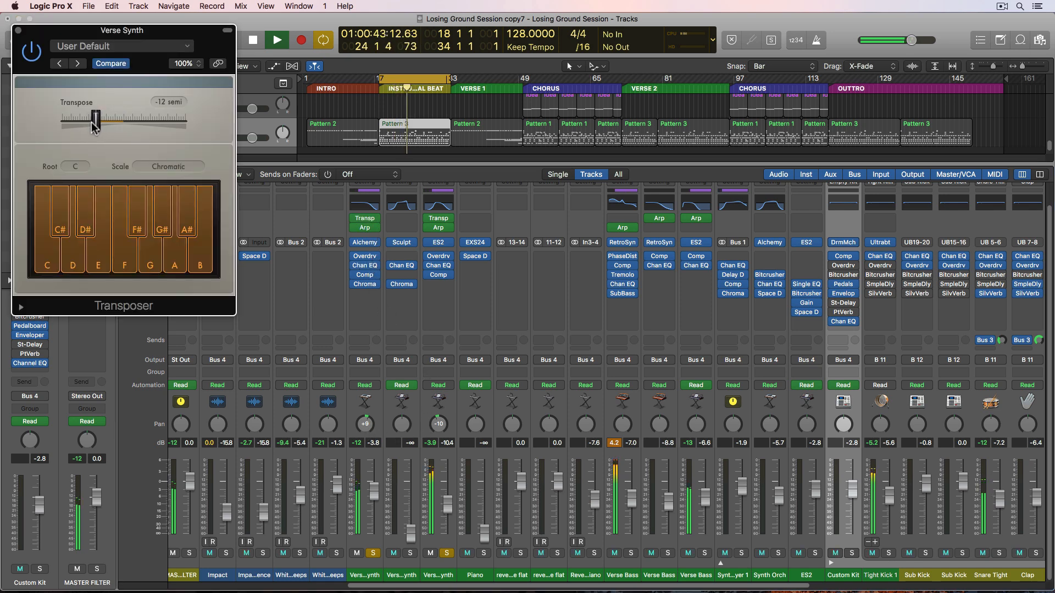
pyautogui.press('space')
pyautogui.press('space')
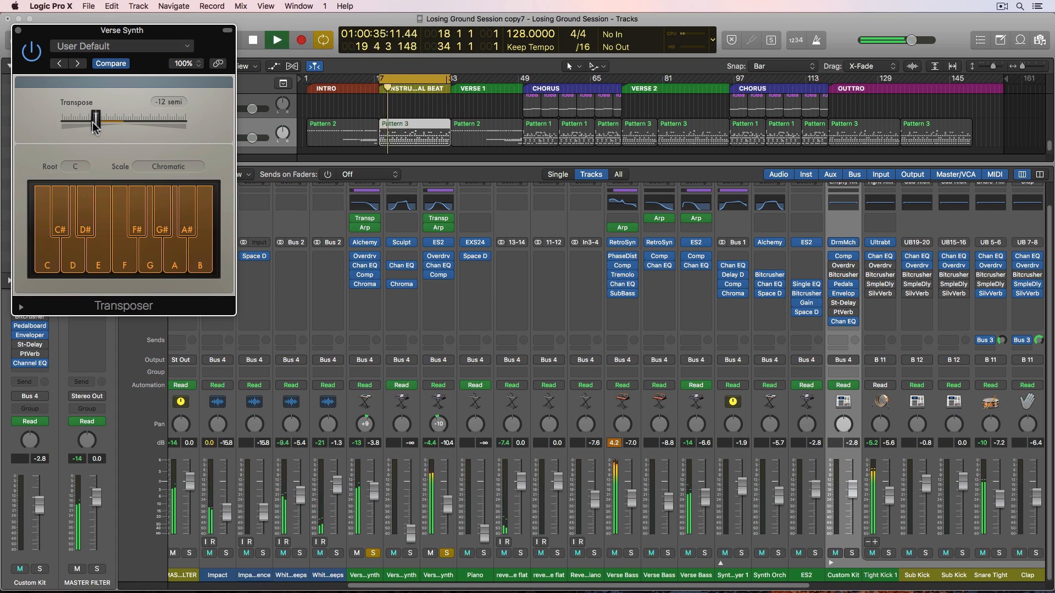
pyautogui.click(19, 34)
# Step: Hide the mixer and rename track 18 as "Verse Synth high octave"
pyautogui.press('x')
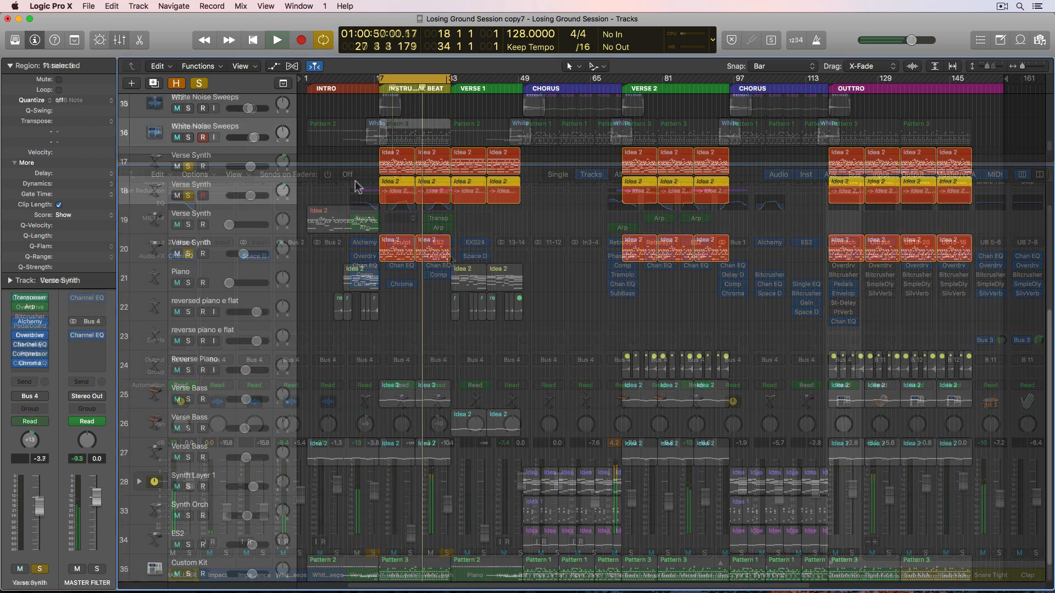
pyautogui.moveTo(393, 174); pyautogui.dragTo(393, 184)
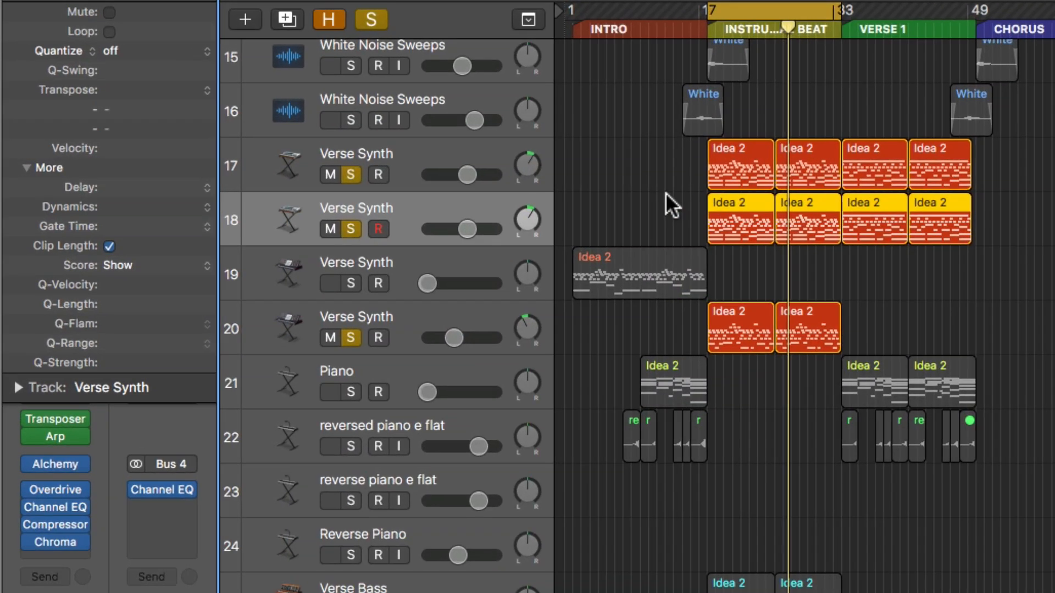
pyautogui.click(380, 204)
pyautogui.doubleClick(380, 204)
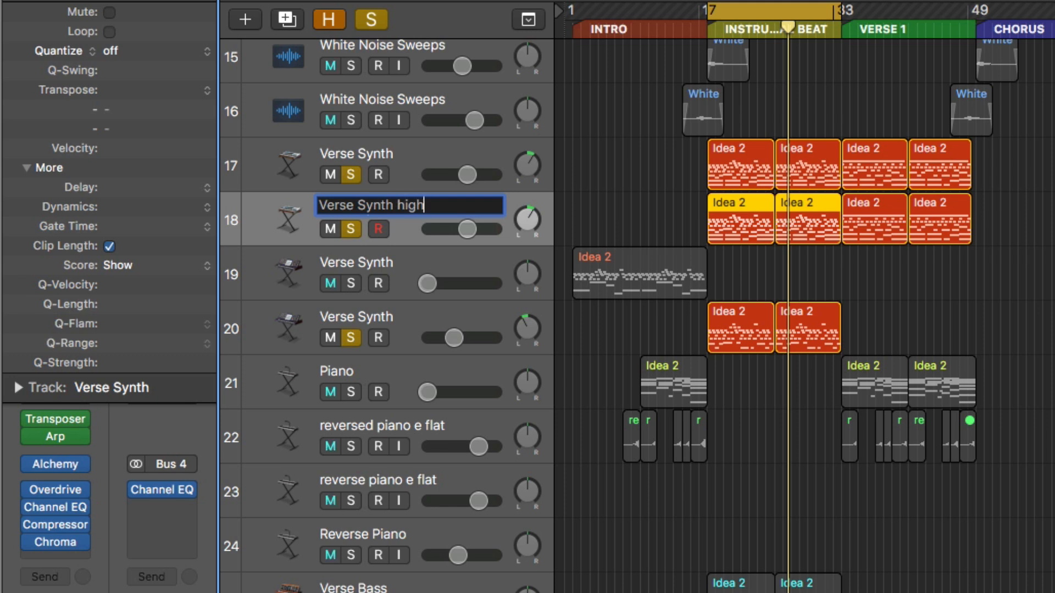
pyautogui.write('high octave')
pyautogui.press('Return')
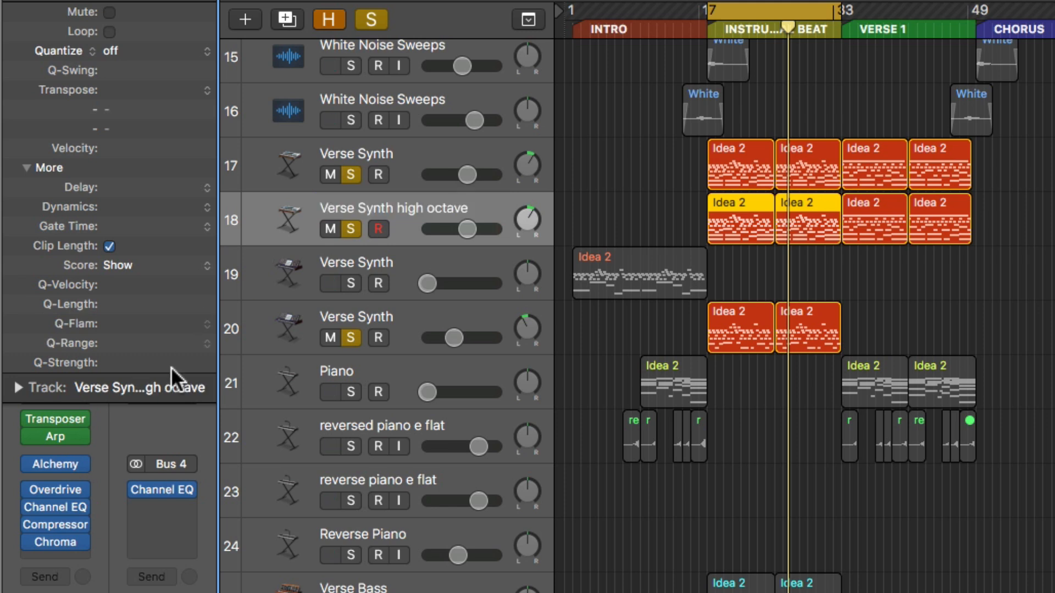
# Step: Bypass the Transposer on the Verse Synth high octave track and disarm the track's recording during playback
pyautogui.click(31, 417)
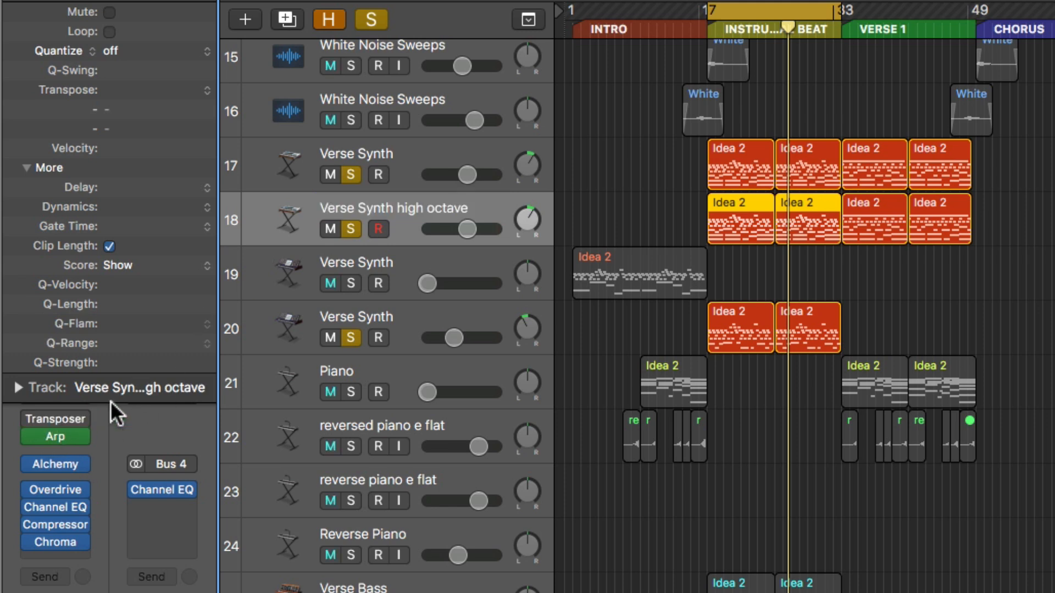
pyautogui.press('space')
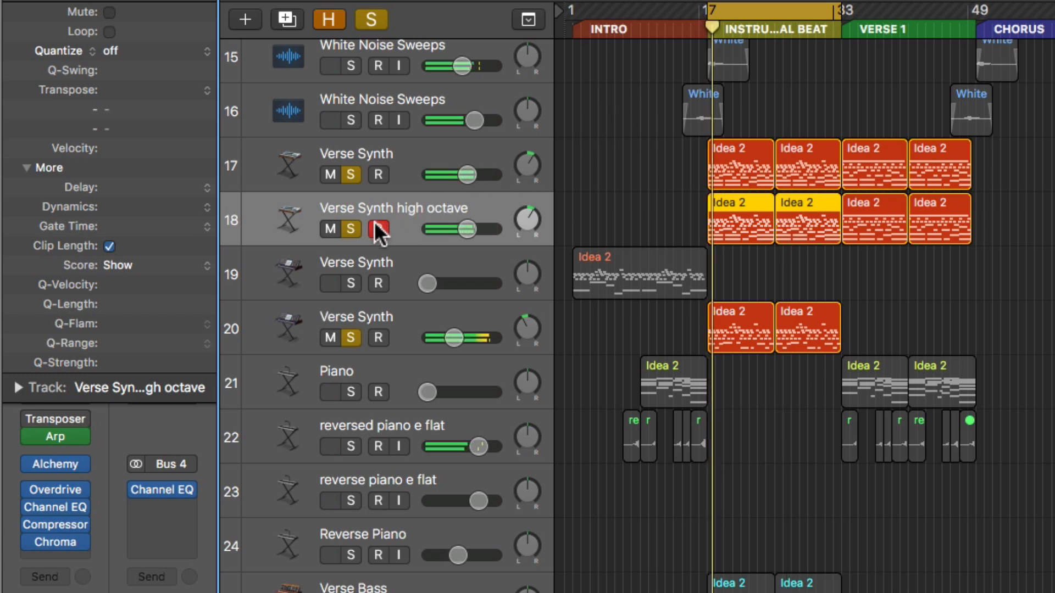
pyautogui.click(378, 228)
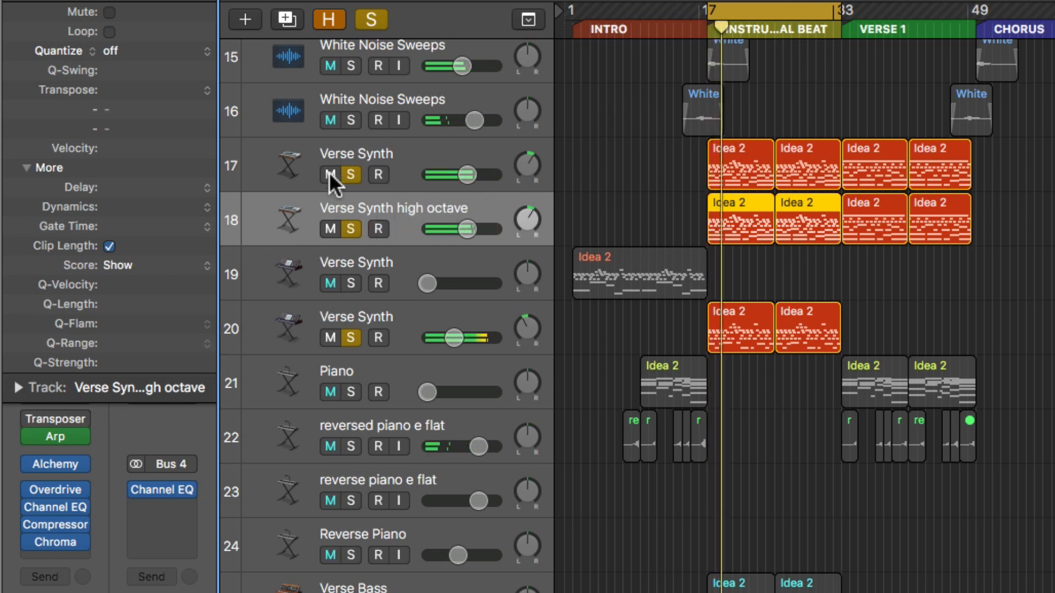
# Step: Take track 20 out of solo, and pan Verse Synth track 17 left and the high octave track right
pyautogui.click(352, 172)
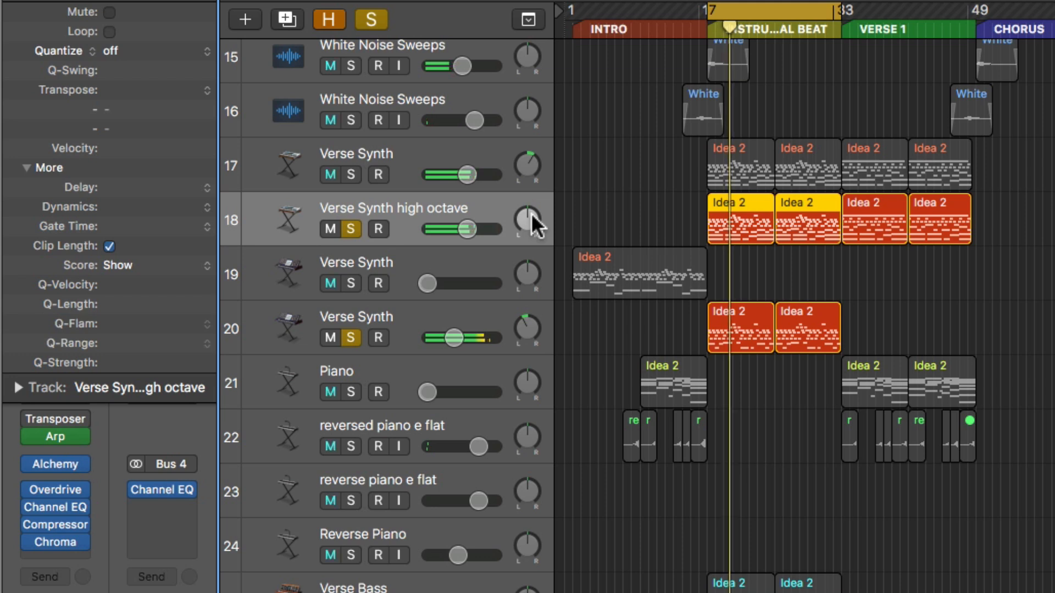
pyautogui.click(350, 337)
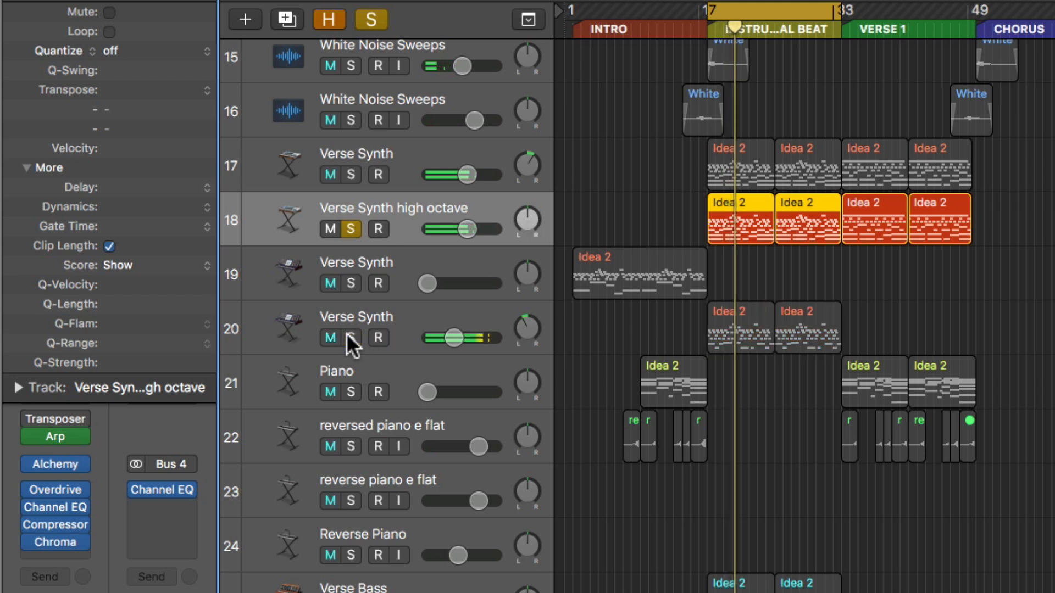
pyautogui.click(348, 173)
pyautogui.moveTo(530, 159); pyautogui.dragTo(529, 178)
pyautogui.moveTo(539, 221); pyautogui.dragTo(540, 236)
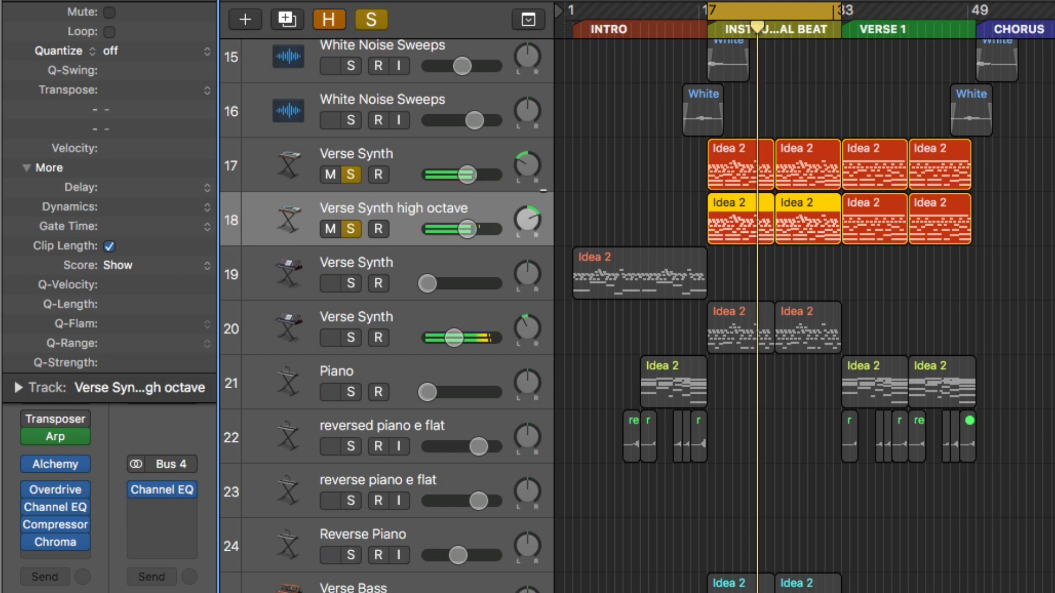
# Step: Solo Verse Synth track 20 again, lower its volume slightly and pan it to the right
pyautogui.click(350, 338)
pyautogui.keyDown('alt'); pyautogui.click(526, 328); pyautogui.keyUp('alt')
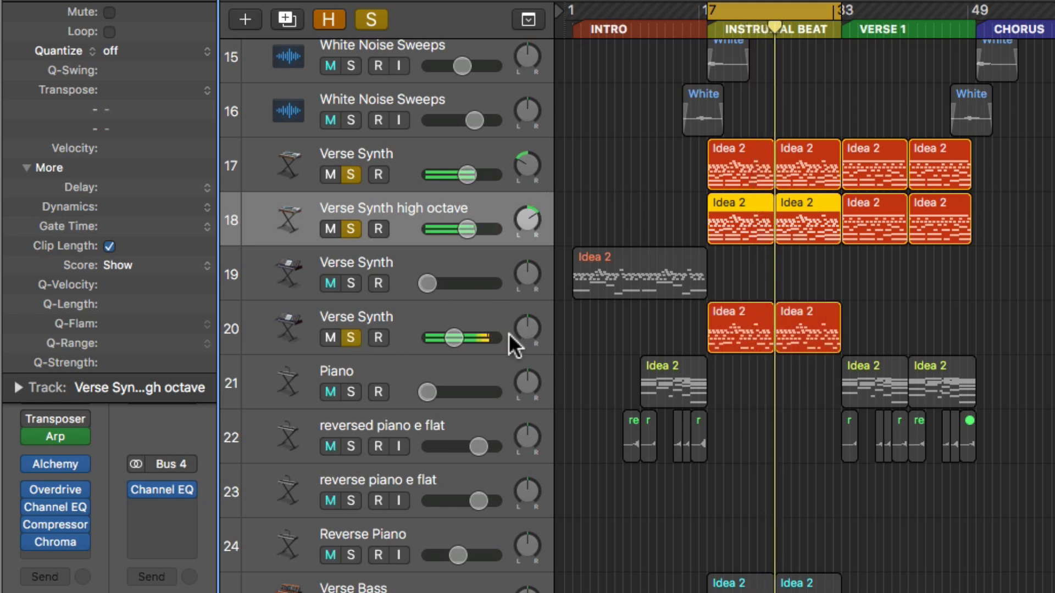
pyautogui.moveTo(454, 337); pyautogui.dragTo(451, 338)
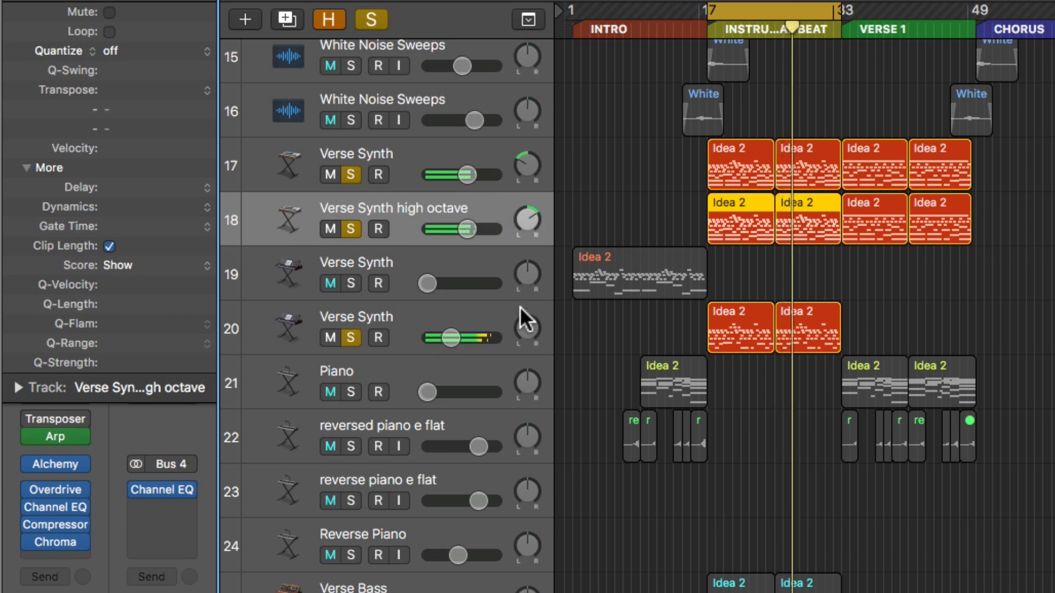
pyautogui.moveTo(525, 321); pyautogui.dragTo(525, 309)
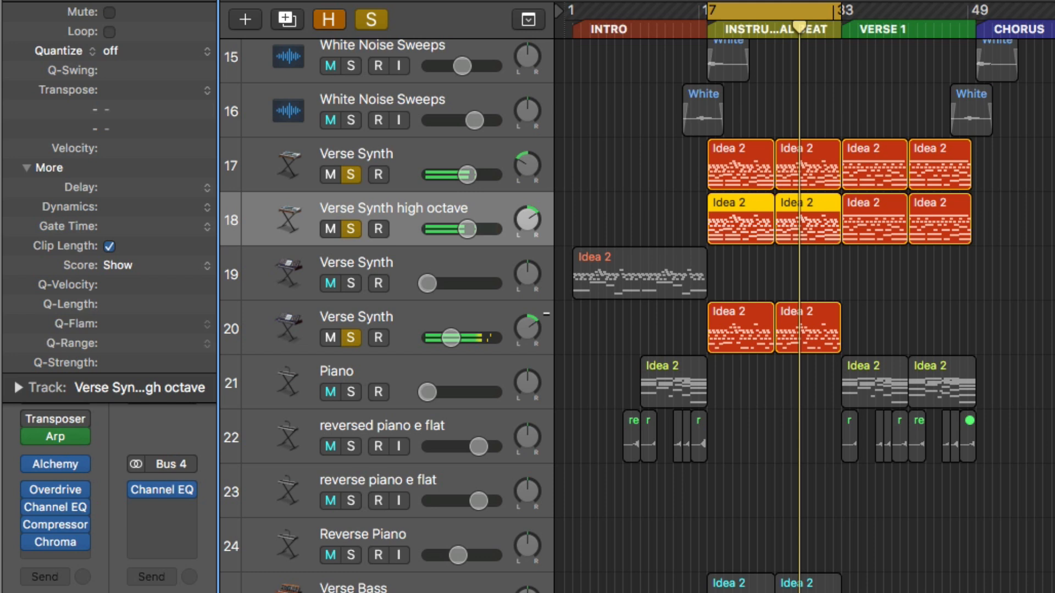
# Step: Center the pan of the Verse Synth high octave track, and pan Verse Synth track 17 slightly left and track 20 slightly right
pyautogui.keyDown('alt'); pyautogui.click(529, 226); pyautogui.keyUp('alt')
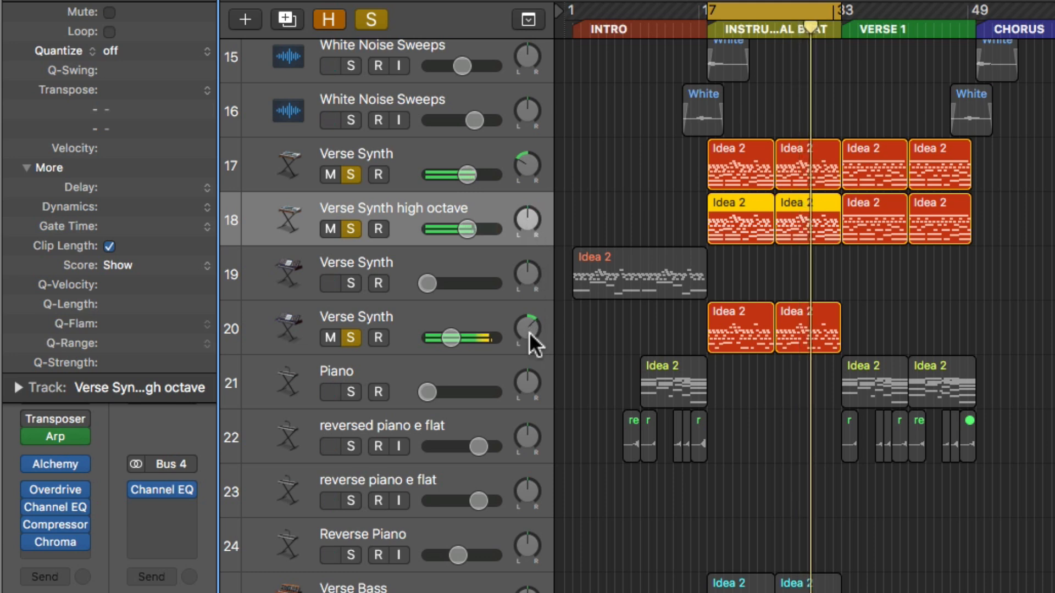
pyautogui.moveTo(526, 169); pyautogui.dragTo(531, 236)
pyautogui.moveTo(533, 330); pyautogui.dragTo(526, 242)
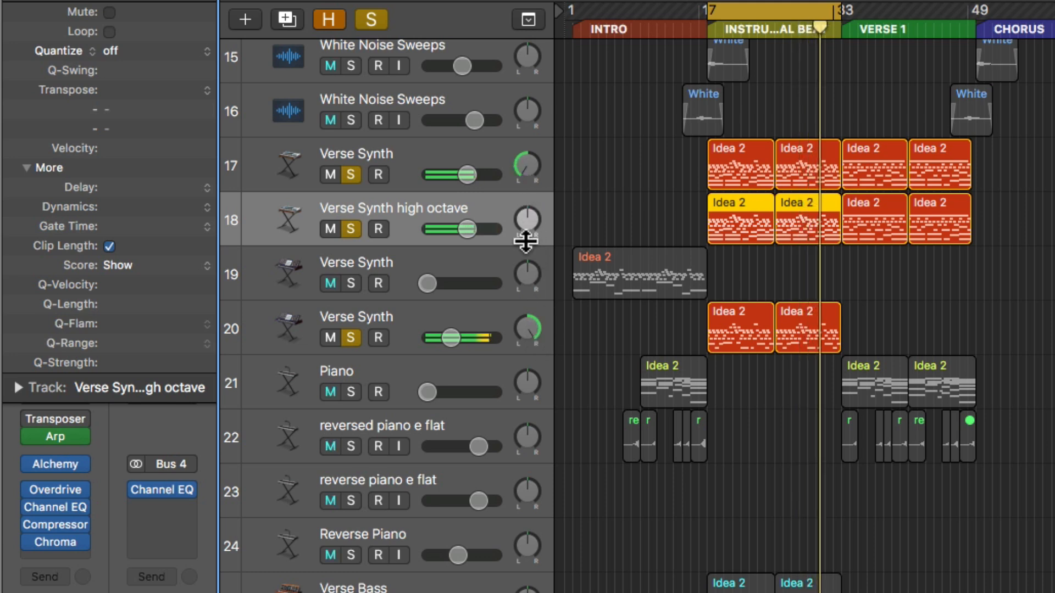
pyautogui.moveTo(525, 171); pyautogui.dragTo(525, 154)
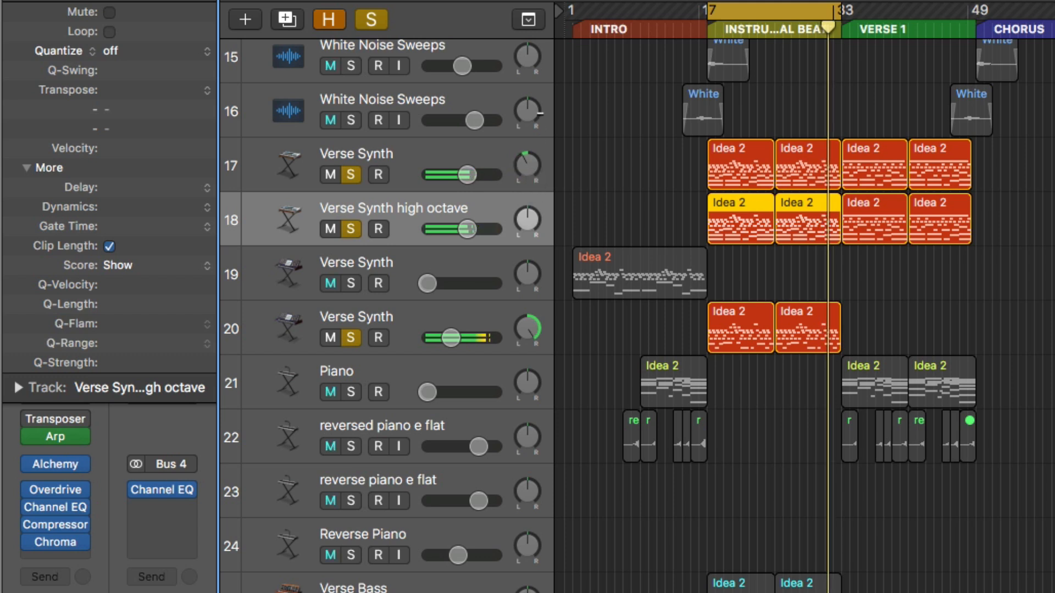
pyautogui.moveTo(527, 324); pyautogui.dragTo(531, 372)
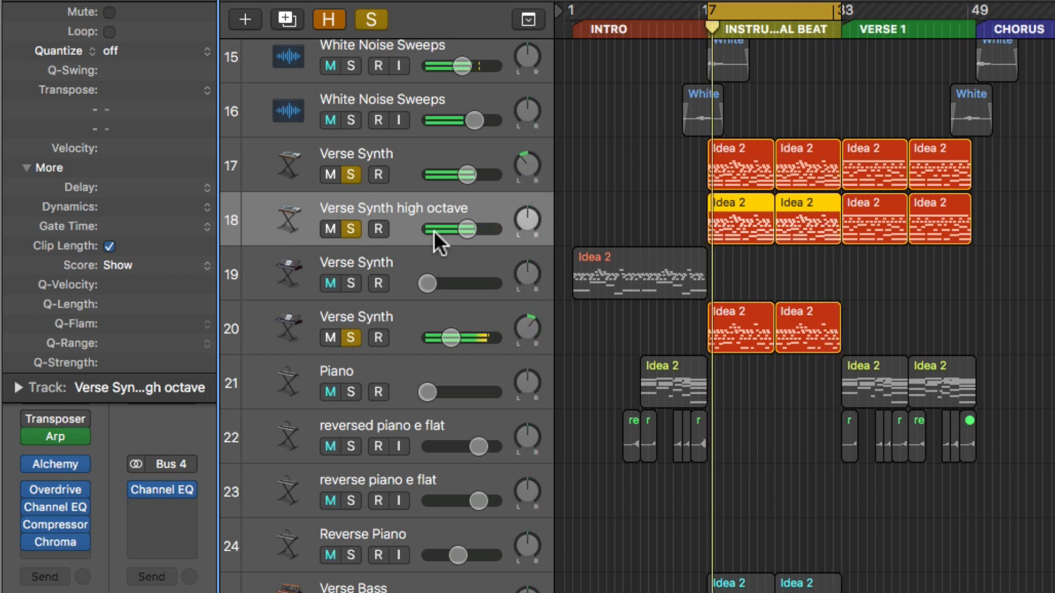
# Step: Take Verse Synth tracks 17, 18 and 20 out of solo and clear the region selection
pyautogui.click(353, 177)
pyautogui.click(353, 228)
pyautogui.click(350, 337)
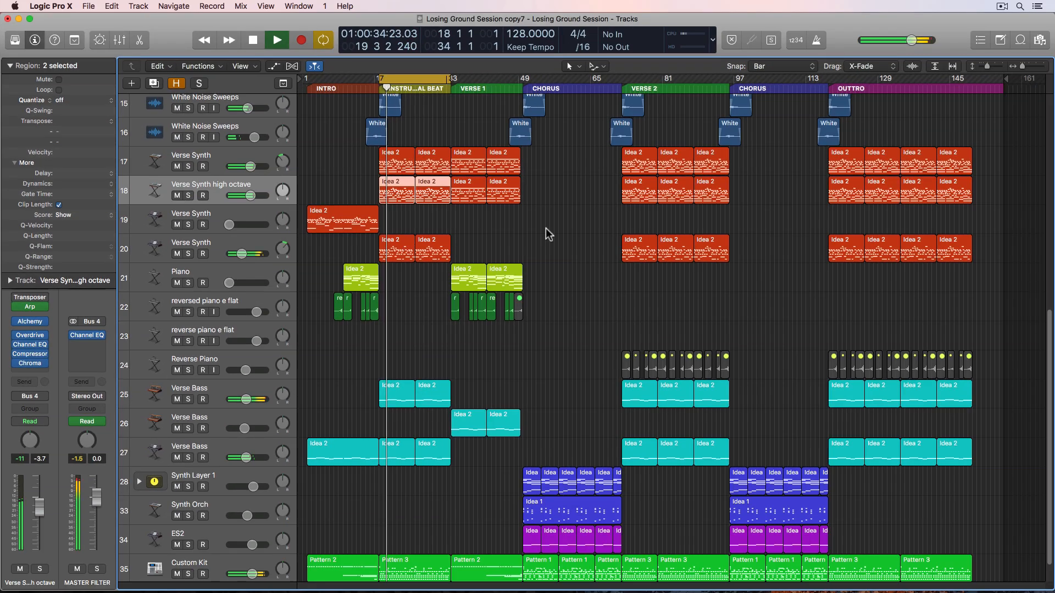
pyautogui.click(1050, 293)
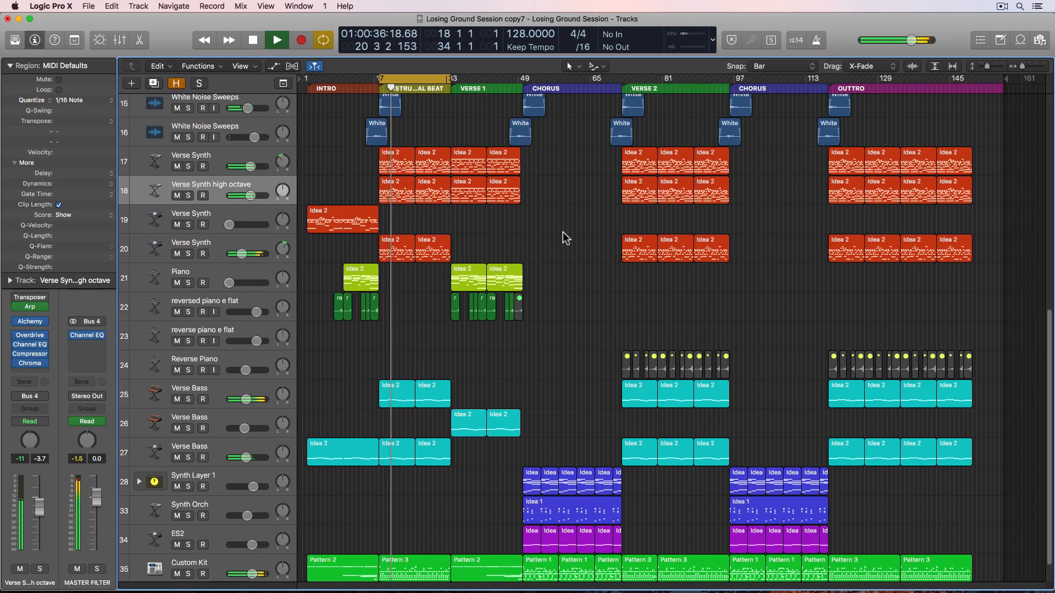
pyautogui.press('x')
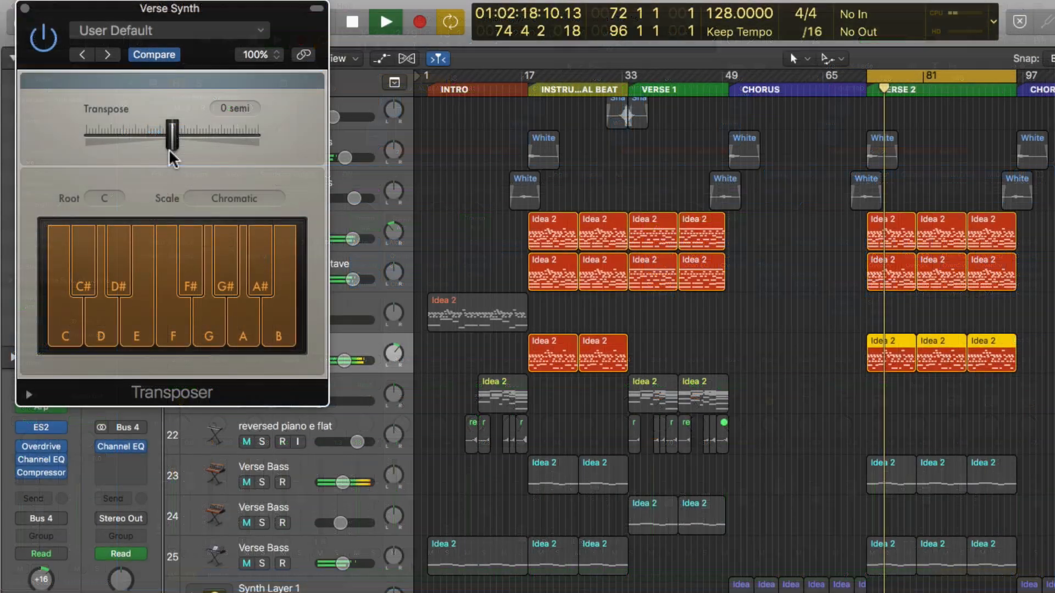
# Step: Close the Transposer, center track 20's pan, and pan the high octave track slightly left and Verse Synth track 17 slightly right
pyautogui.click(25, 8)
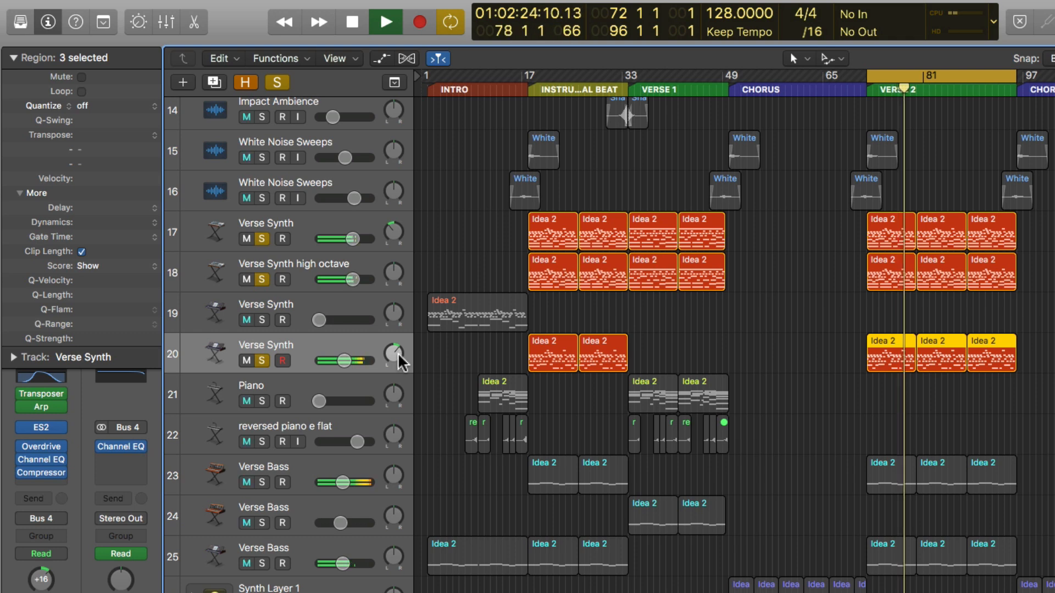
pyautogui.moveTo(388, 270); pyautogui.dragTo(388, 299)
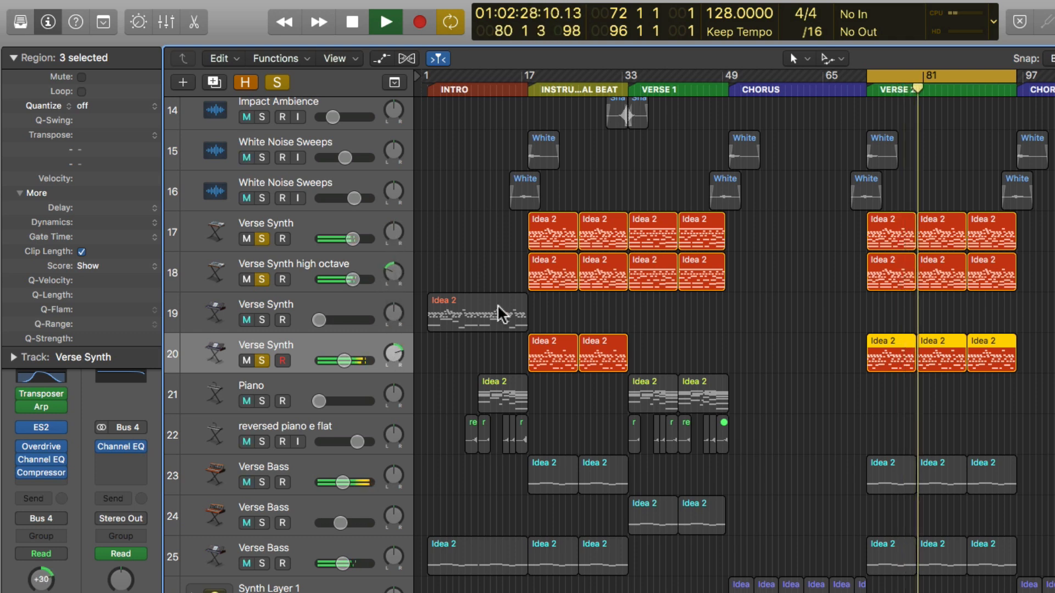
pyautogui.keyDown('alt'); pyautogui.click(399, 355); pyautogui.keyUp('alt')
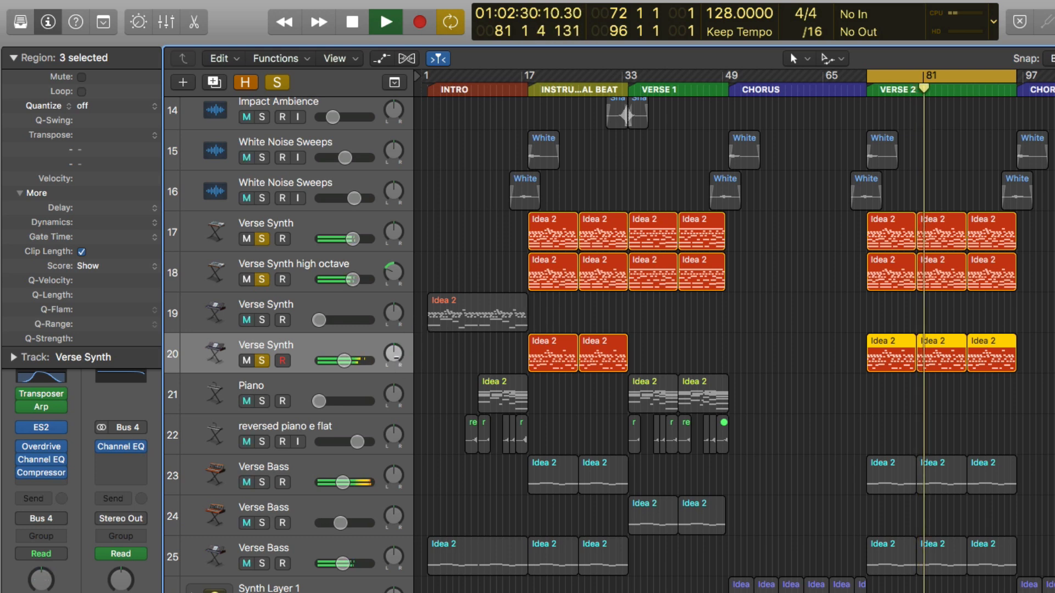
pyautogui.keyDown('alt'); pyautogui.click(397, 274); pyautogui.keyUp('alt')
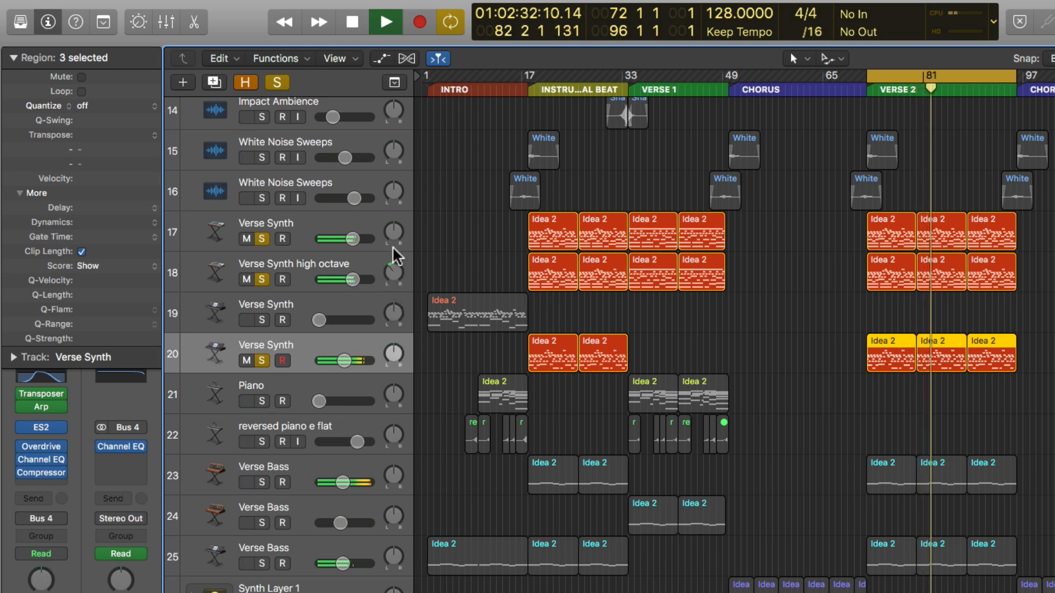
pyautogui.moveTo(396, 233); pyautogui.dragTo(398, 223)
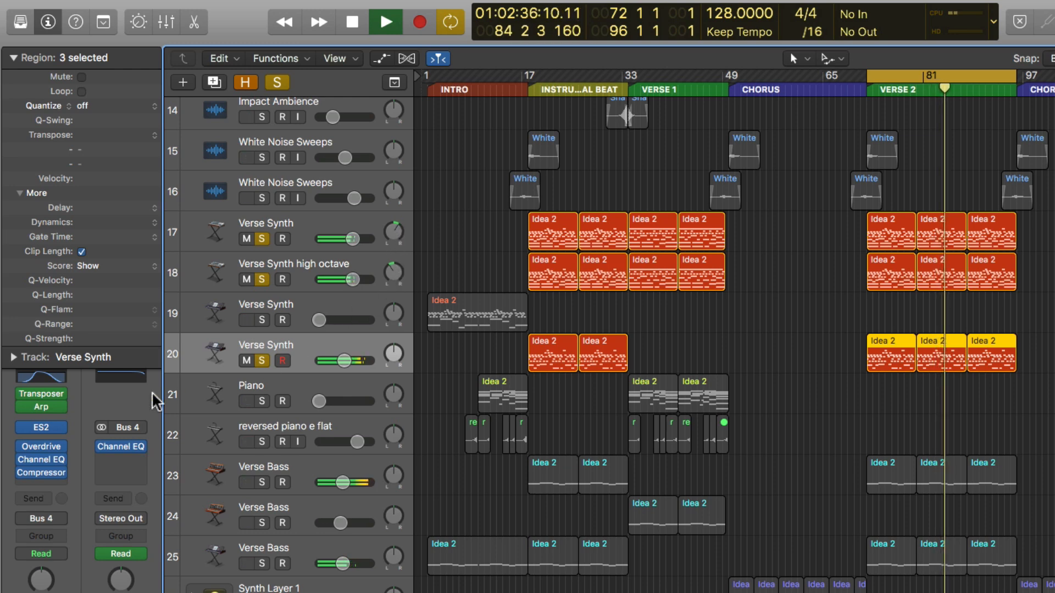
# Step: Shorten the Arpeggiator's note length to 15 % on Verse Synth track 20 and close the plug-in
pyautogui.moveTo(41, 408)
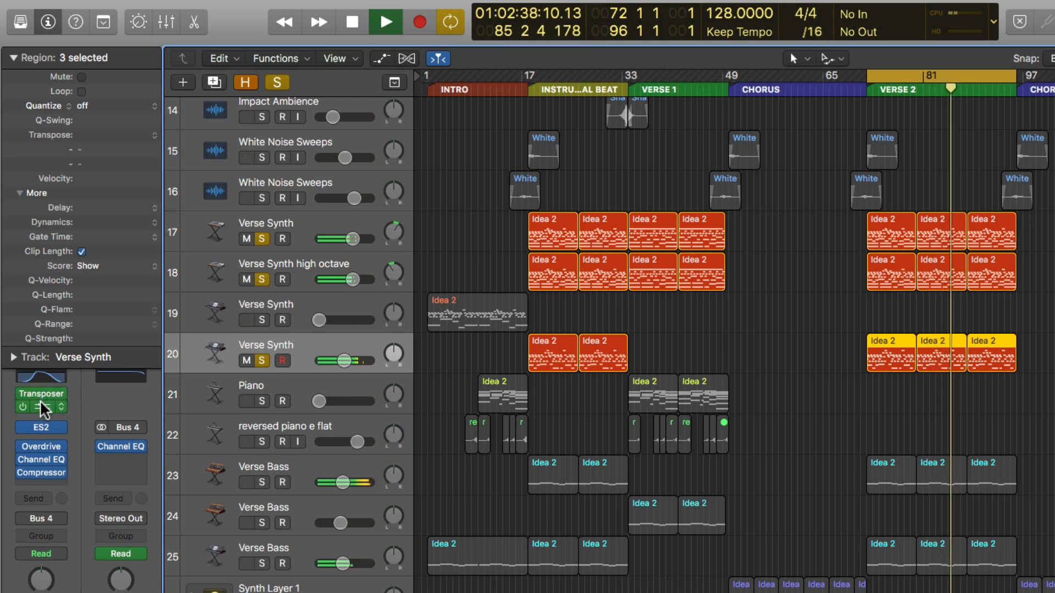
pyautogui.click(41, 407)
pyautogui.moveTo(79, 454)
pyautogui.mouseDown()
pyautogui.moveTo(79, 466)
pyautogui.moveTo(81, 420)
pyautogui.moveTo(79, 472)
pyautogui.mouseUp()
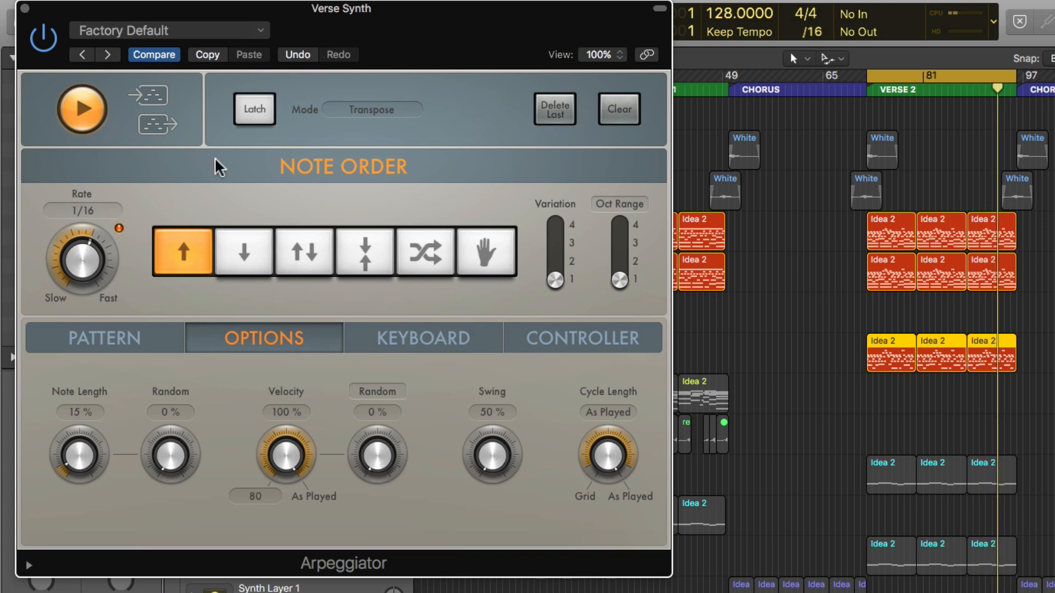
pyautogui.click(24, 8)
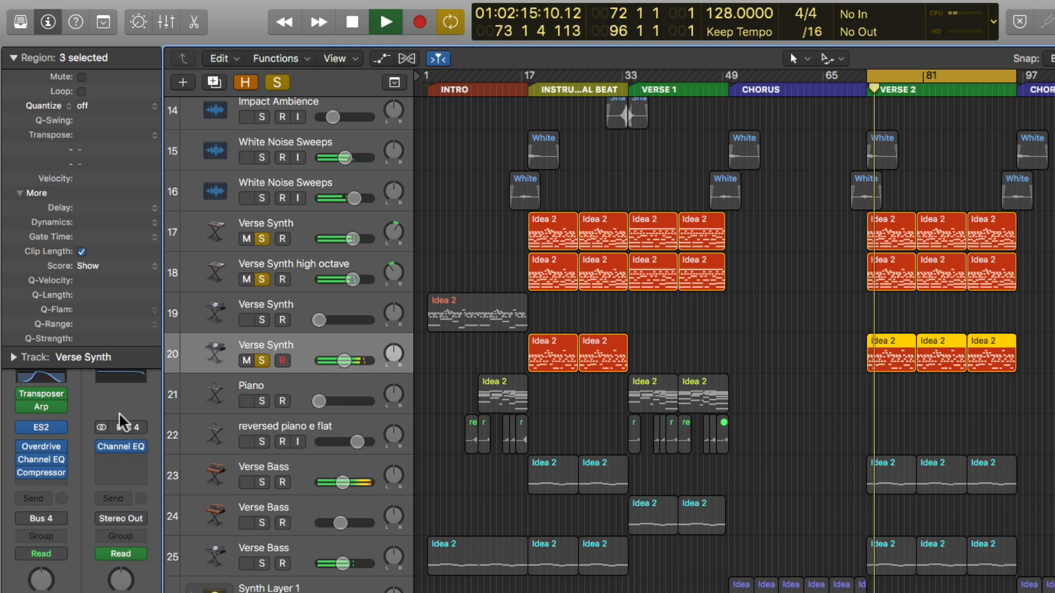
# Step: Insert a stereo-format Stereo Delay after the Compressor on Verse Synth track 20 and load its 1\8 Note preset
pyautogui.click(47, 486)
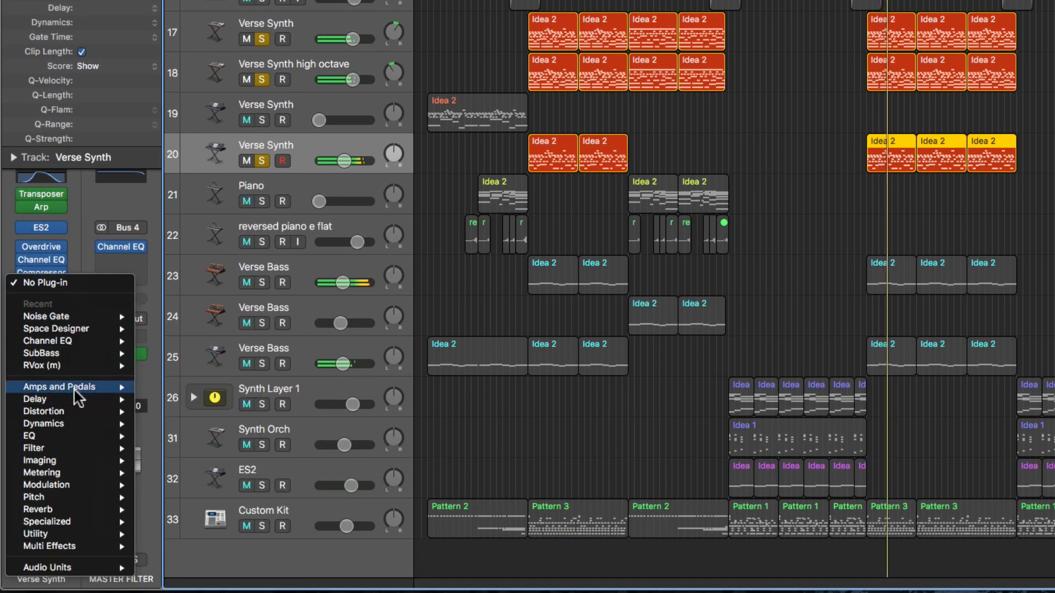
pyautogui.moveTo(76, 412)
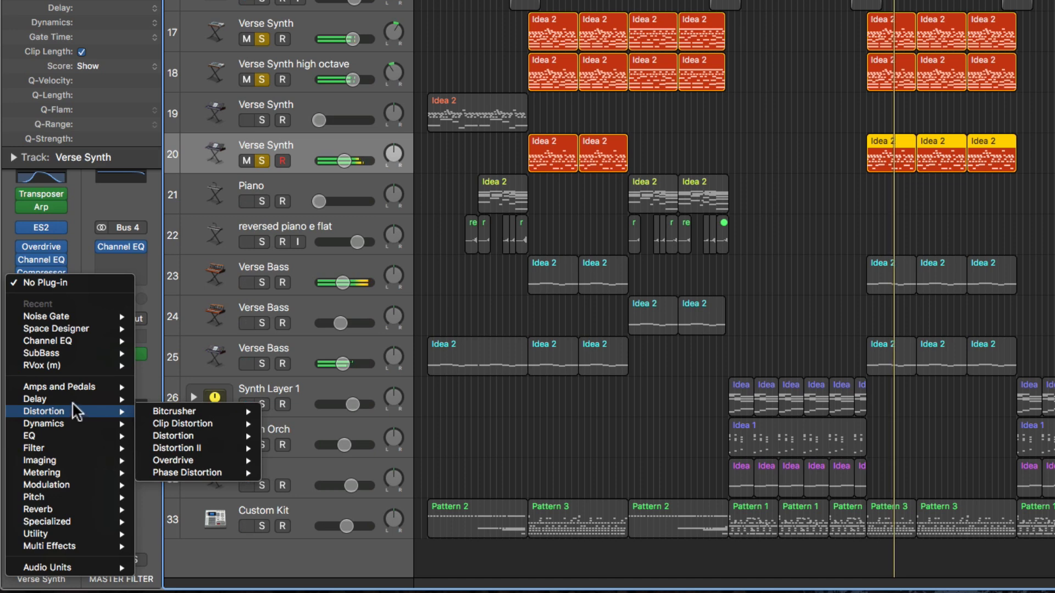
pyautogui.moveTo(236, 436)
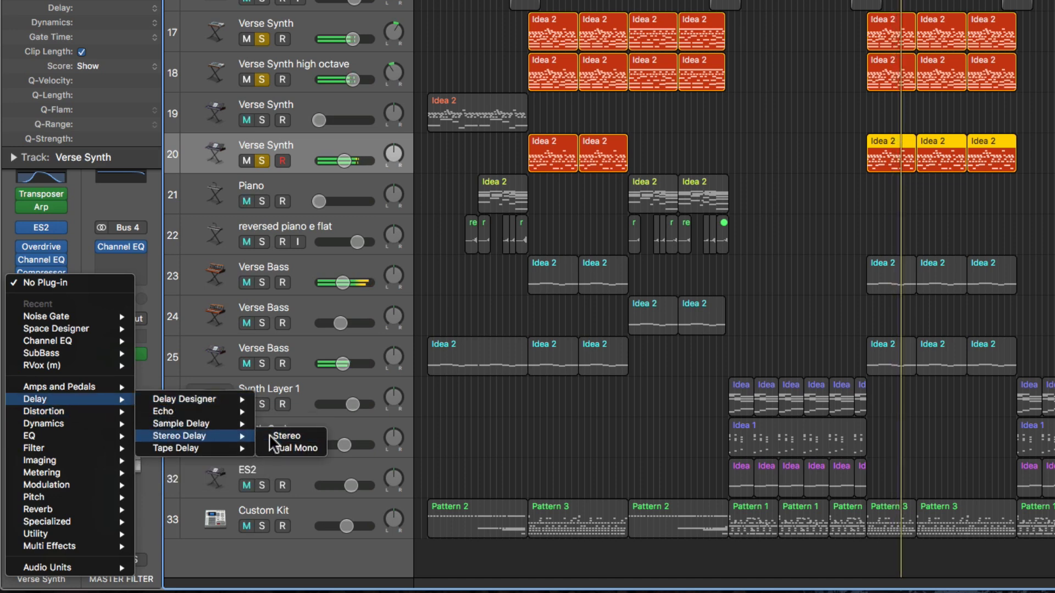
pyautogui.click(271, 436)
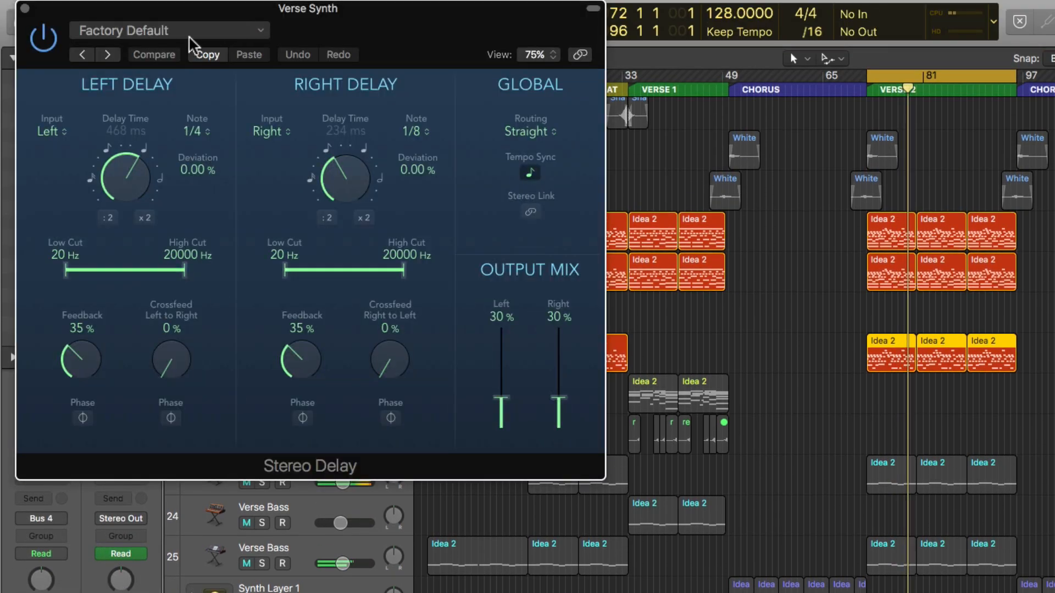
pyautogui.click(189, 33)
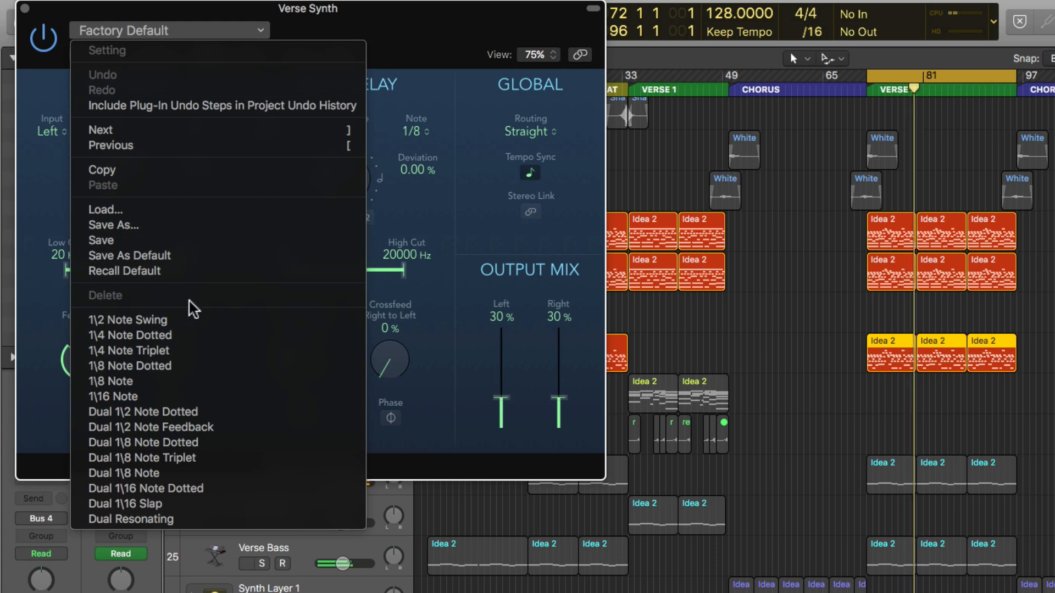
pyautogui.click(181, 381)
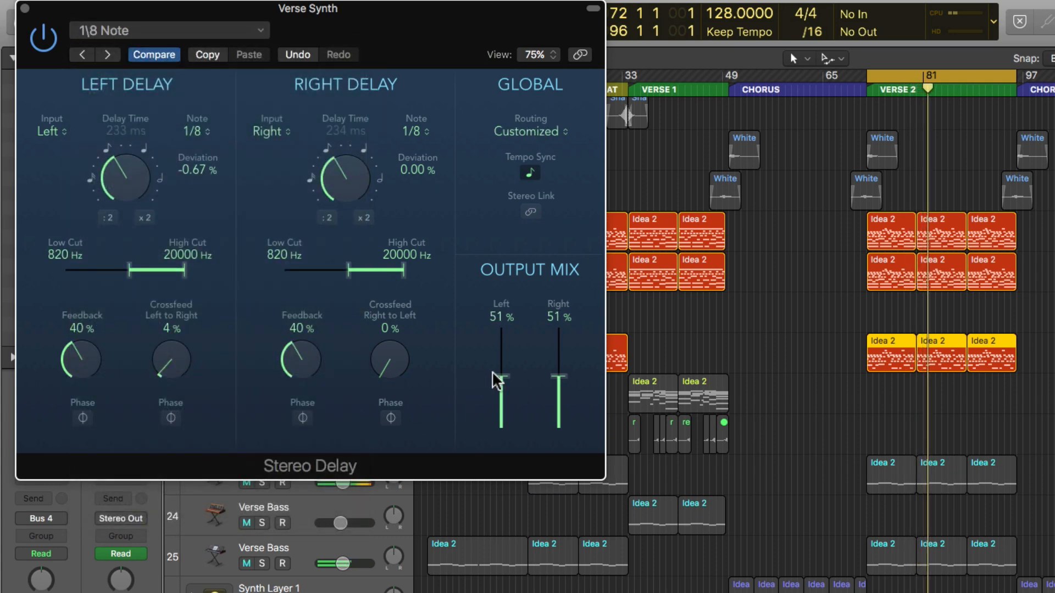
# Step: Lower the delay's output mix to 37 % left and 44 % right, with note values of 1/8 dotted left and 1/8 right
pyautogui.moveTo(497, 379); pyautogui.dragTo(567, 379)
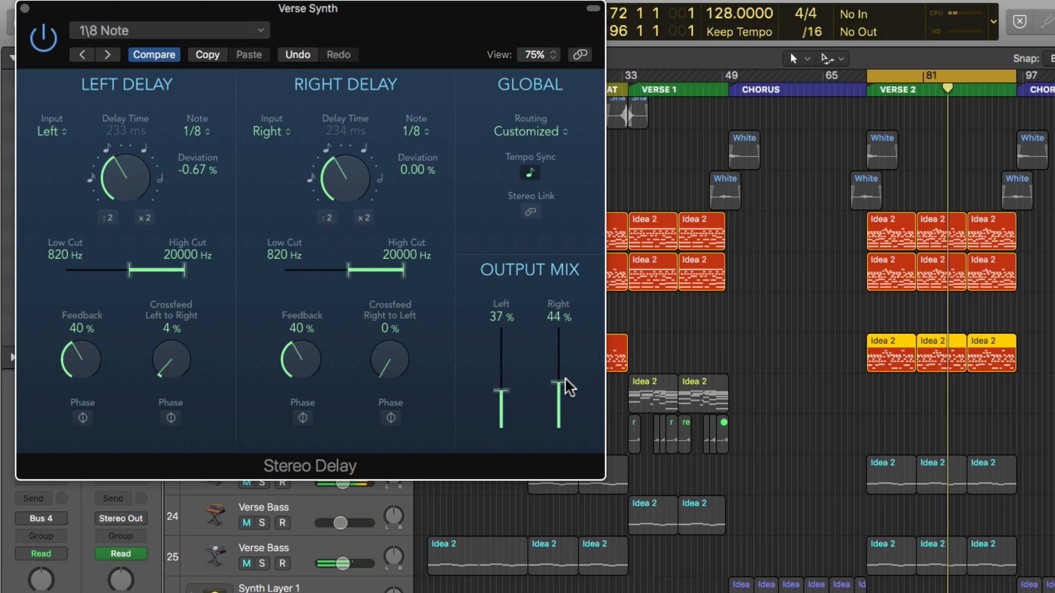
pyautogui.click(196, 133)
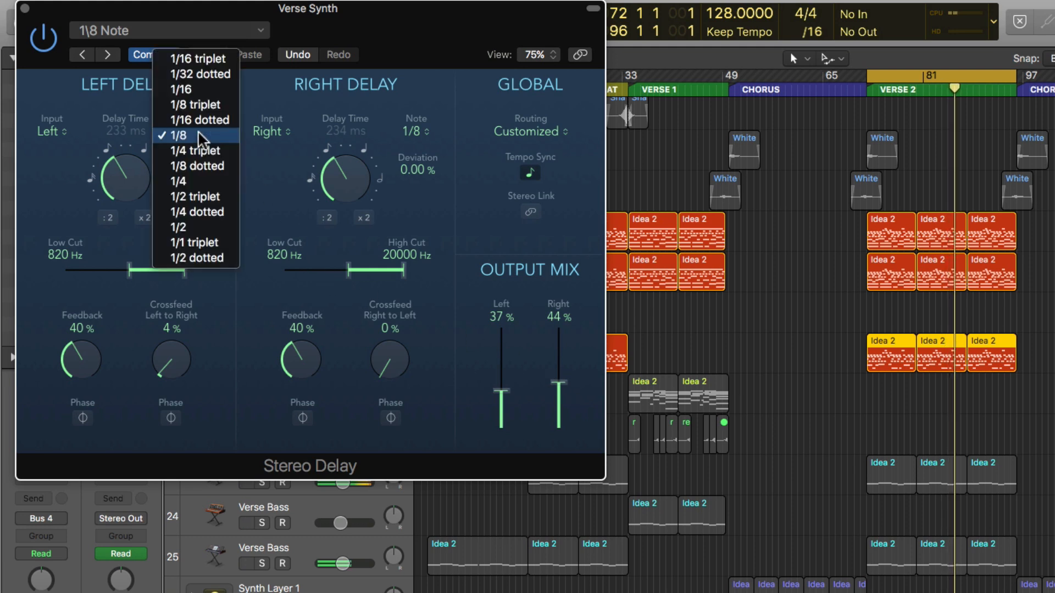
pyautogui.click(200, 121)
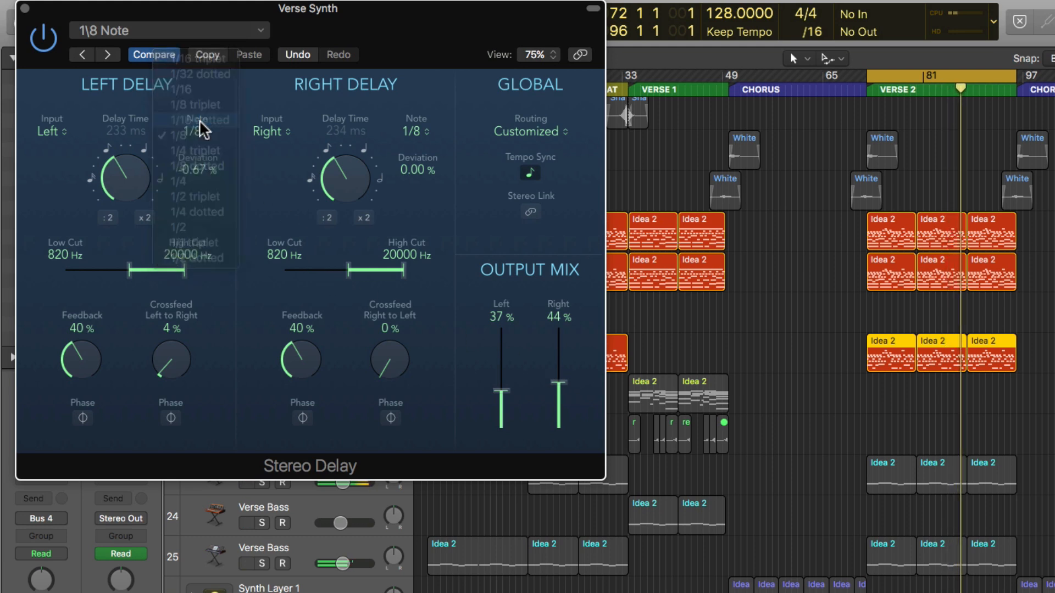
pyautogui.click(202, 132)
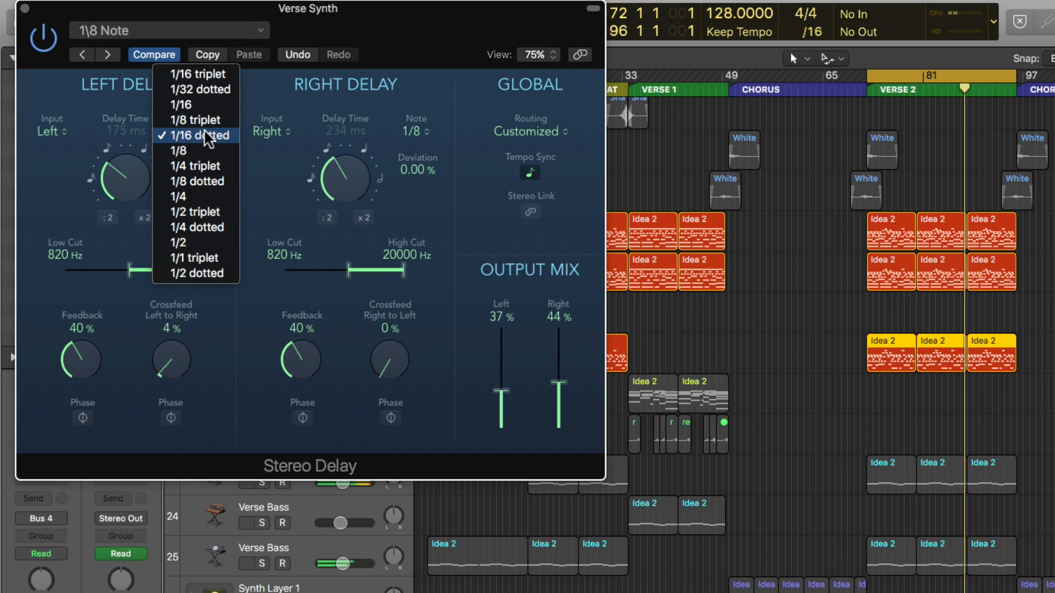
pyautogui.click(212, 183)
pyautogui.click(422, 133)
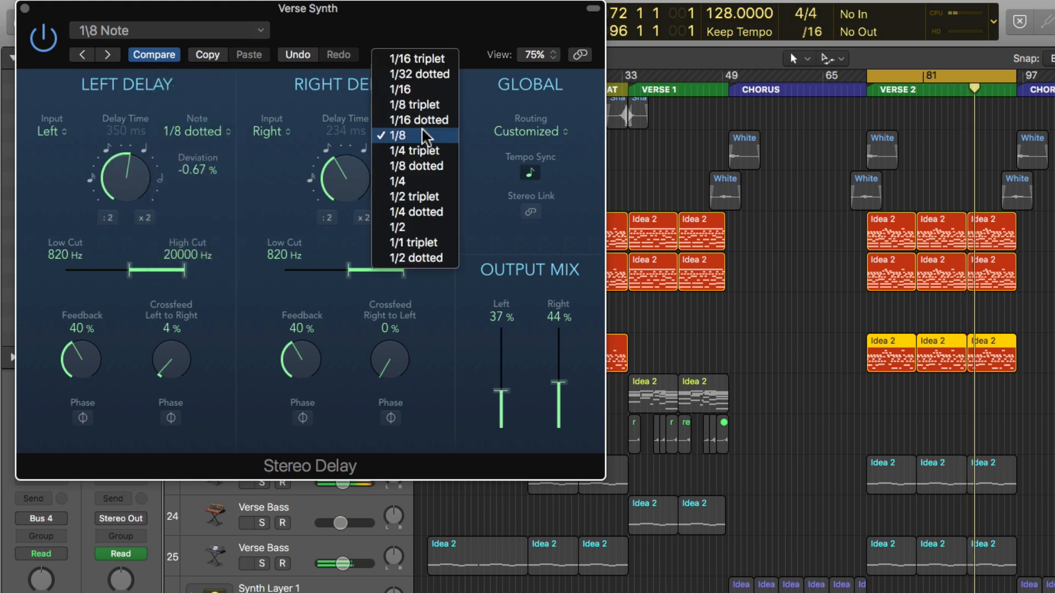
pyautogui.click(423, 89)
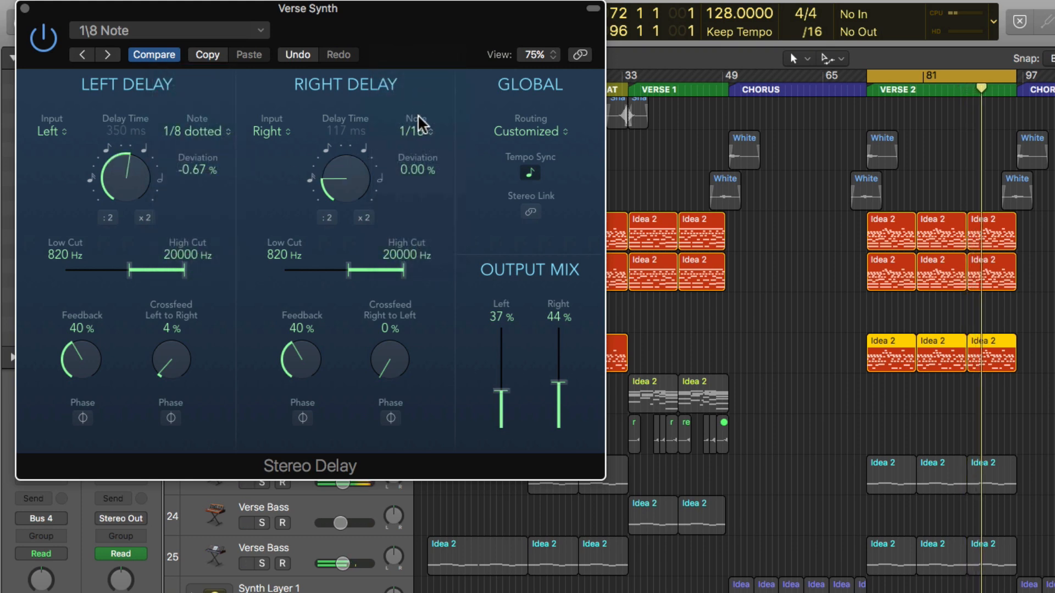
pyautogui.click(422, 133)
pyautogui.click(423, 181)
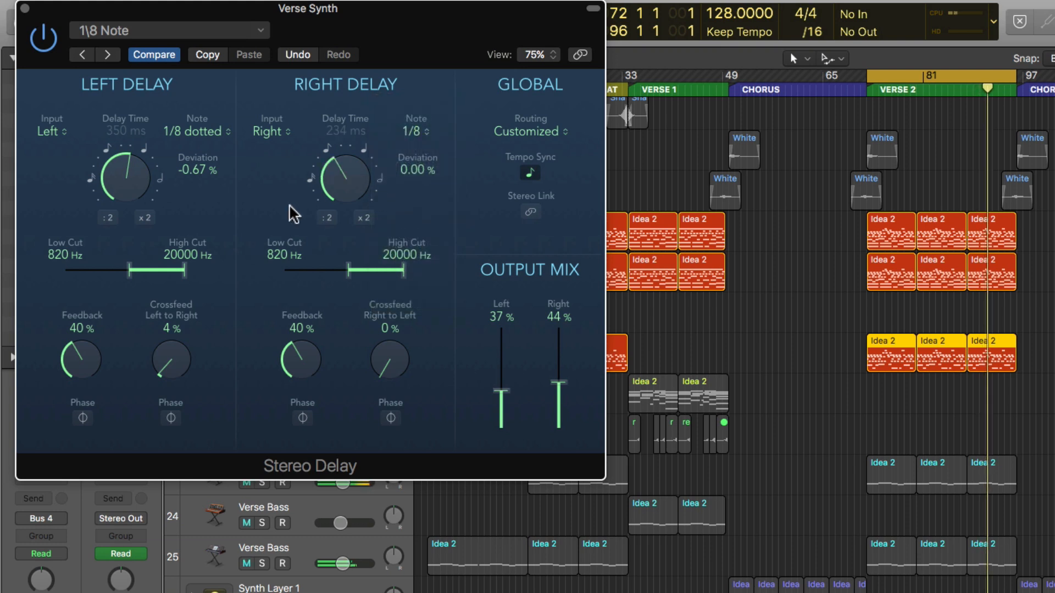
# Step: Shift the delay's filter bands to 290–7000 Hz for the left side and 360–8900 Hz for the right side
pyautogui.moveTo(149, 270); pyautogui.dragTo(118, 270)
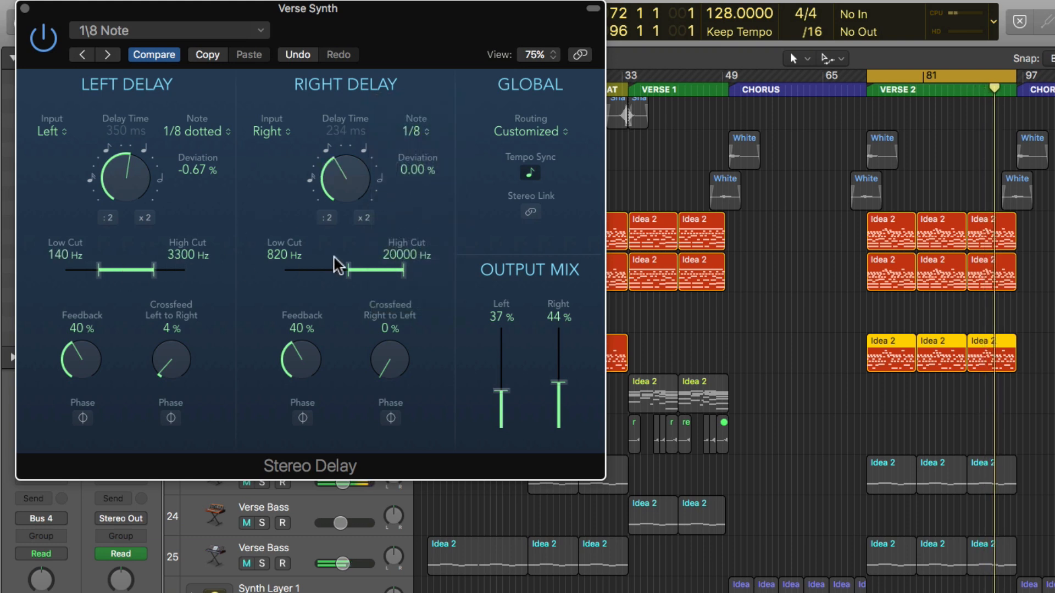
pyautogui.moveTo(371, 268); pyautogui.dragTo(357, 268)
pyautogui.moveTo(136, 271); pyautogui.dragTo(149, 273)
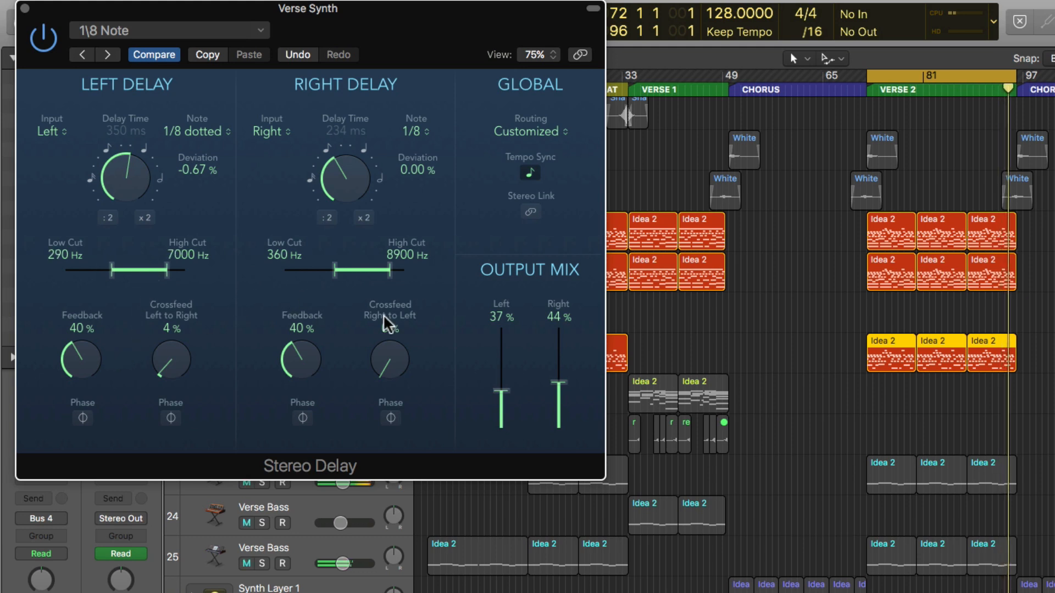
# Step: Reduce the Stereo Delay's output mix to 17 % left and 20 % right, and close the plug-in
pyautogui.moveTo(501, 392); pyautogui.dragTo(501, 408)
pyautogui.moveTo(568, 391); pyautogui.dragTo(506, 418)
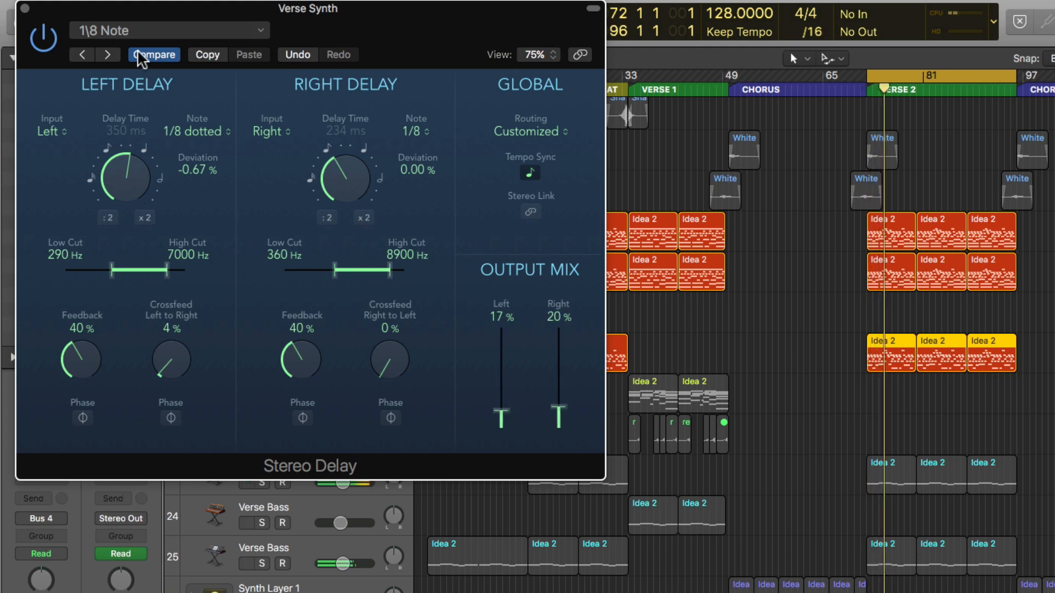
pyautogui.click(24, 7)
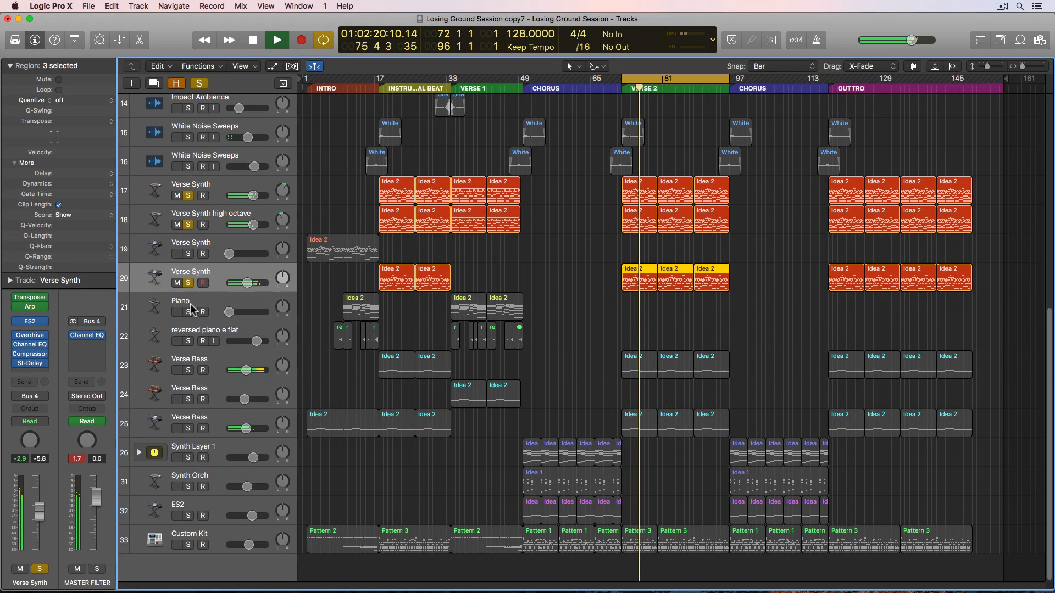
# Step: Add the Custom Kit track and Verse Bass tracks 23 and 25 to the soloed verse synths during playback
pyautogui.click(190, 546)
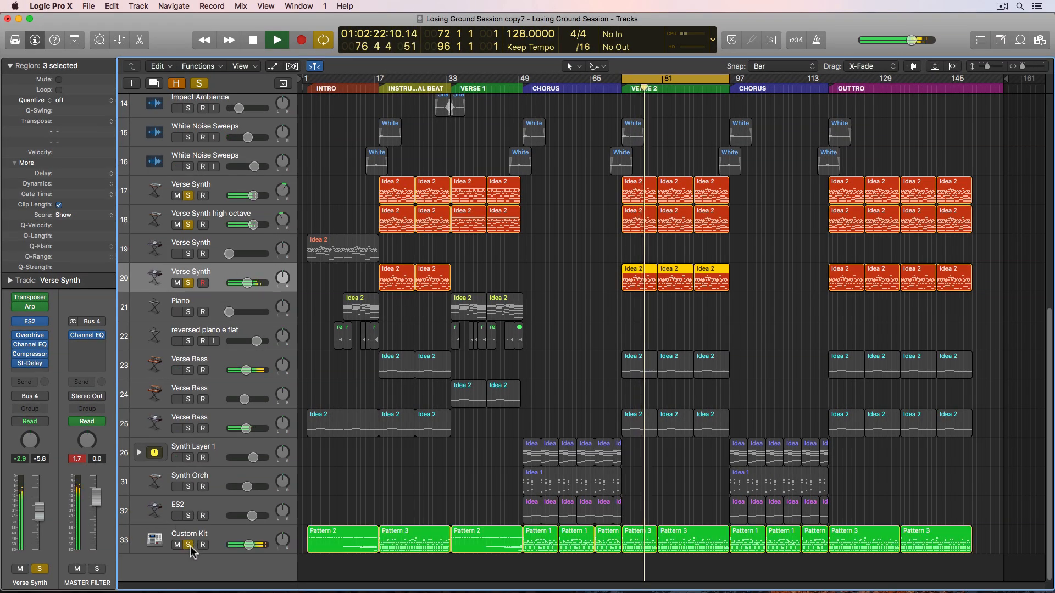
pyautogui.click(188, 371)
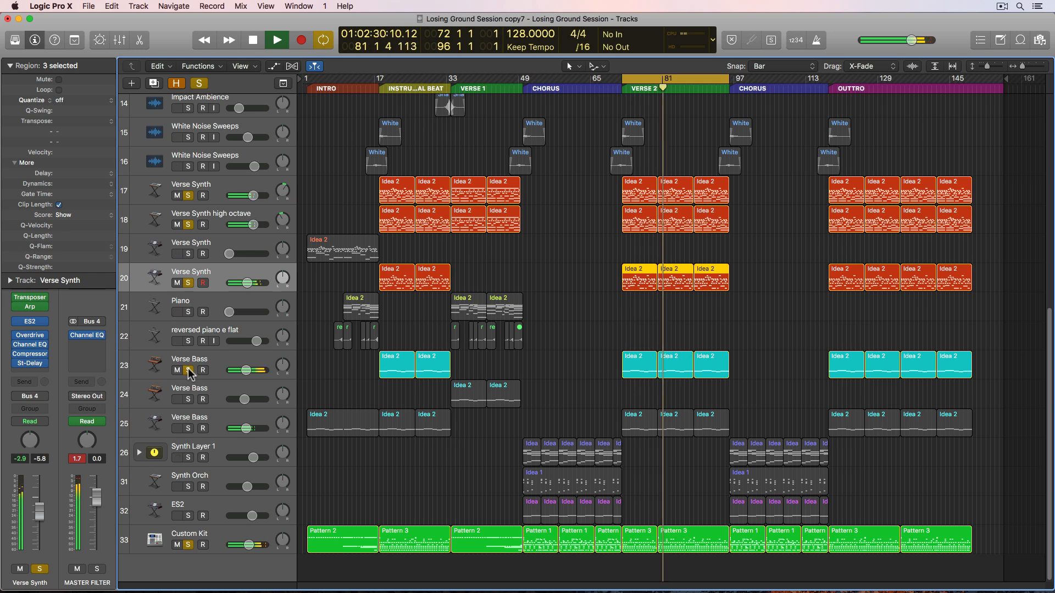
pyautogui.click(188, 429)
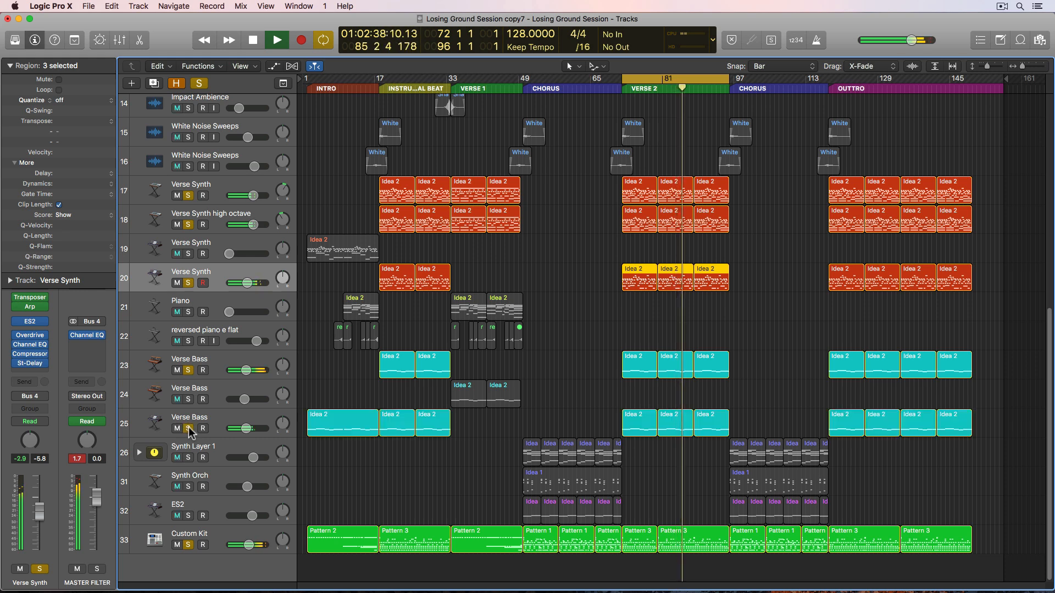
# Step: Toggle the solo on Verse Bass track 25 to compare, stop playback, and delete its regions in the Instrumental Beat, Verse 2 and Outtro sections
pyautogui.click(188, 429)
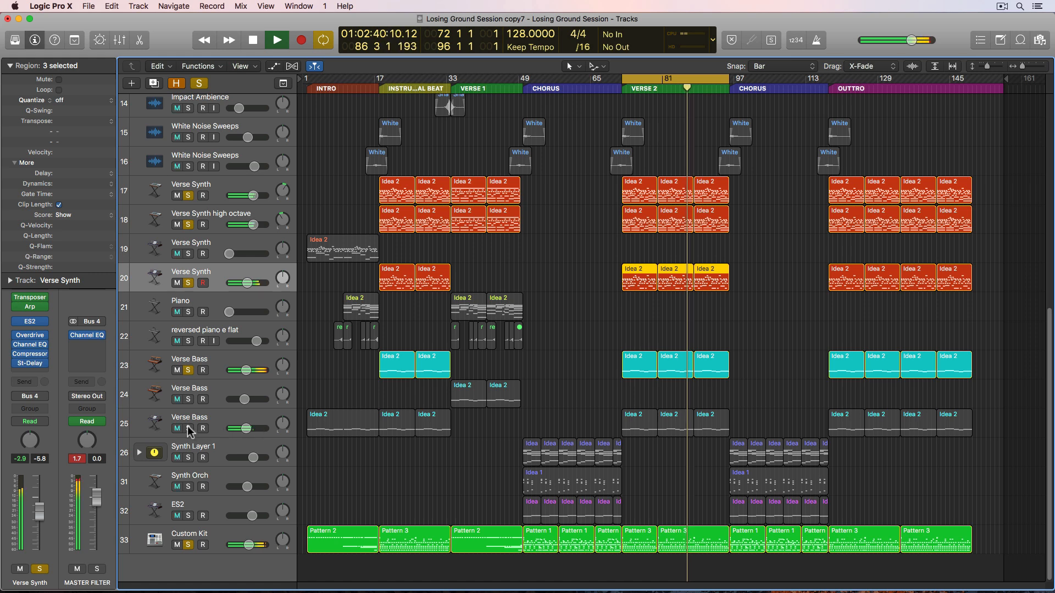
pyautogui.click(189, 430)
pyautogui.press('space')
pyautogui.moveTo(403, 455); pyautogui.dragTo(438, 438)
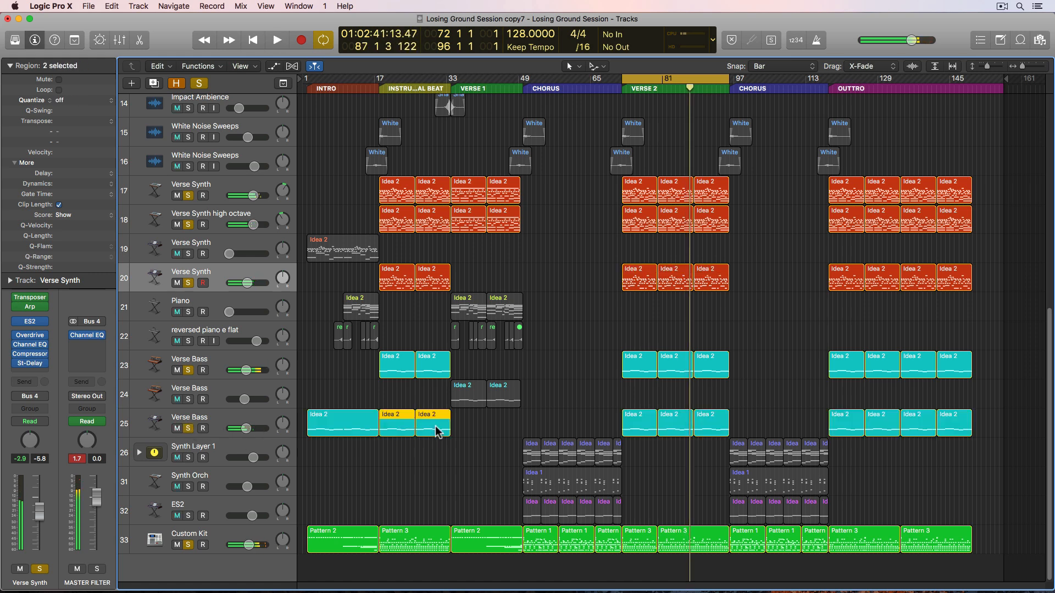
pyautogui.press('Delete')
pyautogui.moveTo(498, 416); pyautogui.dragTo(824, 421)
pyautogui.press('Delete')
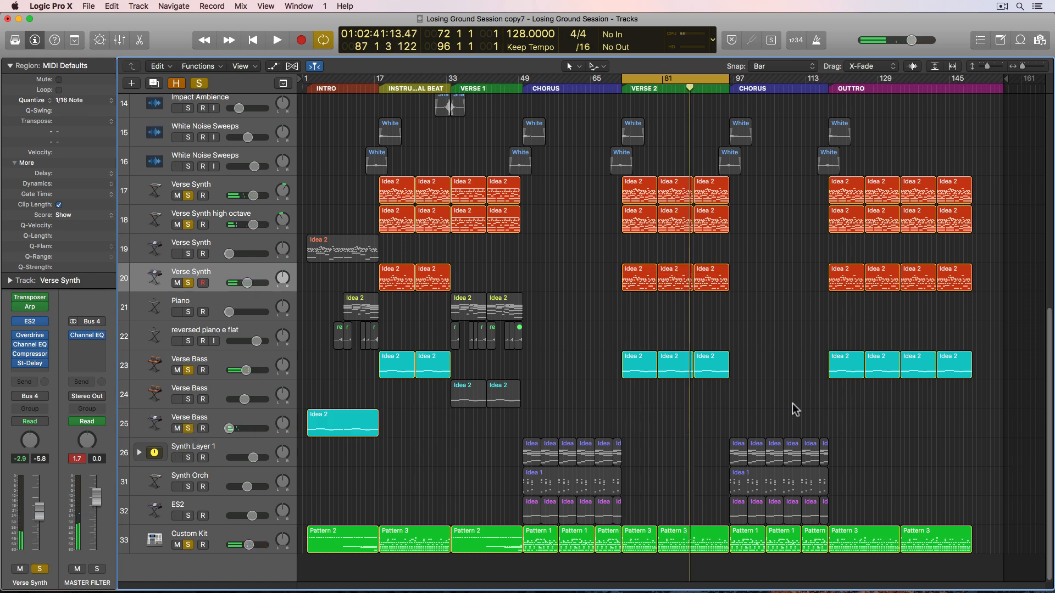
# Step: Play Verse 2 with all solos cleared and listen to the full arrangement
pyautogui.press('space')
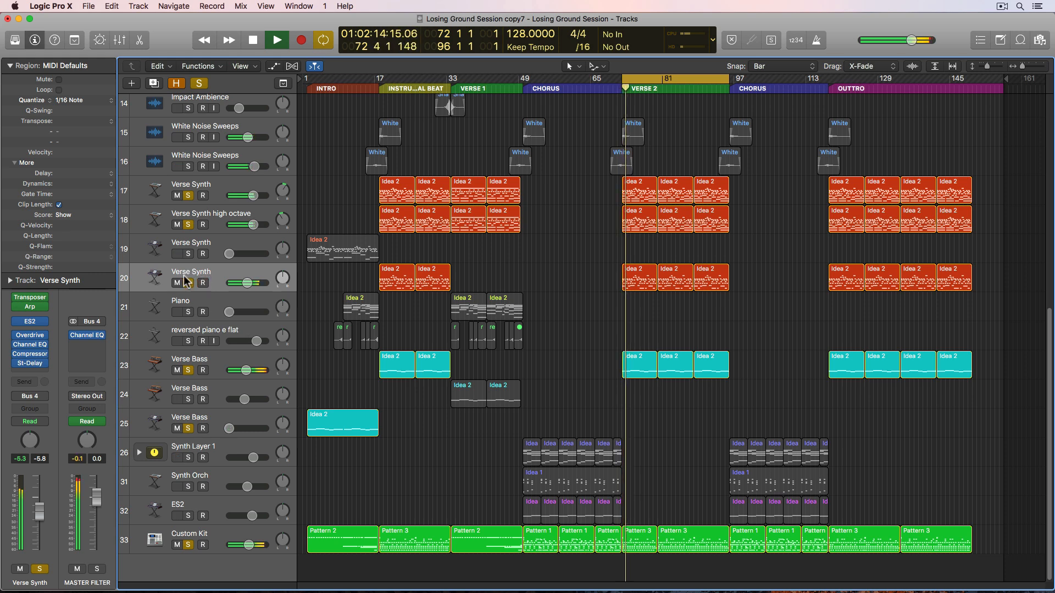
pyautogui.click(188, 283)
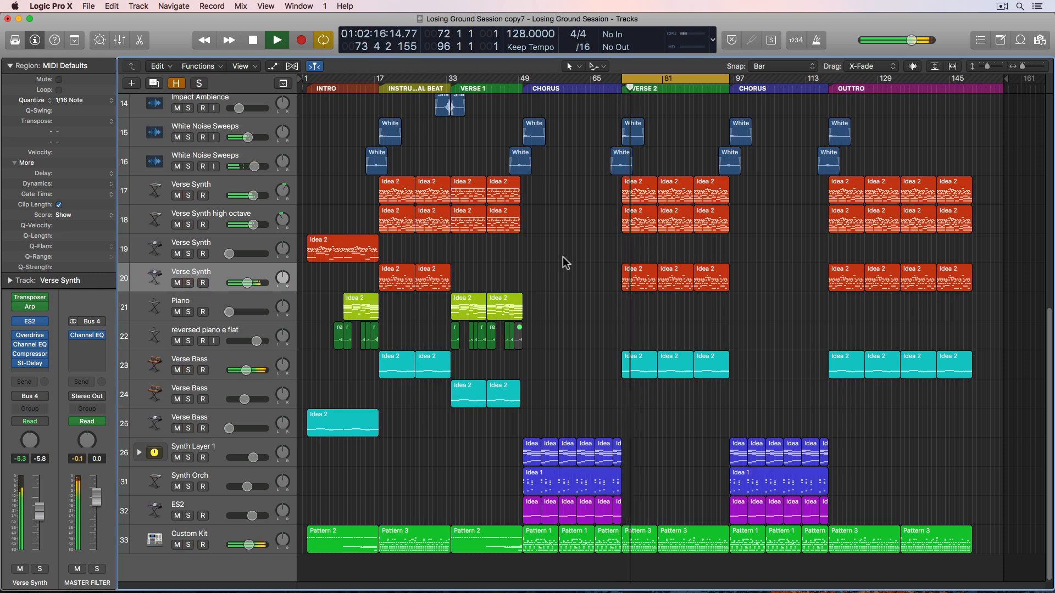
pyautogui.scroll(3, 565, 256)
pyautogui.scroll(4, 565, 256)
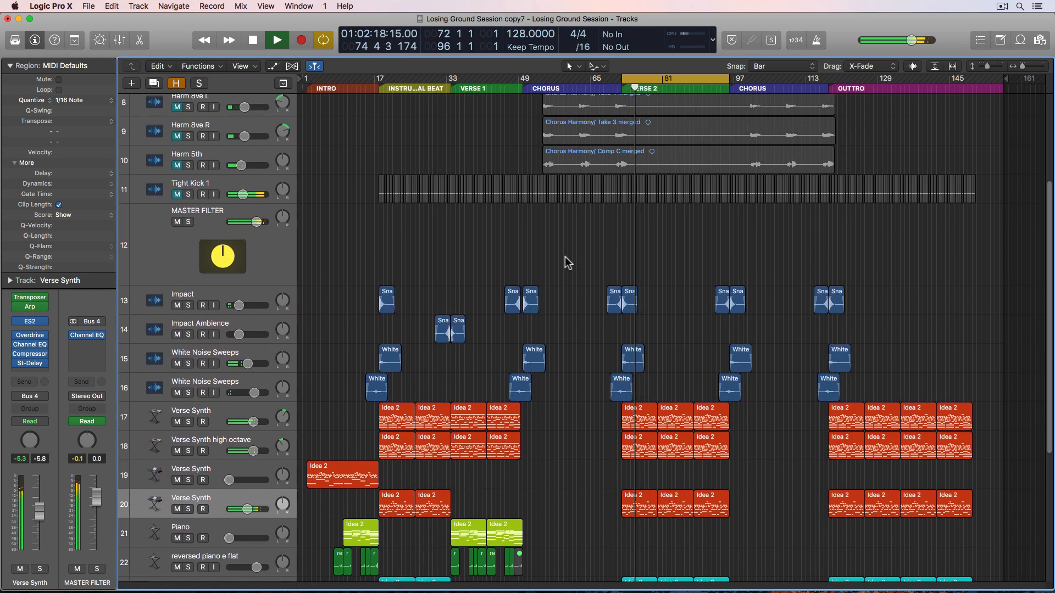
pyautogui.scroll(-2, 565, 256)
pyautogui.scroll(-4, 564, 257)
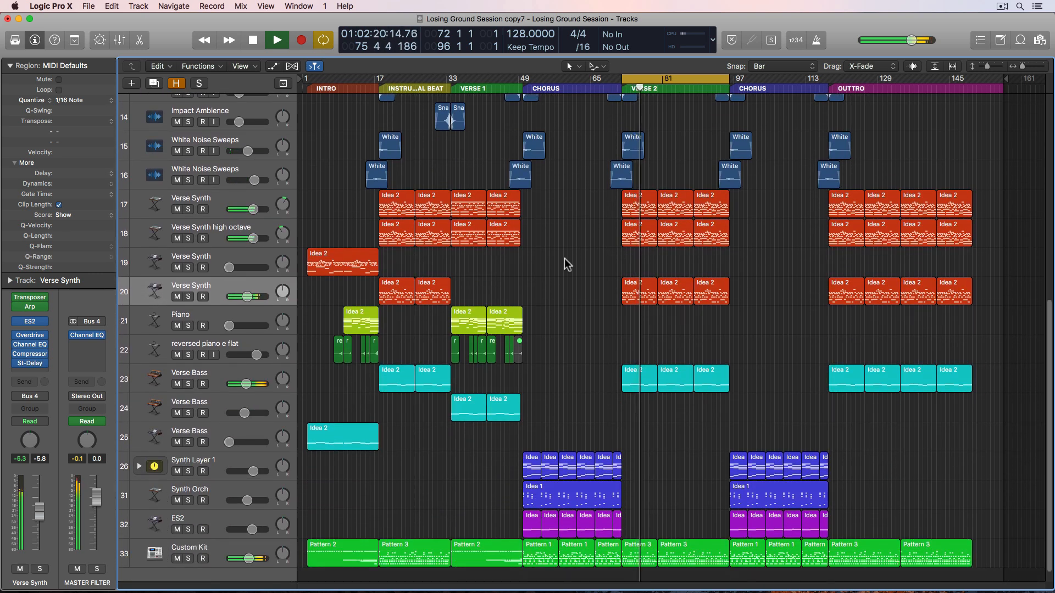
# Step: Solo Verse Synth track 20 and adjust its Tremolo to a 1/16 rate and 75 % smoothing, reshaping the waveform's symmetry
pyautogui.click(214, 292)
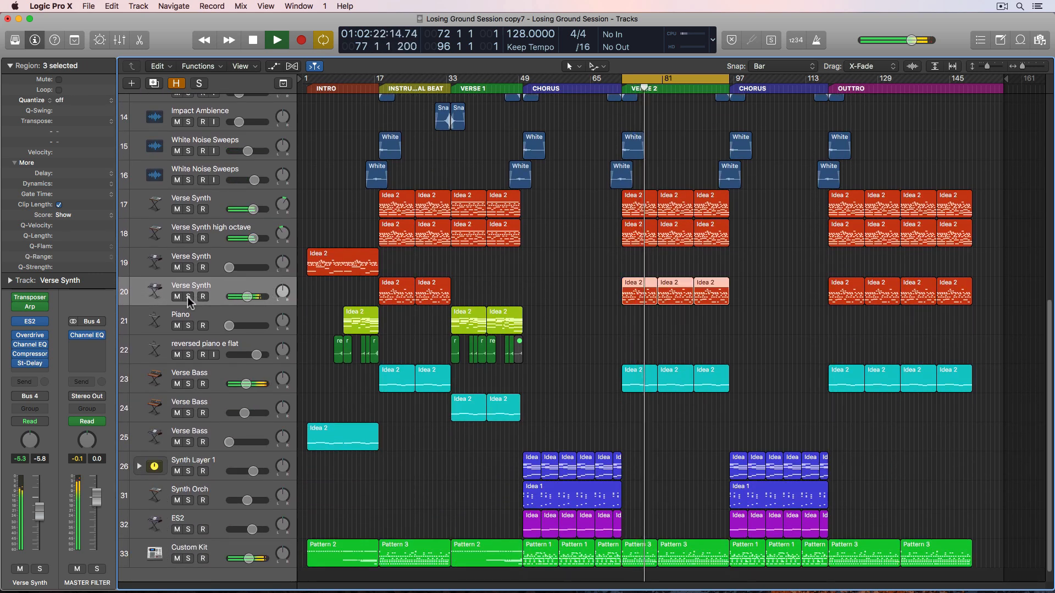
pyautogui.click(188, 296)
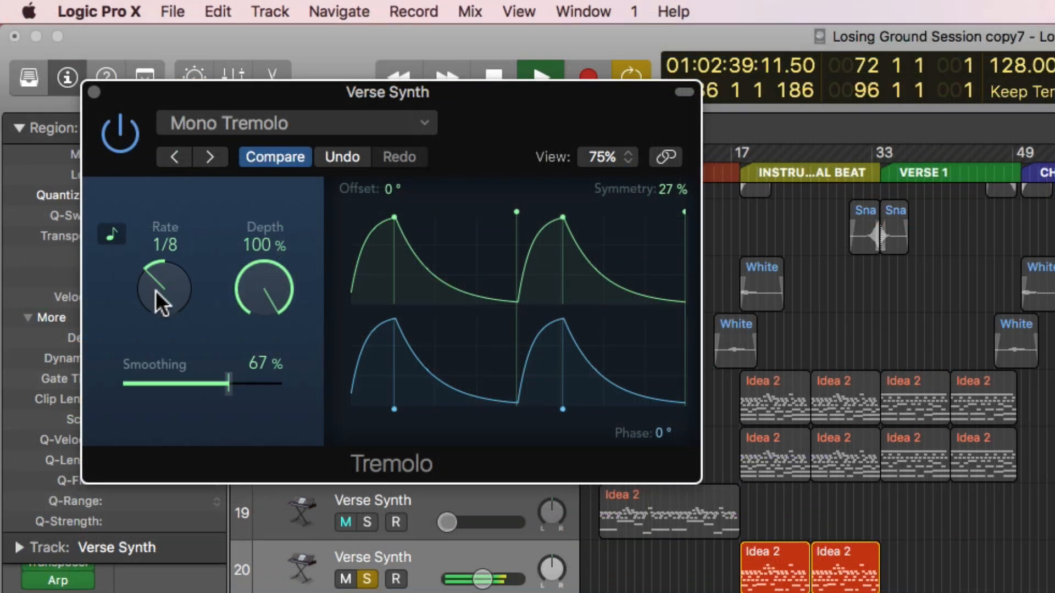
pyautogui.moveTo(156, 290); pyautogui.dragTo(153, 275)
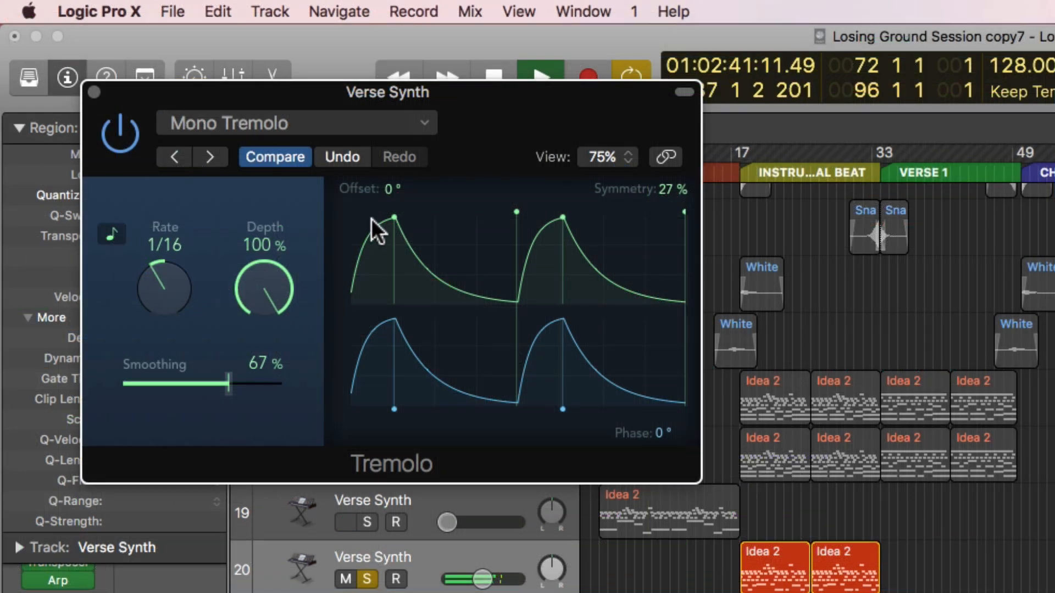
pyautogui.moveTo(391, 219); pyautogui.dragTo(345, 218)
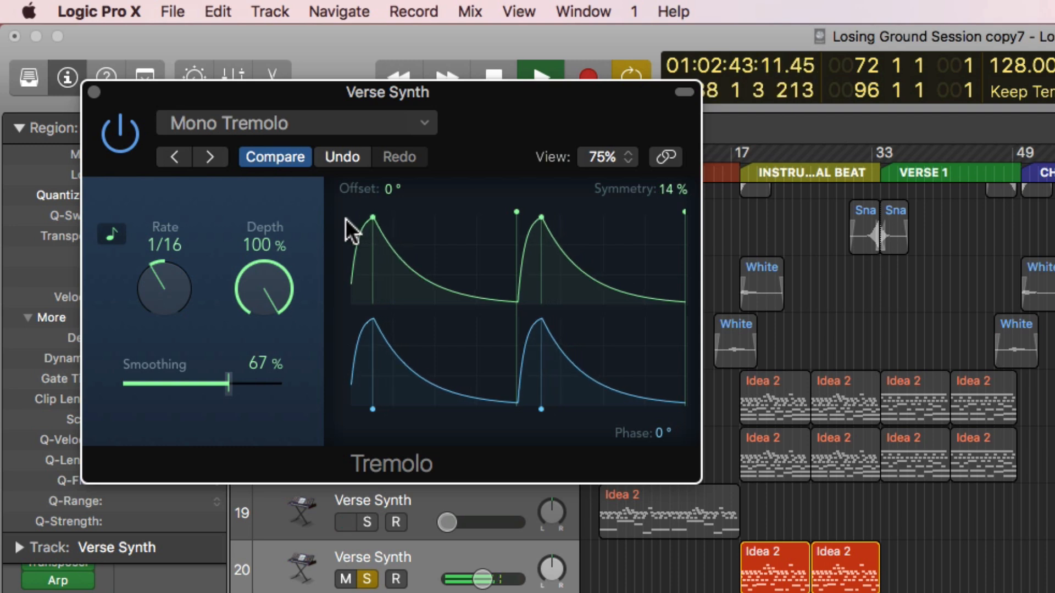
pyautogui.moveTo(218, 389); pyautogui.dragTo(239, 371)
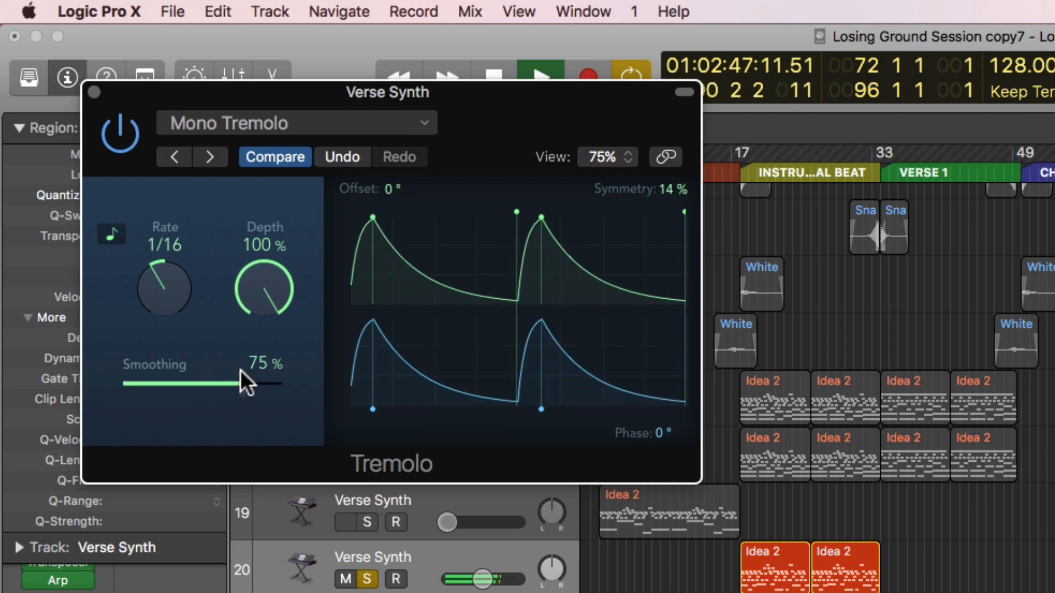
pyautogui.moveTo(373, 218)
pyautogui.mouseDown()
pyautogui.moveTo(341, 214)
pyautogui.moveTo(392, 215)
pyautogui.mouseUp()
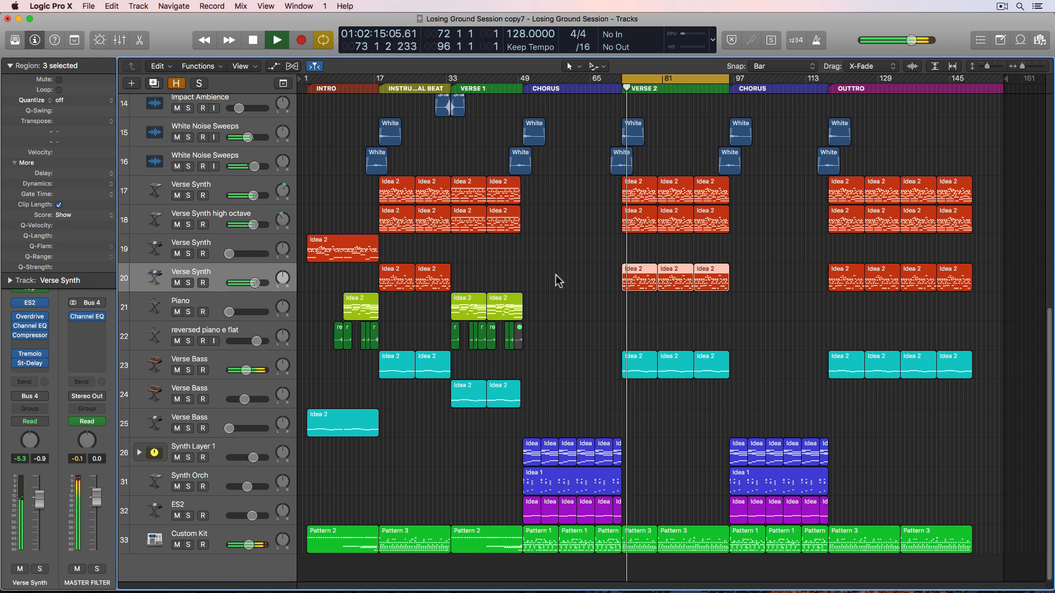
# Step: Deselect the regions, solo Verse Synth track 20 and insert a stereo Bitcrusher between its Tremolo and Stereo Delay
pyautogui.click(556, 275)
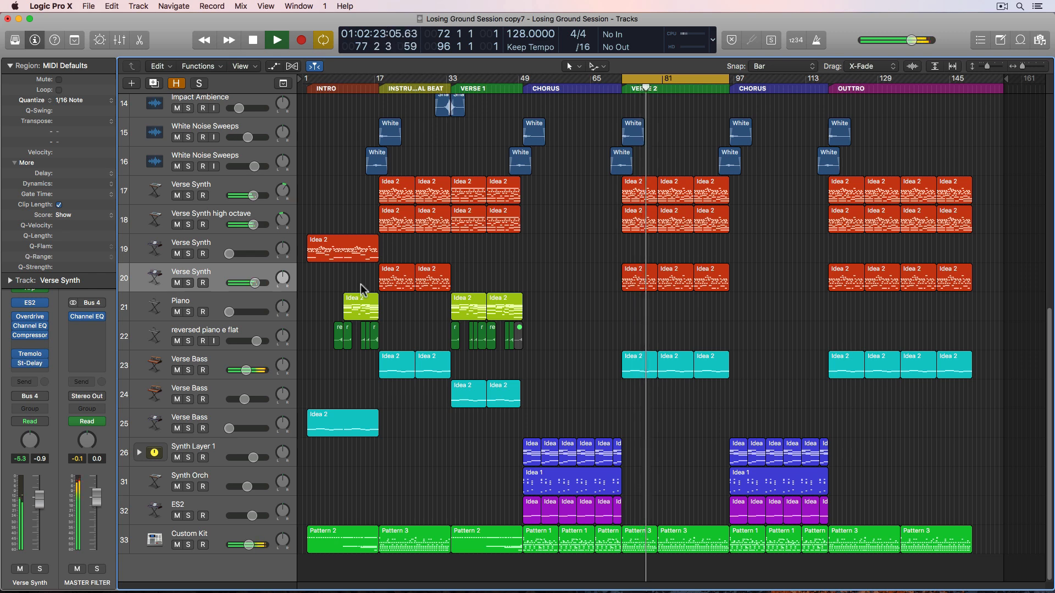
pyautogui.click(188, 283)
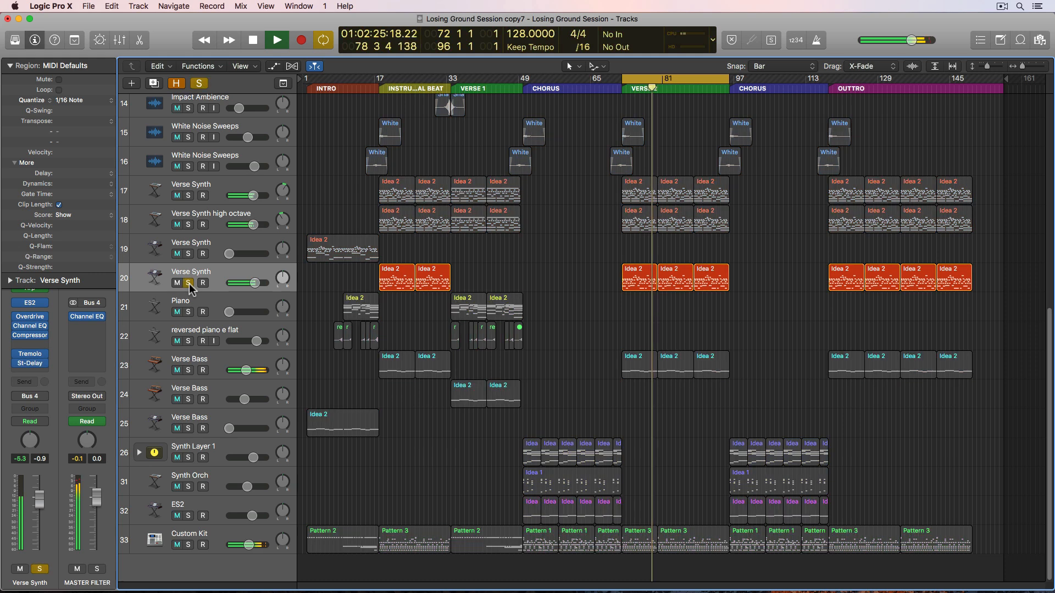
pyautogui.moveTo(29, 352); pyautogui.dragTo(29, 344)
pyautogui.click(34, 354)
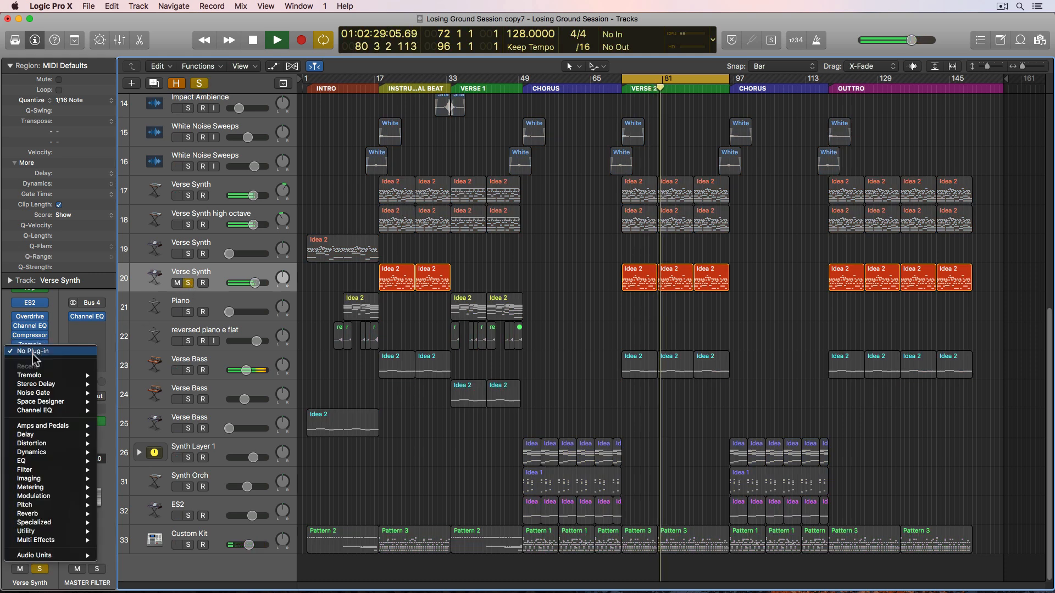
pyautogui.moveTo(57, 512)
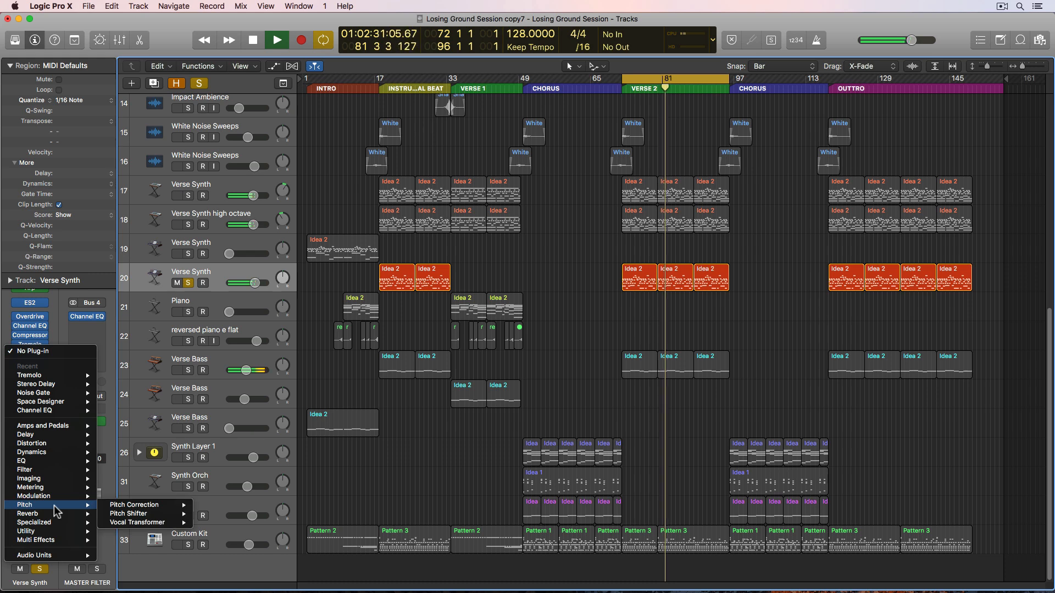
pyautogui.moveTo(52, 444)
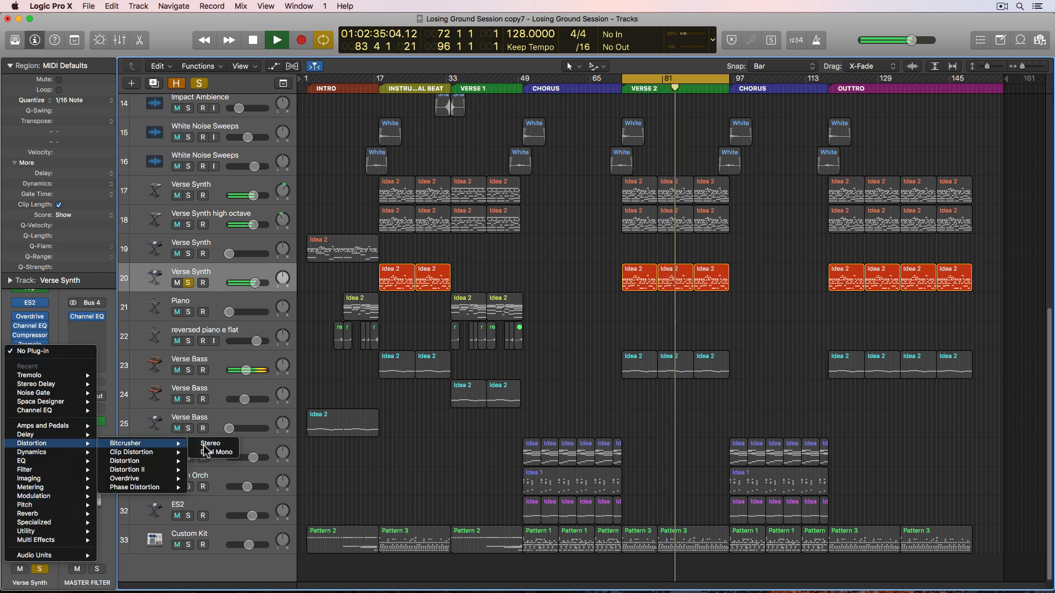
pyautogui.click(208, 444)
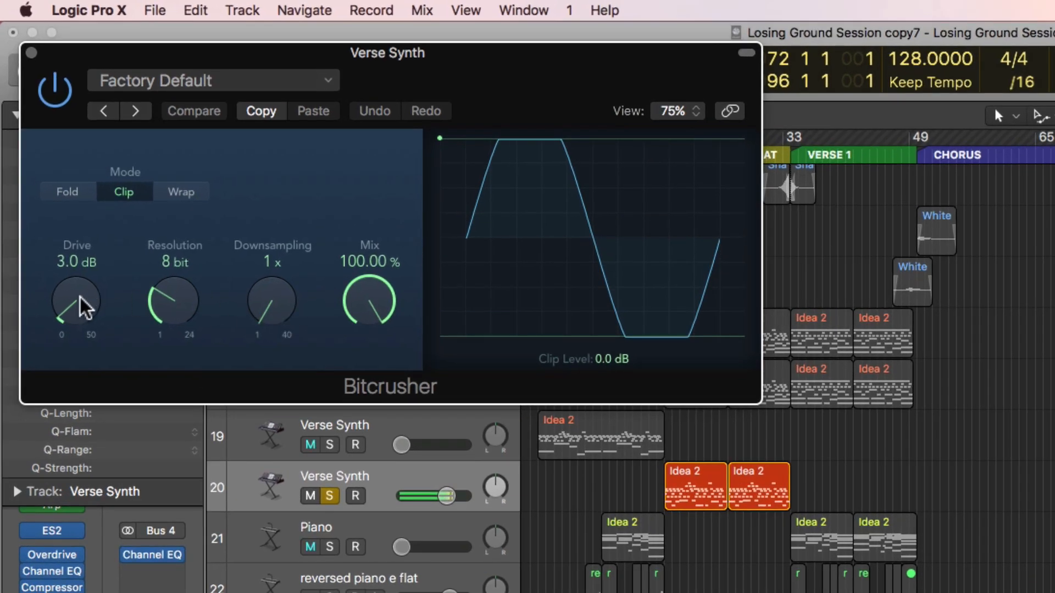
# Step: Try the Bitcrusher at 6 dB drive, 16 bit resolution and 10x downsampling with a 100 % mix
pyautogui.moveTo(78, 283); pyautogui.dragTo(78, 219)
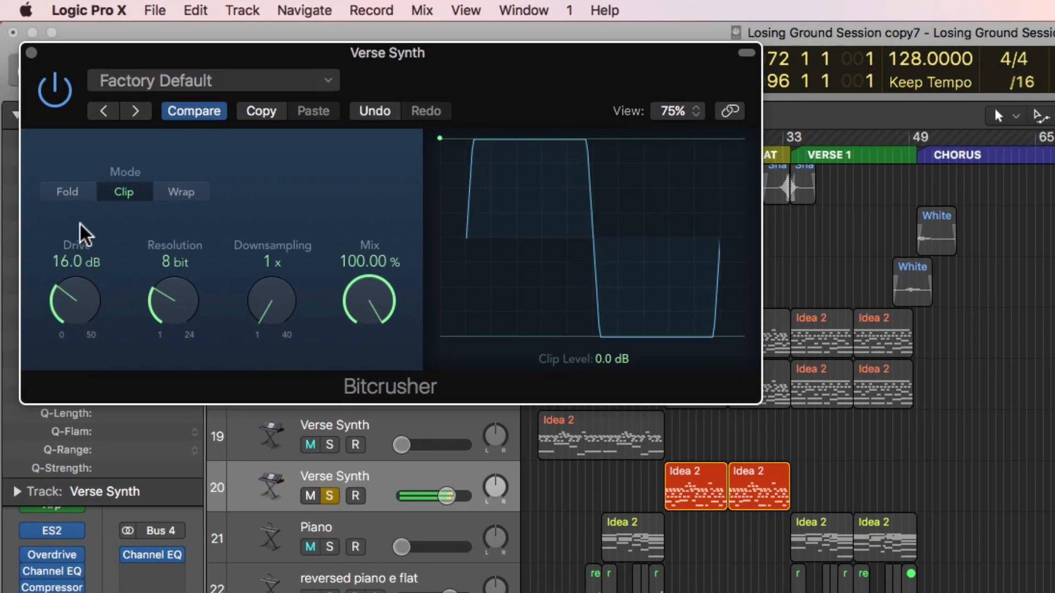
pyautogui.moveTo(62, 273); pyautogui.dragTo(64, 323)
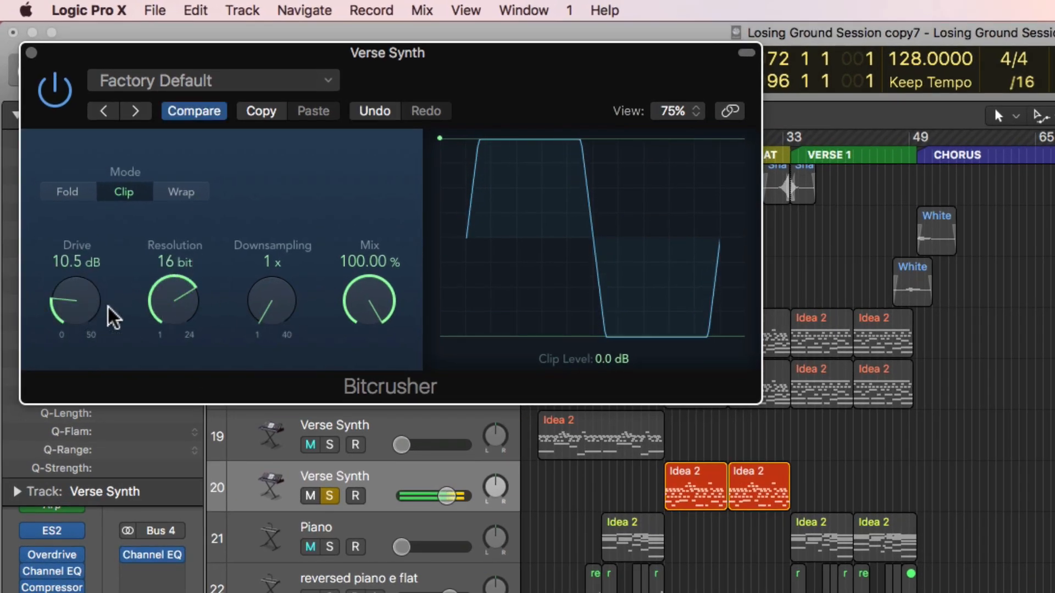
pyautogui.moveTo(272, 308); pyautogui.dragTo(281, 256)
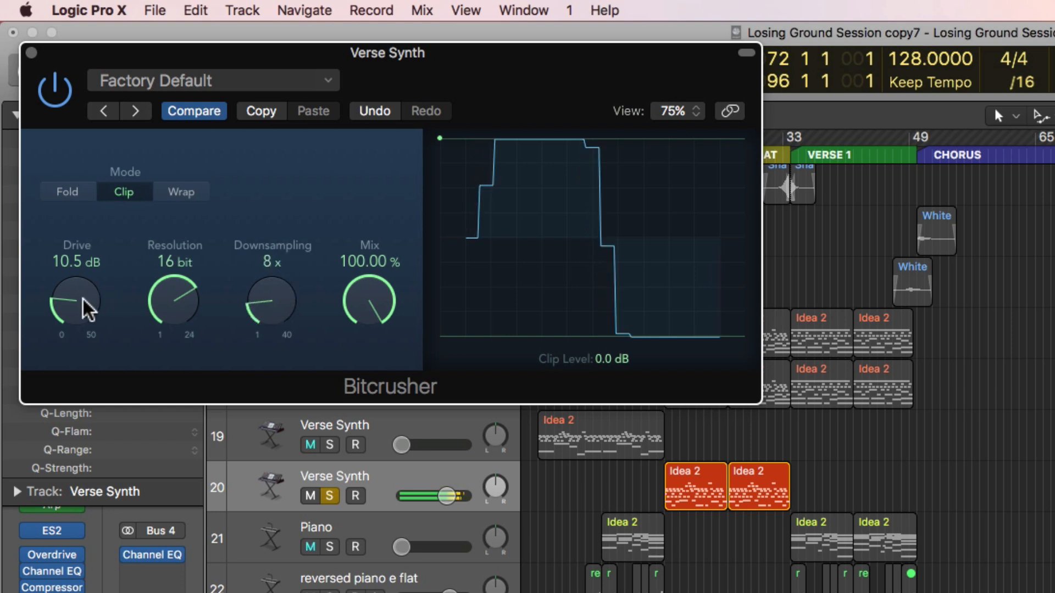
pyautogui.moveTo(271, 311); pyautogui.dragTo(297, 236)
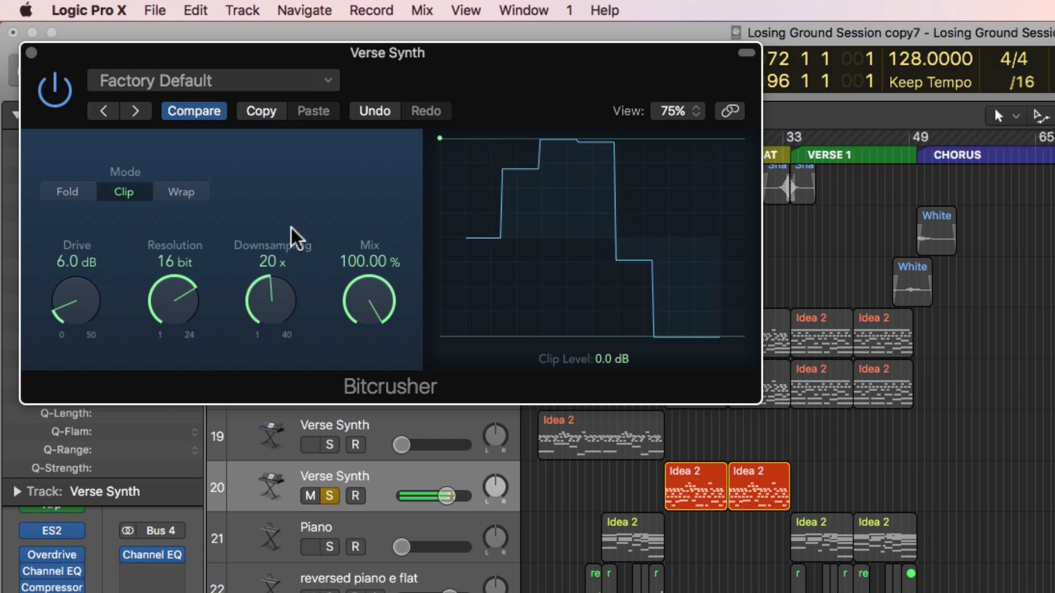
pyautogui.moveTo(291, 294)
pyautogui.mouseDown()
pyautogui.moveTo(299, 261)
pyautogui.moveTo(297, 296)
pyautogui.mouseUp()
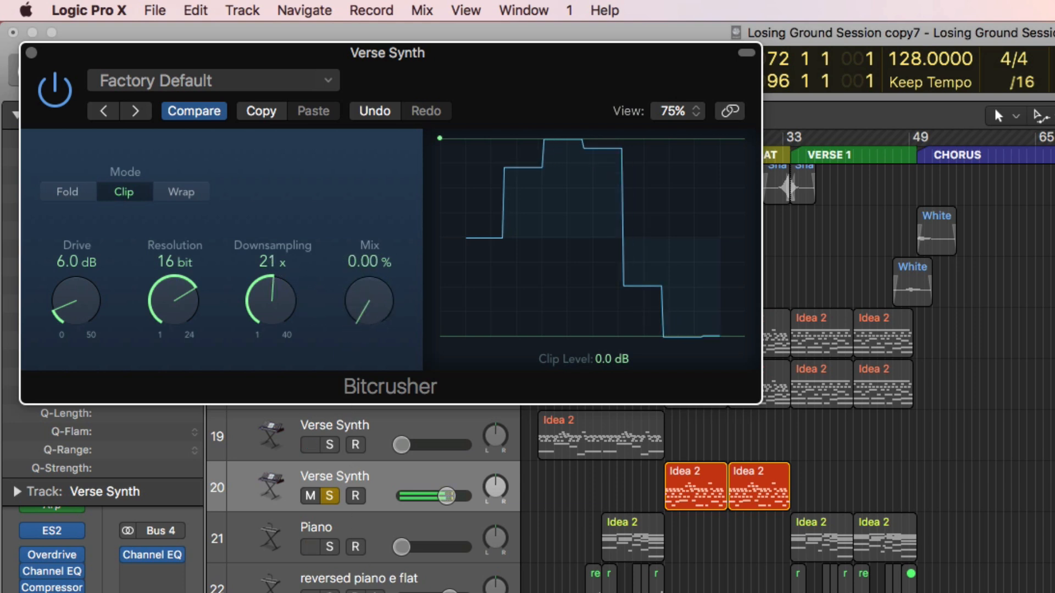
pyautogui.moveTo(314, 275); pyautogui.dragTo(260, 377)
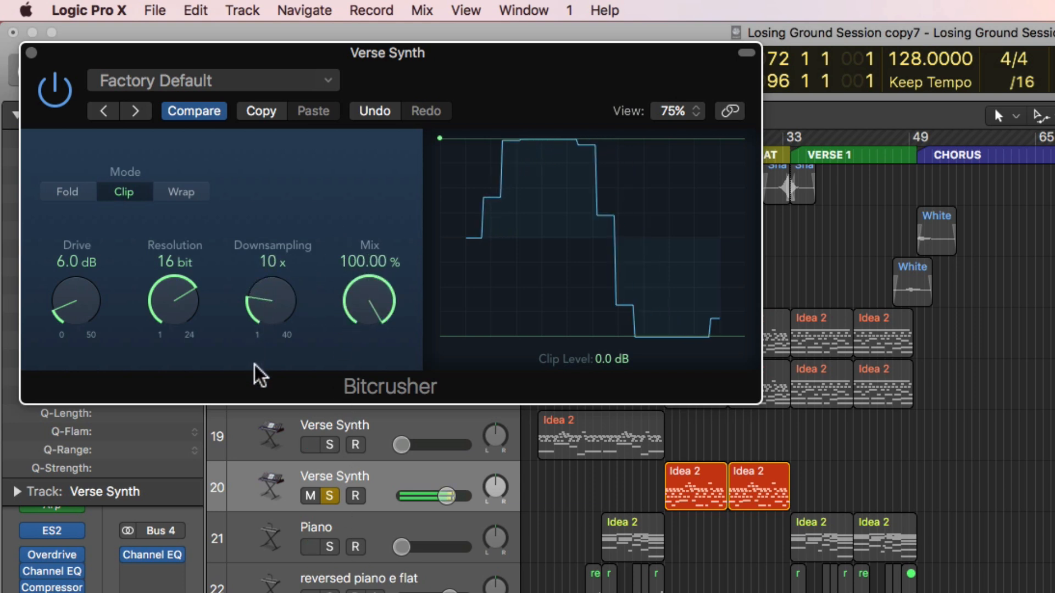
# Step: Try the Bitcrusher with 23.5 dB drive and compare the Fold, Wrap and Clip modes, ending on Clip
pyautogui.moveTo(64, 314); pyautogui.dragTo(85, 212)
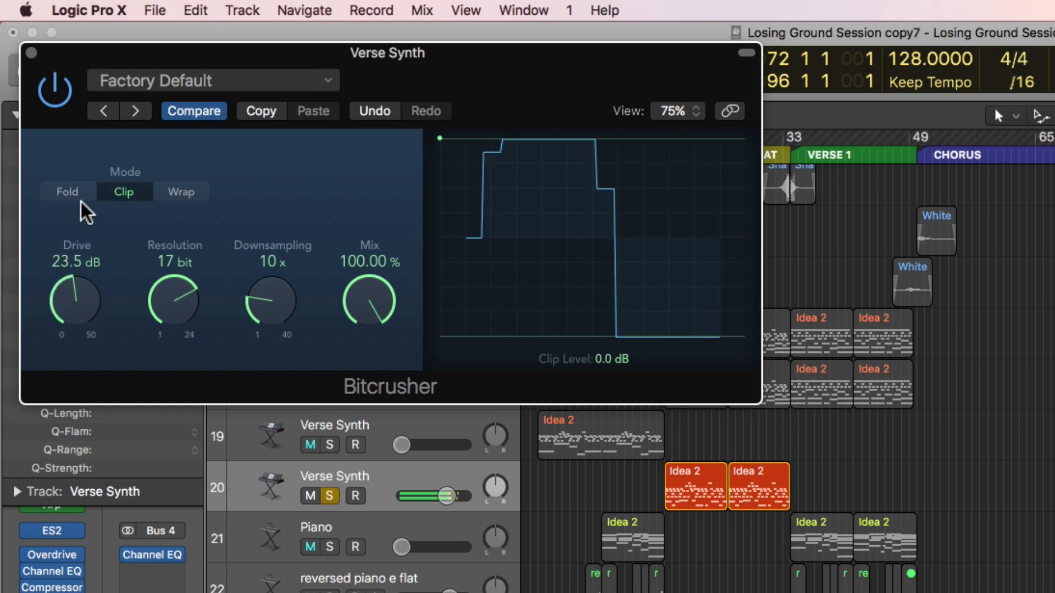
pyautogui.click(74, 193)
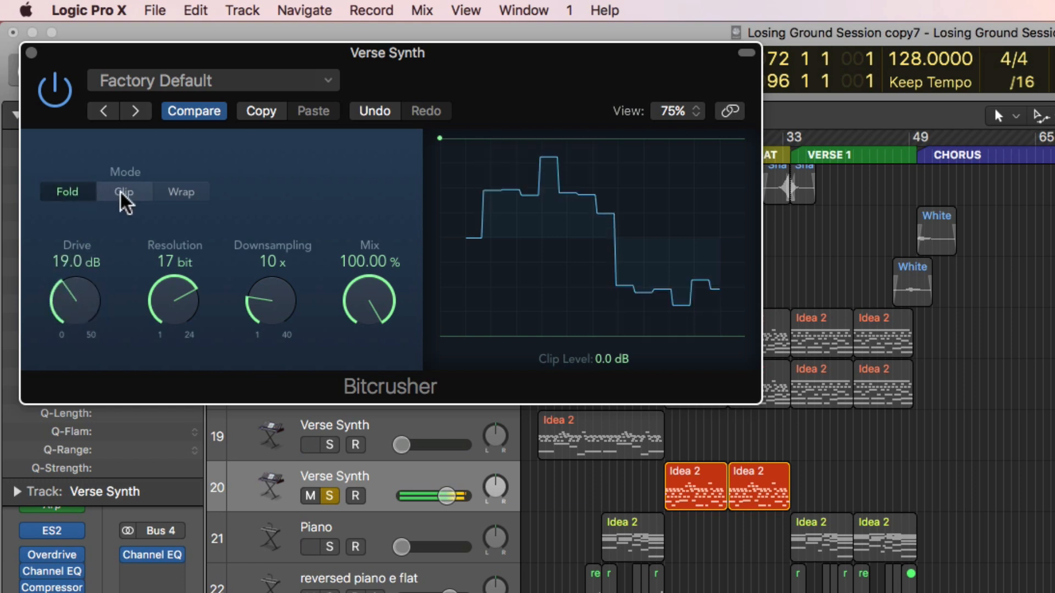
pyautogui.click(182, 193)
pyautogui.click(123, 193)
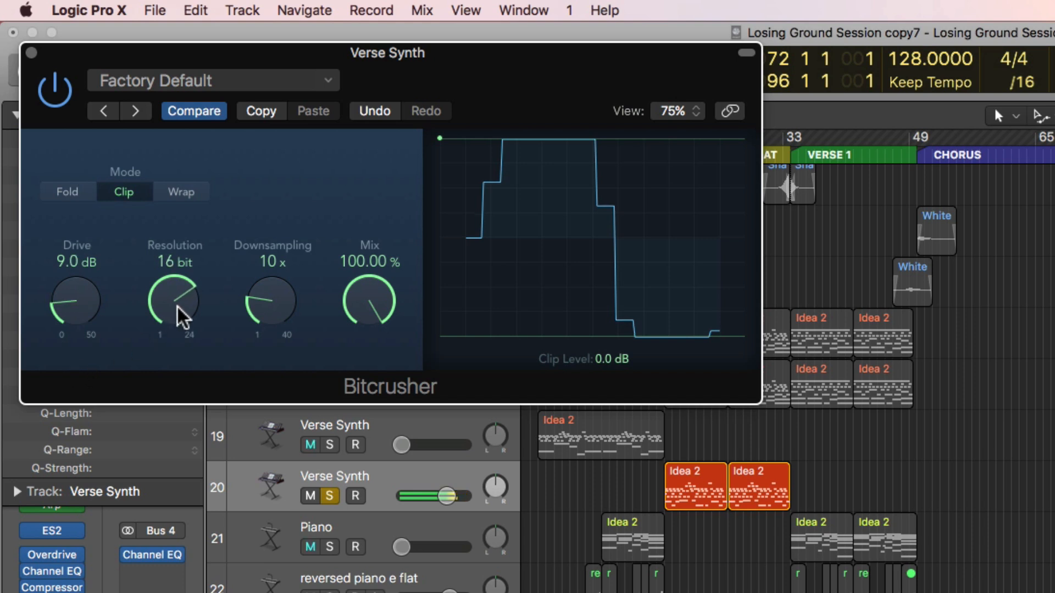
# Step: Set the Bitcrusher to 6 dB drive, 12 bit resolution and 9x downsampling, and close the plug-in
pyautogui.moveTo(266, 306); pyautogui.dragTo(316, 220)
pyautogui.moveTo(292, 286); pyautogui.dragTo(327, 133)
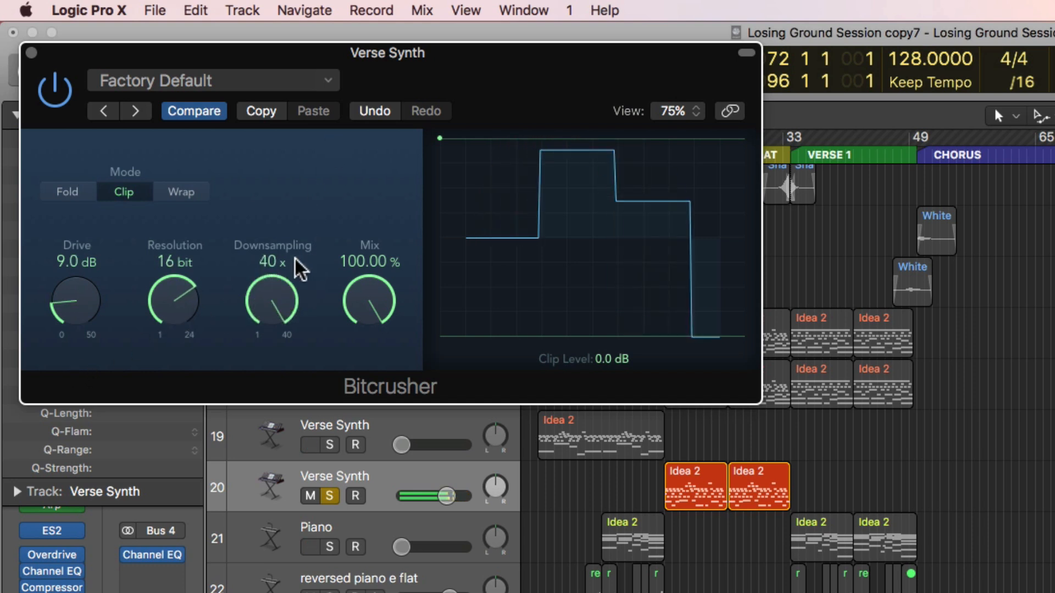
pyautogui.moveTo(283, 299); pyautogui.dragTo(284, 541)
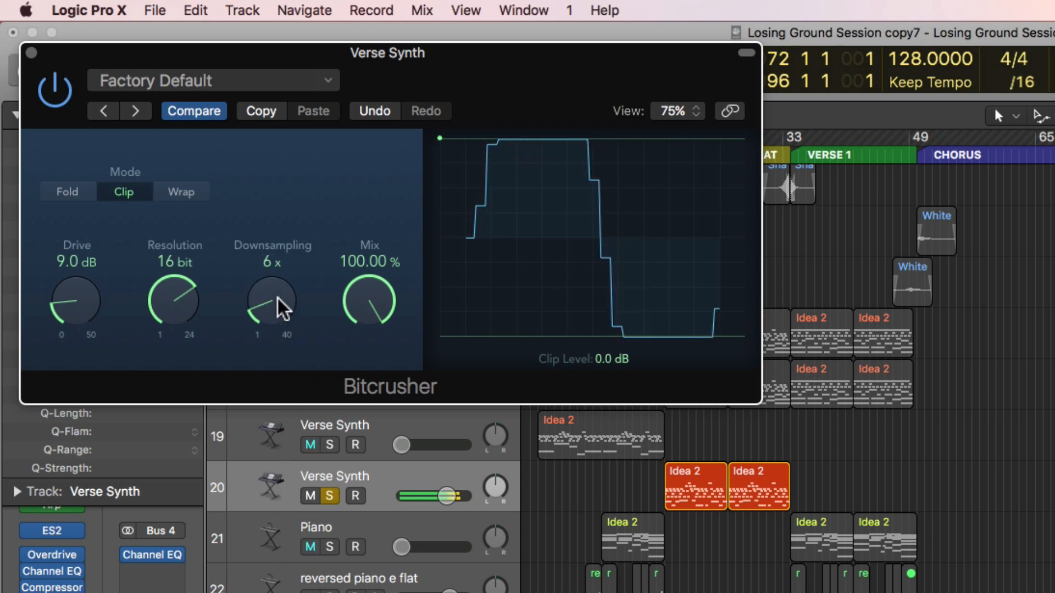
pyautogui.moveTo(283, 309); pyautogui.dragTo(276, 285)
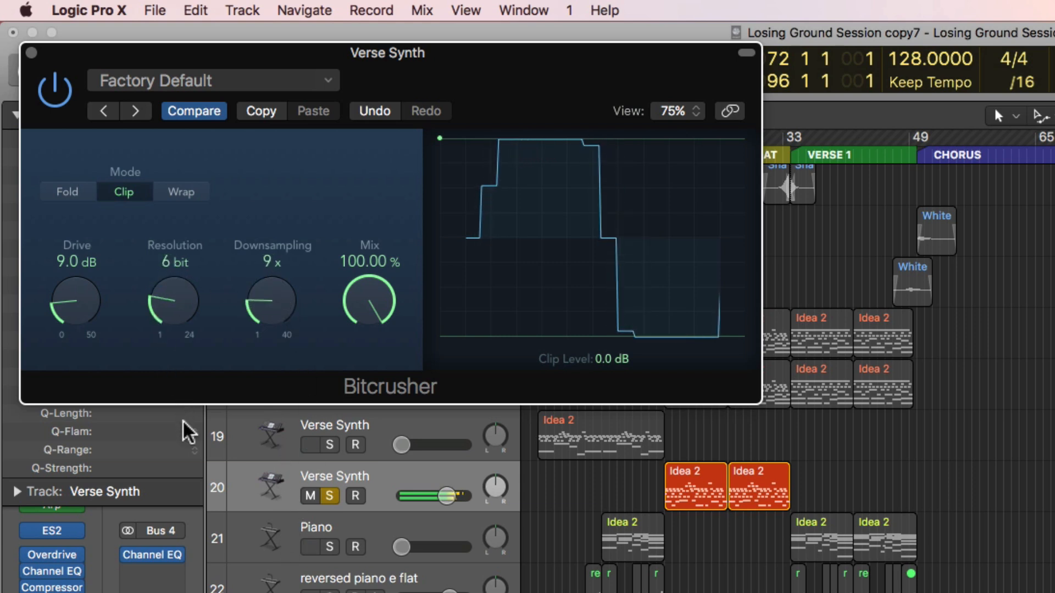
pyautogui.moveTo(218, 130); pyautogui.dragTo(219, 78)
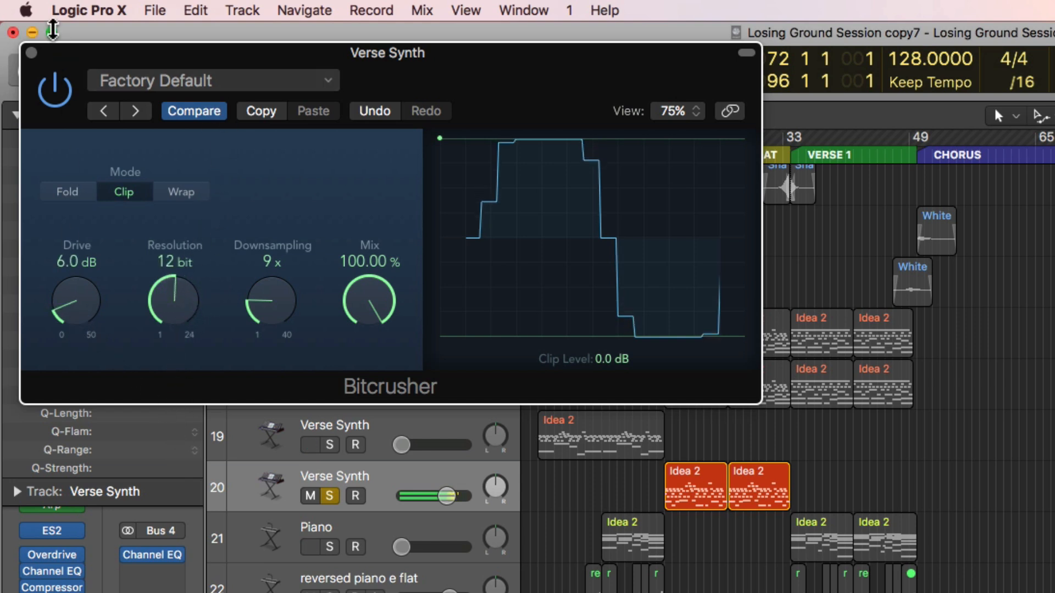
pyautogui.click(31, 53)
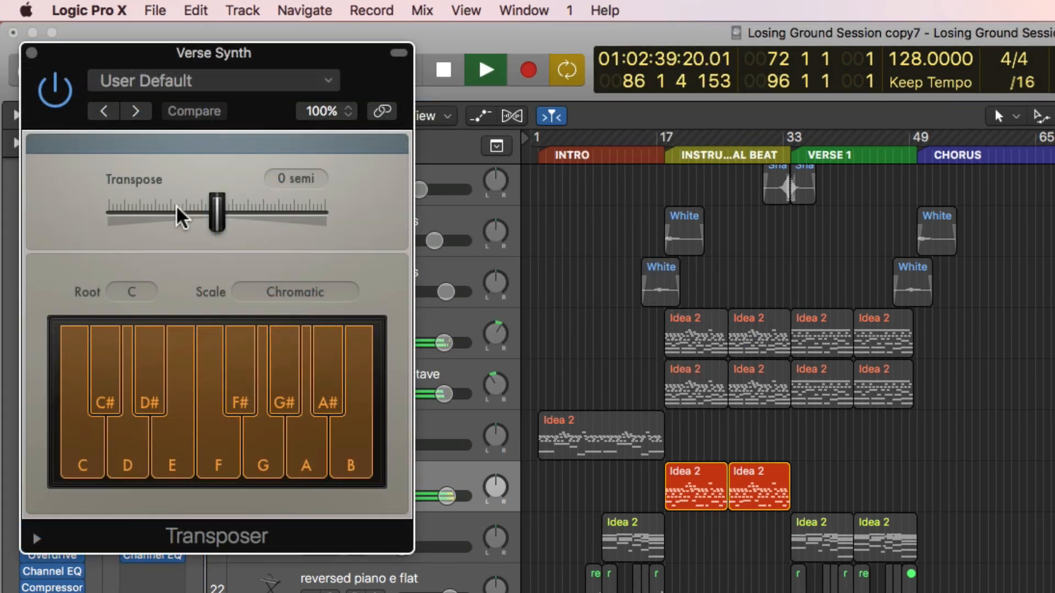
# Step: Transpose the Verse Synth down by 12 semitones in the Transposer and close the plug-in
pyautogui.moveTo(217, 214); pyautogui.dragTo(166, 239)
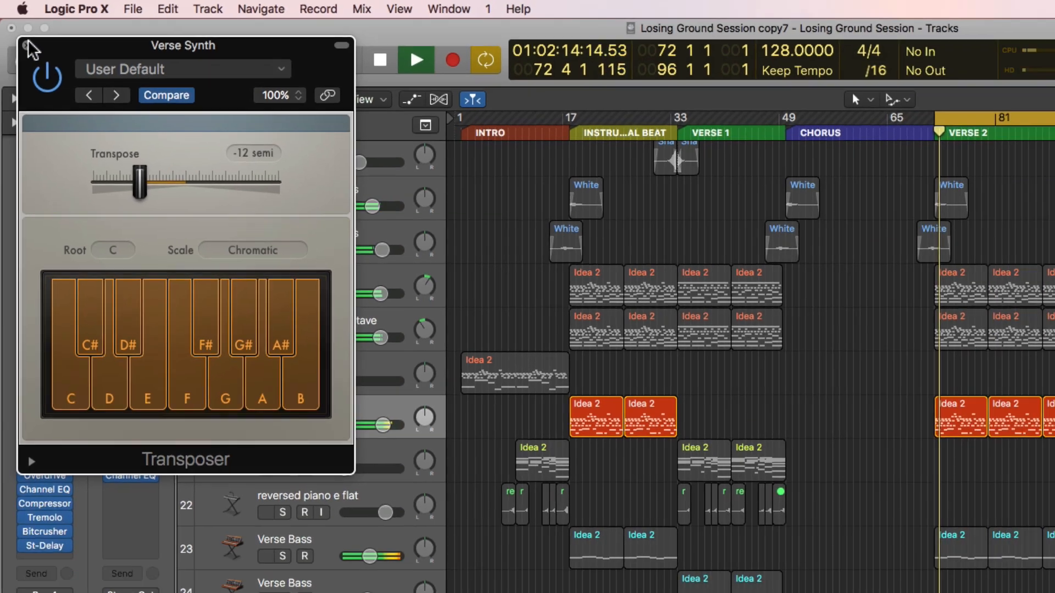
pyautogui.click(26, 44)
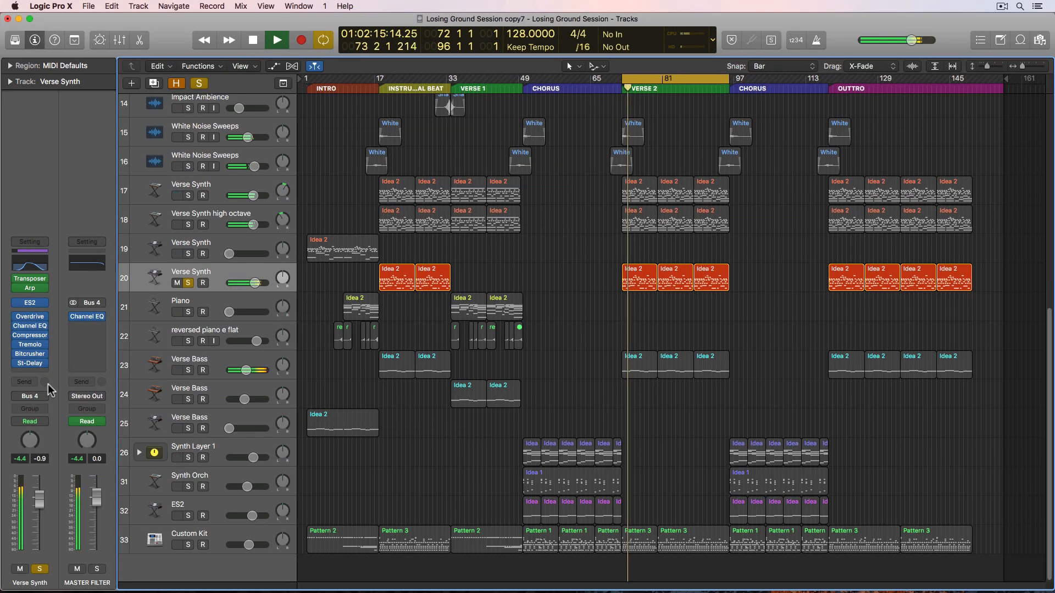
# Step: Unsolo the Verse Synth and repeat its two Instrumental Beat regions into Verse 1
pyautogui.click(42, 570)
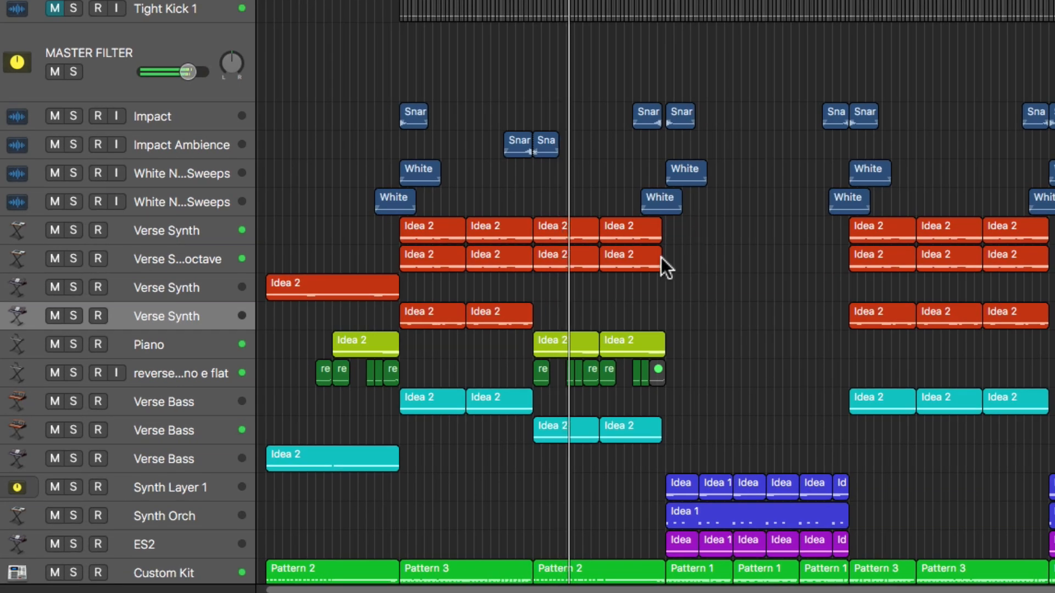
pyautogui.moveTo(573, 288); pyautogui.dragTo(455, 312)
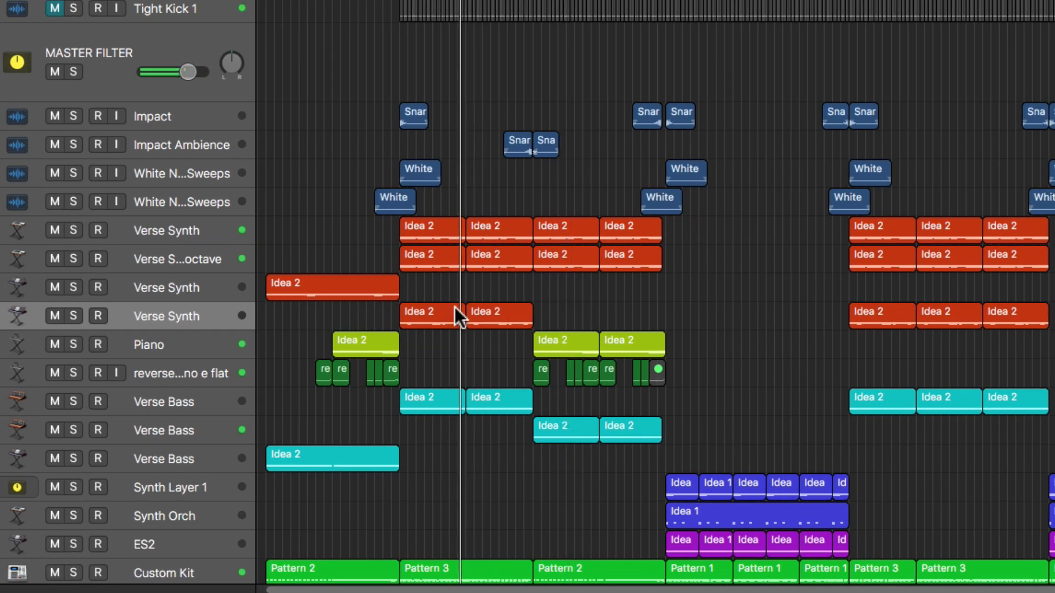
pyautogui.press('super+r')
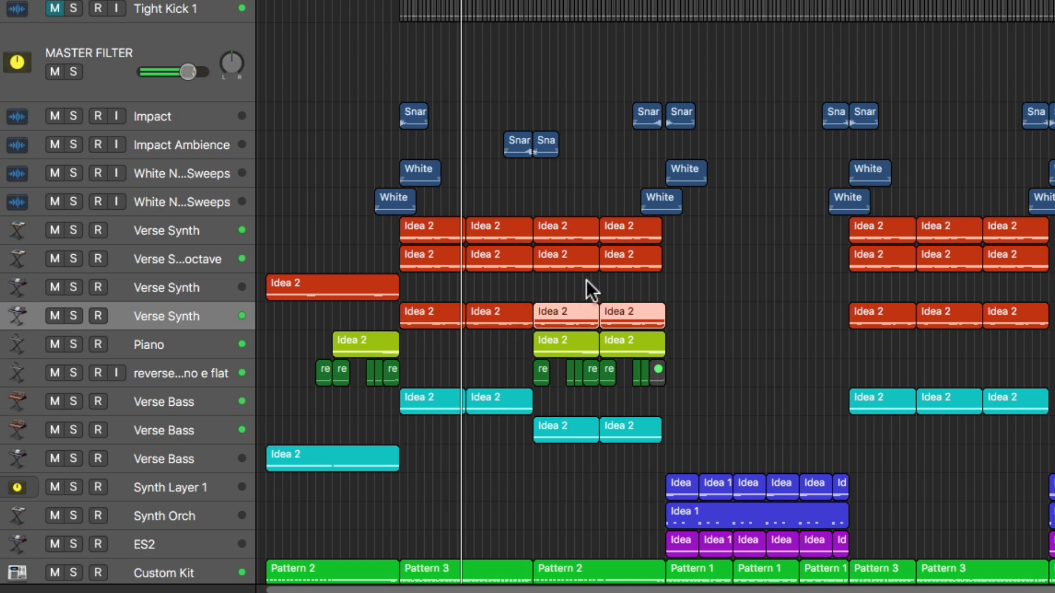
pyautogui.hotkey('shift', 'space')
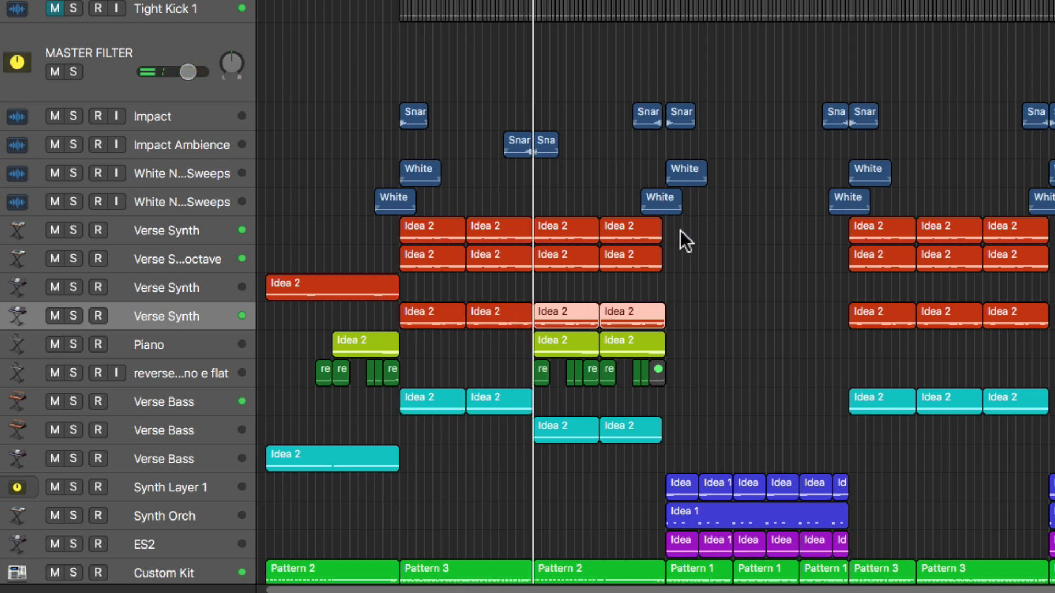
# Step: Mute the Verse 1 regions of the Verse Synth and Verse Synth high octave tracks, and play the transition into the verse
pyautogui.moveTo(698, 228); pyautogui.dragTo(586, 254)
pyautogui.hotkey('ctrl', 'm')
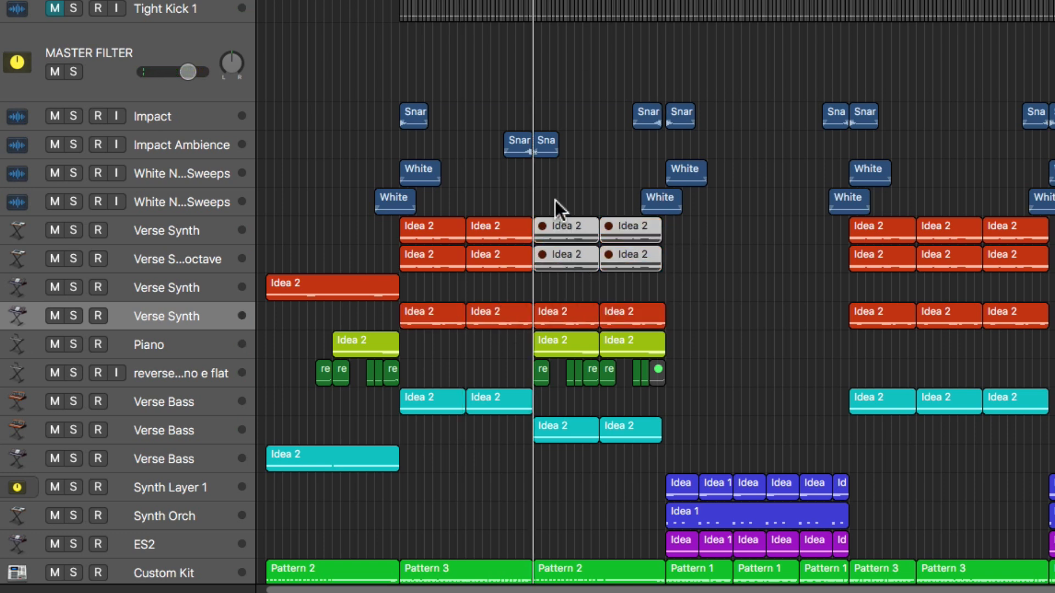
pyautogui.press('space')
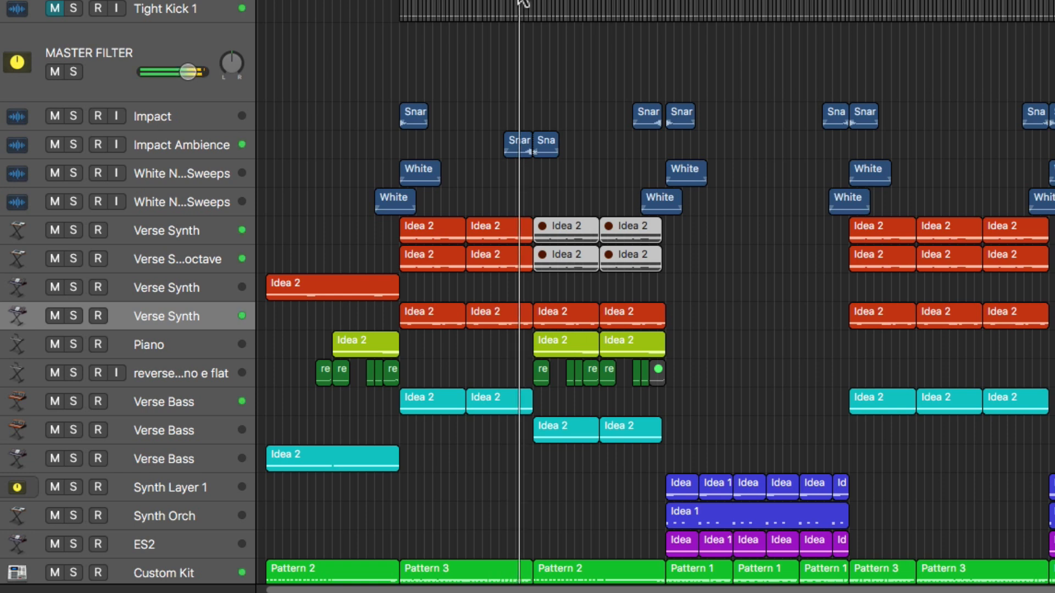
pyautogui.click(749, 238)
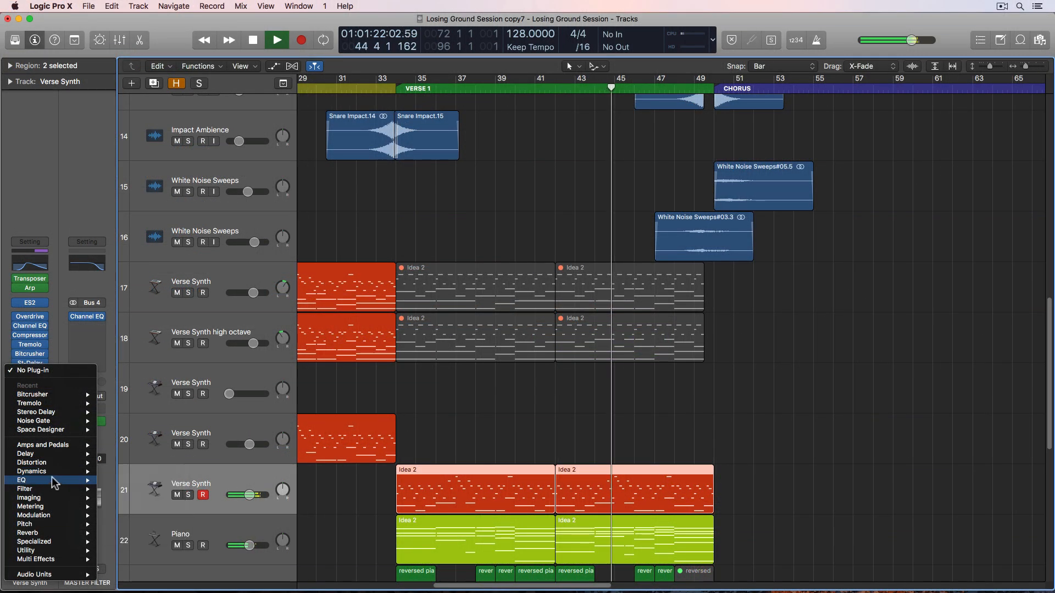
# Step: Insert a Channel EQ on the new Verse 1 synth track, enable its high cut at 12 dB/Oct, and close the plug-in
pyautogui.moveTo(66, 480)
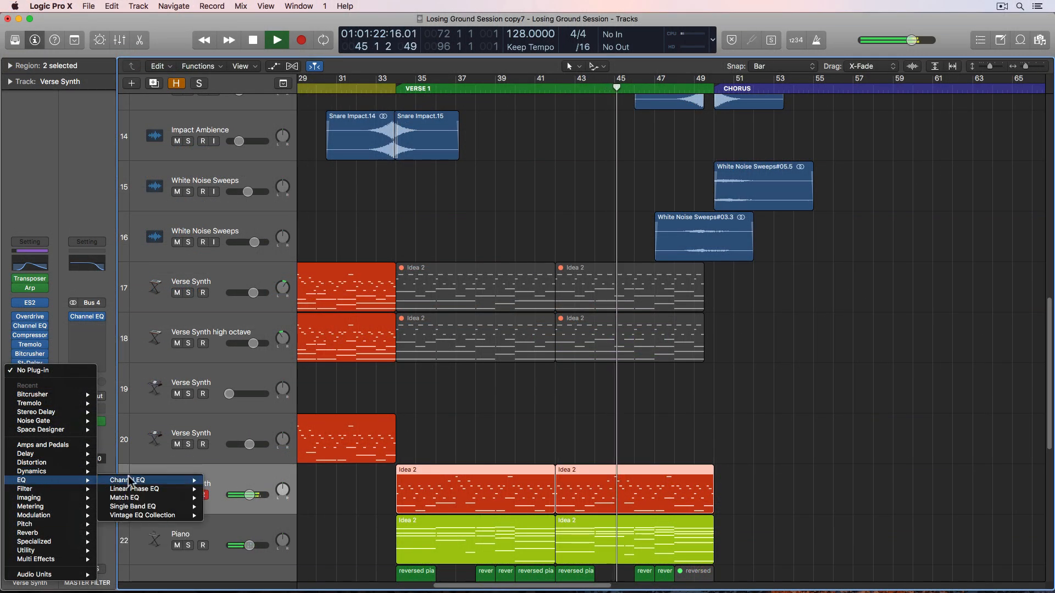
pyautogui.moveTo(197, 484)
pyautogui.click(228, 481)
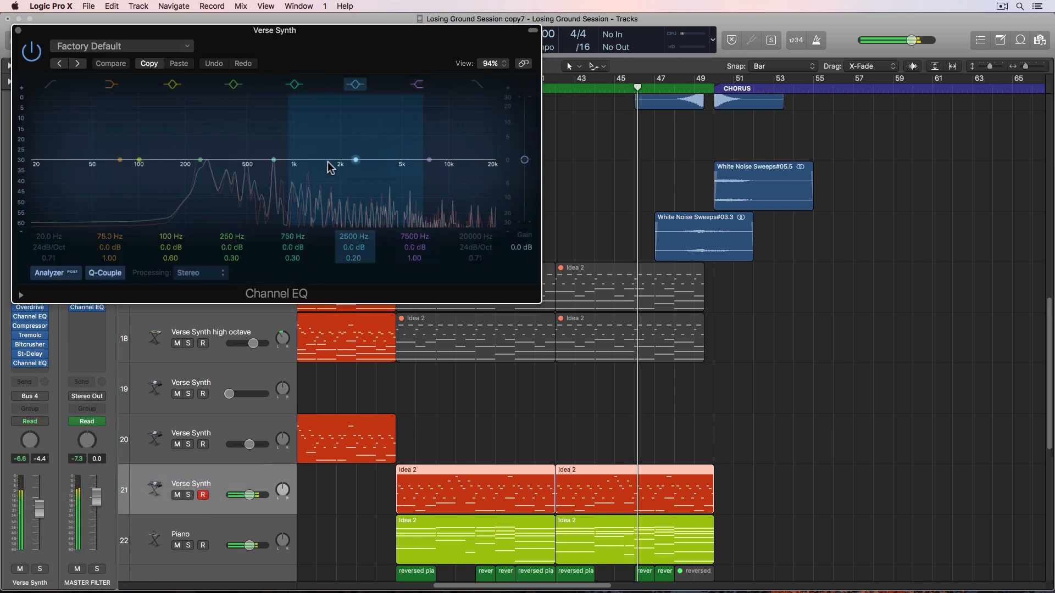
pyautogui.click(477, 84)
pyautogui.moveTo(474, 236)
pyautogui.mouseDown()
pyautogui.moveTo(474, 266)
pyautogui.moveTo(477, 254)
pyautogui.mouseUp()
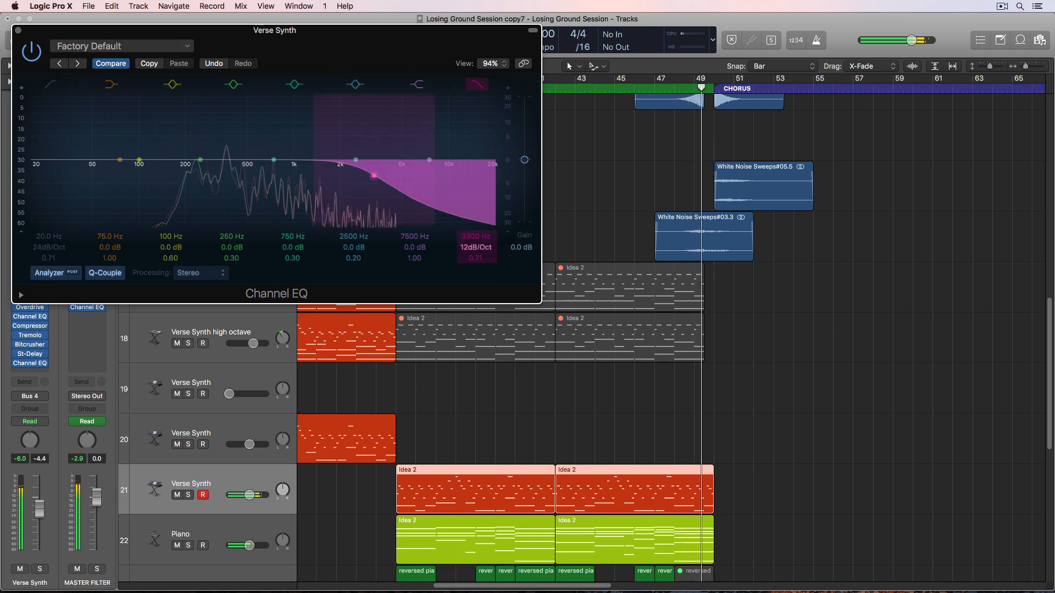
pyautogui.click(18, 31)
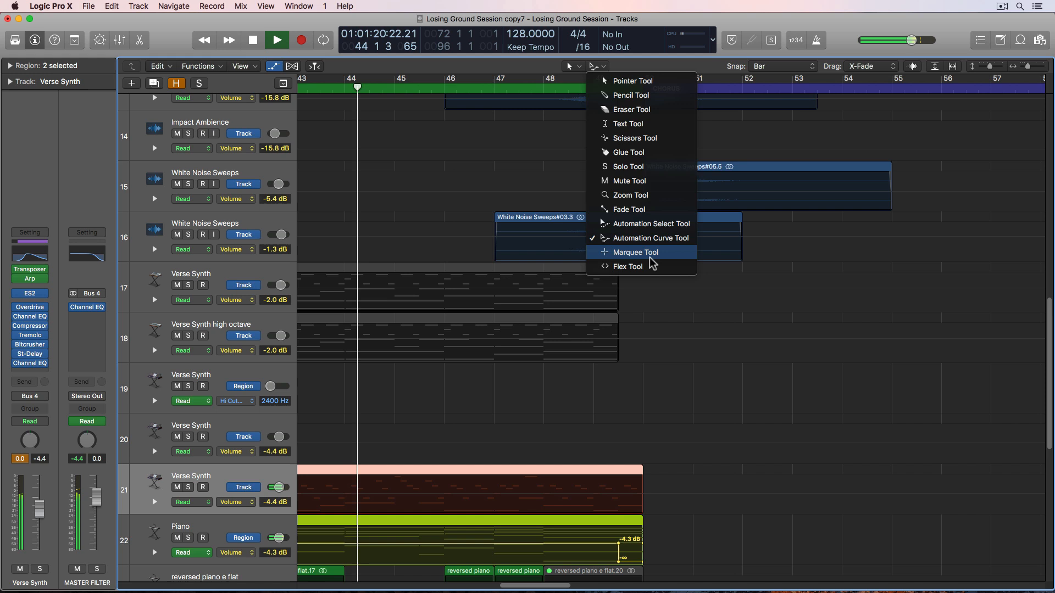
# Step: Using the Marquee tool with Beat snapping, automate the Verse 1 synth's volume down to -∞ dB from just before the Chorus, and hide the automation
pyautogui.click(635, 252)
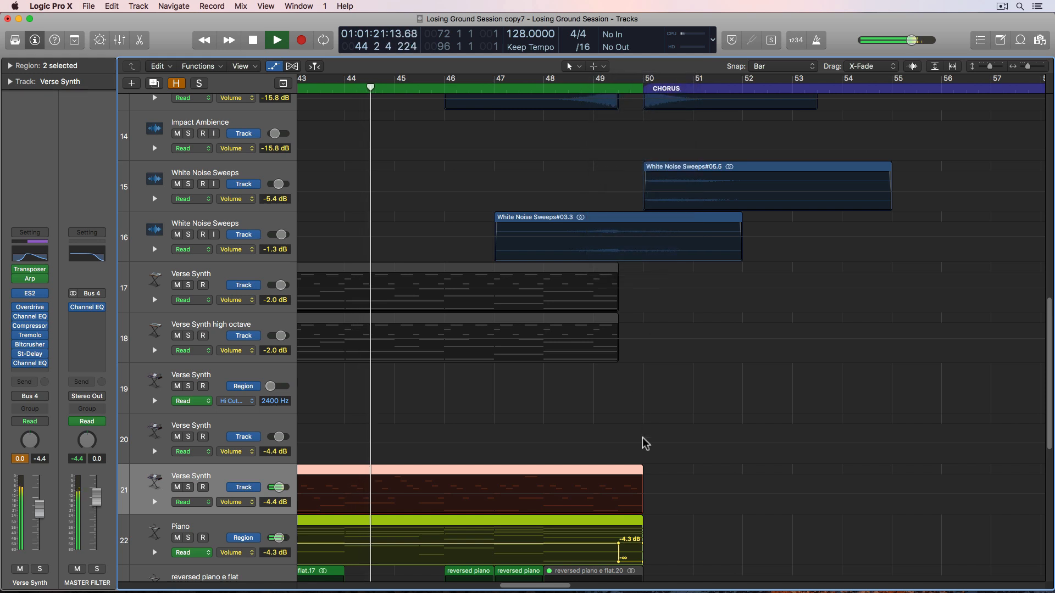
pyautogui.moveTo(640, 484); pyautogui.dragTo(690, 494)
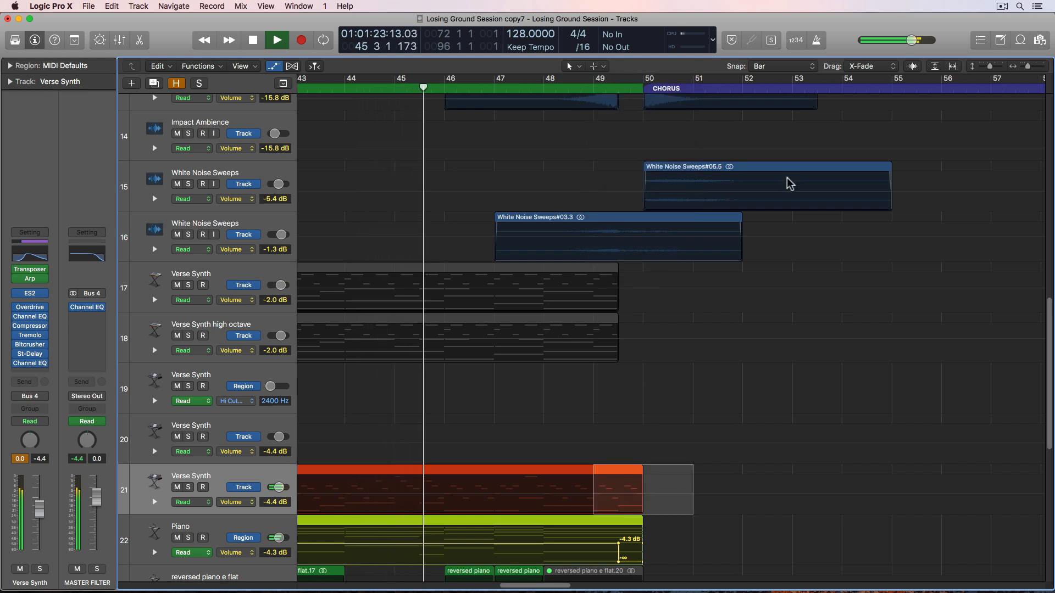
pyautogui.click(783, 66)
pyautogui.click(780, 75)
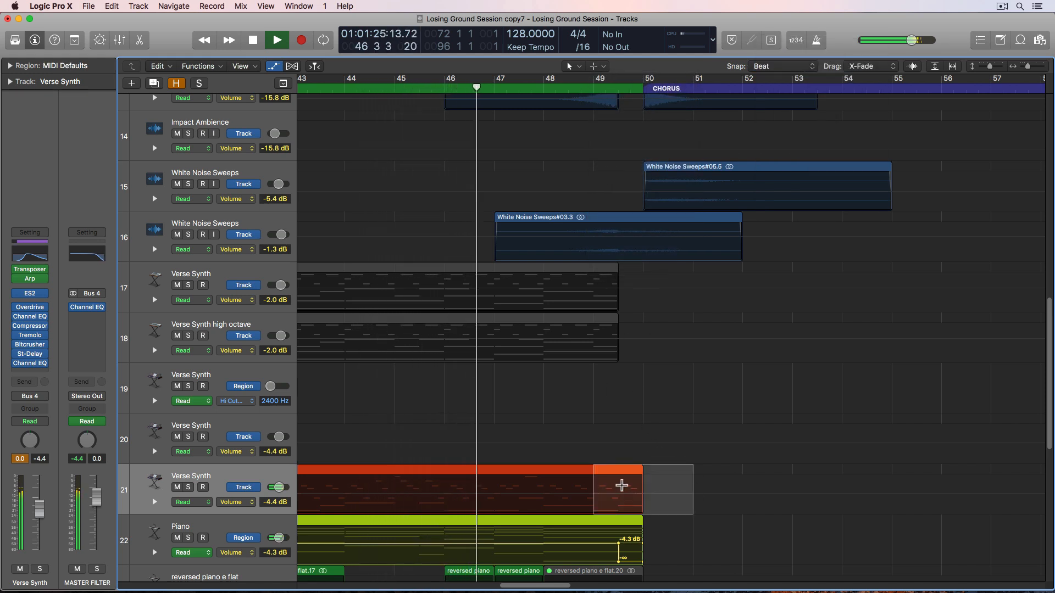
pyautogui.moveTo(619, 483); pyautogui.dragTo(777, 512)
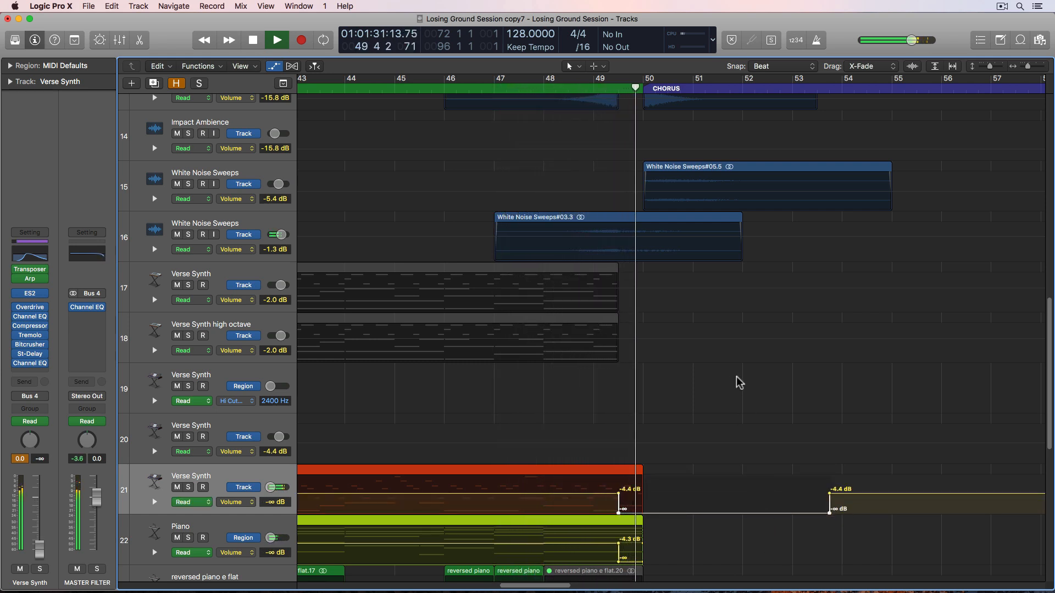
pyautogui.press('super+Left')
pyautogui.press('super+Left')
pyautogui.press('super+Left')
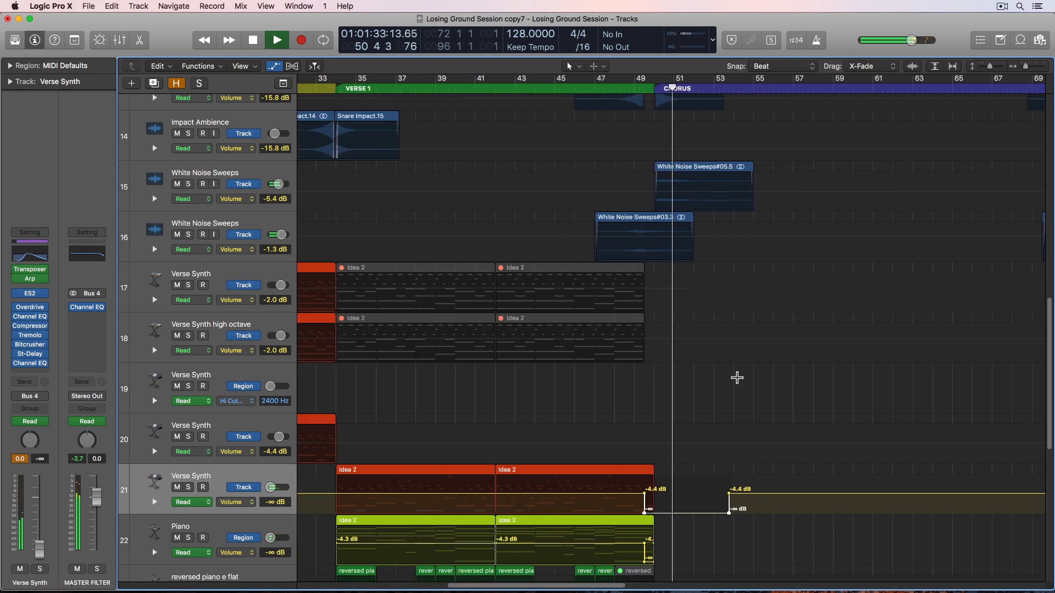
pyautogui.press('super+Left')
pyautogui.press('super+Left')
pyautogui.press('super+Left')
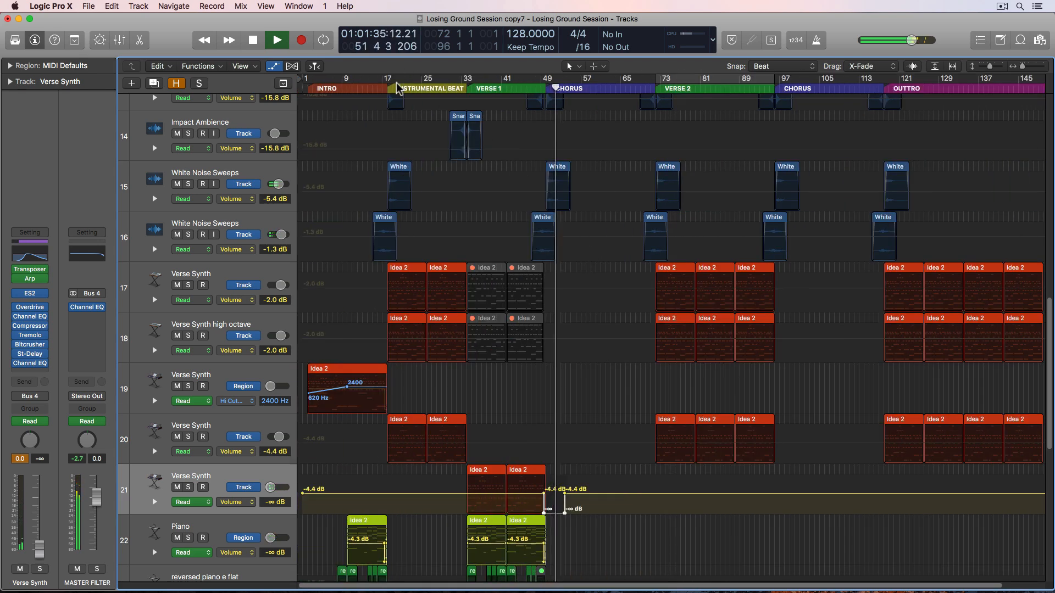
pyautogui.press('a')
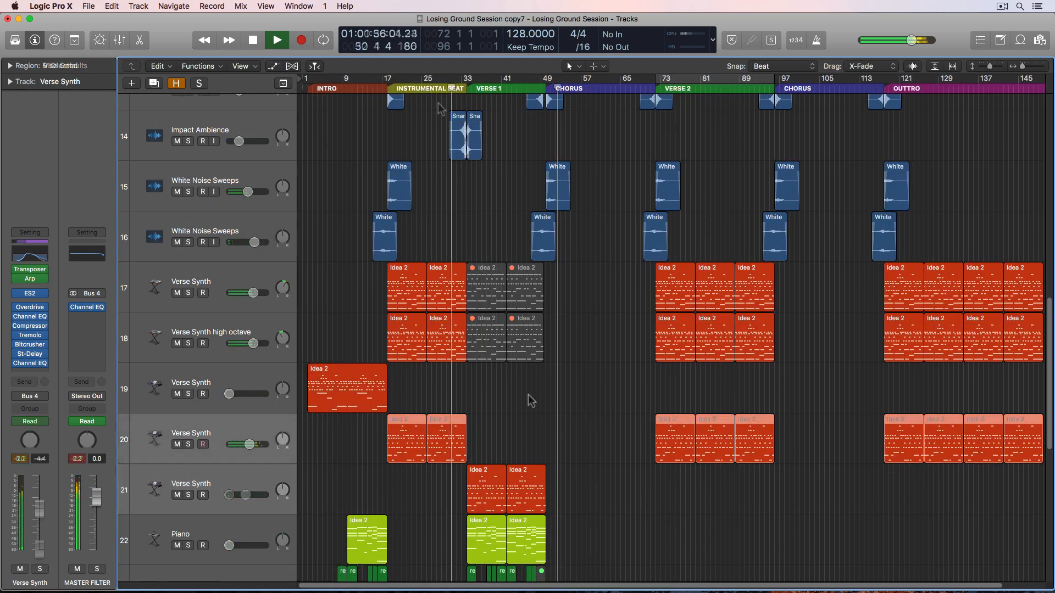
# Step: Play through Verse 1 and review the arrangement around the Impact Ambience and verse synth regions
pyautogui.click(578, 404)
pyautogui.press('super+Up')
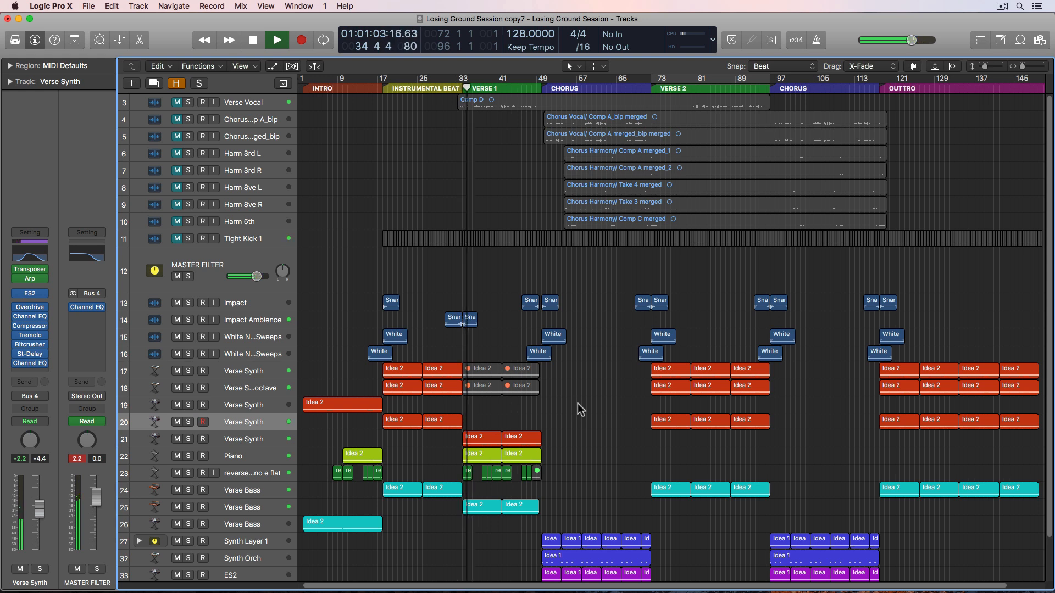
pyautogui.click(245, 320)
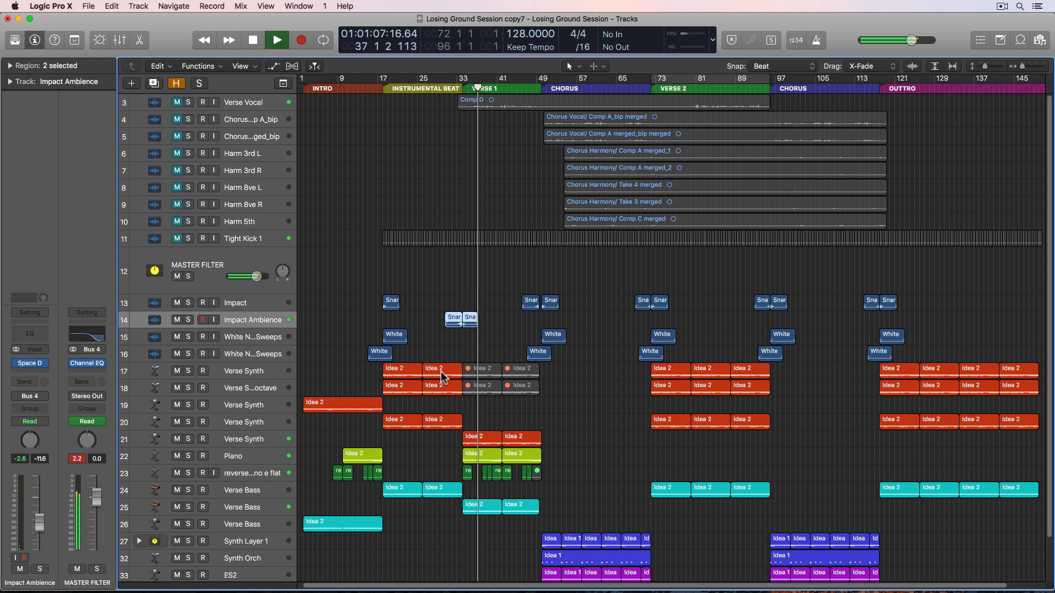
pyautogui.click(501, 308)
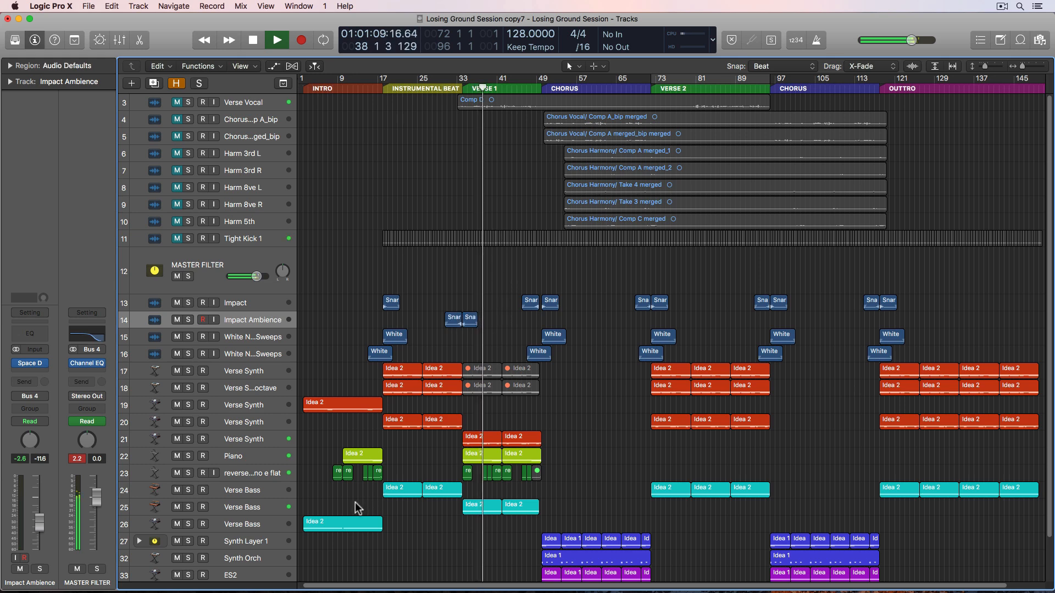
pyautogui.press('super+Right')
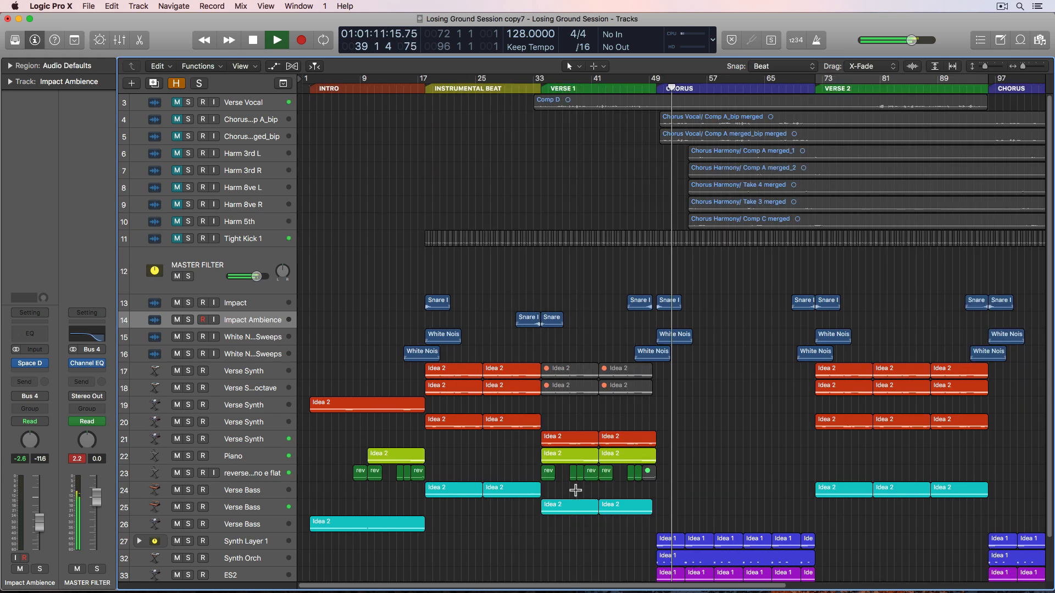
pyautogui.press('super+Right')
pyautogui.press('super+Down')
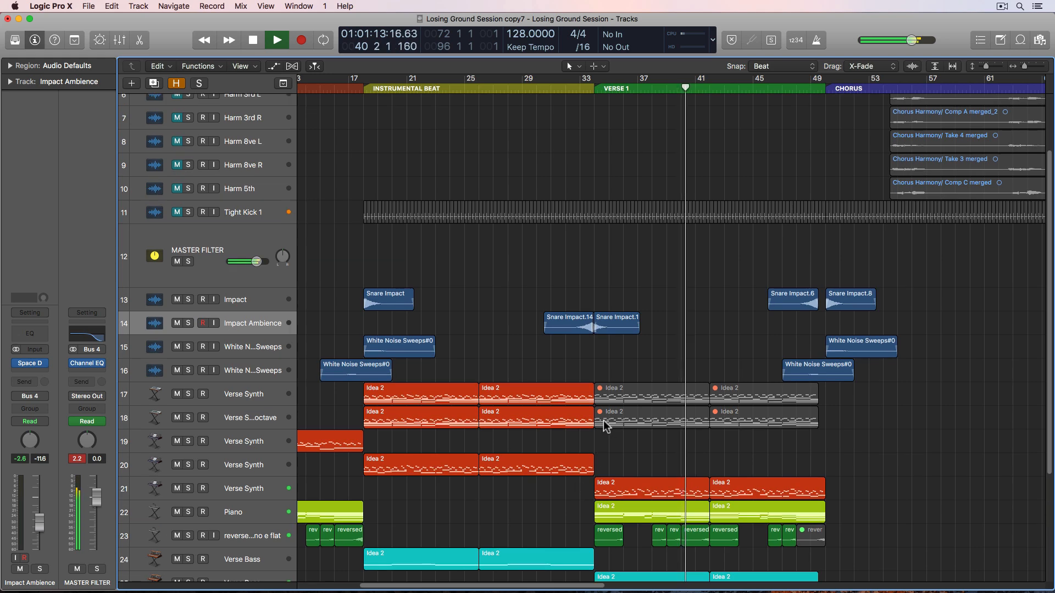
pyautogui.scroll(-5, 603, 420)
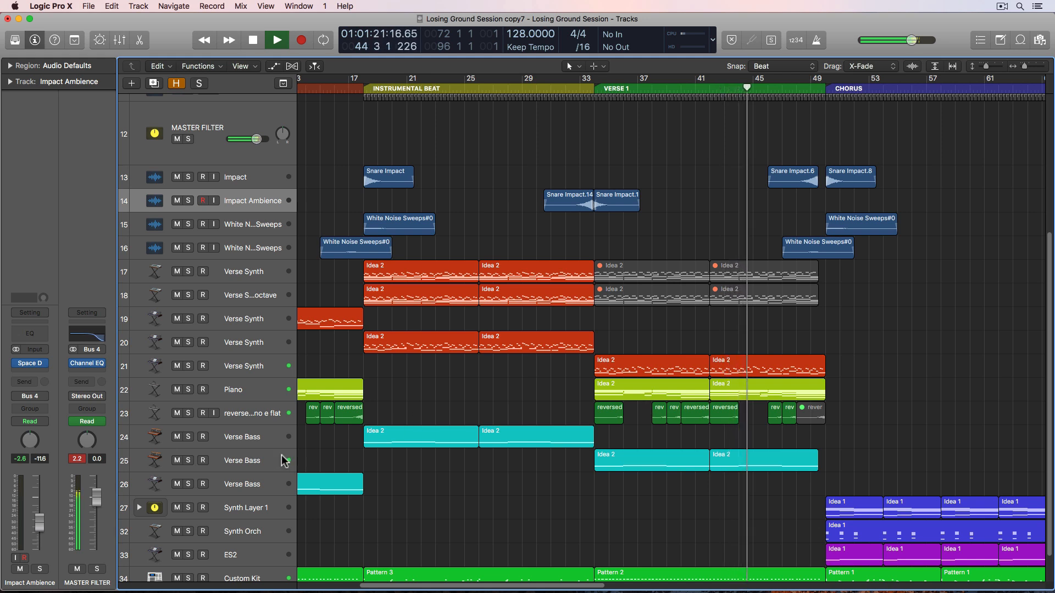
# Step: Add a volume automation point at the start of Verse 1 on the synth track and lower it to -18.4 dB
pyautogui.click(258, 369)
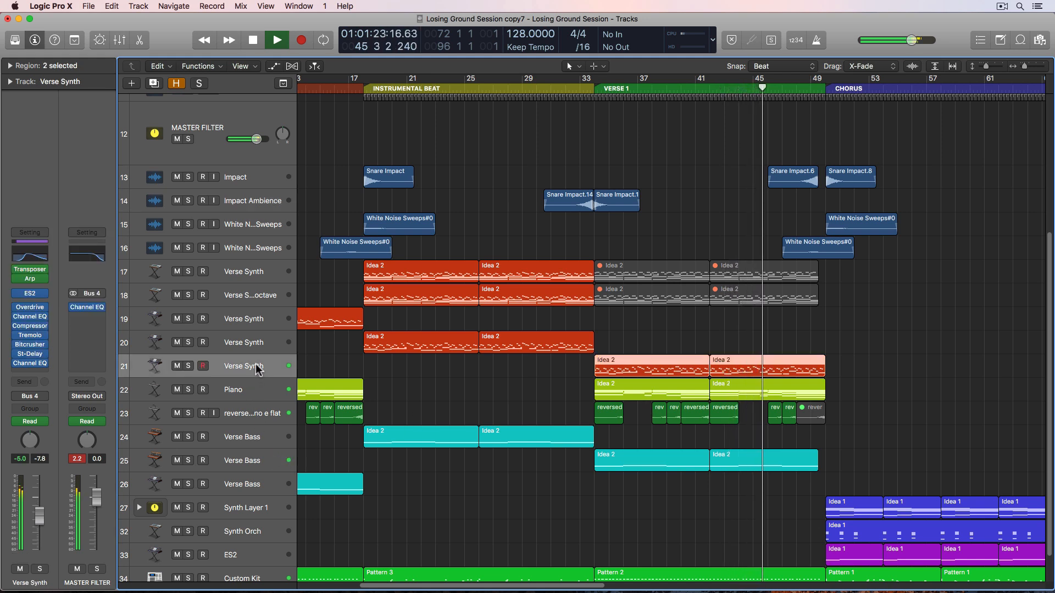
pyautogui.press('a')
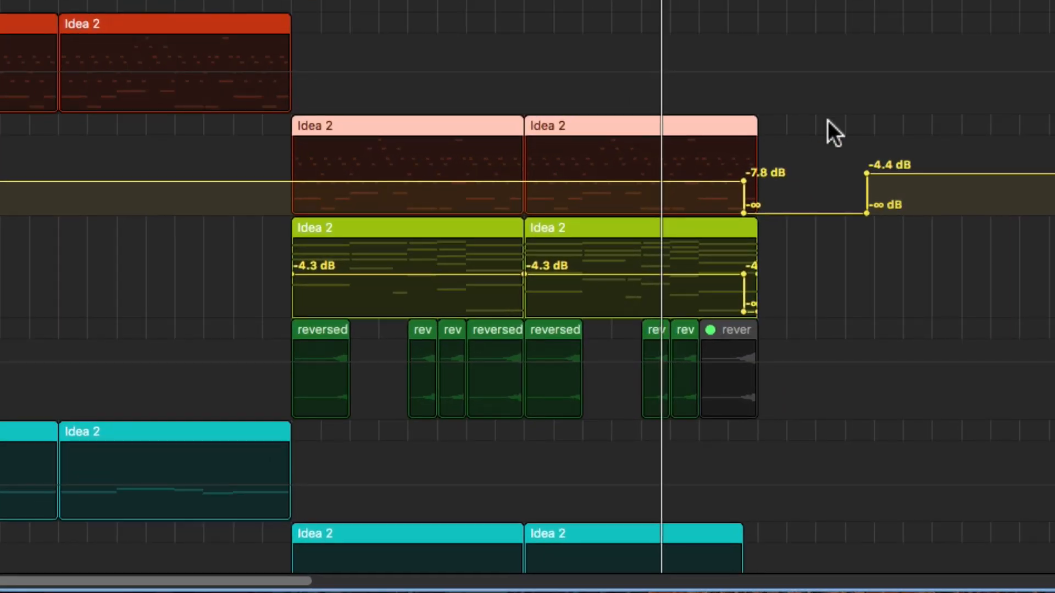
pyautogui.click(285, 181)
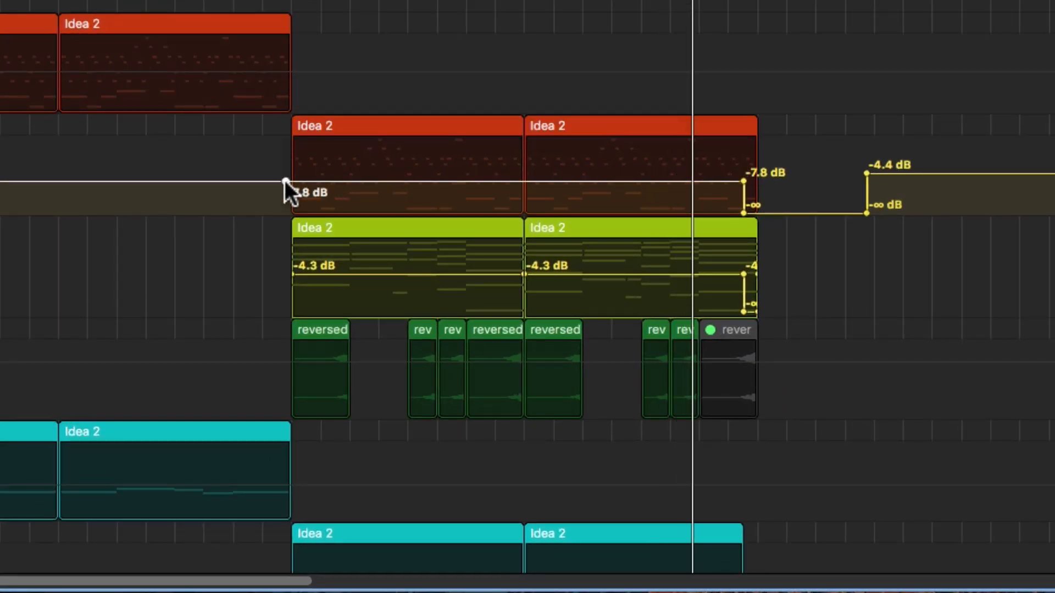
pyautogui.moveTo(285, 181); pyautogui.dragTo(311, 199)
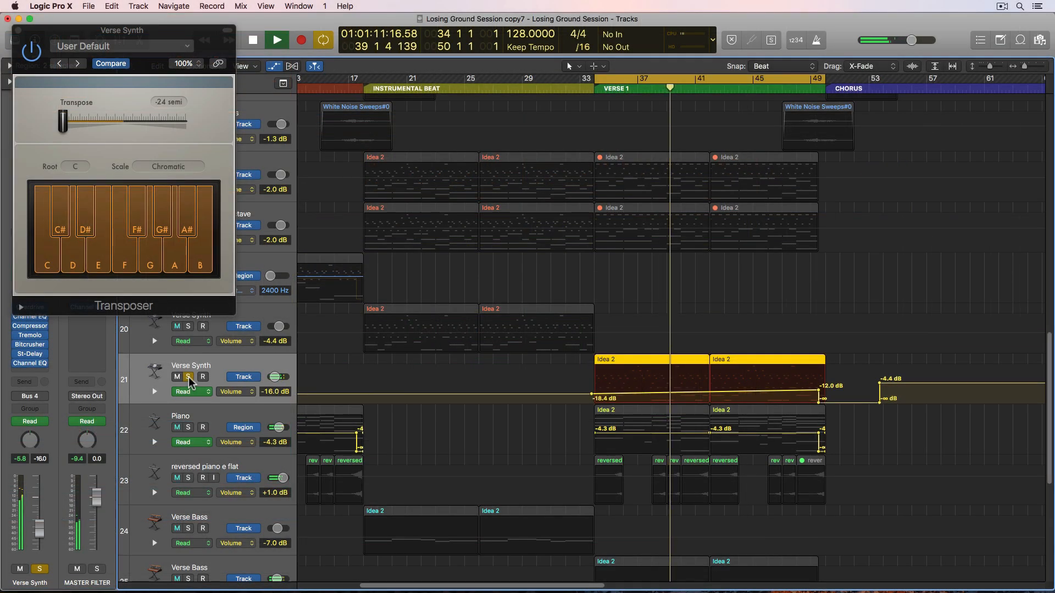
# Step: Unsolo the synth, close the Transposer, and raise its volume automation to -13.4 dB at the start of Verse 1 and slightly at the end
pyautogui.click(189, 378)
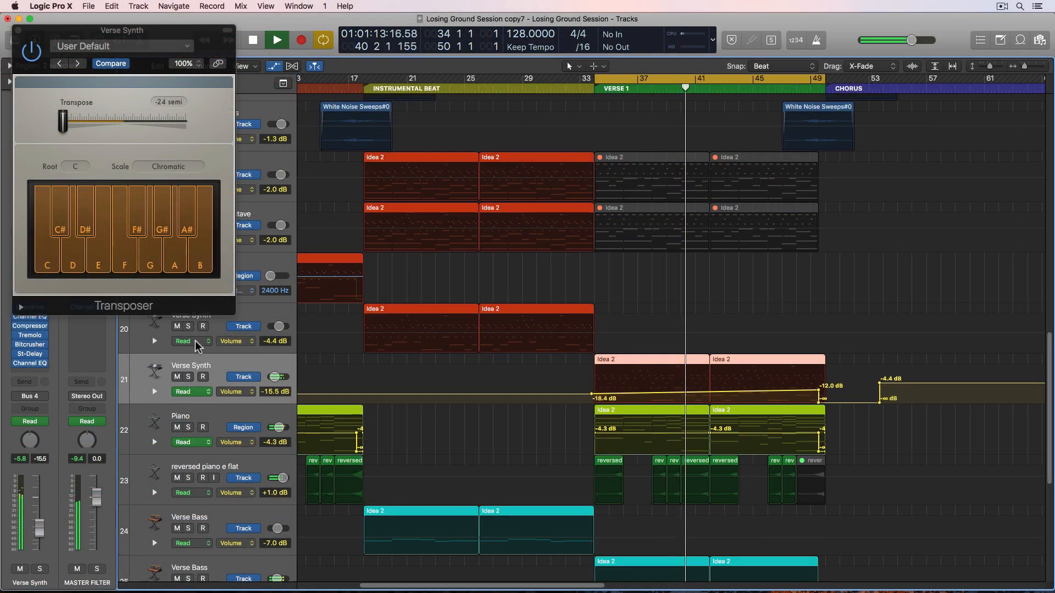
pyautogui.click(17, 30)
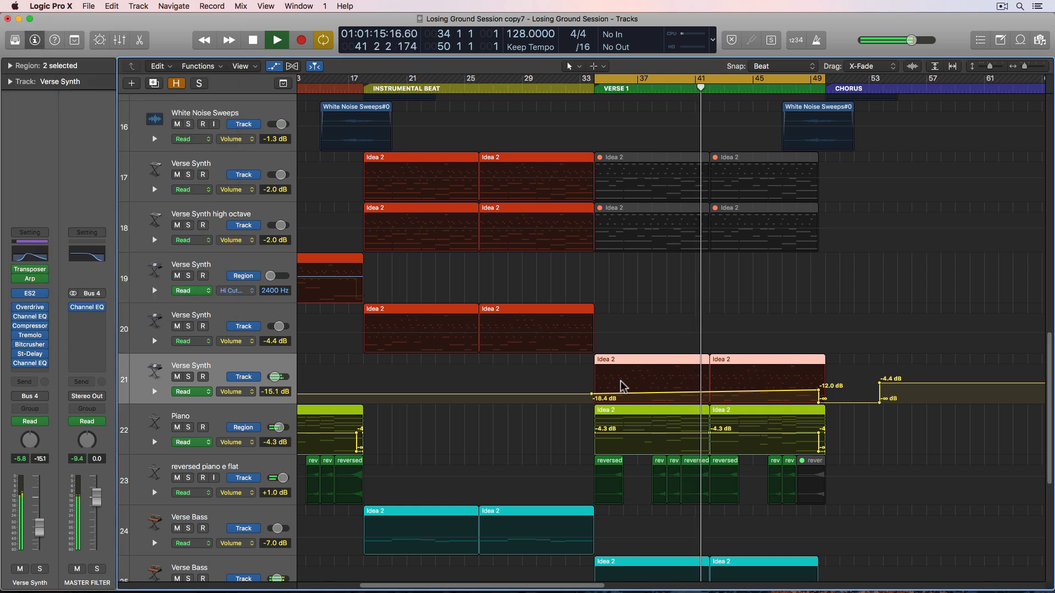
pyautogui.moveTo(571, 396); pyautogui.dragTo(570, 392)
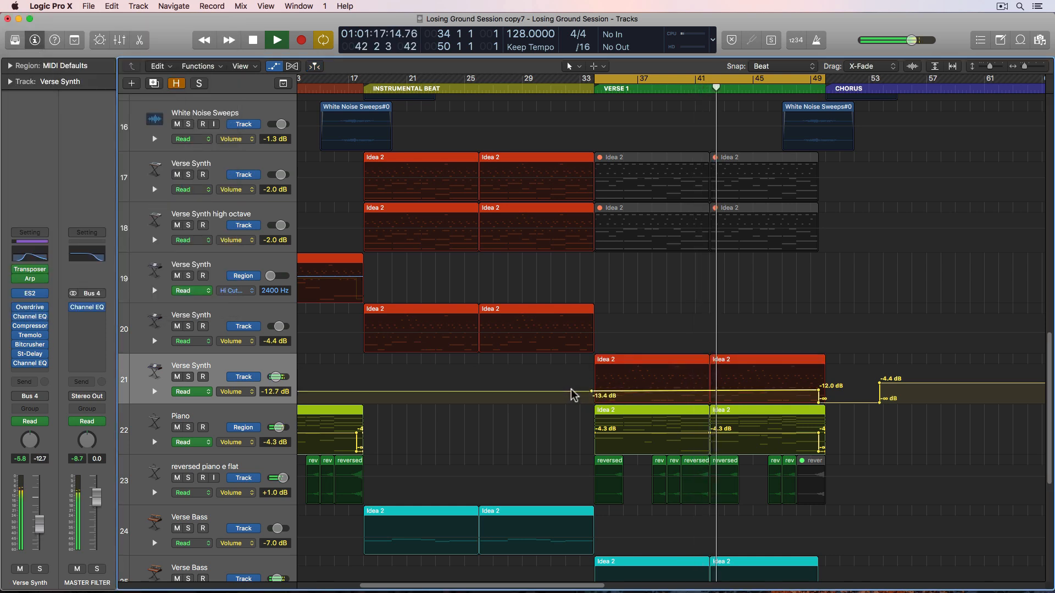
pyautogui.moveTo(819, 391); pyautogui.dragTo(818, 387)
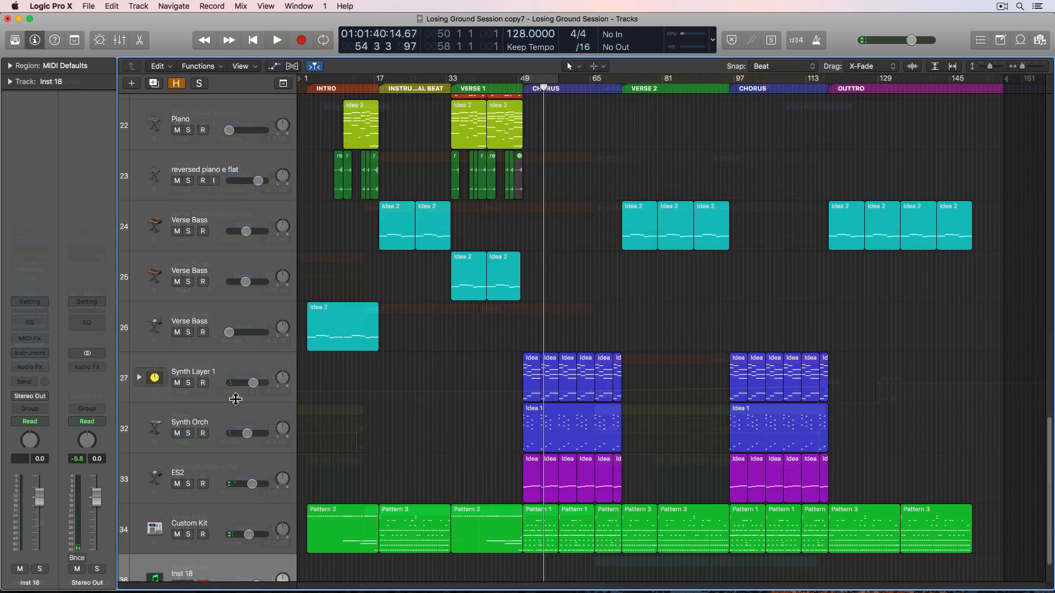
# Step: Load the ES2 synthesizer as the instrument on the Sub Bass track
pyautogui.scroll(-1, 203, 518)
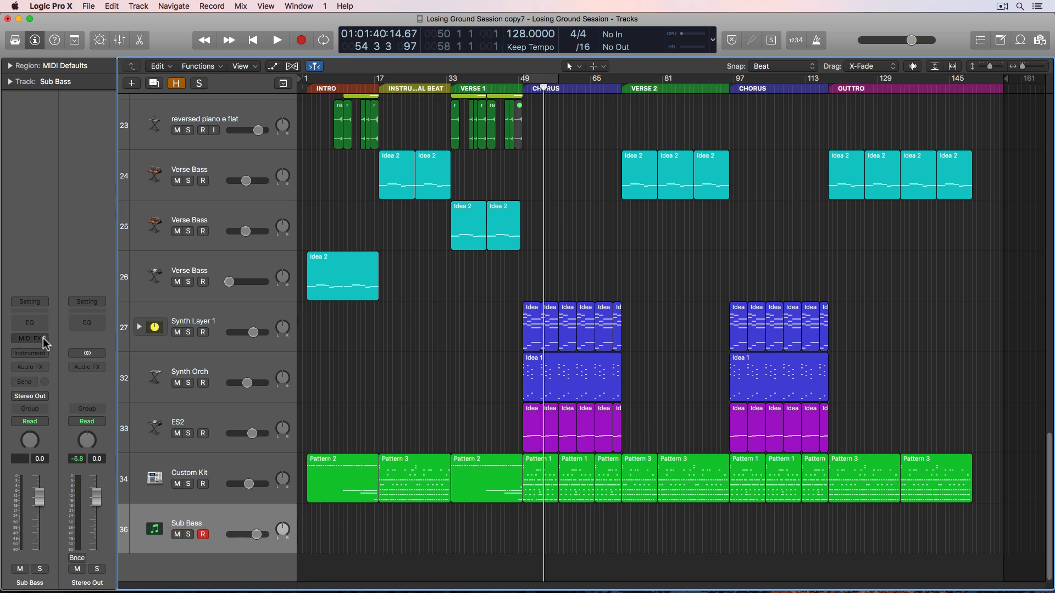
pyautogui.click(43, 354)
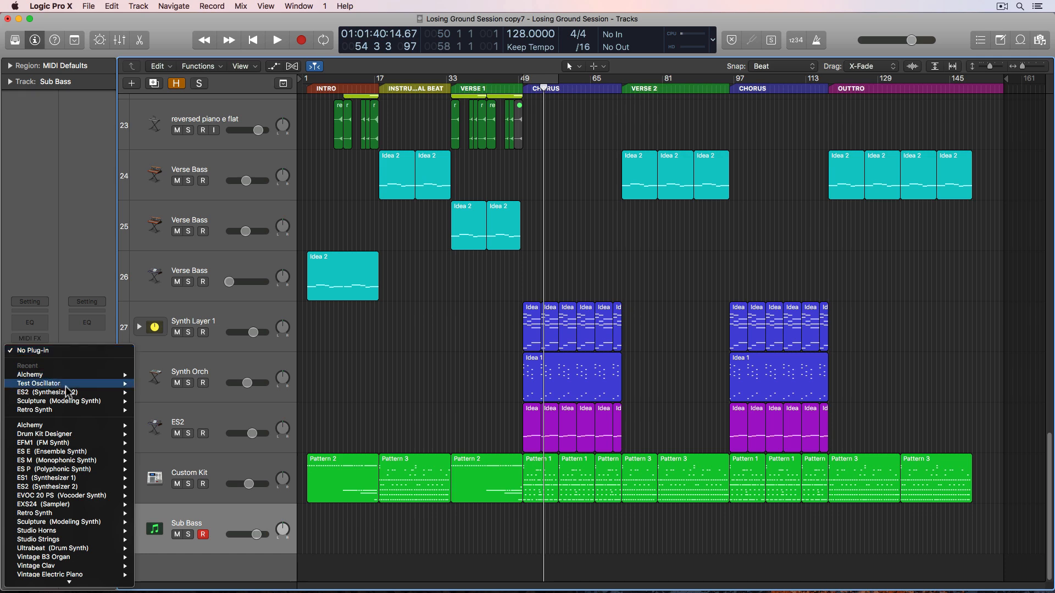
pyautogui.moveTo(73, 394)
pyautogui.click(156, 393)
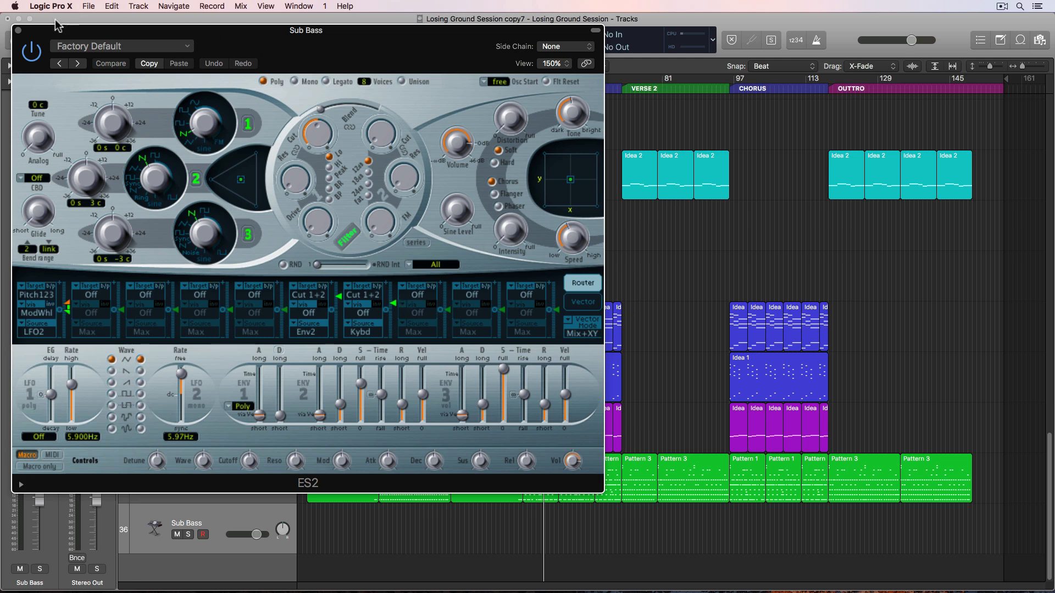
# Step: Create an empty MIDI region on the Sub Bass track at the chorus start, extend it to about four bars, and open it for note editing
pyautogui.click(19, 30)
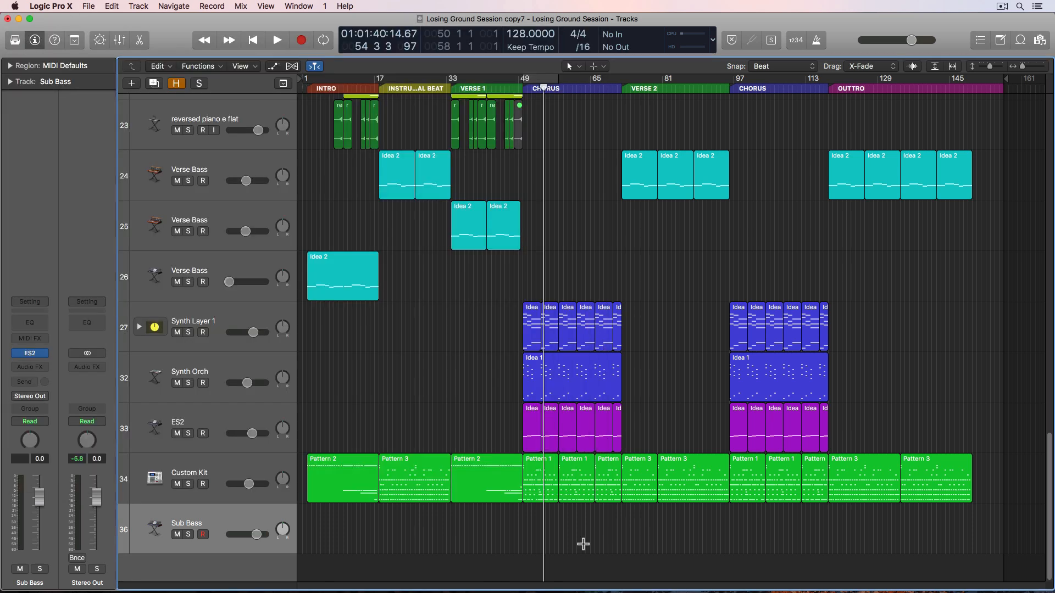
pyautogui.press('super+Right')
pyautogui.press('super+Right')
pyautogui.press('super+Right')
pyautogui.press('super+Right')
pyautogui.rightClick(468, 526)
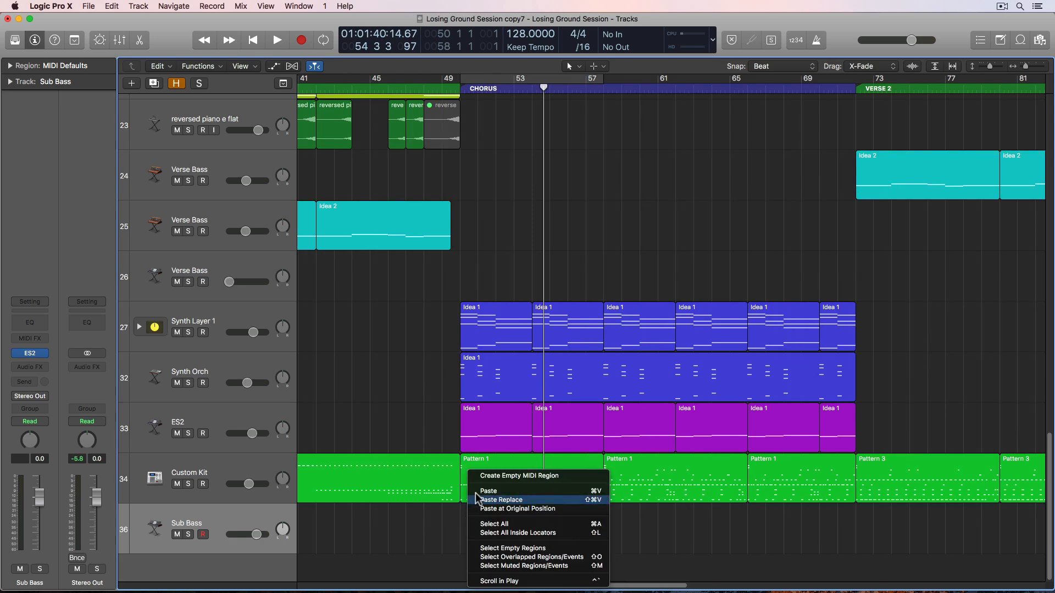
pyautogui.click(486, 474)
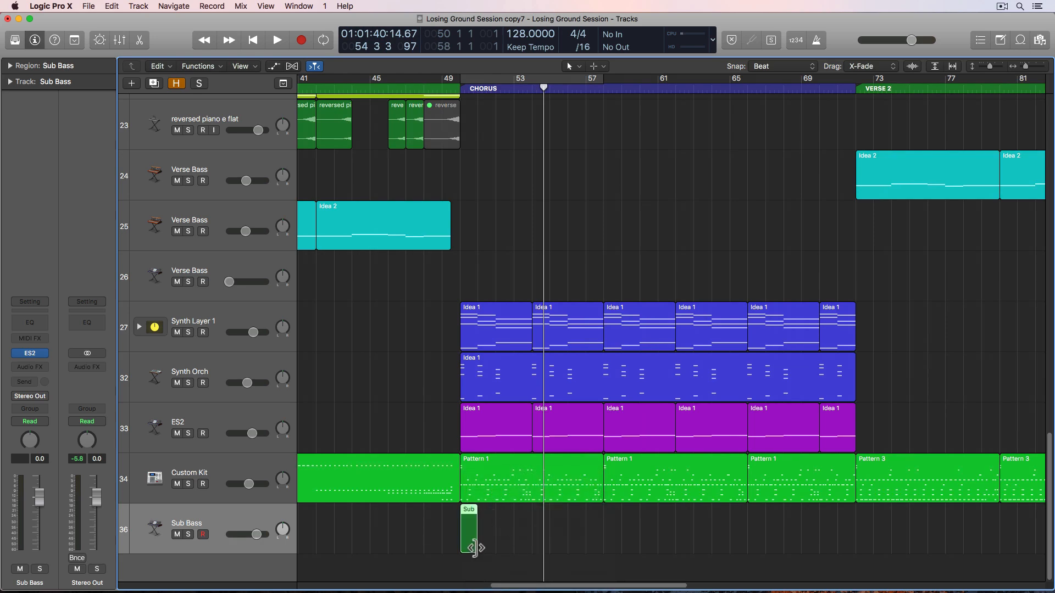
pyautogui.moveTo(474, 547); pyautogui.dragTo(530, 548)
pyautogui.doubleClick(513, 544)
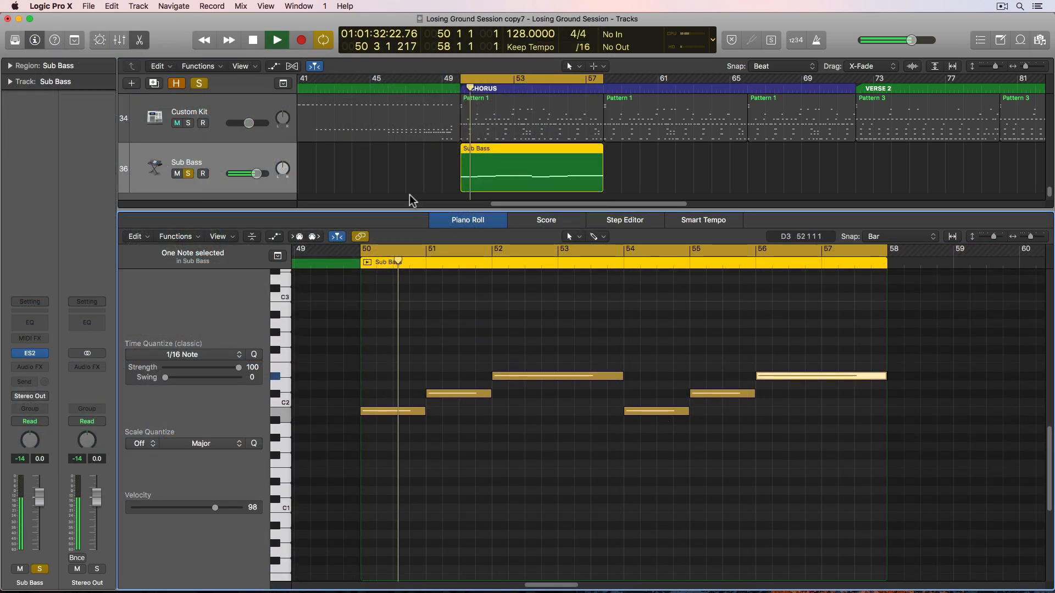
# Step: Solo the ES2, Synth Orch and Synth Layer 1 tracks to hear the chorus synths together with the looping Sub Bass
pyautogui.scroll(3, 358, 164)
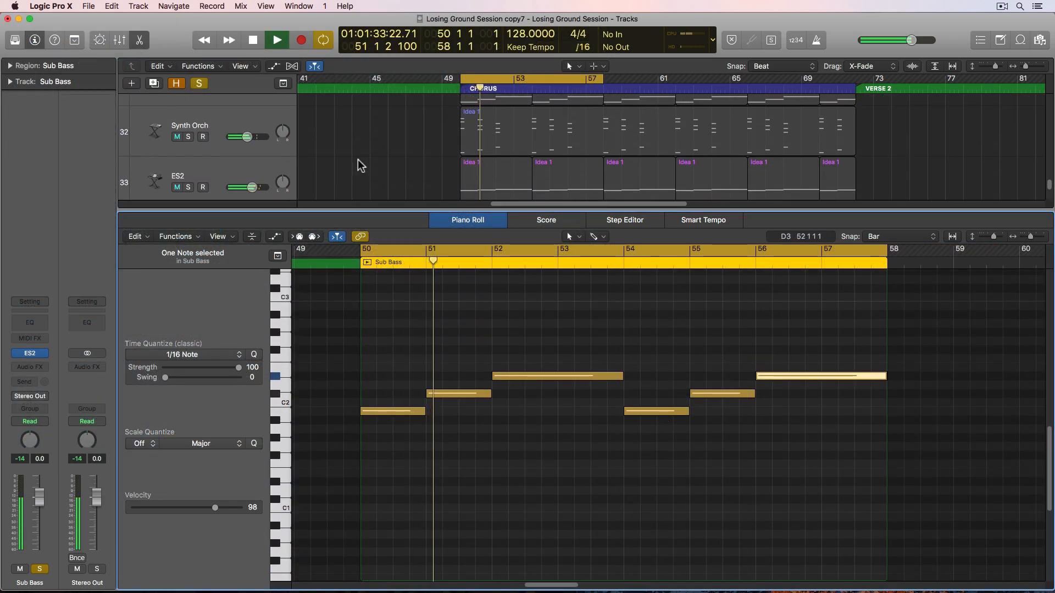
pyautogui.click(188, 188)
pyautogui.click(188, 137)
pyautogui.scroll(1, 187, 135)
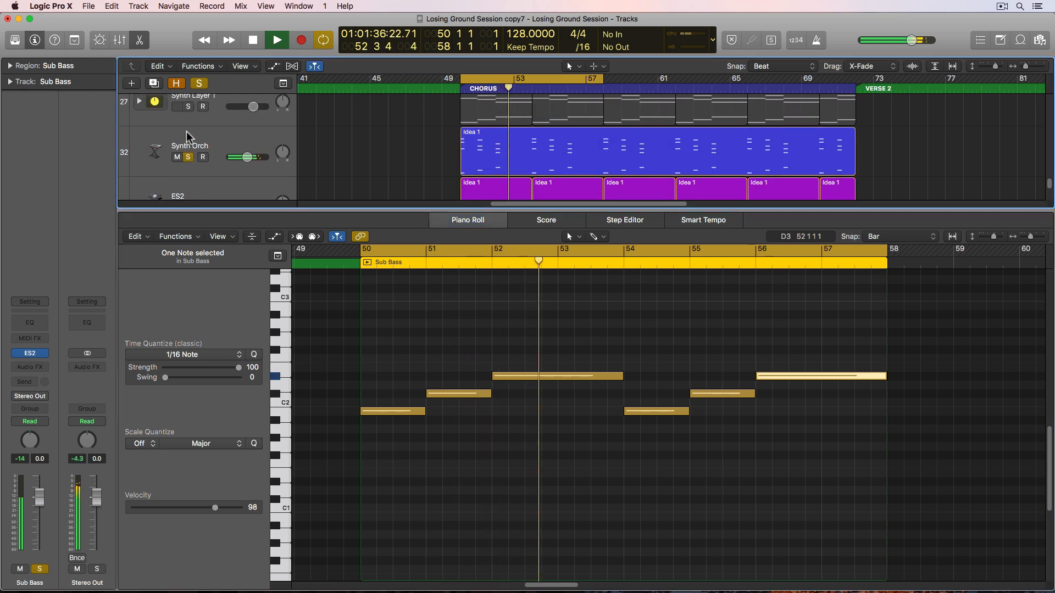
pyautogui.click(188, 106)
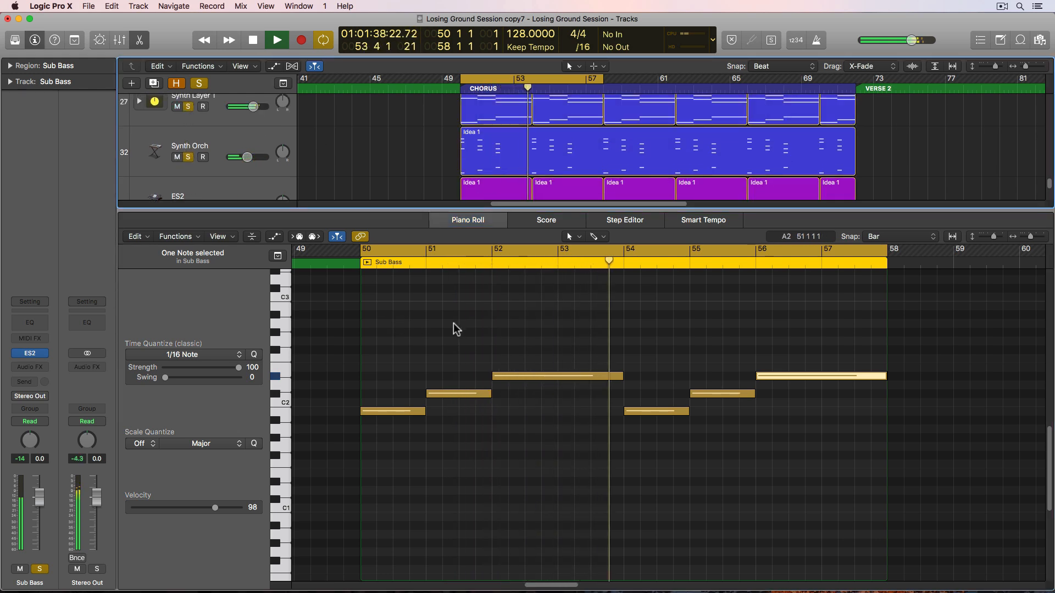
pyautogui.hscroll(2, 464, 327)
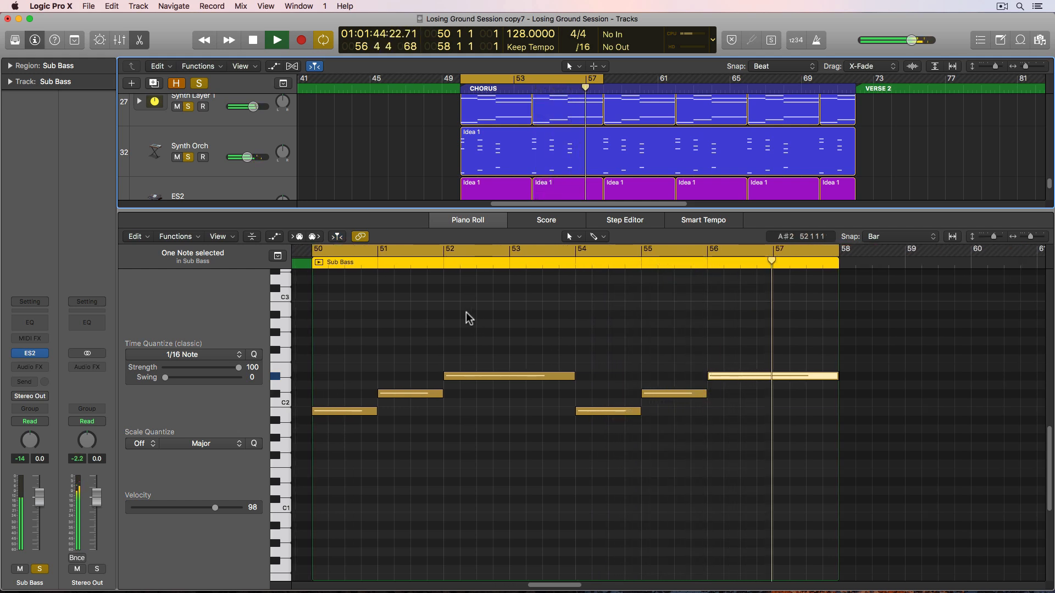
# Step: Adjust the ES2's envelope 3 release slightly and try oscillator 2 at -12 semitones against the playback
pyautogui.moveTo(942, 399); pyautogui.dragTo(943, 401)
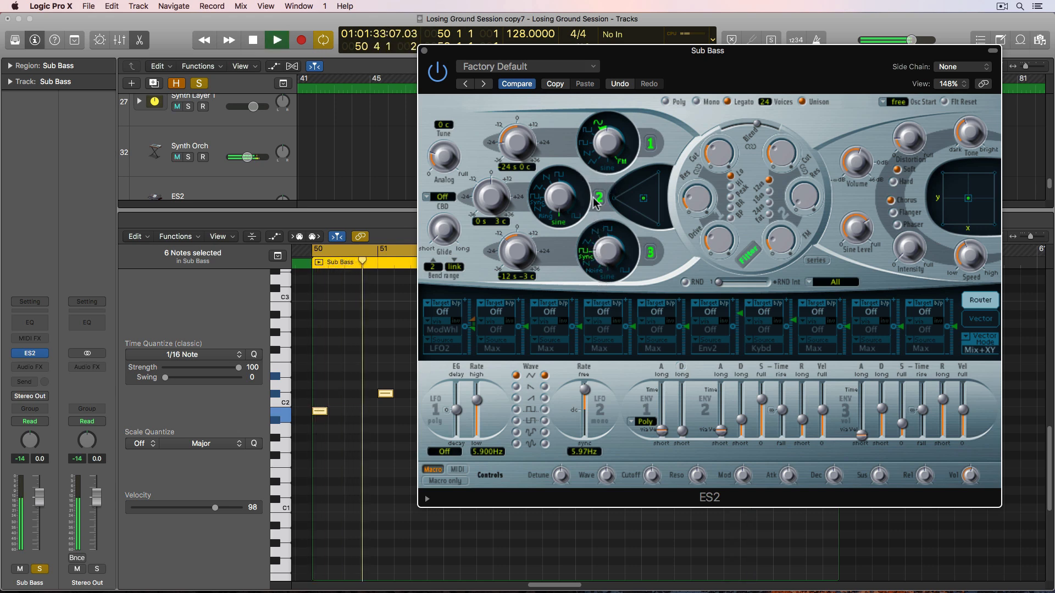
pyautogui.press('space')
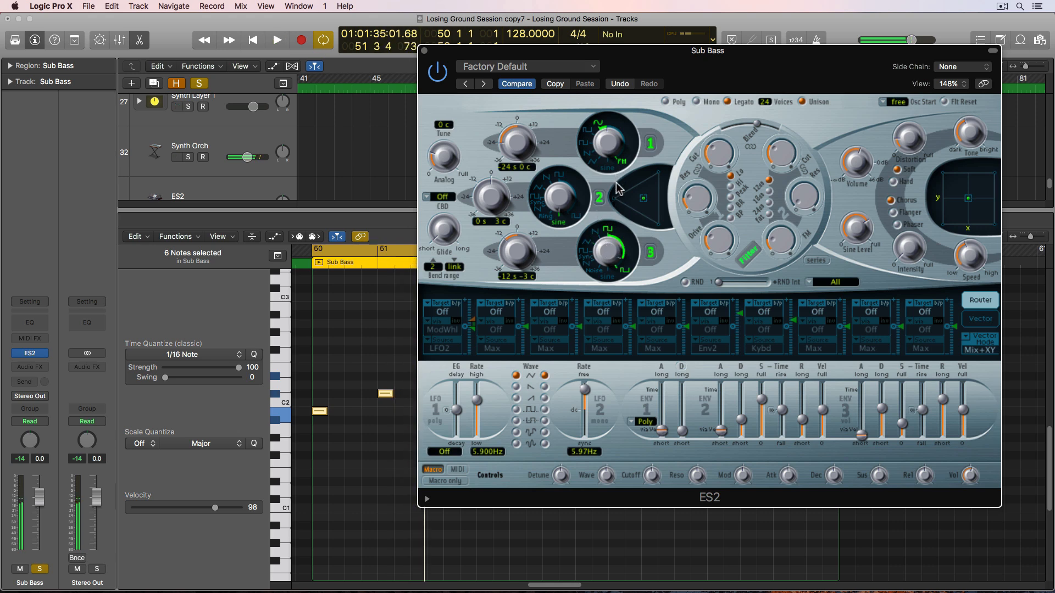
pyautogui.press('space')
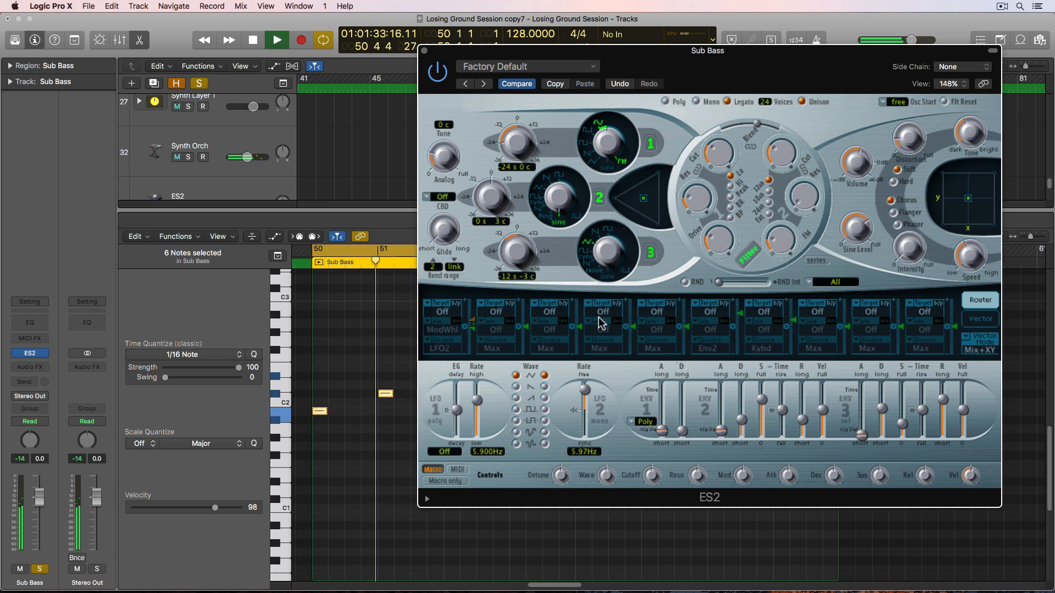
pyautogui.moveTo(490, 208); pyautogui.dragTo(486, 220)
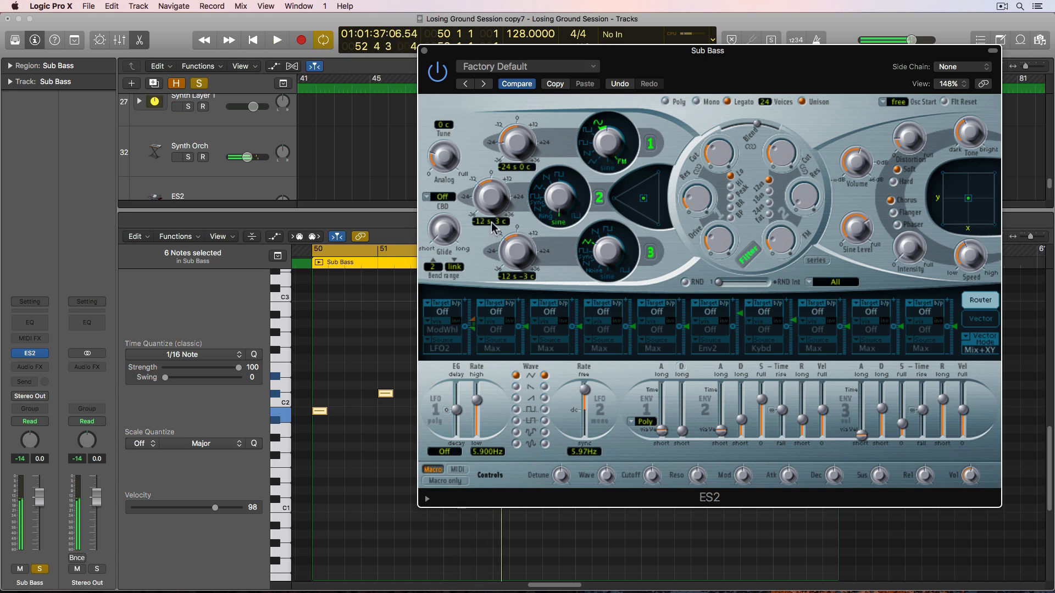
pyautogui.moveTo(493, 228); pyautogui.dragTo(513, 151)
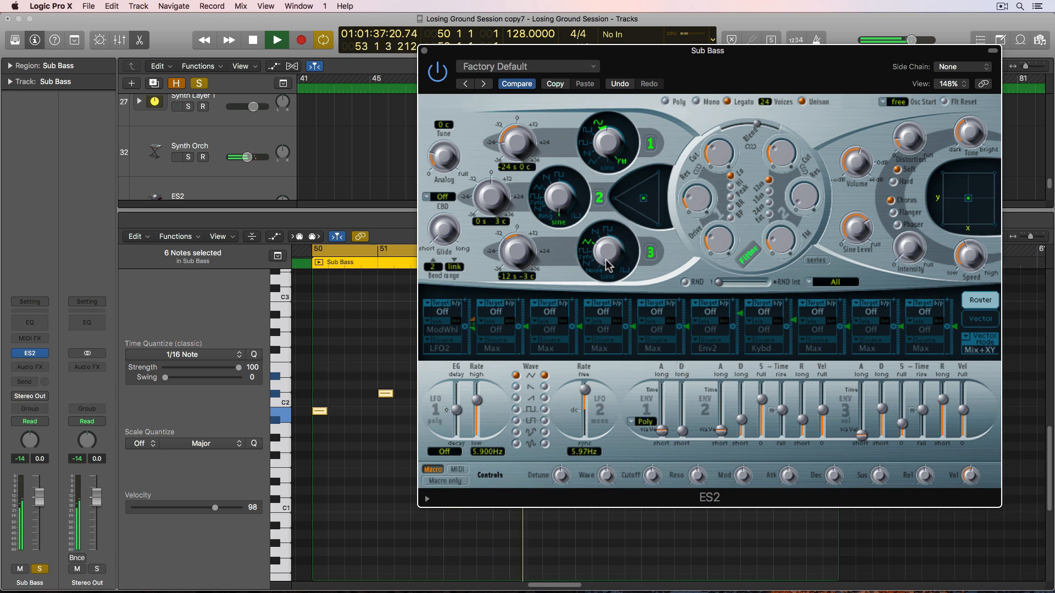
# Step: Set the fine tuning of ES2 oscillators 2 and 3 to 0 cents
pyautogui.doubleClick(496, 221)
pyautogui.write('0')
pyautogui.press('Return')
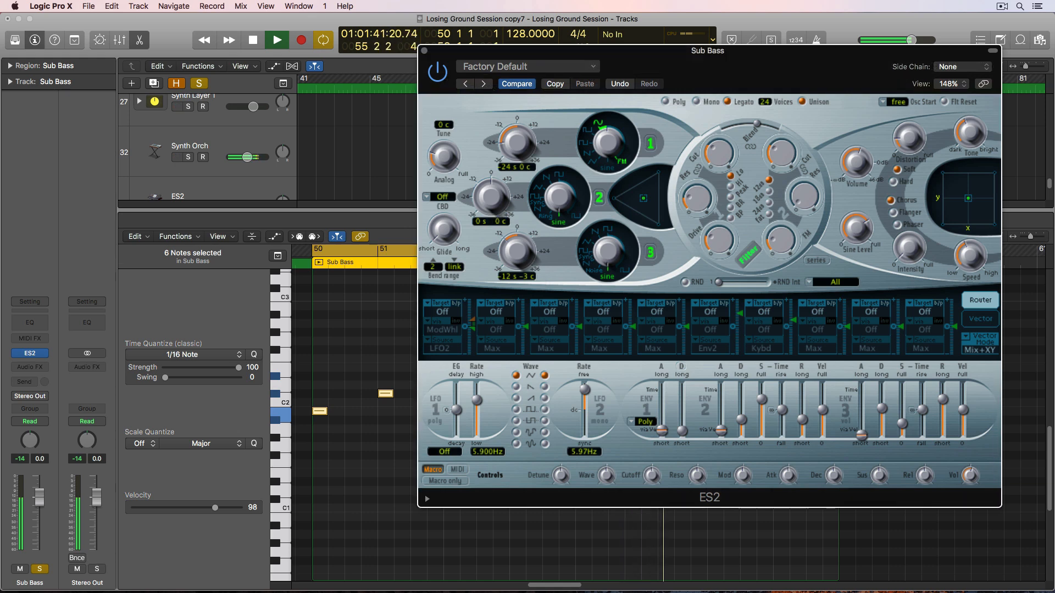
pyautogui.doubleClick(528, 277)
pyautogui.write('0')
pyautogui.press('Return')
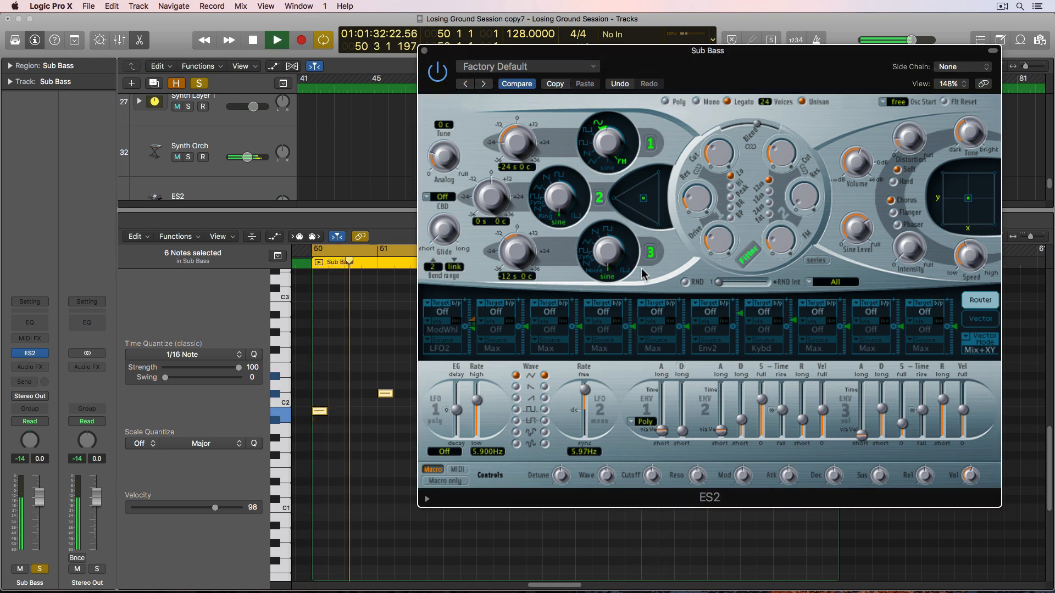
# Step: Insert a Channel EQ on the Sub Bass with a +8.5 dB low shelf at 75 Hz and a 48 dB/Oct low cut at 20 Hz
pyautogui.click(44, 368)
pyautogui.moveTo(49, 388)
pyautogui.click(121, 396)
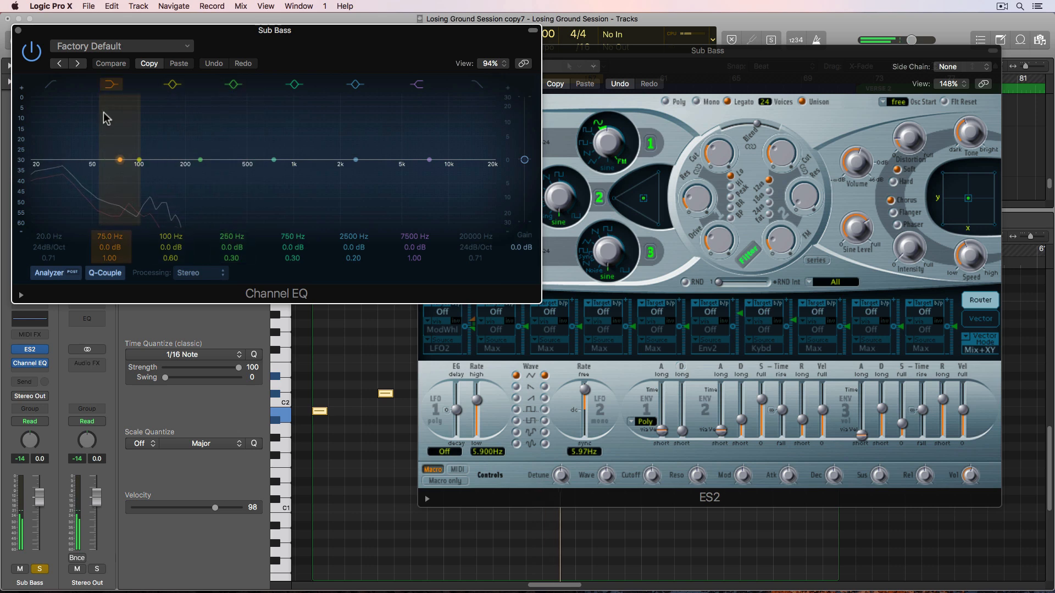
pyautogui.moveTo(111, 125); pyautogui.dragTo(111, 102)
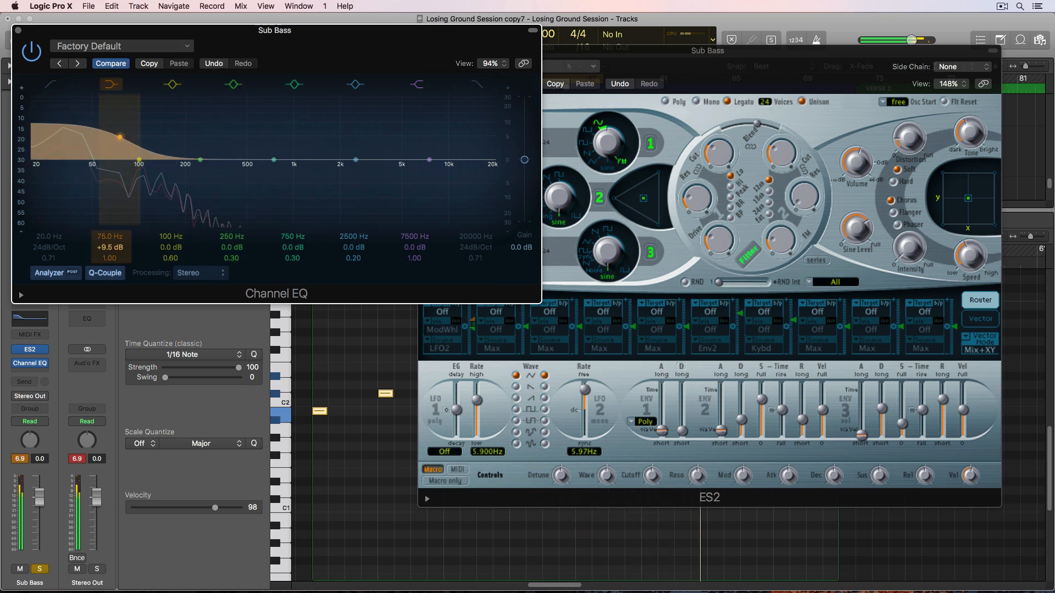
pyautogui.click(49, 86)
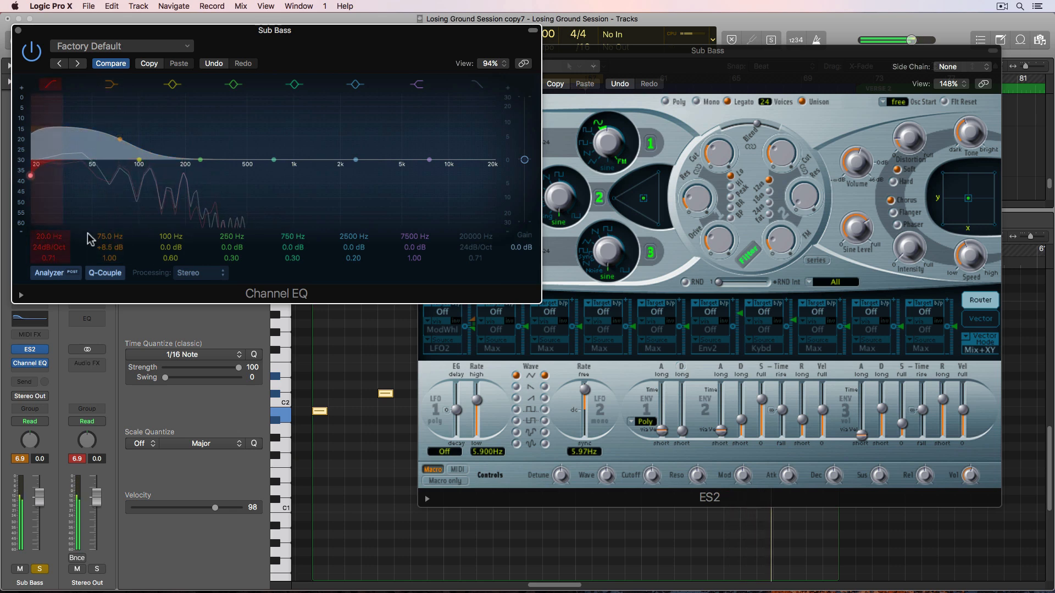
pyautogui.moveTo(49, 245); pyautogui.dragTo(49, 236)
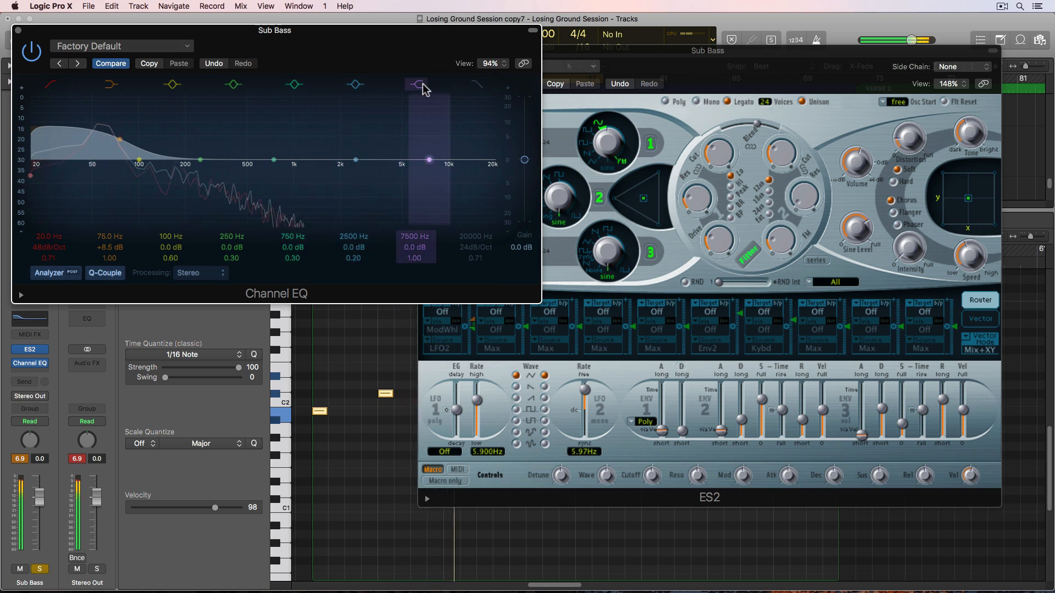
# Step: Set the EQ's high shelf to -9.5 dB at 270 Hz and its low shelf to +14.0 dB at 80 Hz, and close the EQ
pyautogui.moveTo(428, 160); pyautogui.dragTo(185, 187)
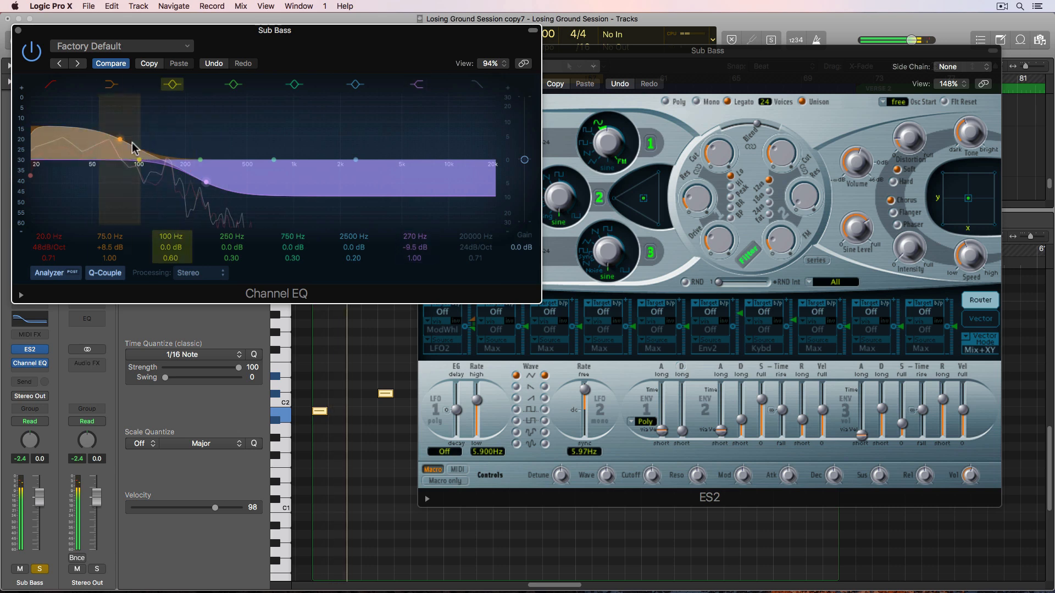
pyautogui.moveTo(120, 140); pyautogui.dragTo(127, 128)
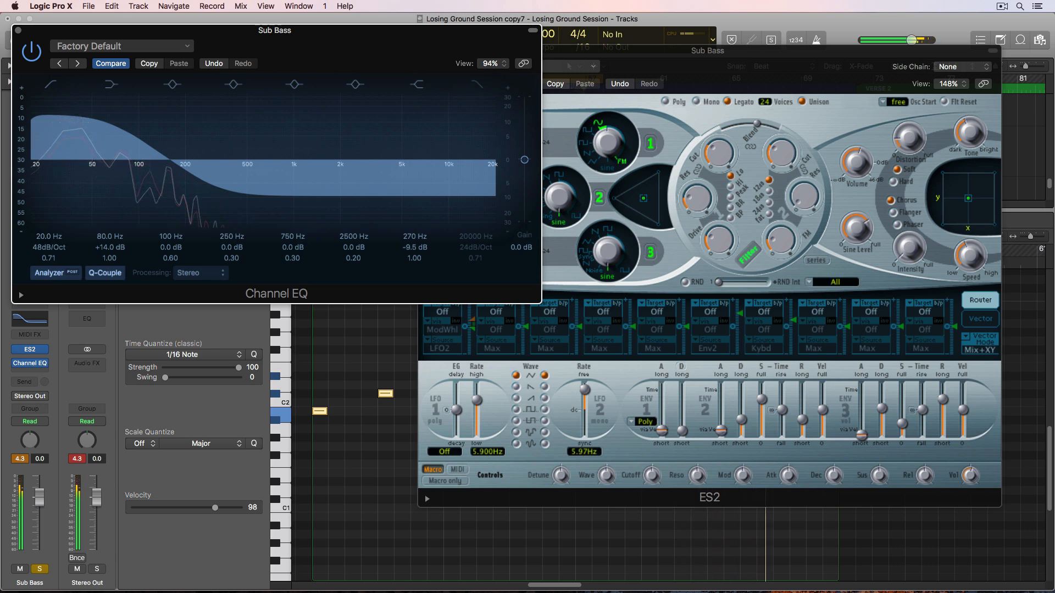
pyautogui.click(18, 30)
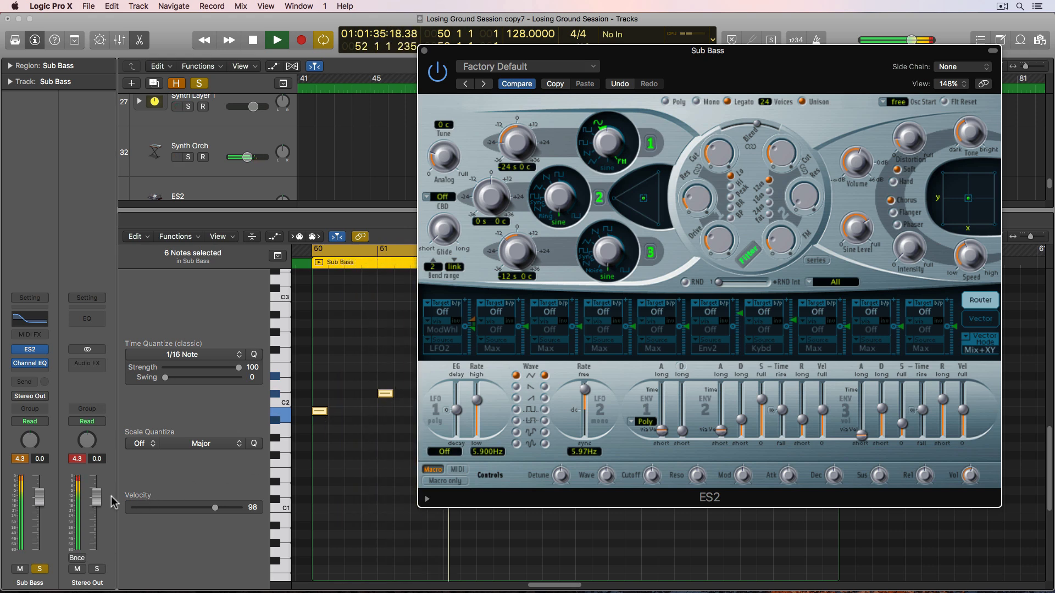
# Step: Lower the Sub Bass track's volume to -1.8 dB and shorten the ES2's envelope 3 release to 820 ms
pyautogui.click(40, 498)
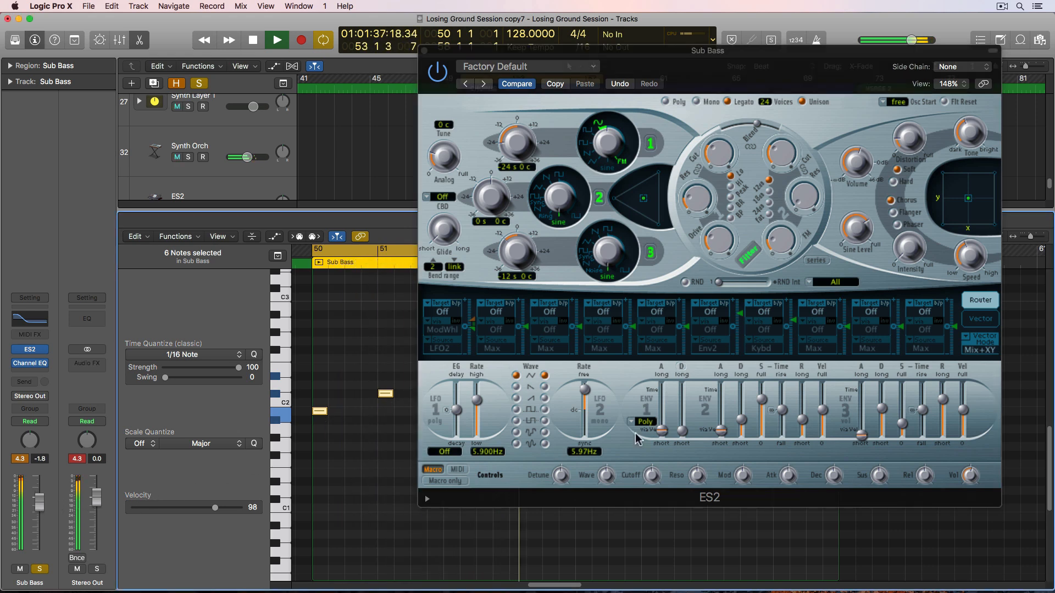
pyautogui.moveTo(942, 403); pyautogui.dragTo(943, 412)
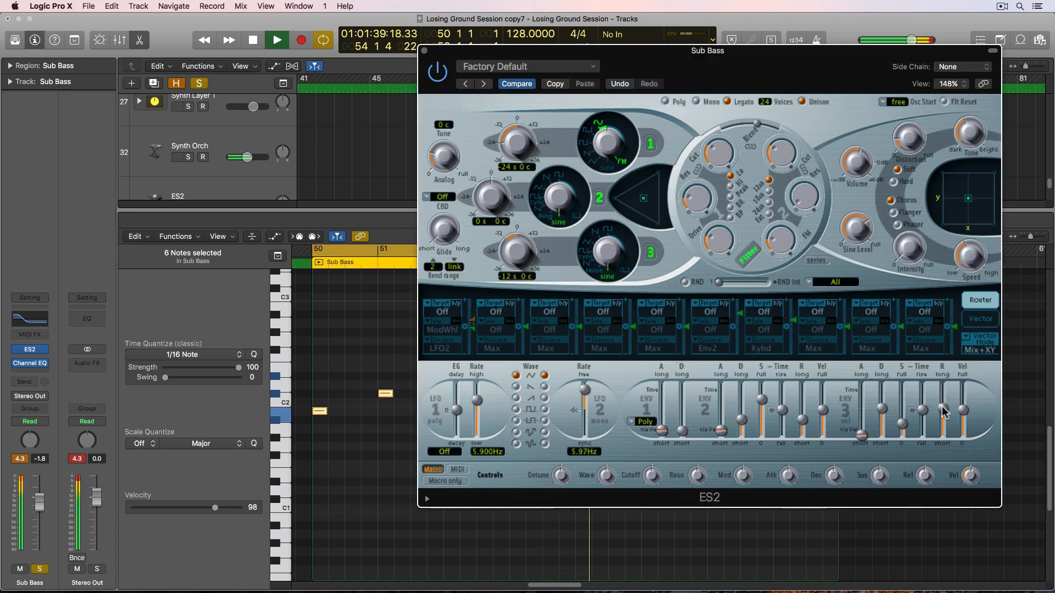
pyautogui.moveTo(943, 412)
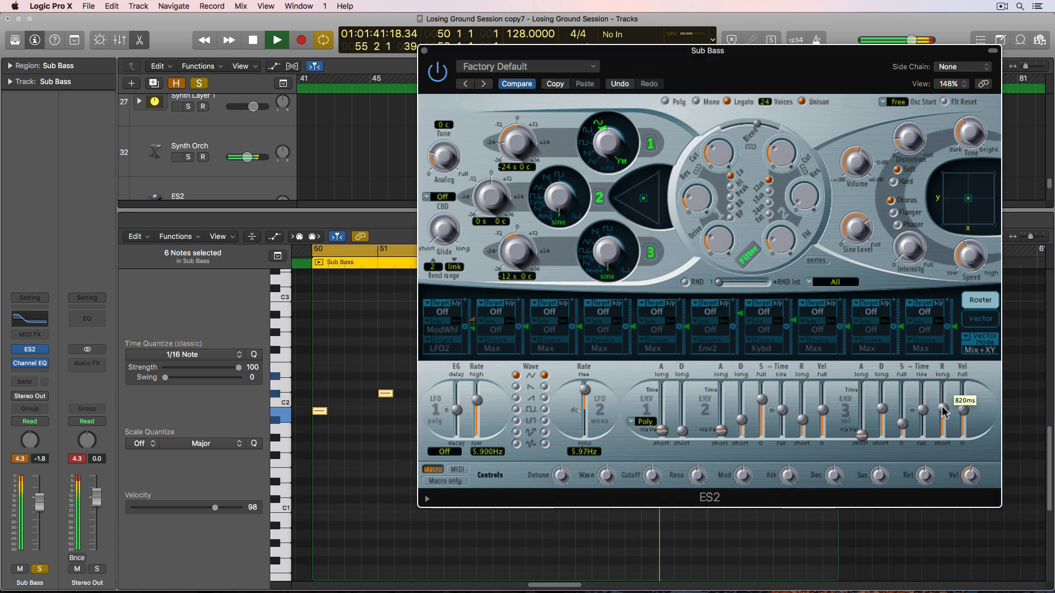
# Step: Insert a Limiter on the Sub Bass, lower its output level to -1.4 dB, raise its gain, and readjust the output level
pyautogui.click(22, 461)
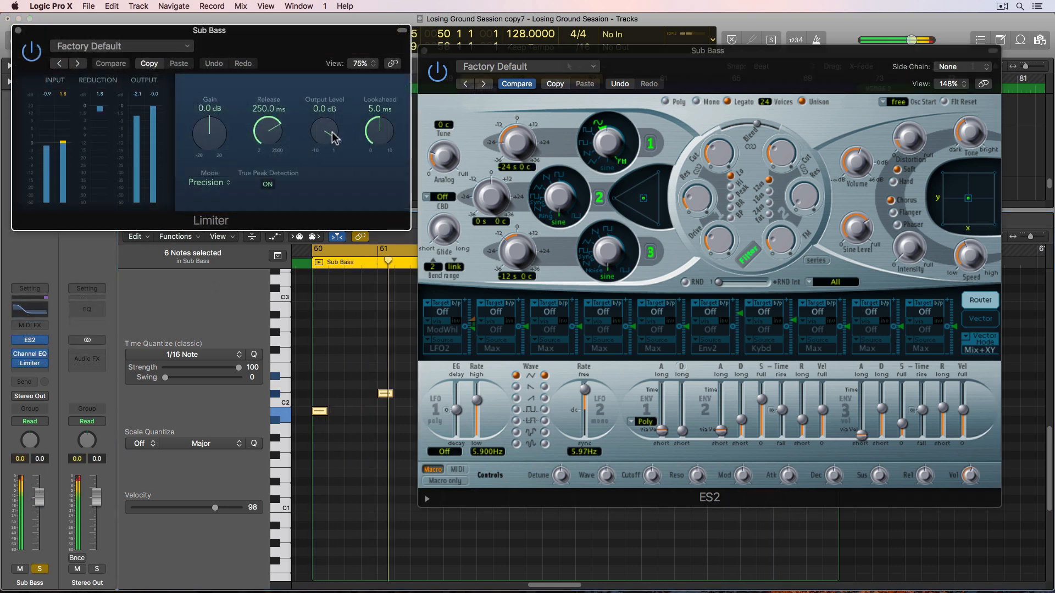
pyautogui.moveTo(329, 136); pyautogui.dragTo(328, 142)
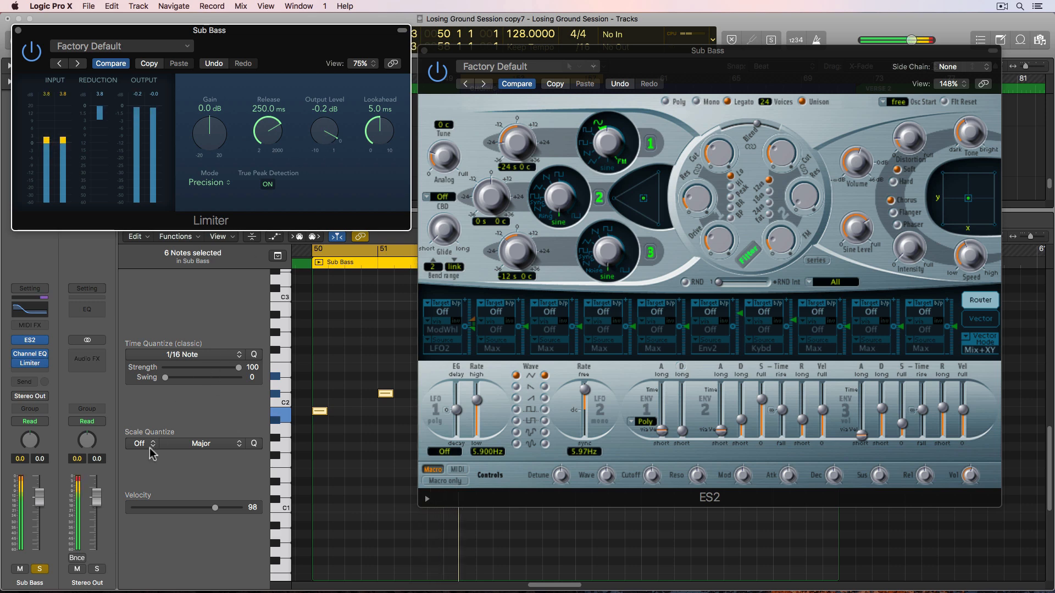
pyautogui.moveTo(328, 144); pyautogui.dragTo(324, 161)
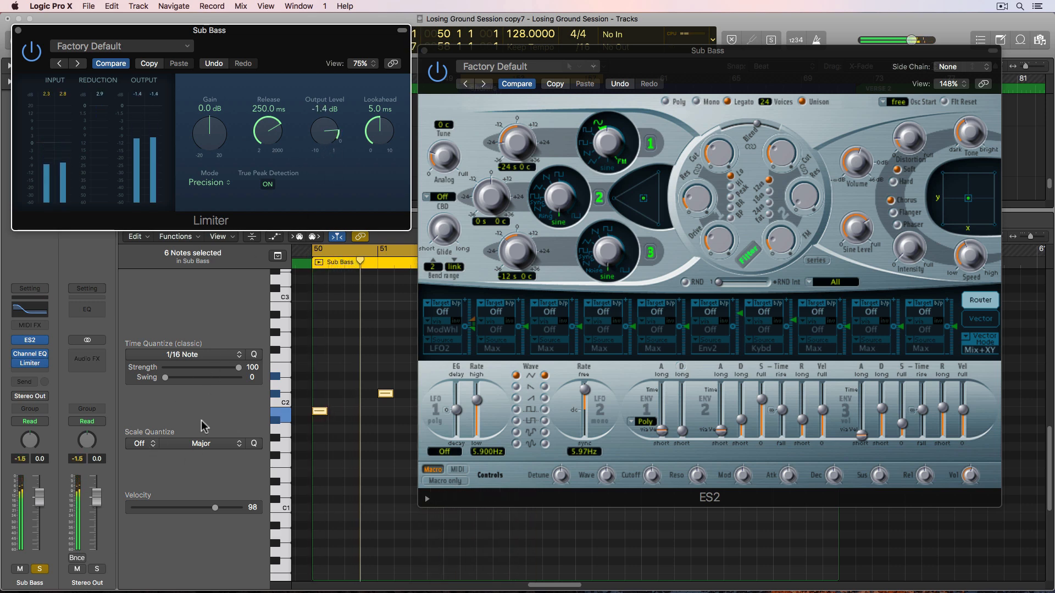
pyautogui.moveTo(222, 140); pyautogui.dragTo(222, 123)
pyautogui.moveTo(328, 134); pyautogui.dragTo(322, 149)
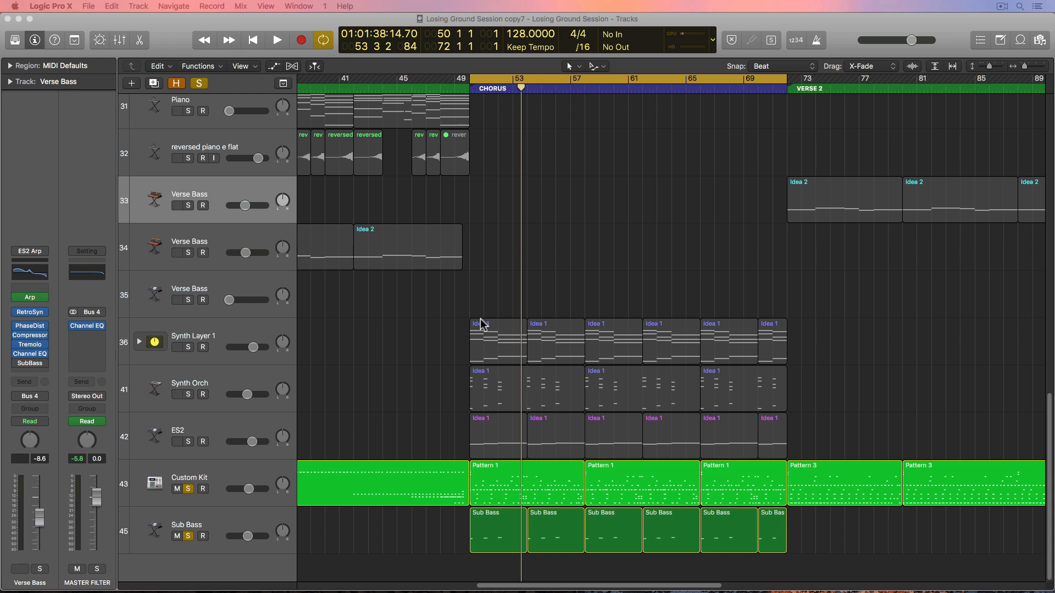
# Step: Open the first chorus Sub Bass region to review its notes, close the editor, and play the region with the soloed Custom Kit
pyautogui.click(507, 544)
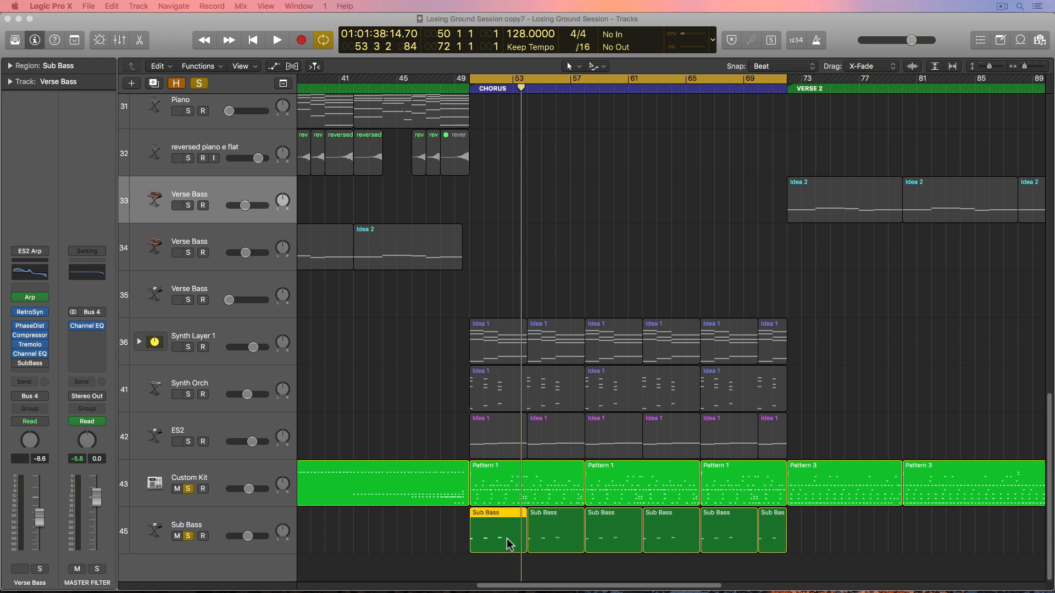
pyautogui.doubleClick(507, 544)
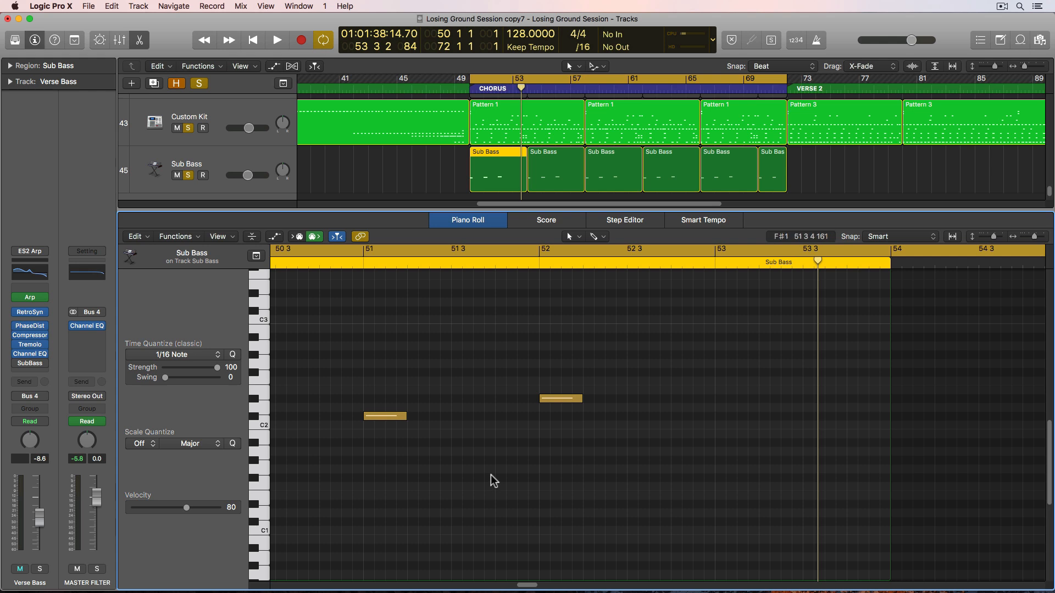
pyautogui.press('super+Left')
pyautogui.press('super+Left')
pyautogui.press('super+Right')
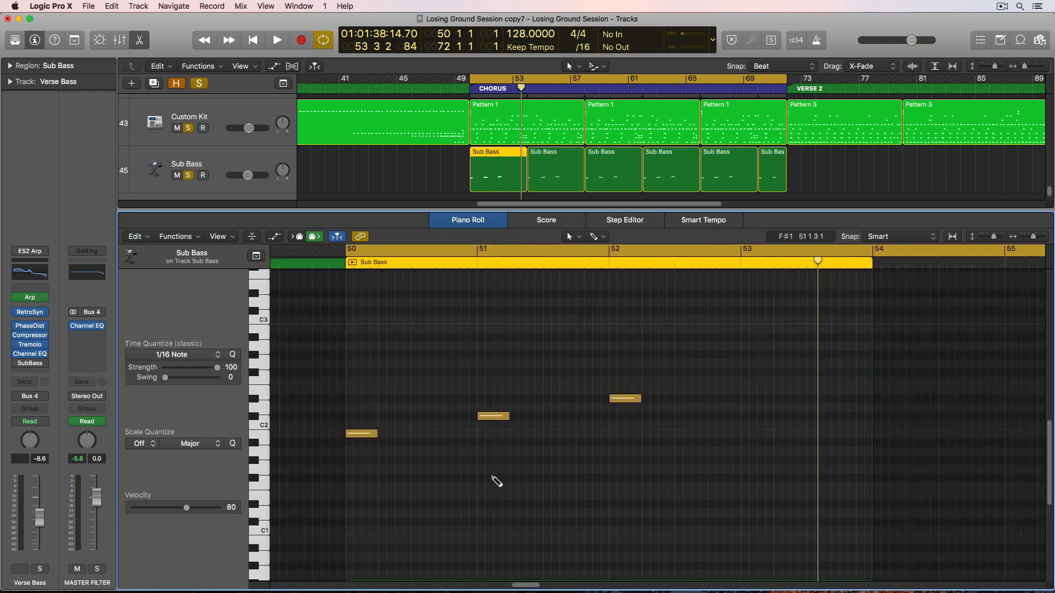
pyautogui.click(619, 400)
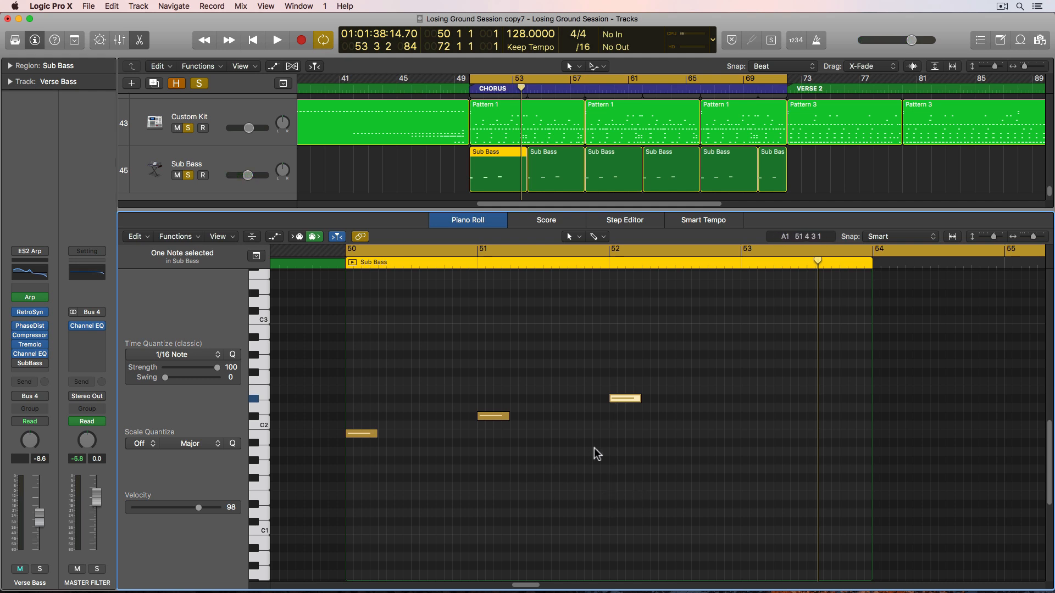
pyautogui.press('p')
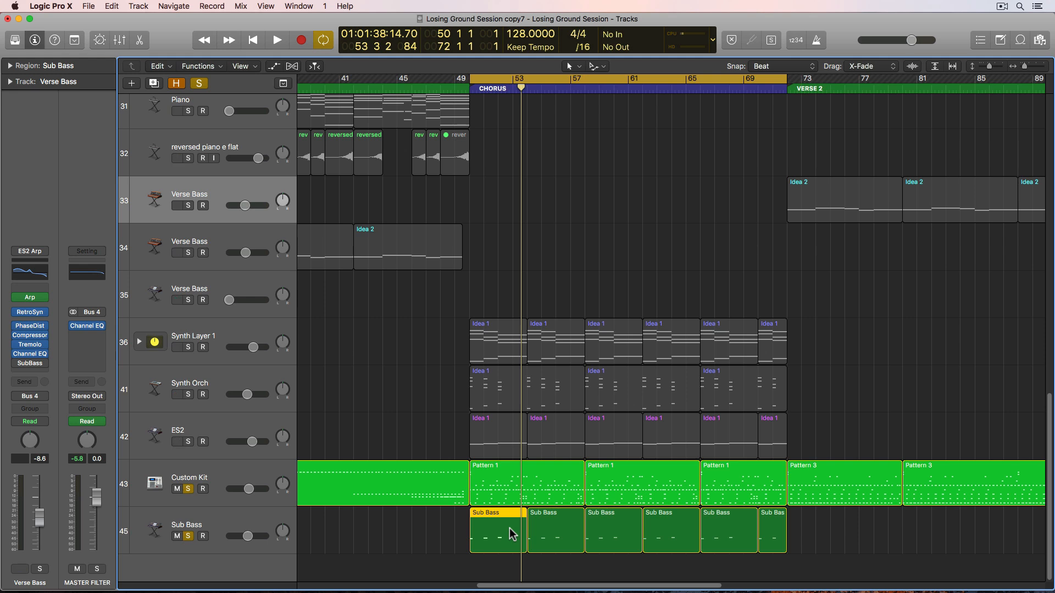
pyautogui.hotkey('shift', 'space')
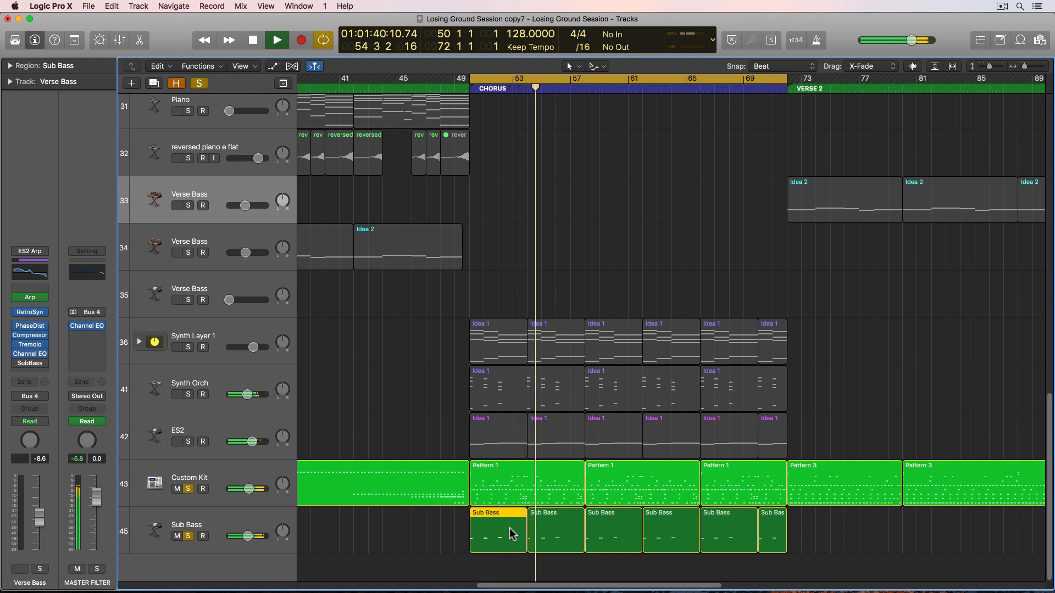
# Step: Unsolo the Sub Bass and Custom Kit, turn off cycle mode, and play the first chorus with the full mix
pyautogui.press('space')
pyautogui.click(188, 536)
pyautogui.click(347, 431)
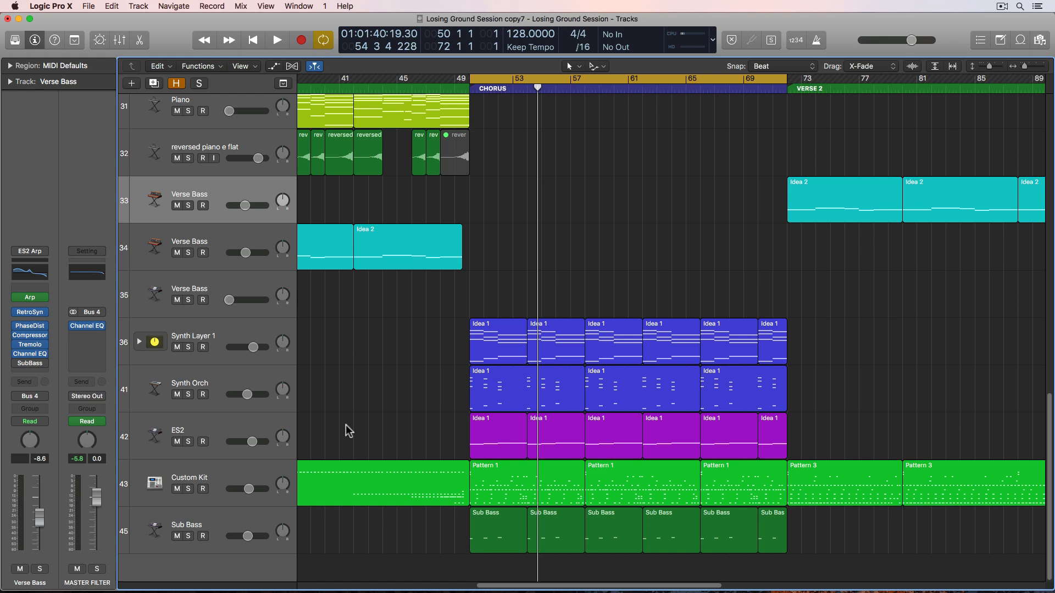
pyautogui.press('space')
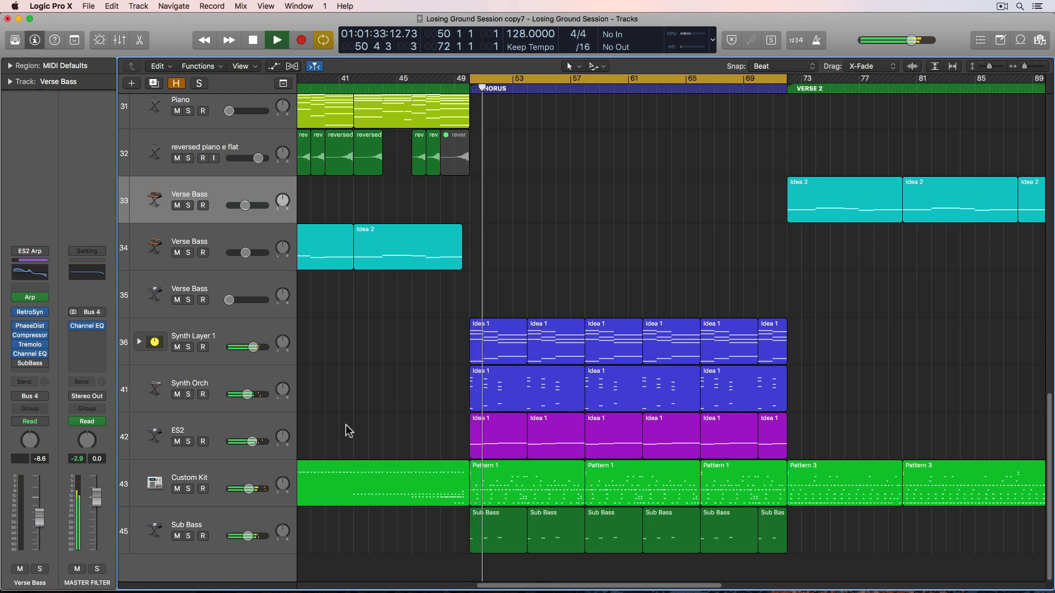
pyautogui.press('c')
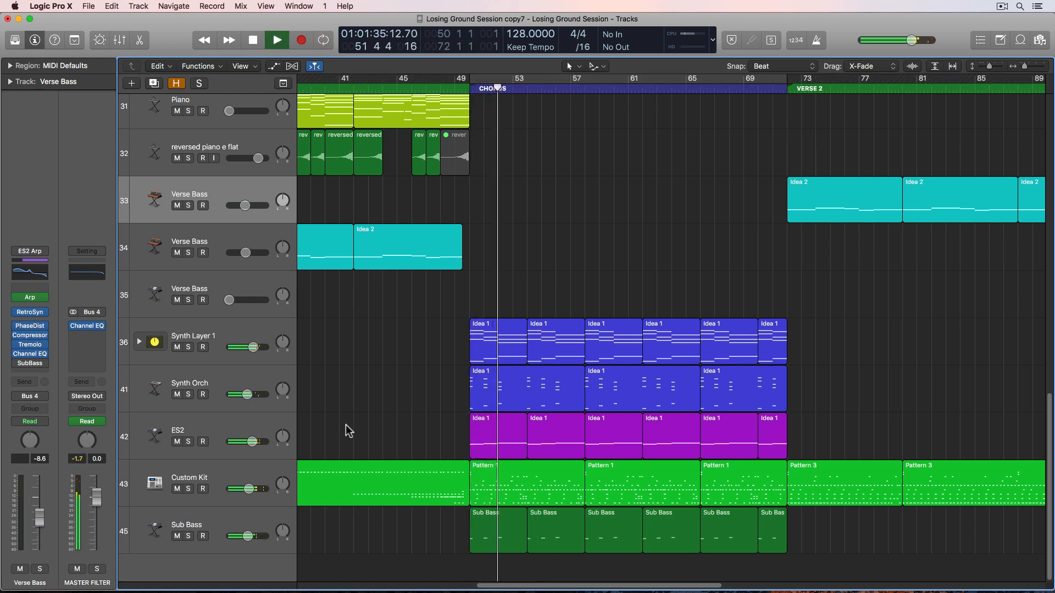
pyautogui.press('z')
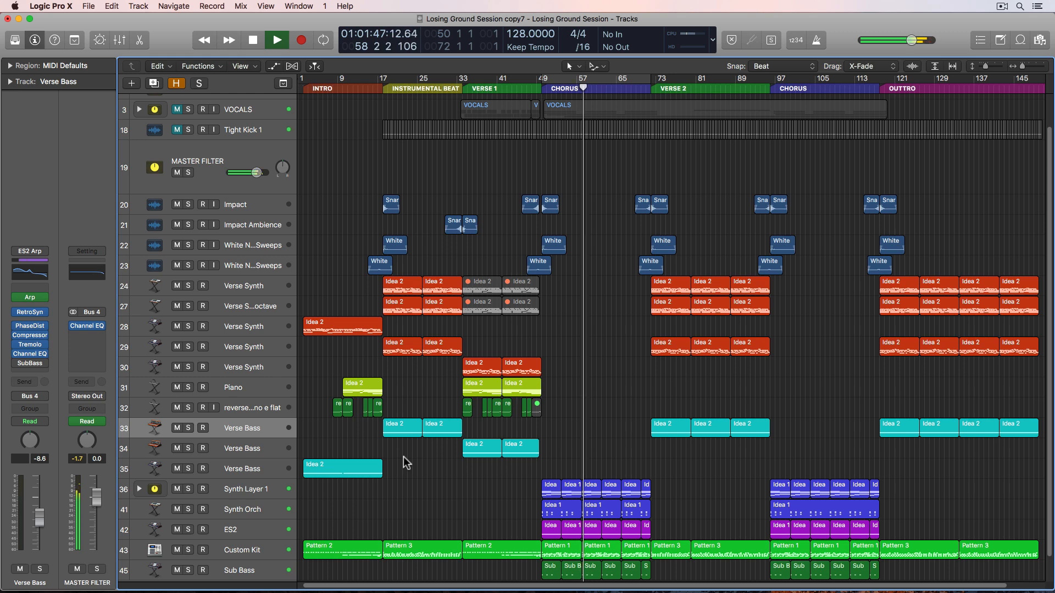
pyautogui.press('space')
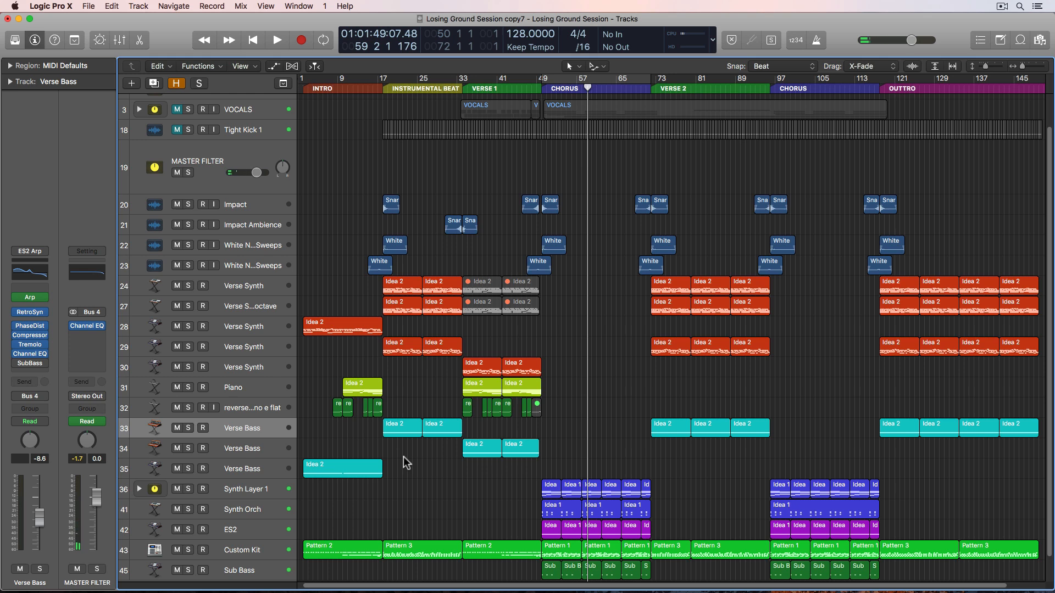
# Step: Play the intro from just before bar 2 to audition its bass and drum parts, then reposition the playhead at bar 4
pyautogui.press('Return')
pyautogui.press('super+Right')
pyautogui.press('super+Right')
pyautogui.press('super+Right')
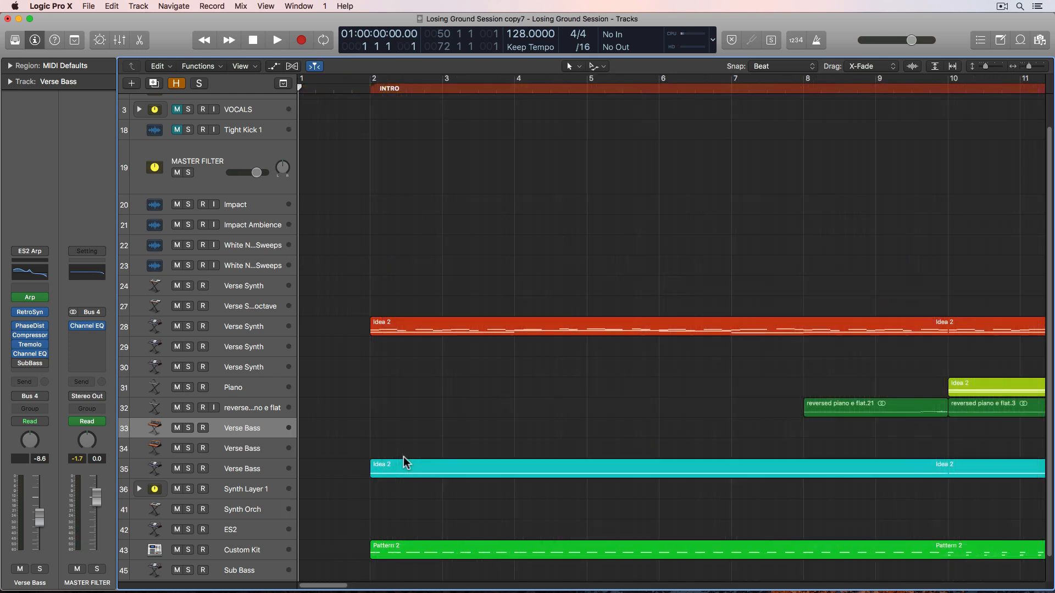
pyautogui.press('super+Down')
pyautogui.press('super+Down')
pyautogui.press('super+Down')
pyautogui.press('super+Down')
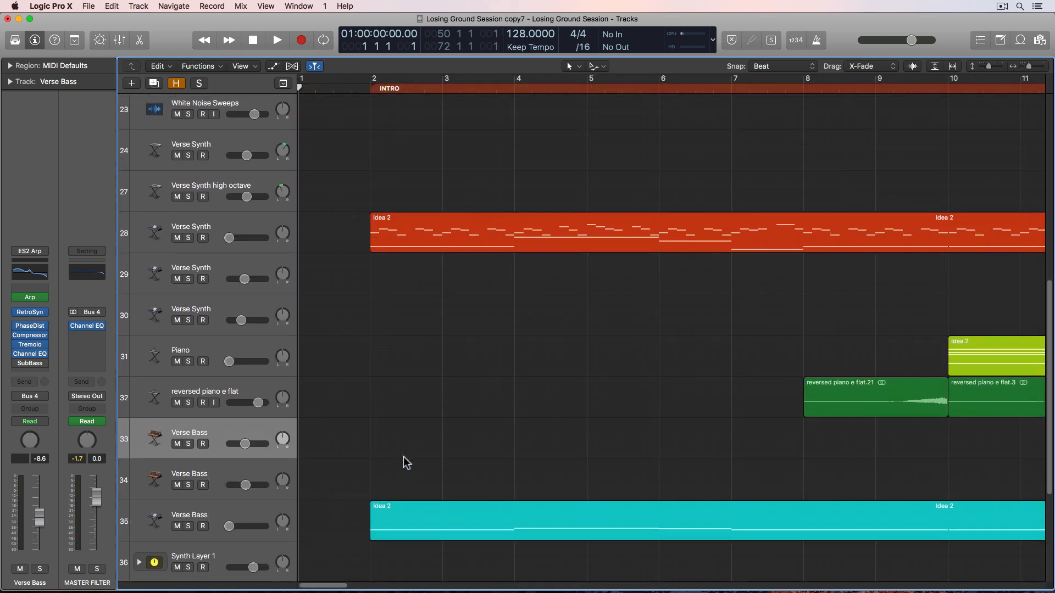
pyautogui.scroll(-5, 570, 470)
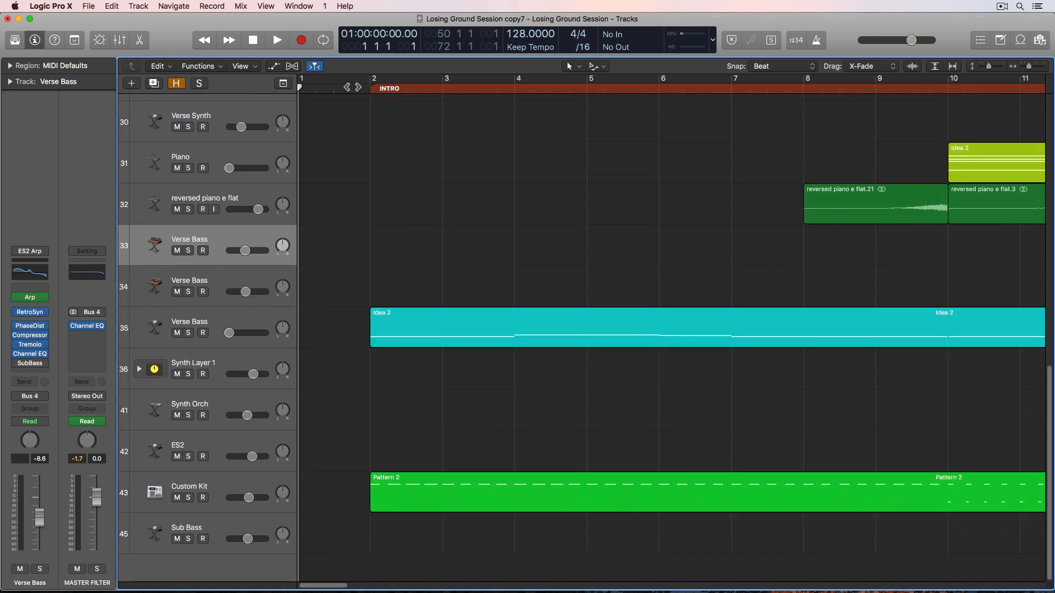
pyautogui.click(352, 87)
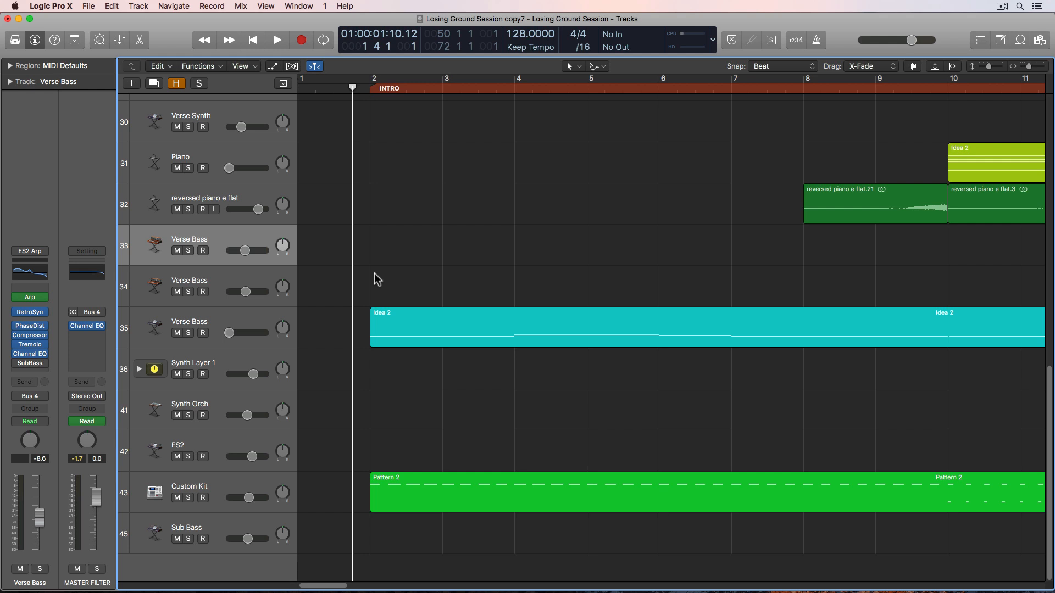
pyautogui.press('space')
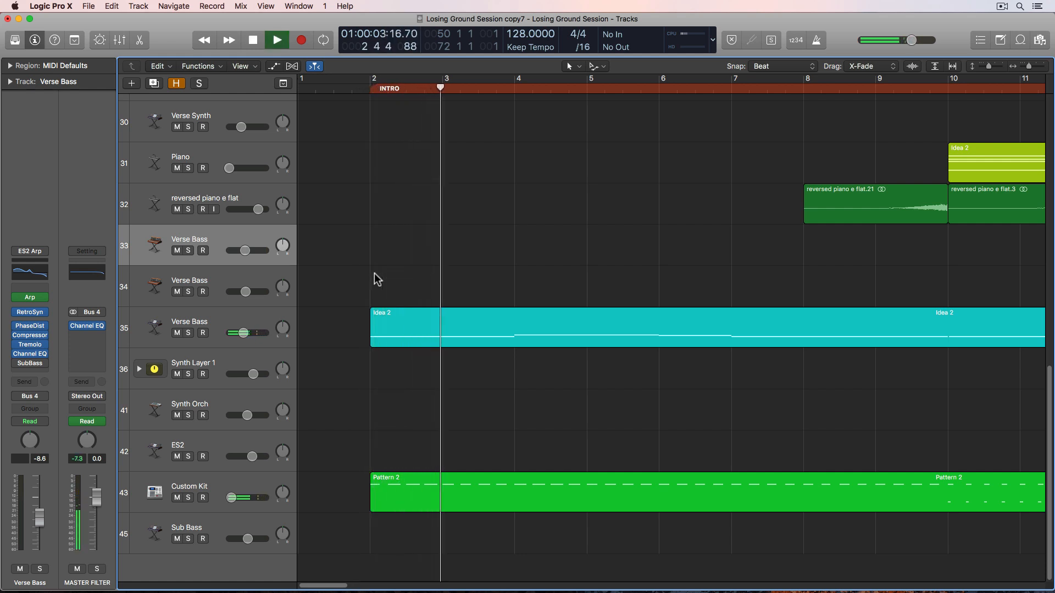
pyautogui.press('super+Left')
pyautogui.press('super+Left')
pyautogui.press('super+Left')
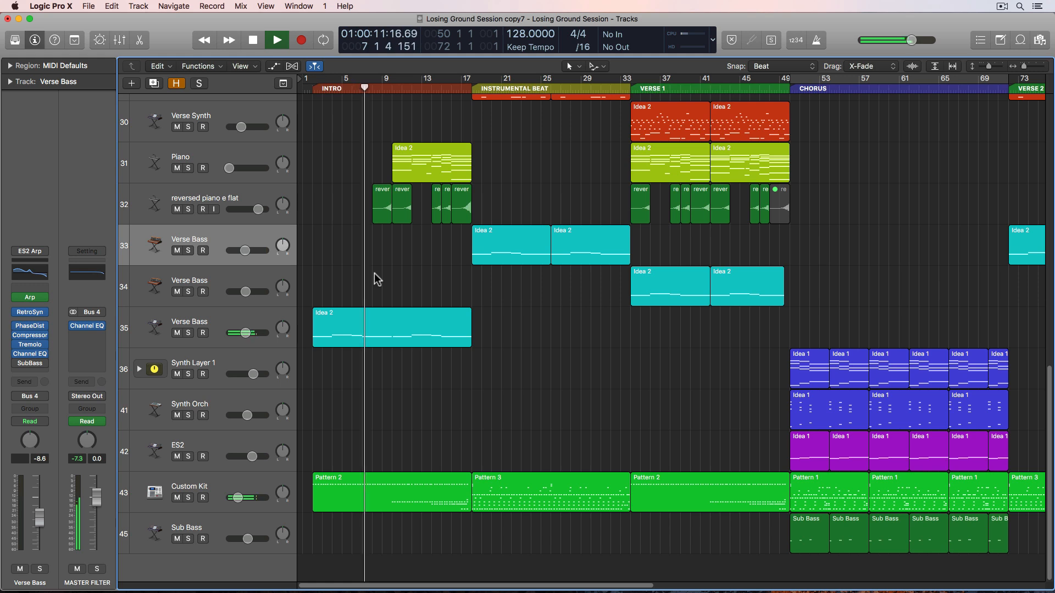
pyautogui.press('space')
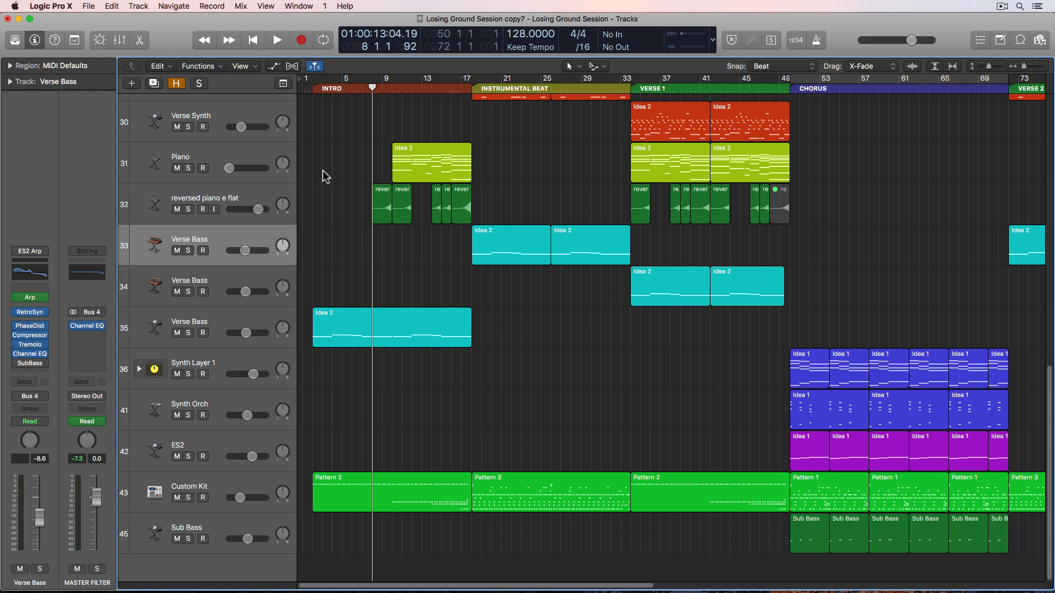
pyautogui.click(332, 88)
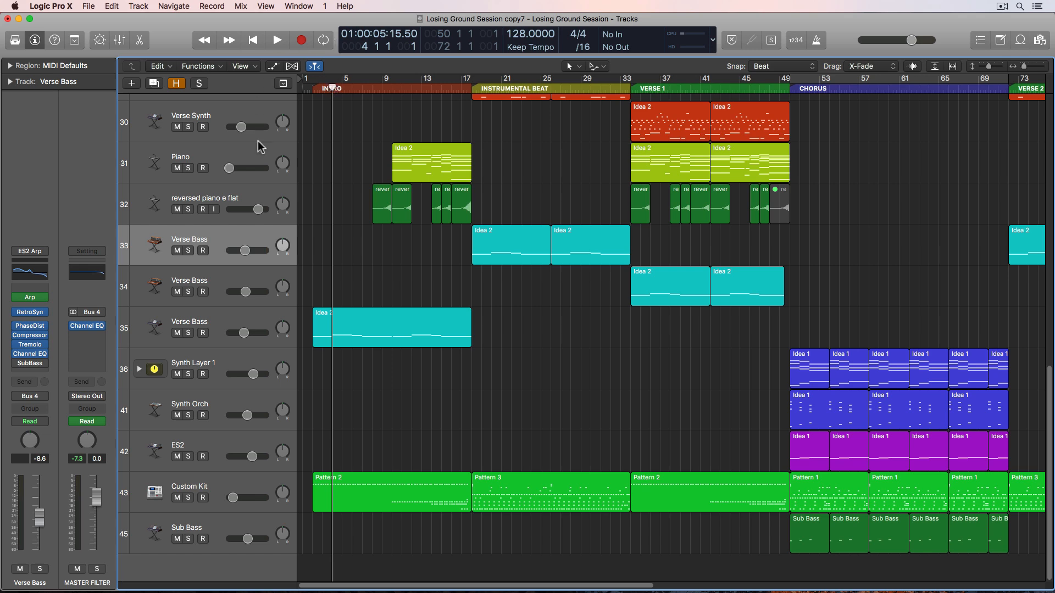
# Step: Enable the low cut band in the MASTER FILTER track's Channel EQ and close the EQ
pyautogui.scroll(12, 322, 203)
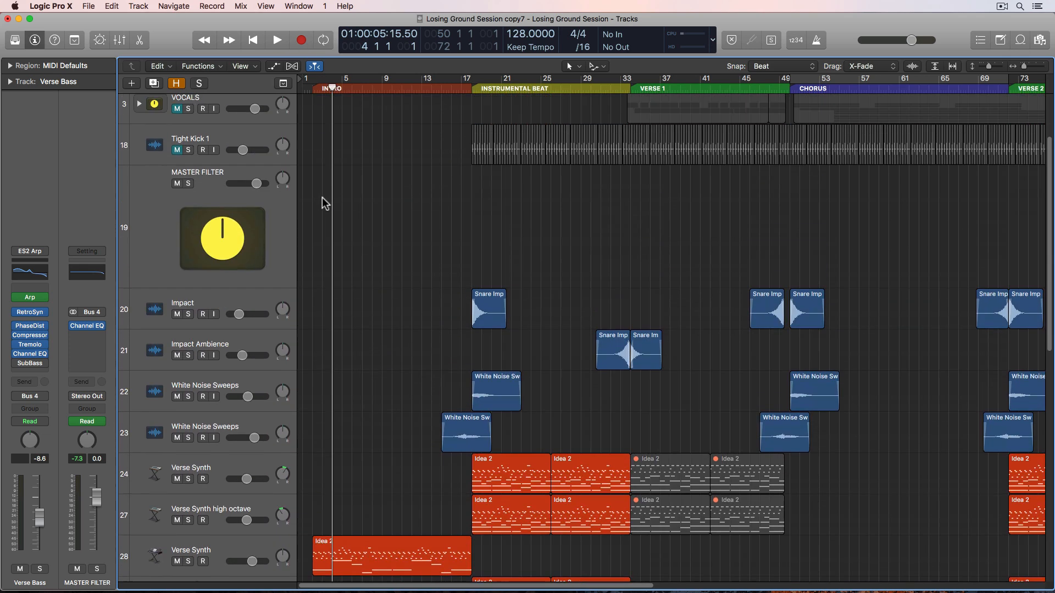
pyautogui.click(237, 237)
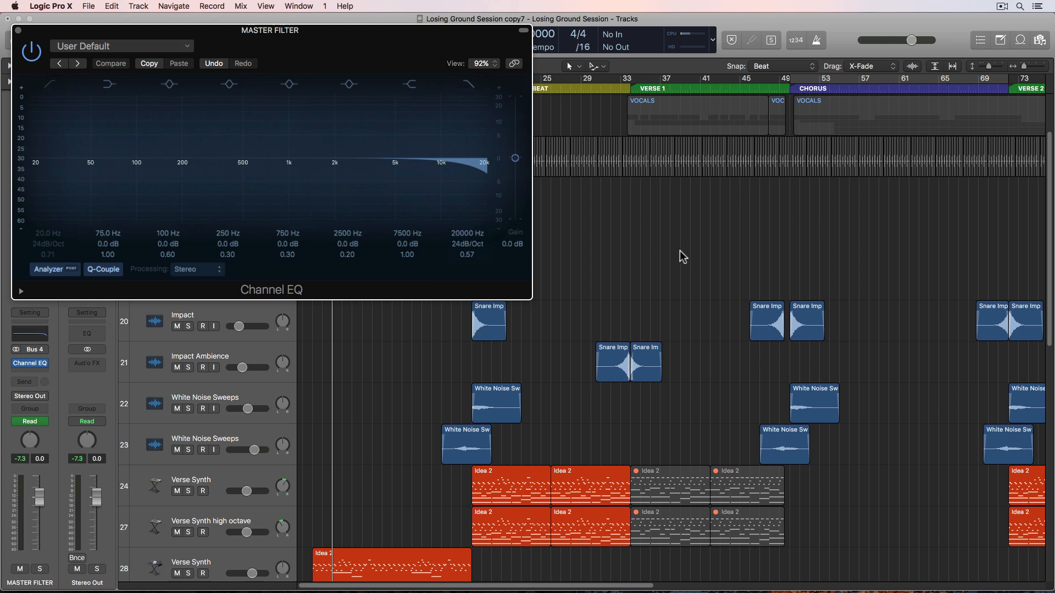
pyautogui.click(50, 84)
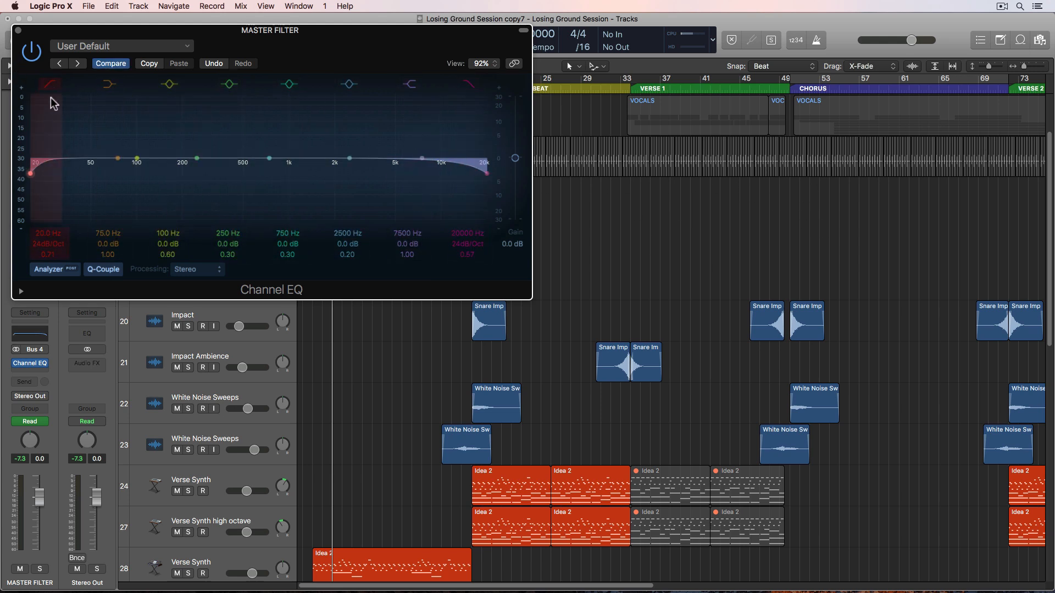
pyautogui.click(18, 30)
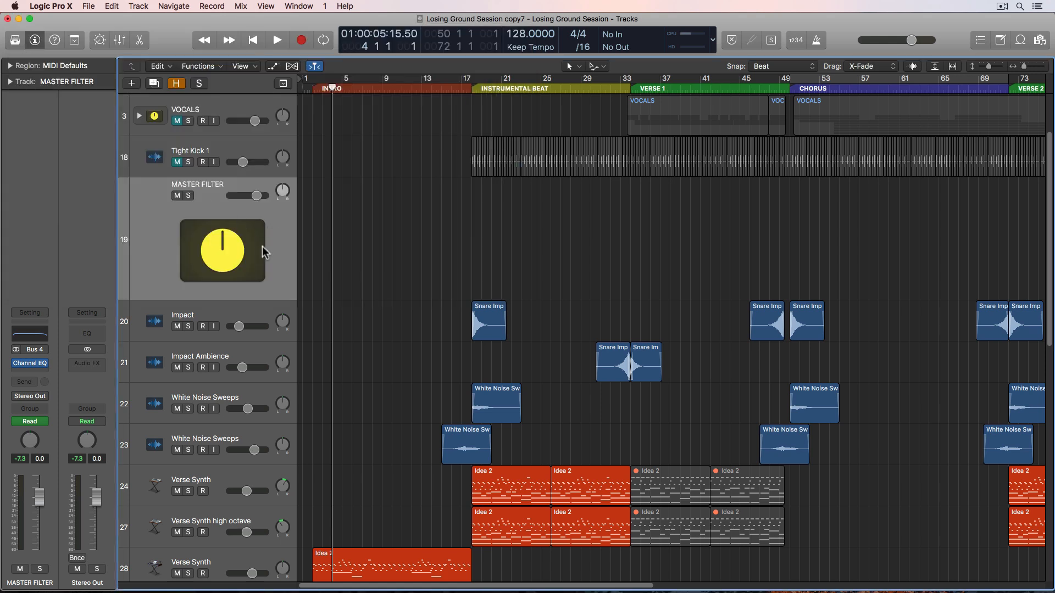
# Step: Automate the MASTER FILTER's Low Cut Frequency to fall from 445 Hz at the song's start to 20 Hz between bars 8 and 9
pyautogui.press('a')
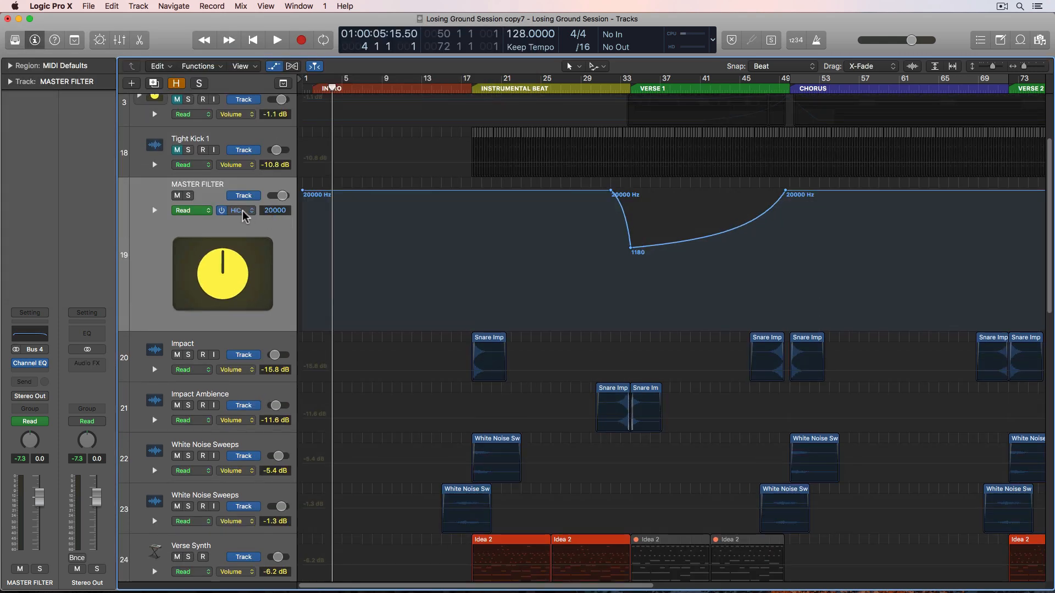
pyautogui.click(244, 210)
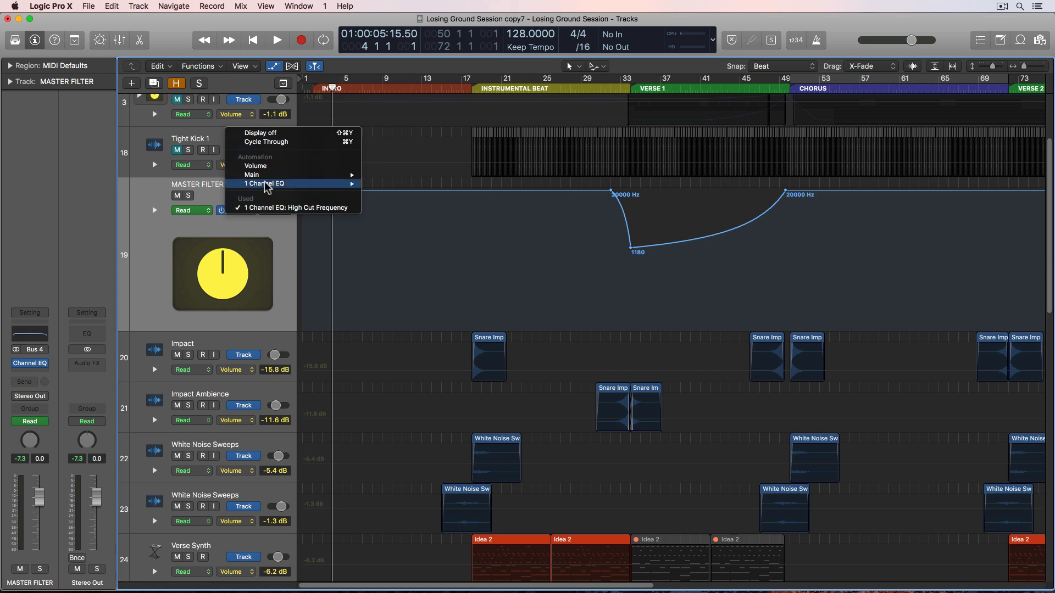
pyautogui.moveTo(272, 184)
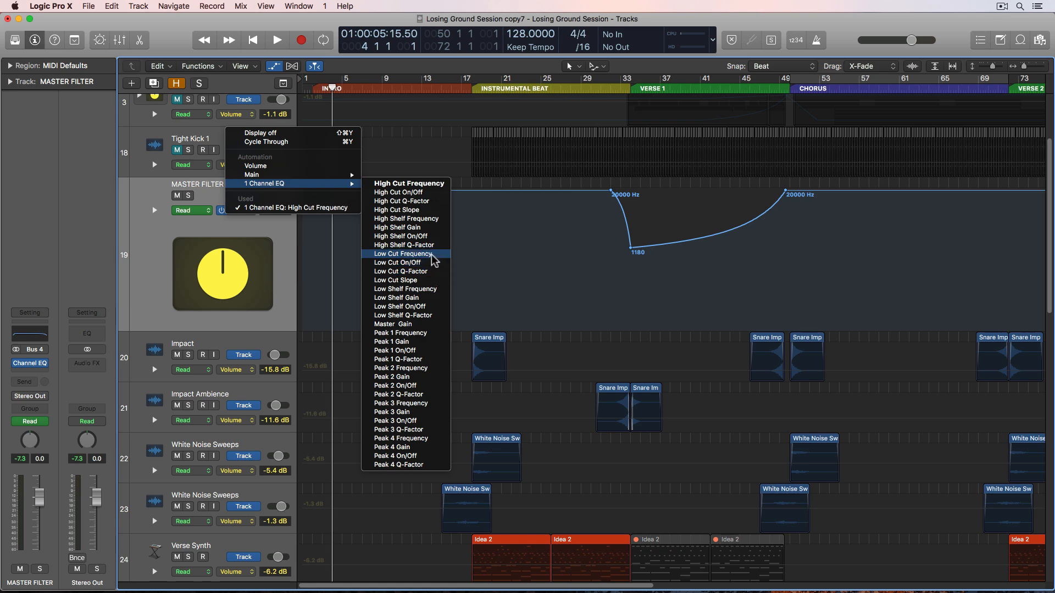
pyautogui.click(403, 254)
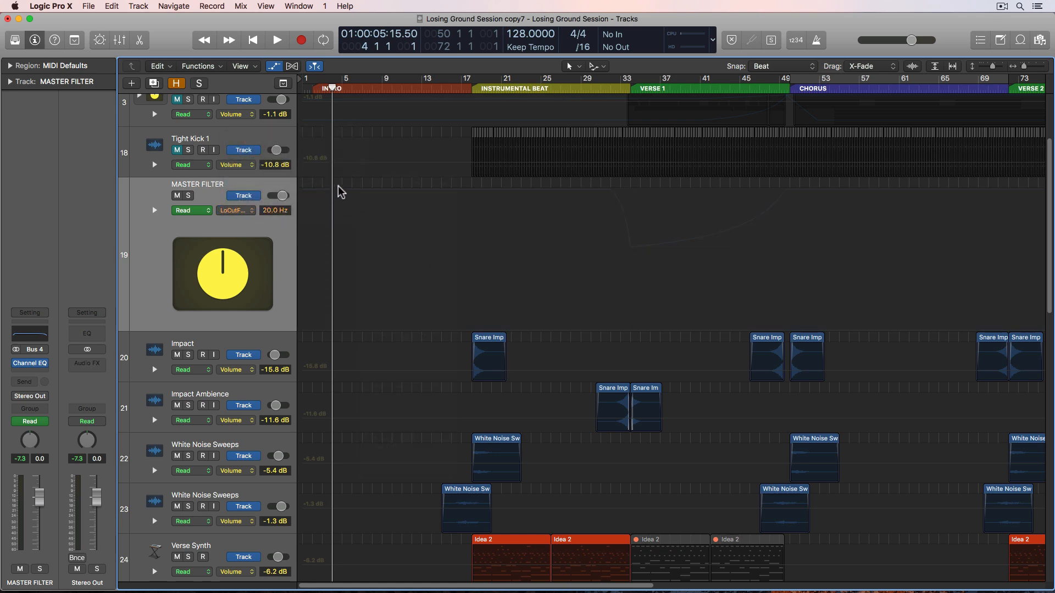
pyautogui.click(378, 330)
pyautogui.moveTo(302, 330); pyautogui.dragTo(292, 263)
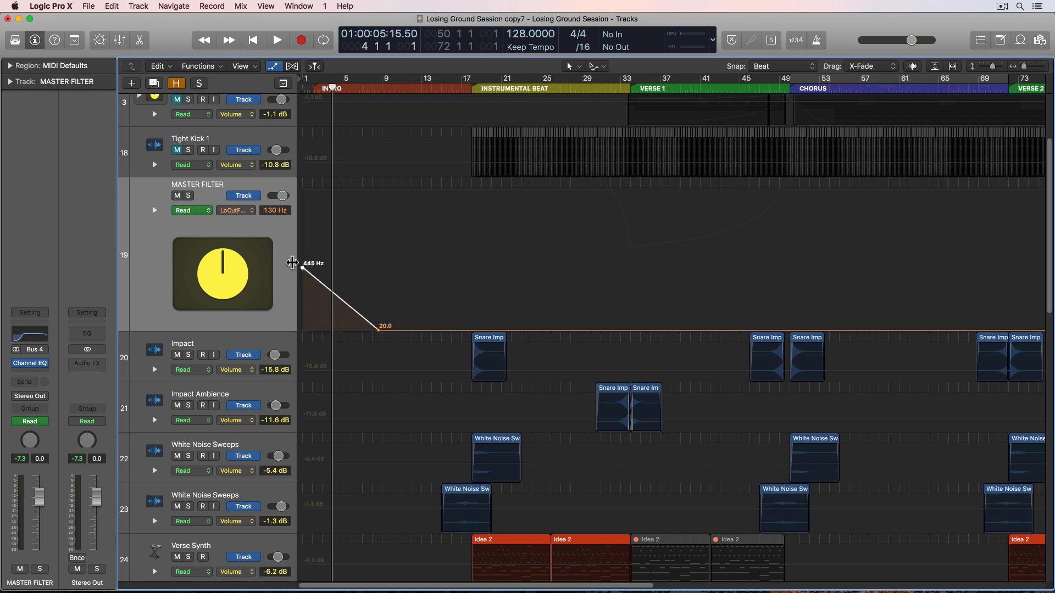
# Step: Open the MASTER FILTER's Channel EQ beside the automation and play the intro to examine the low cut sweep
pyautogui.click(34, 364)
pyautogui.moveTo(240, 22); pyautogui.dragTo(861, 71)
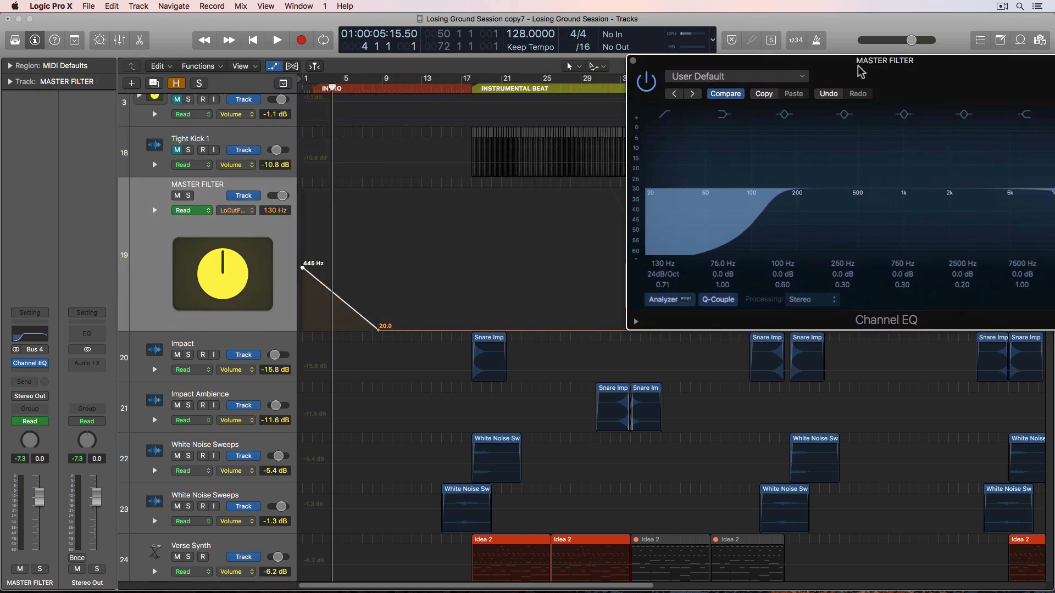
pyautogui.doubleClick(314, 94)
pyautogui.press('super+Right')
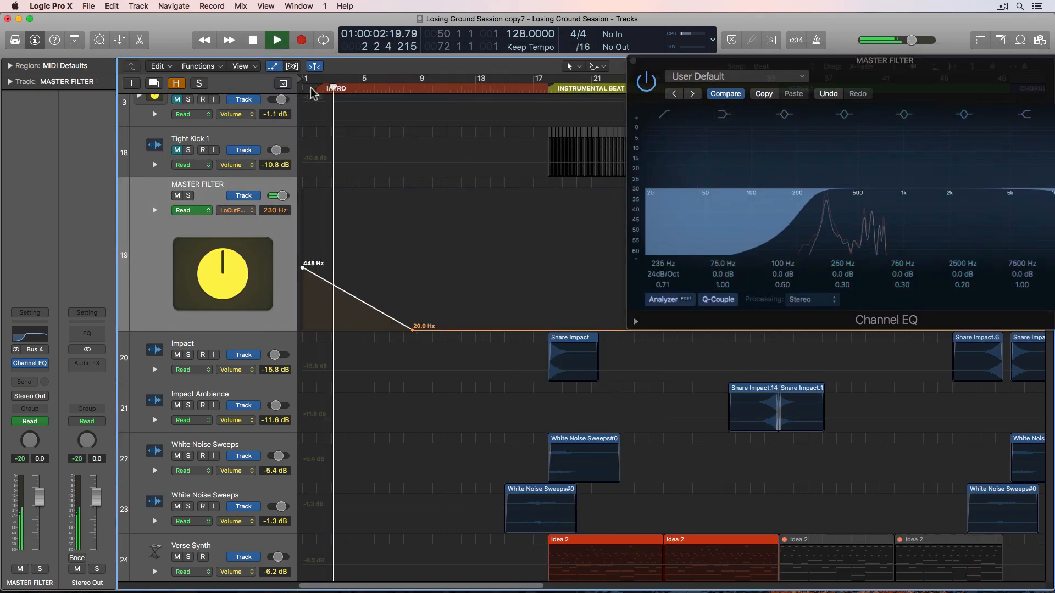
pyautogui.press('super+Right')
pyautogui.press('super+Right')
pyautogui.press('super+Right')
pyautogui.press('super+Right')
pyautogui.hscroll(1, 486, 305)
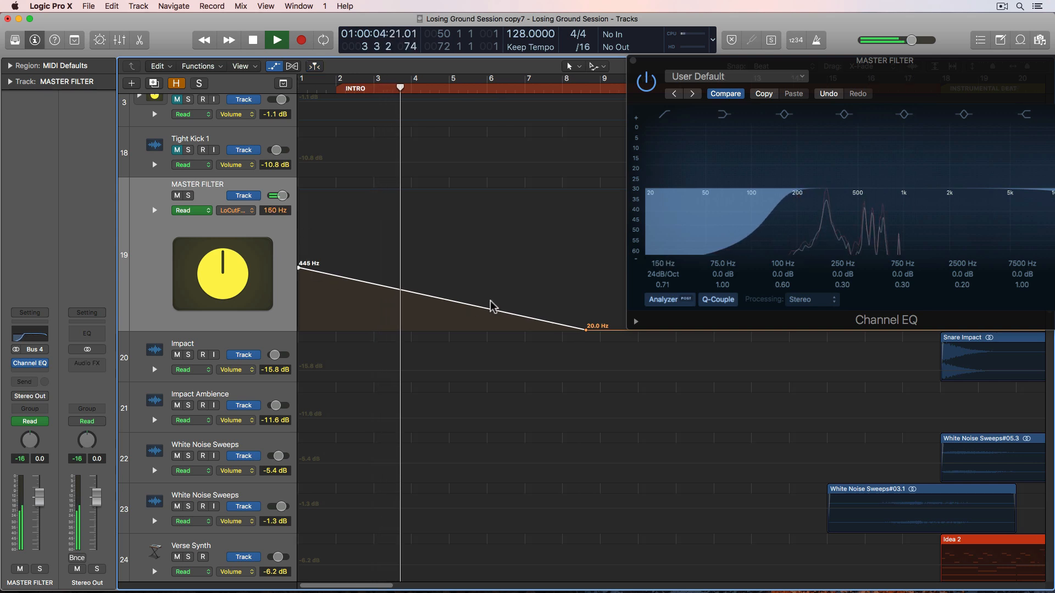
# Step: Move the 20 Hz end point of the low cut automation to about bar 10
pyautogui.hscroll(5, 492, 305)
pyautogui.moveTo(473, 330); pyautogui.dragTo(530, 329)
pyautogui.hscroll(-1, 455, 334)
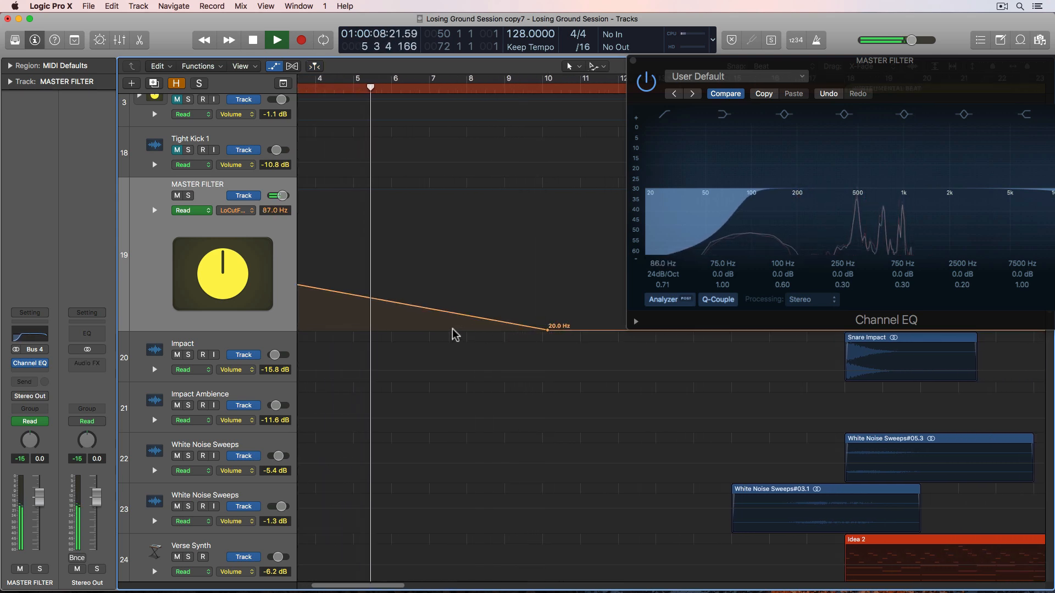
# Step: Try 255 Hz at the low cut automation's starting point, replay the intro from bar 2, and set the point to 350 Hz
pyautogui.hscroll(-3, 455, 334)
pyautogui.click(303, 269)
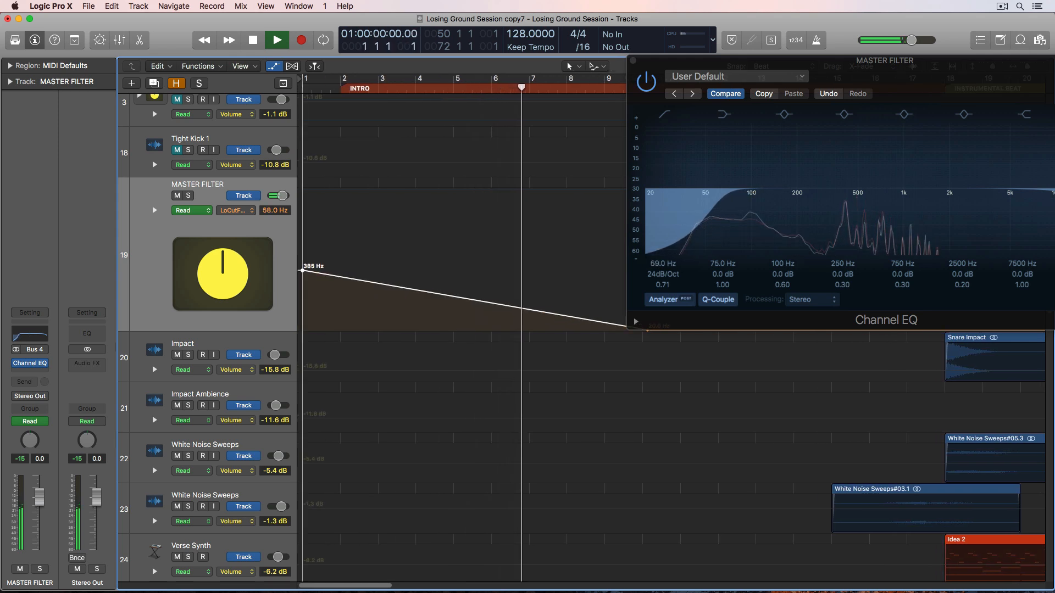
pyautogui.moveTo(302, 270); pyautogui.dragTo(302, 279)
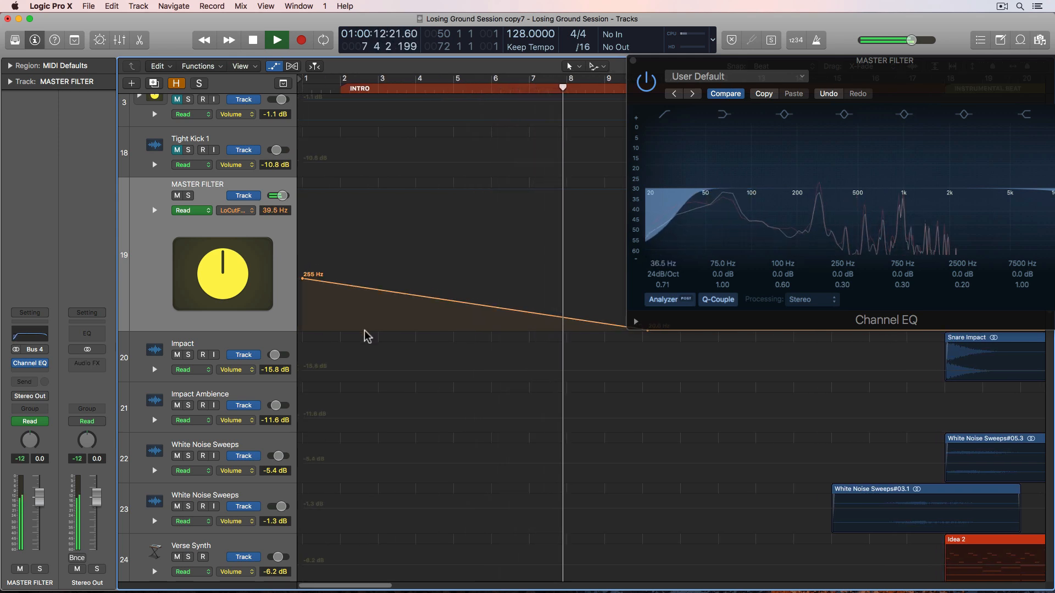
pyautogui.click(340, 88)
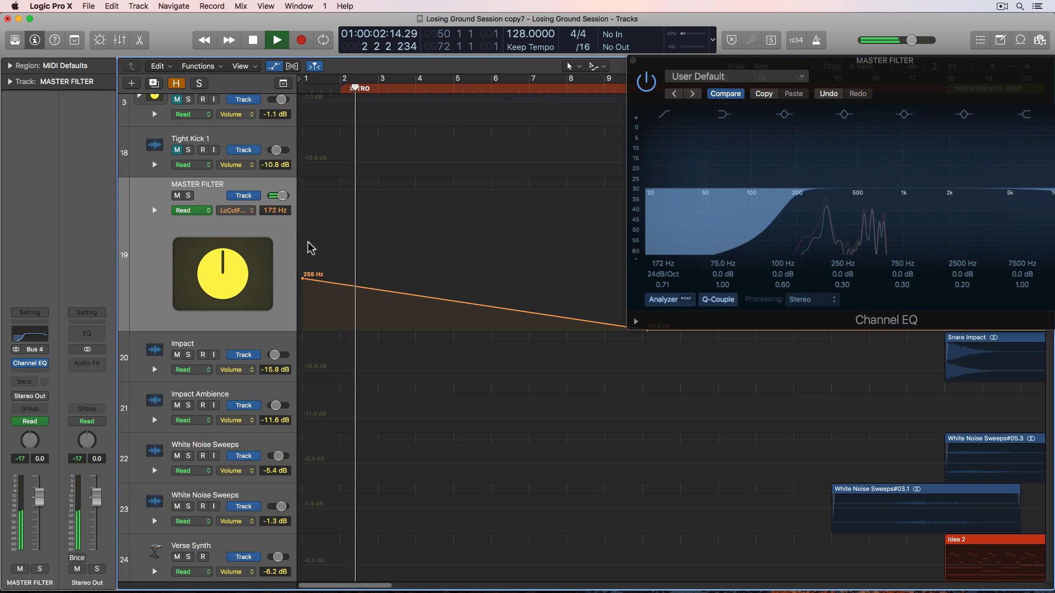
pyautogui.moveTo(302, 278); pyautogui.dragTo(302, 272)
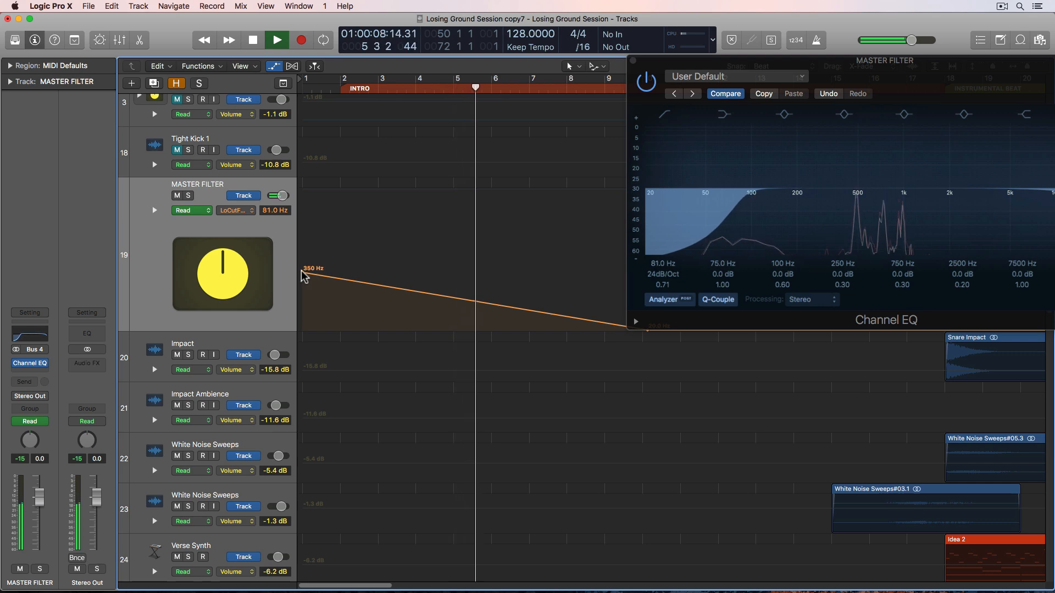
# Step: Hide the track automation and close the MASTER FILTER's Channel EQ while the intro plays
pyautogui.press('a')
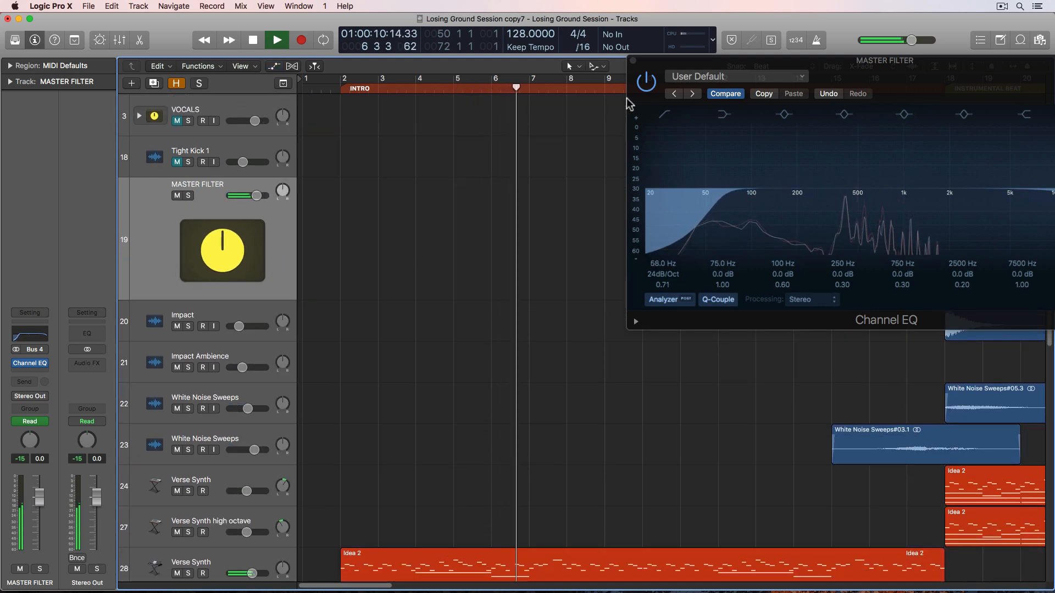
pyautogui.moveTo(675, 63); pyautogui.dragTo(225, 137)
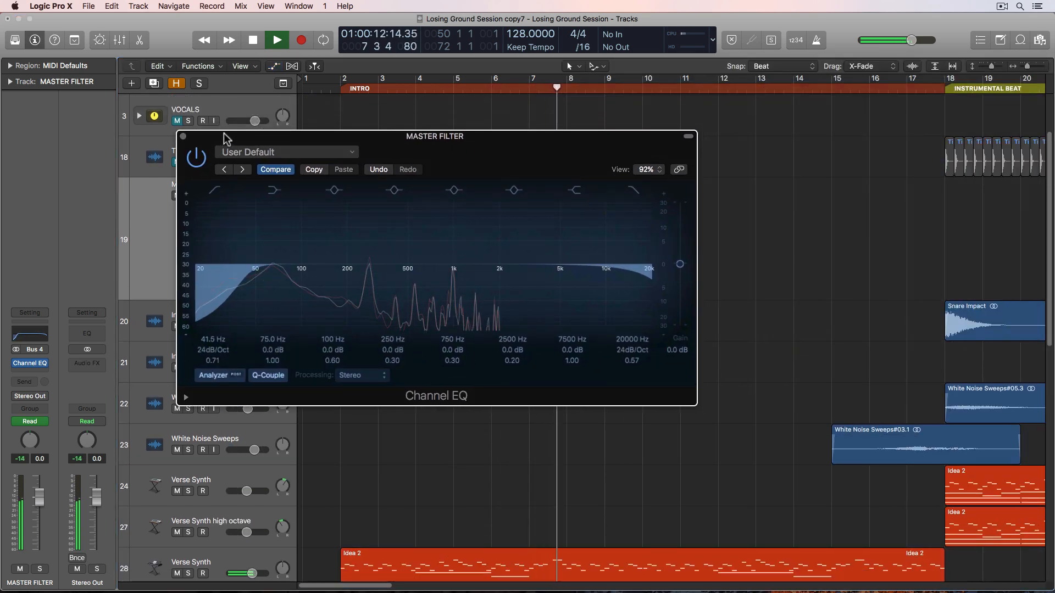
pyautogui.click(184, 136)
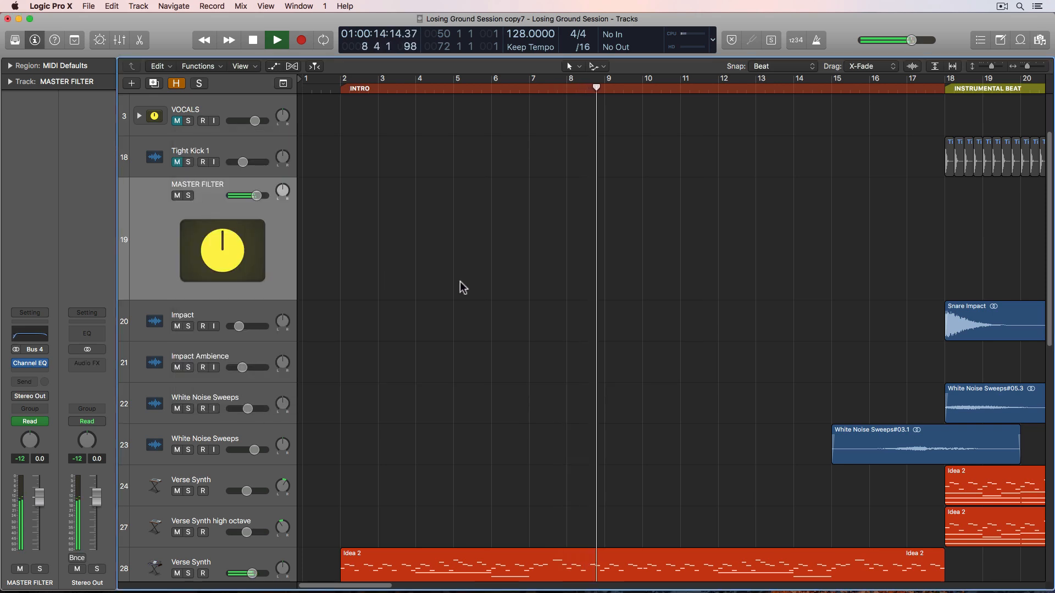
# Step: Show the whole arrangement and solo the Verse Synth on track 29 during the instrumental beat
pyautogui.press('z')
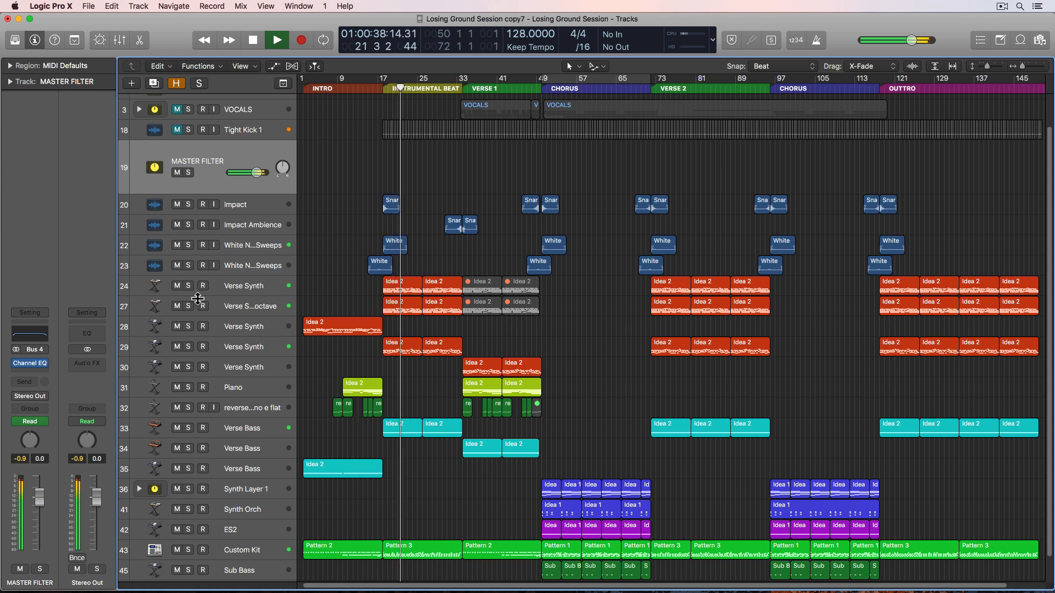
pyautogui.click(191, 346)
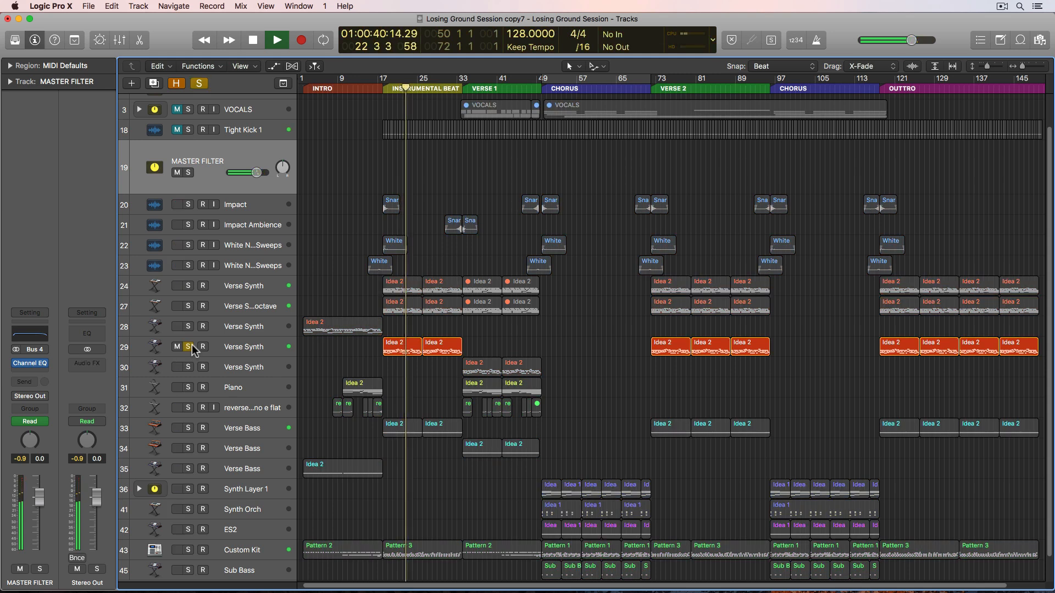
# Step: Unsolo the Verse Synth on track 29, and briefly solo the octave synth and the track 24 Verse Synth in turn
pyautogui.click(193, 345)
pyautogui.click(189, 308)
pyautogui.click(189, 308)
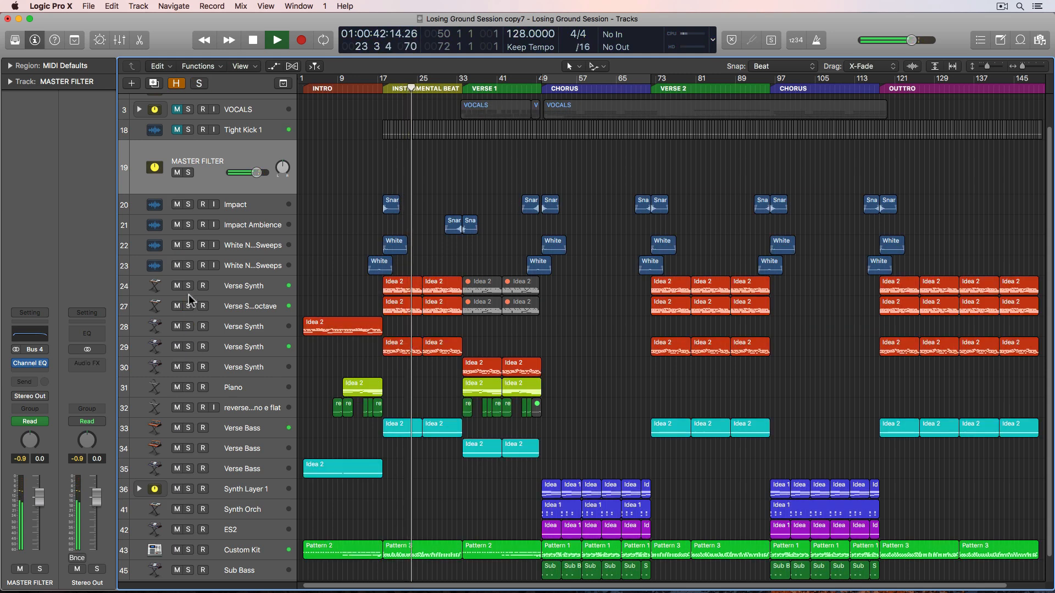
pyautogui.click(189, 287)
pyautogui.click(189, 286)
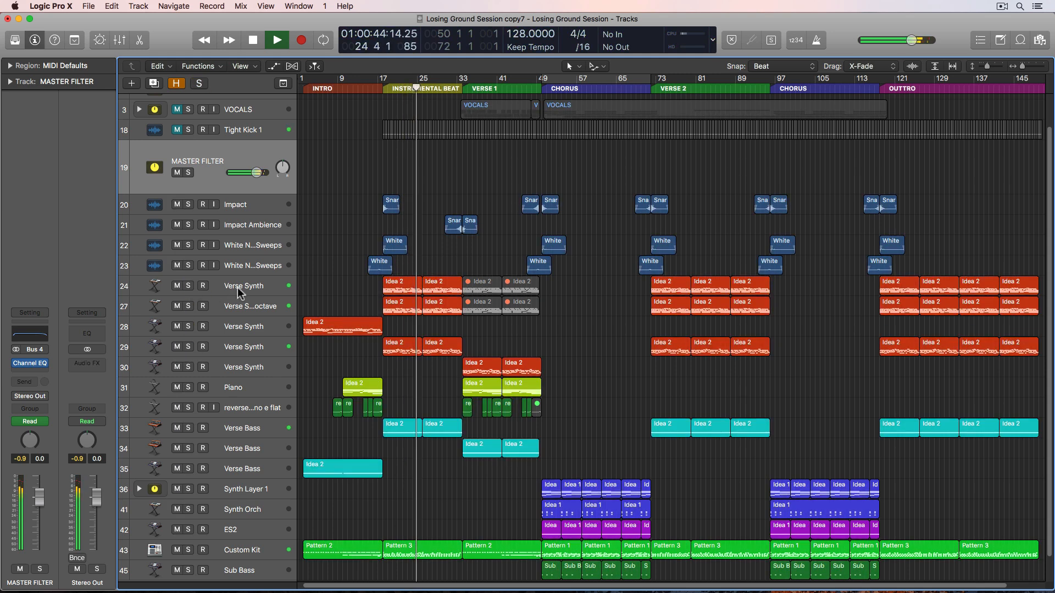
# Step: Inspect the Arpeggiator and Transposer settings of the Verse Synth on track 29, close both plug-in windows, and deselect its regions
pyautogui.click(246, 341)
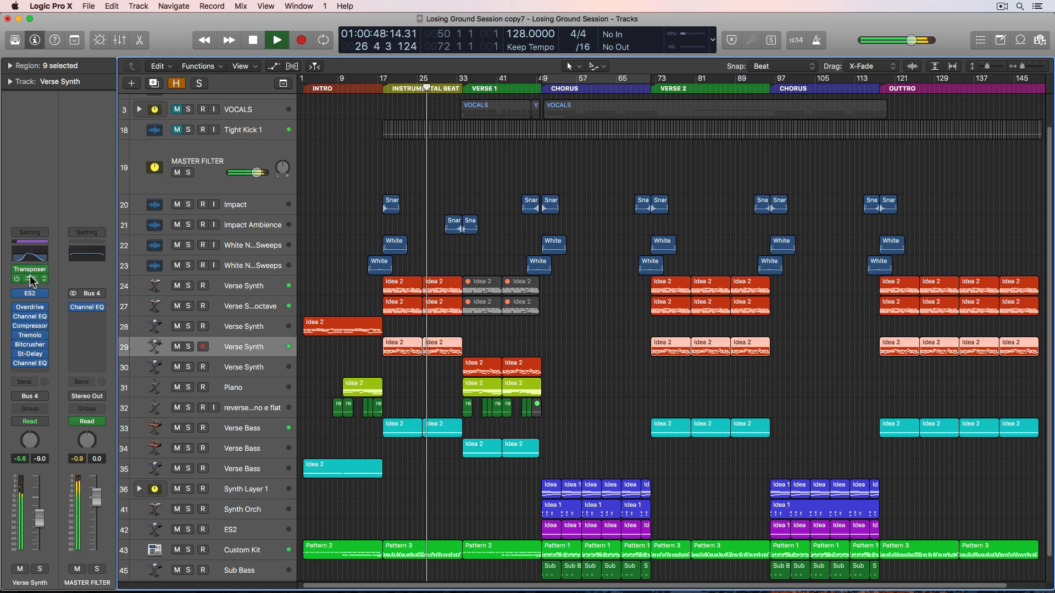
pyautogui.click(30, 275)
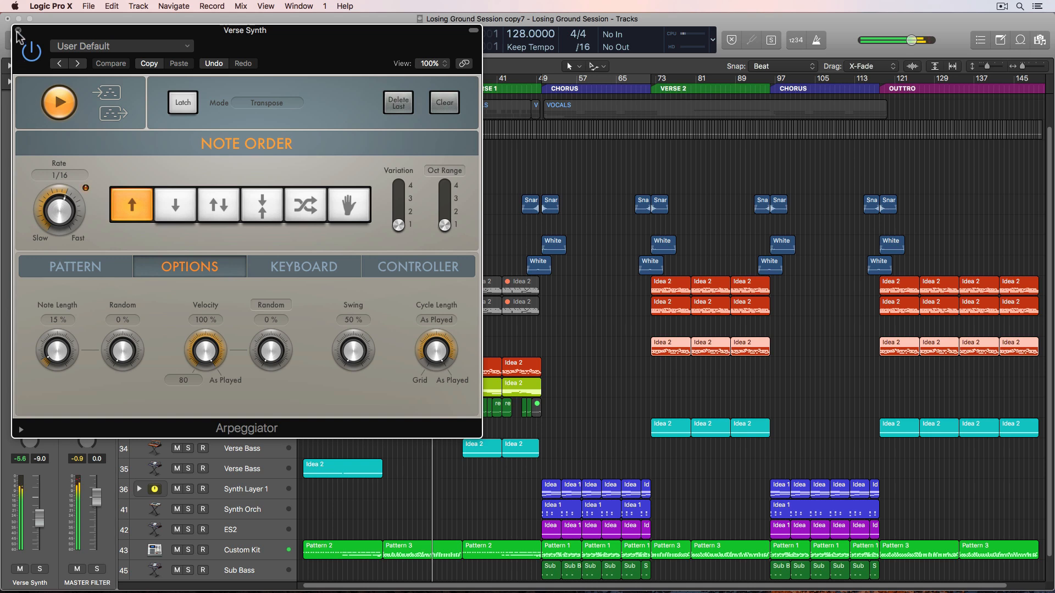
pyautogui.click(18, 30)
pyautogui.click(31, 270)
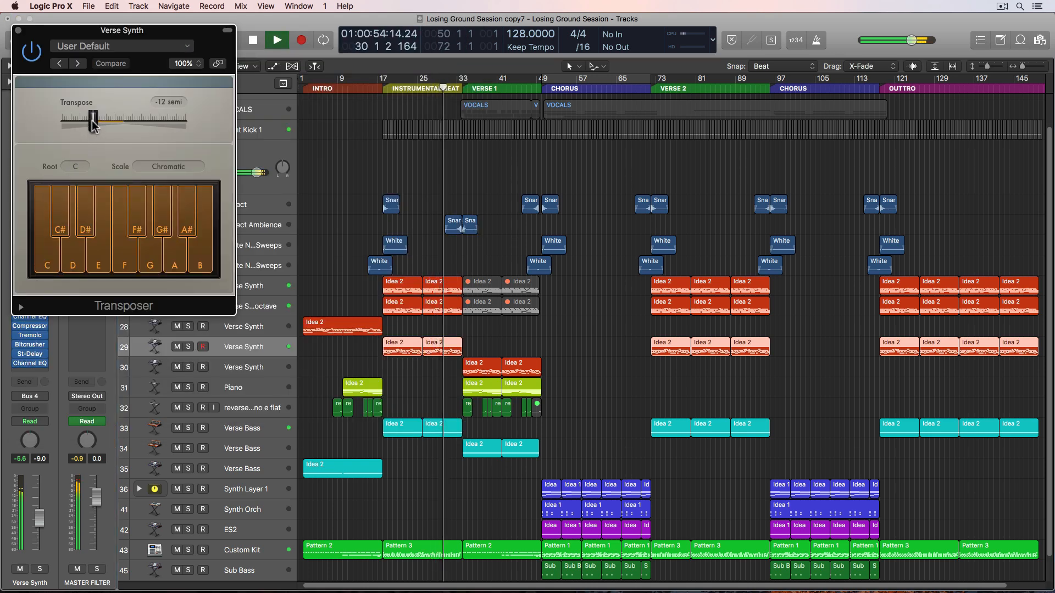
pyautogui.click(18, 31)
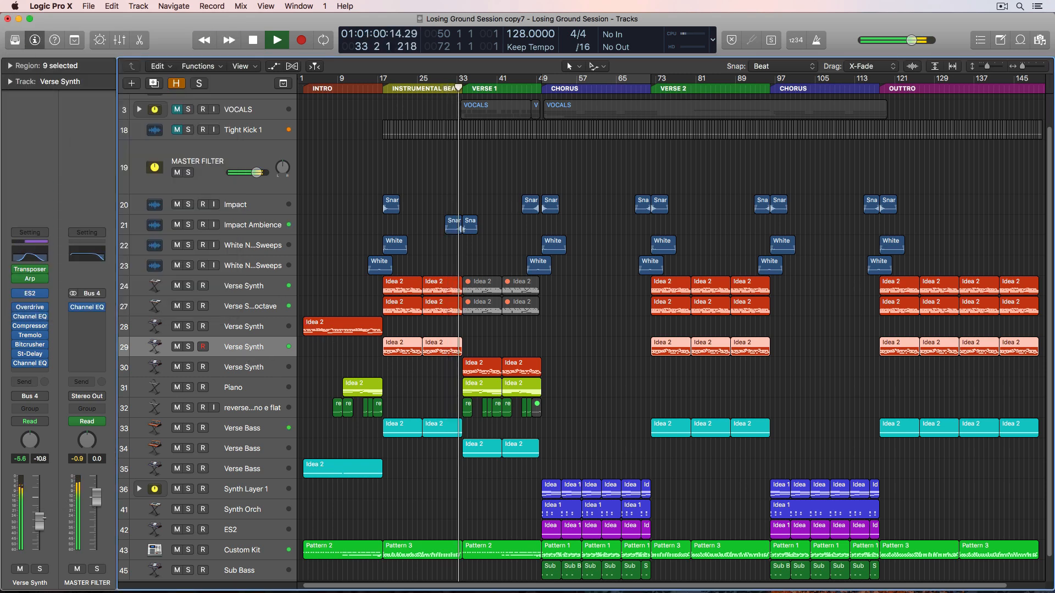
pyautogui.click(543, 324)
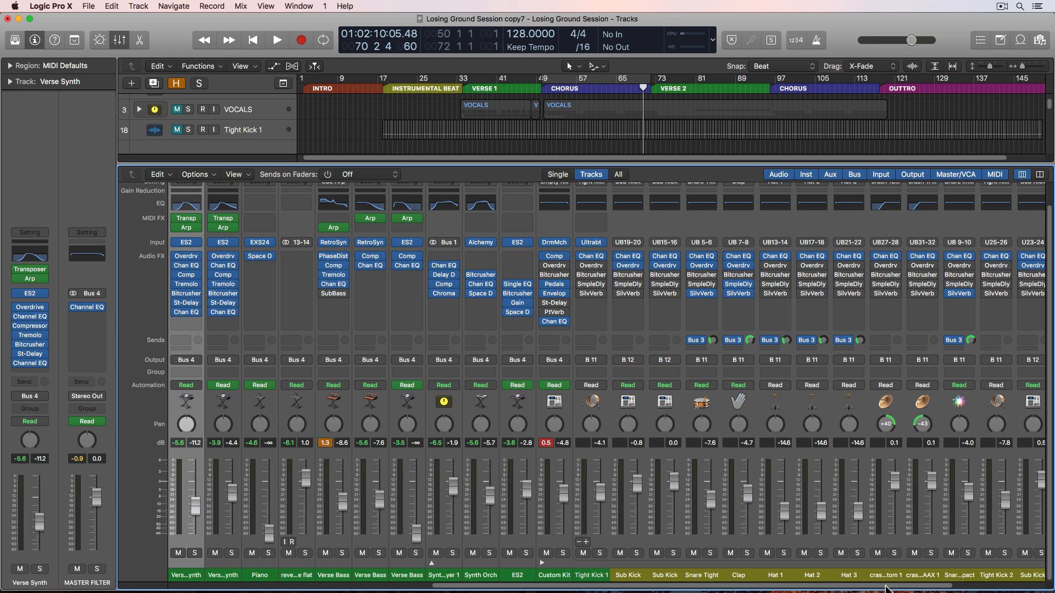
# Step: Select the VERB channel in the mixer and reset the channels' peak level readings
pyautogui.moveTo(886, 587); pyautogui.dragTo(1016, 588)
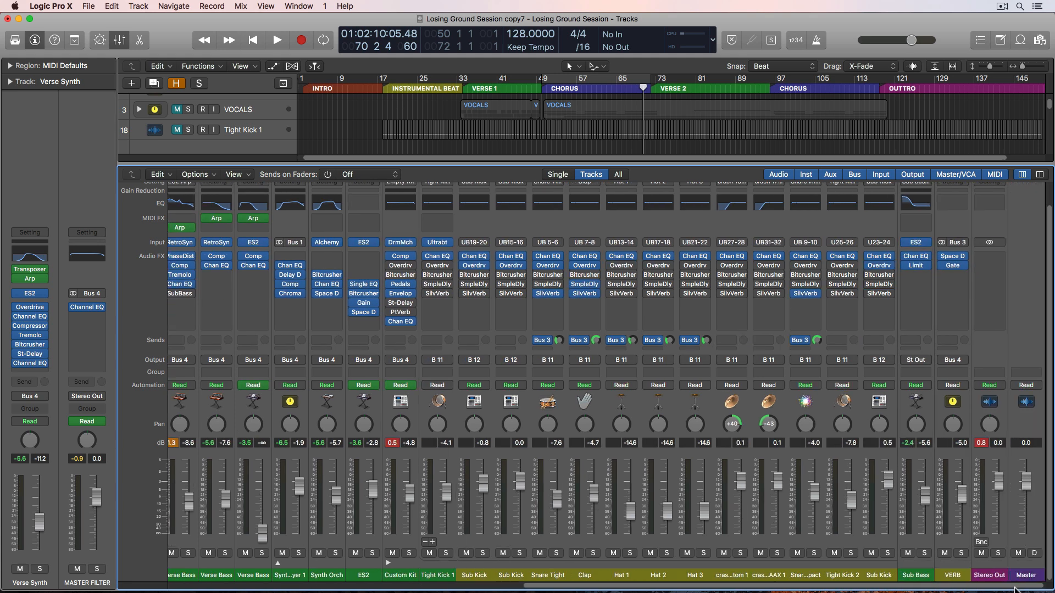
pyautogui.click(959, 488)
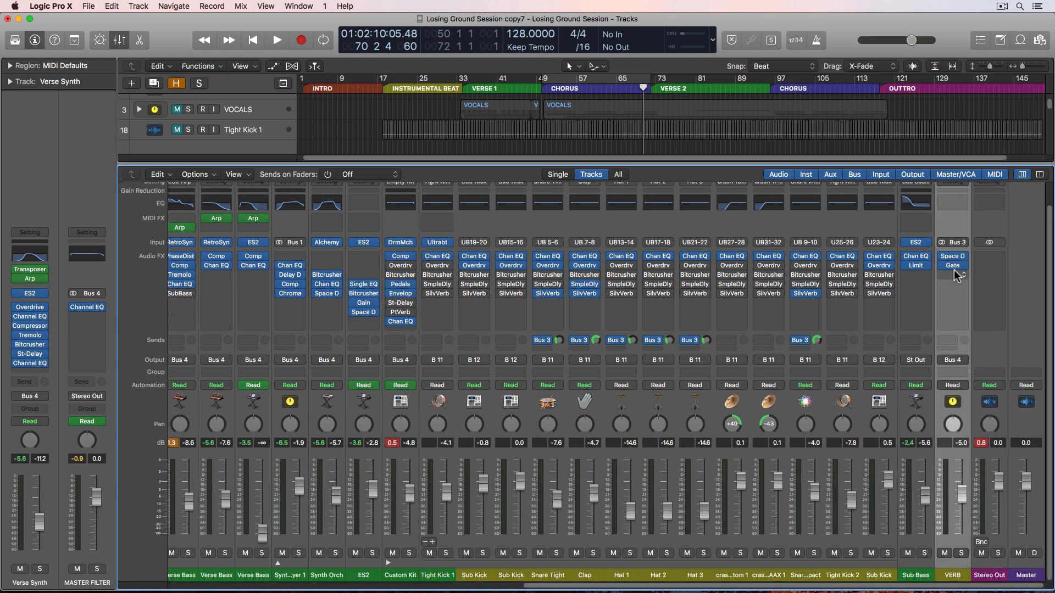
pyautogui.click(982, 443)
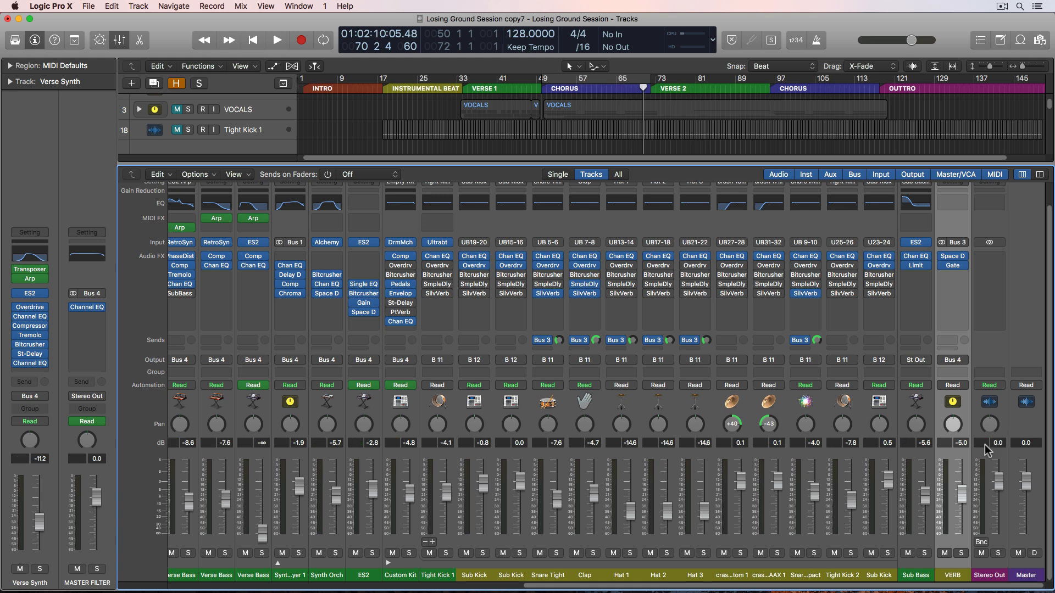